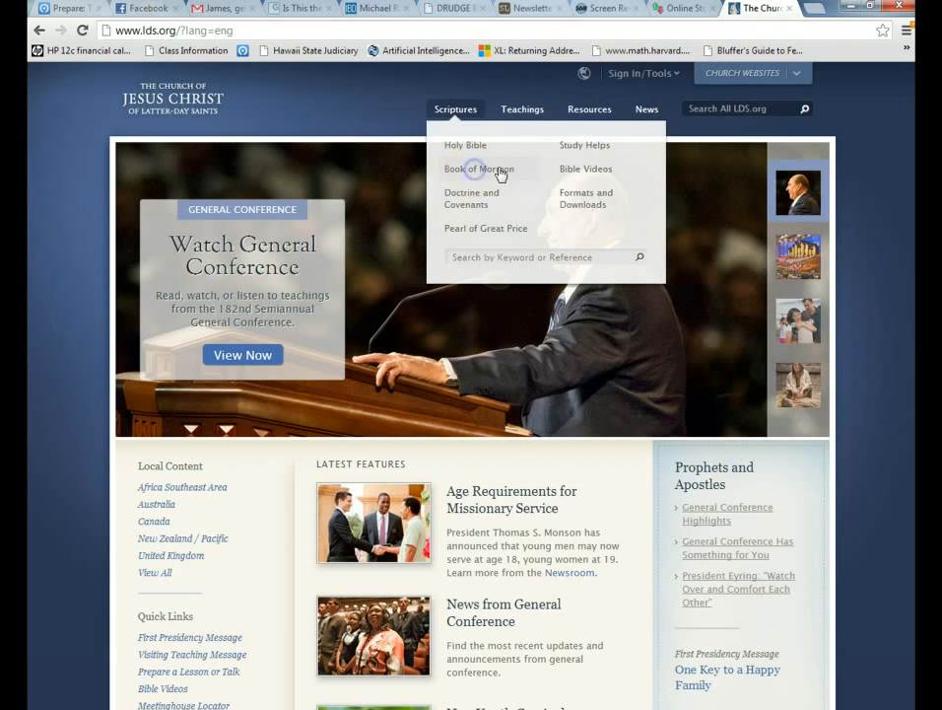
Step: Open chapter 5 of Jacob in the Book of Mormon and hide its footnotes
click(493, 170)
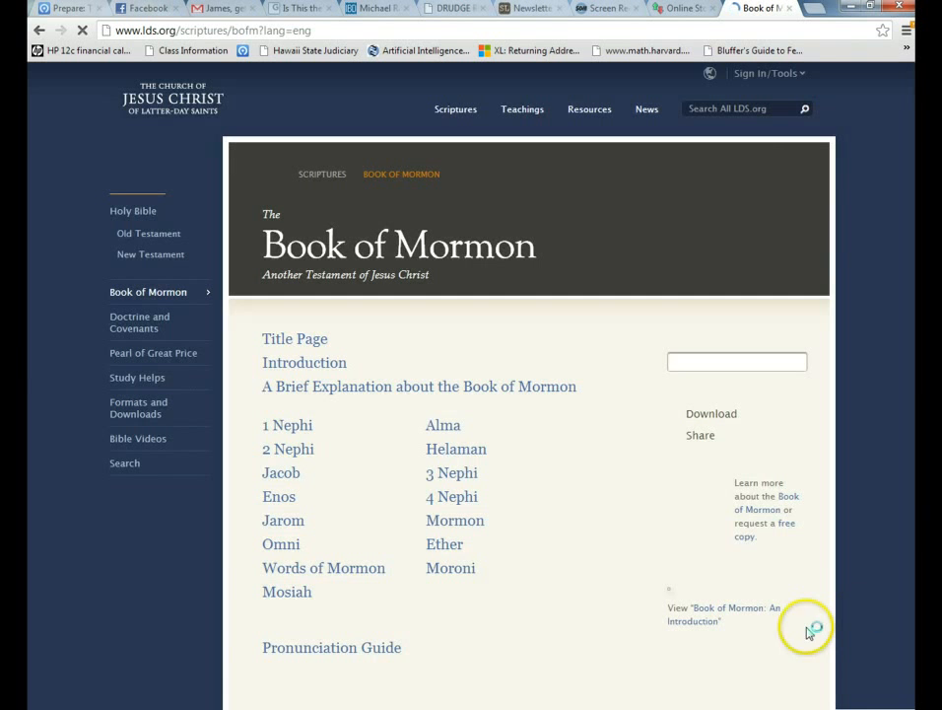
click(291, 478)
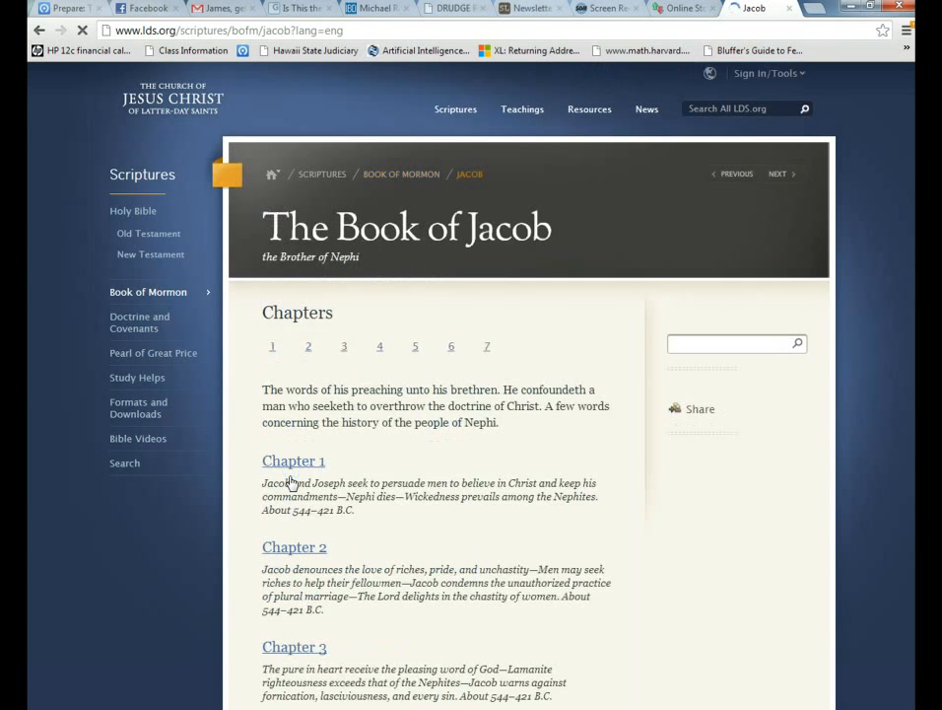
click(415, 348)
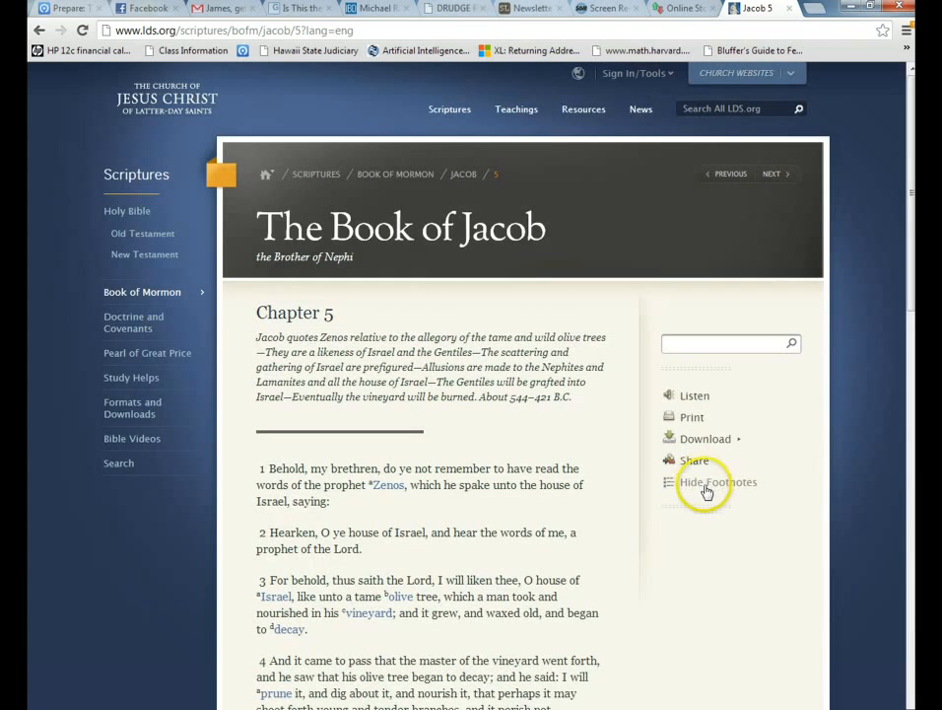
click(706, 487)
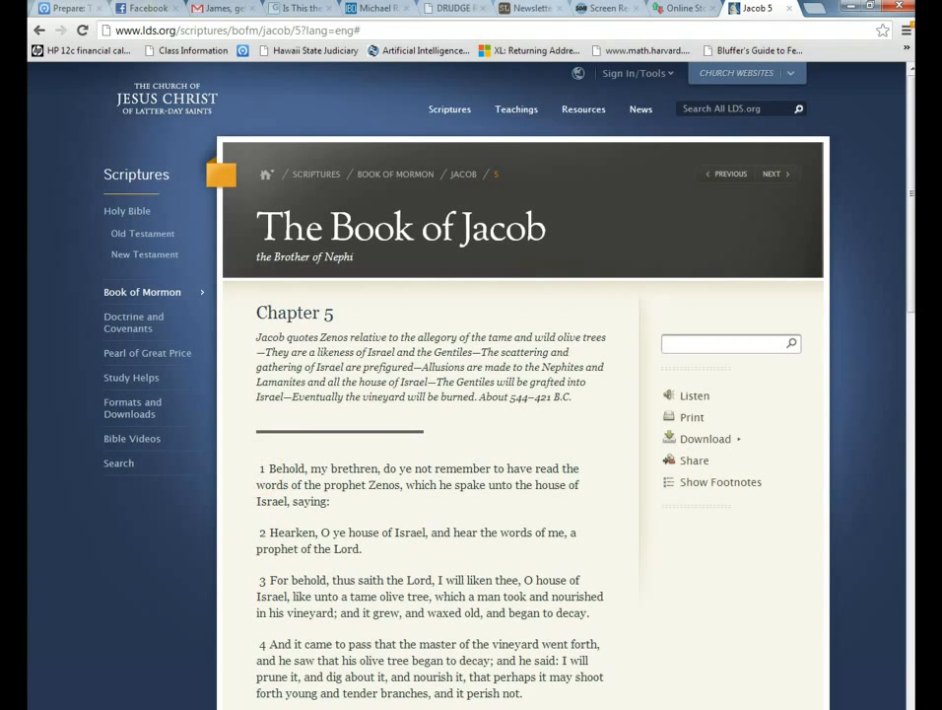
drag(258, 468, 592, 709)
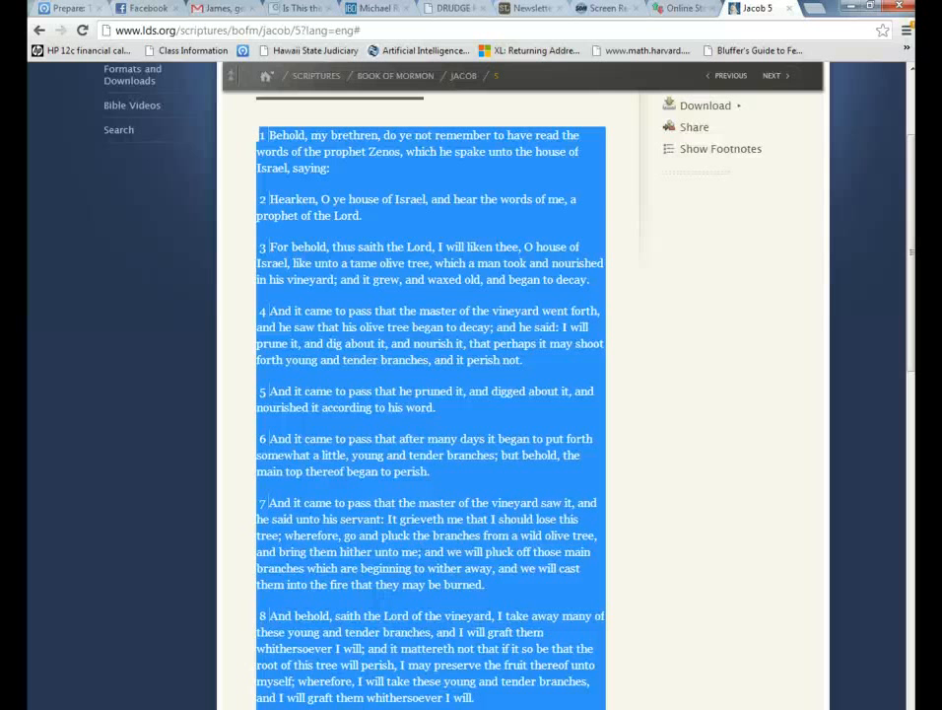
click(299, 316)
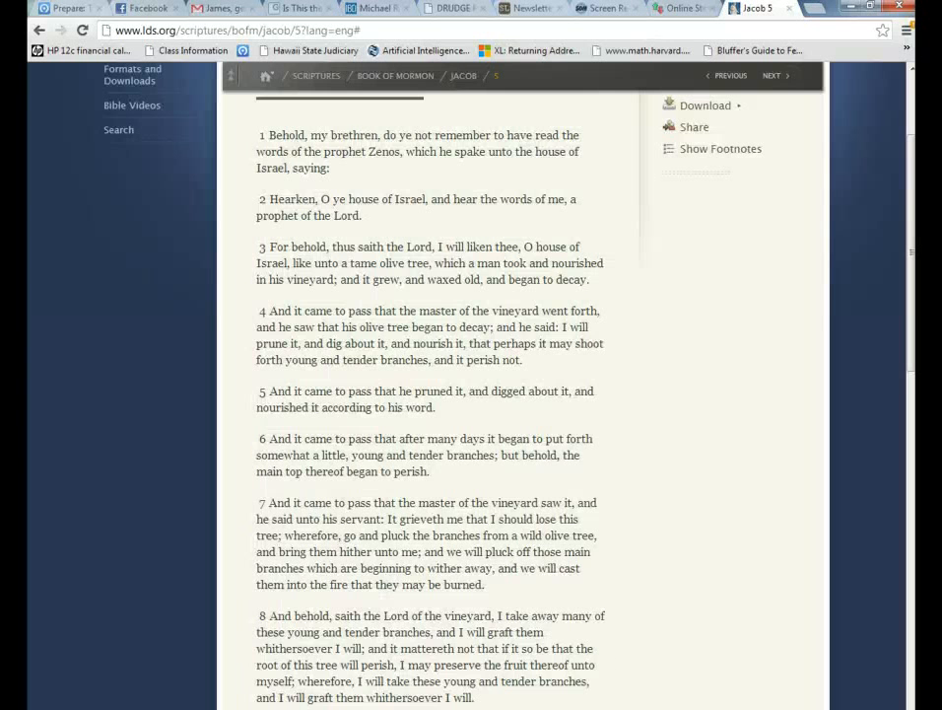
scroll(243, 173, up, 3)
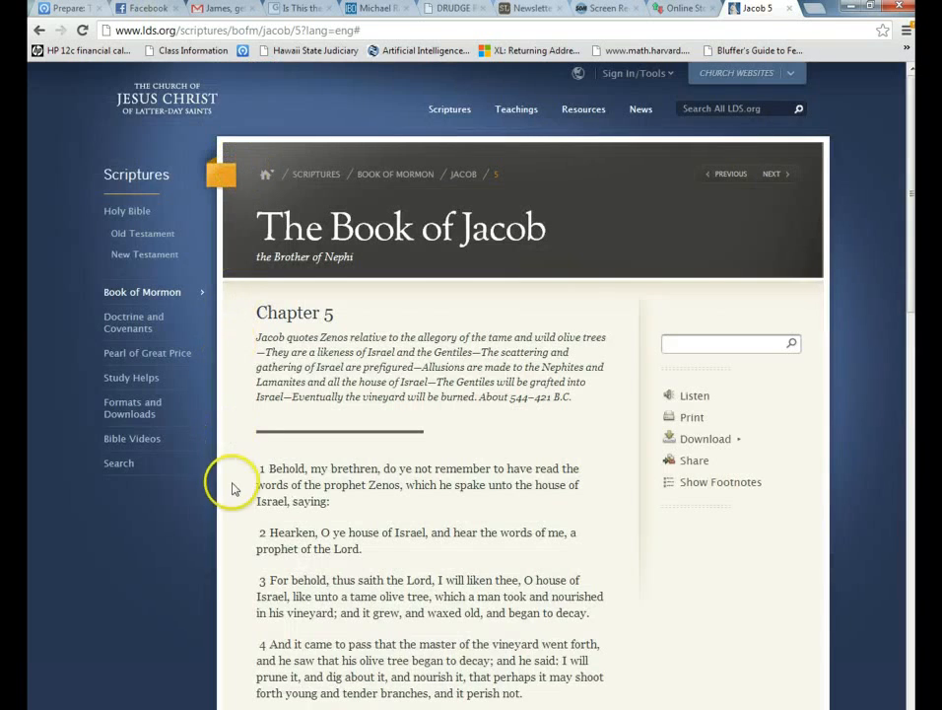
Step: Select the full text of Jacob chapter 5, from verse 1 through the last verse, and copy it
drag(258, 468, 424, 708)
click(424, 709)
scroll(431, 394, down, 3)
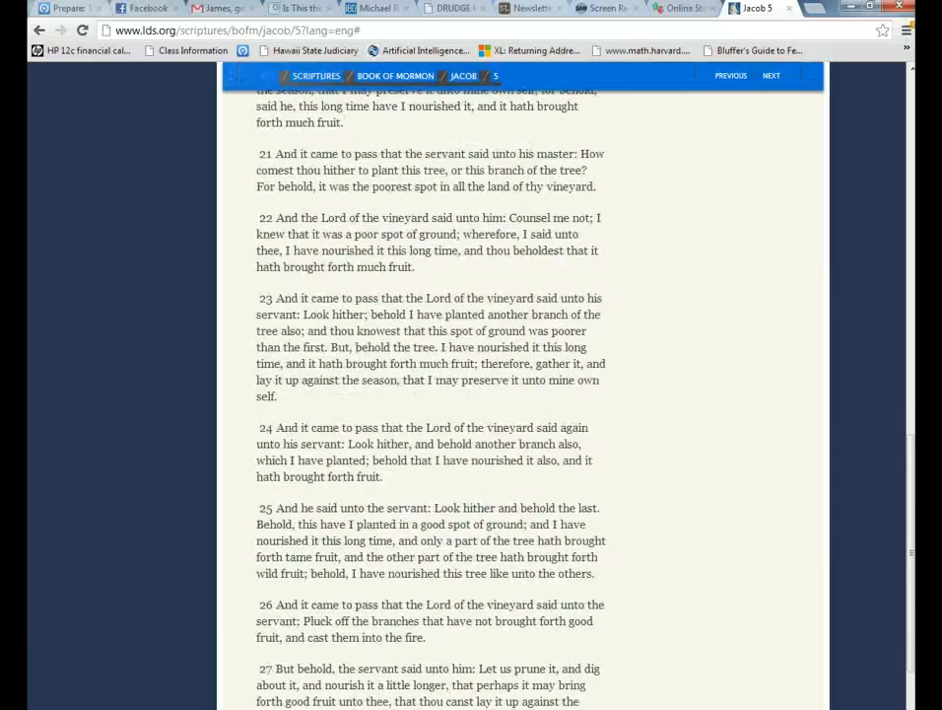
scroll(424, 591, down, 3)
drag(424, 708, 681, 485)
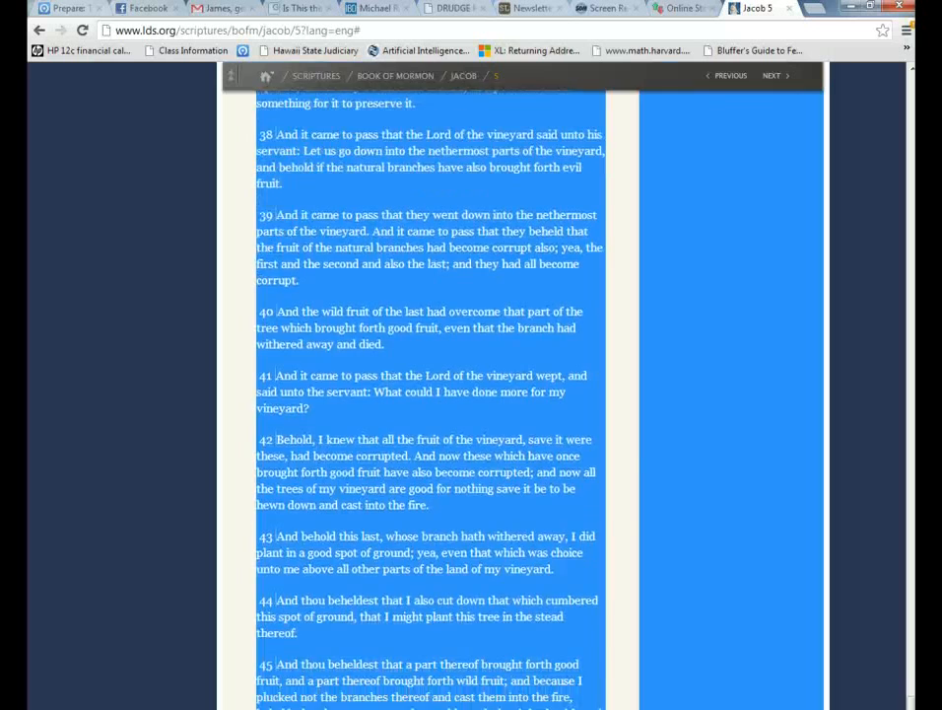
drag(631, 709, 631, 709)
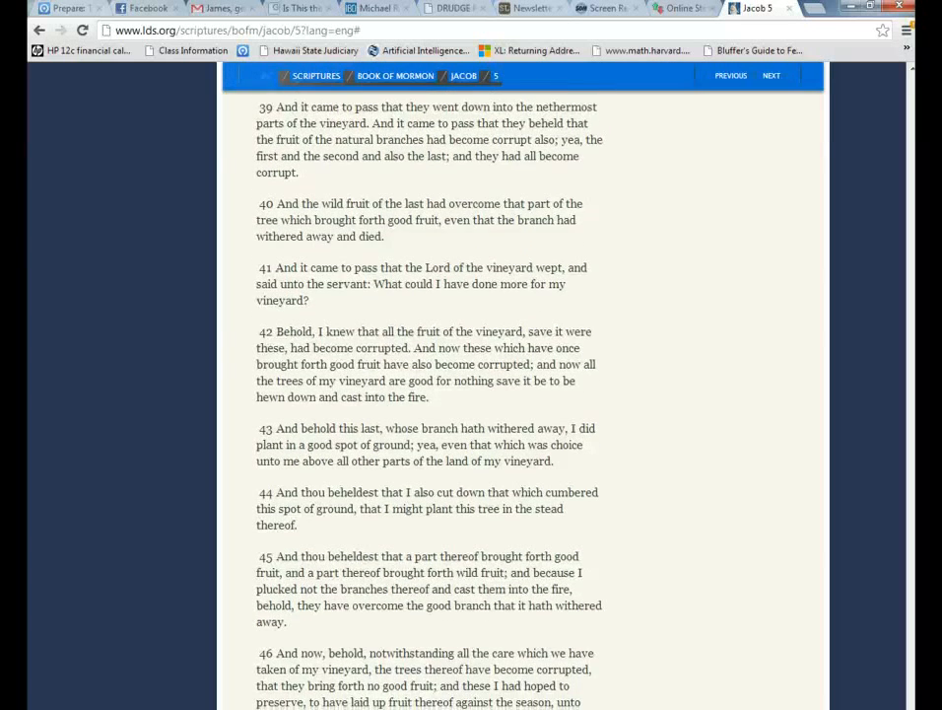
scroll(523, 384, down, 1)
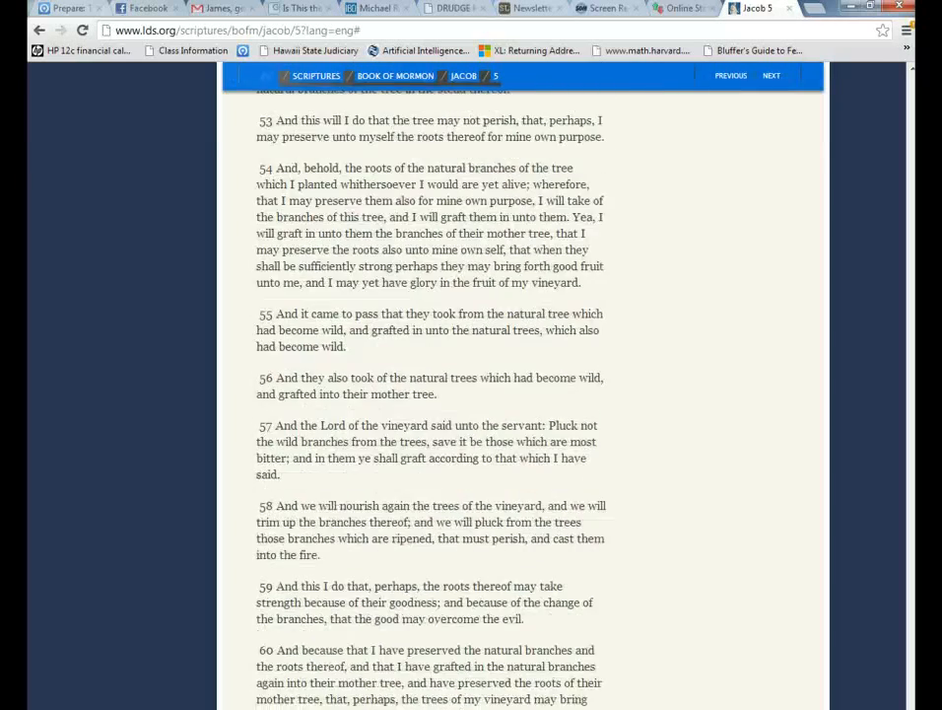
scroll(431, 394, down, 1)
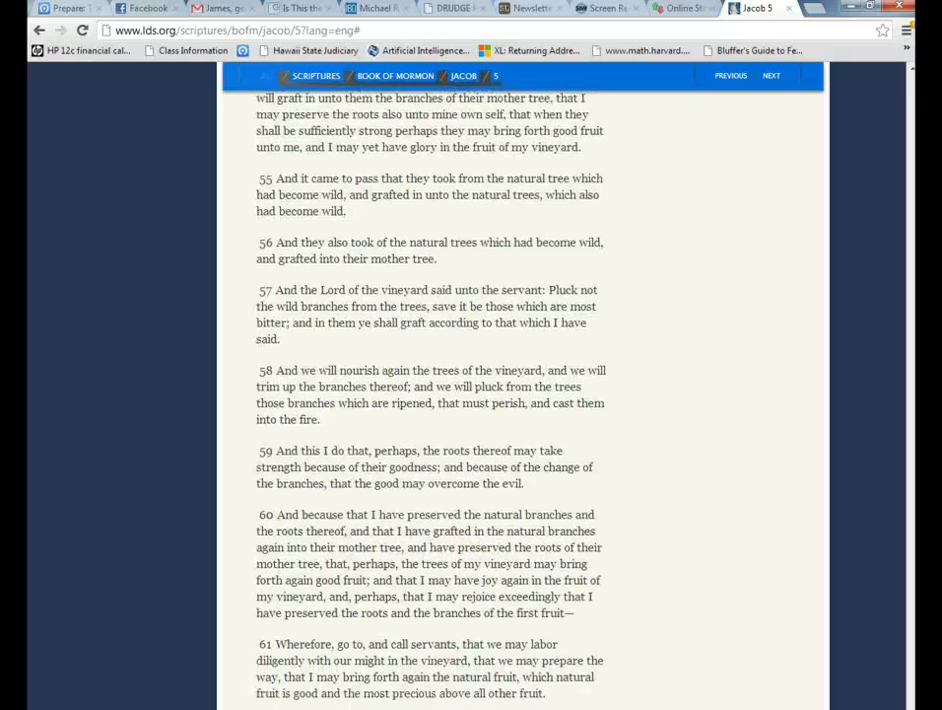
scroll(431, 394, down, 2)
scroll(431, 394, down, 7)
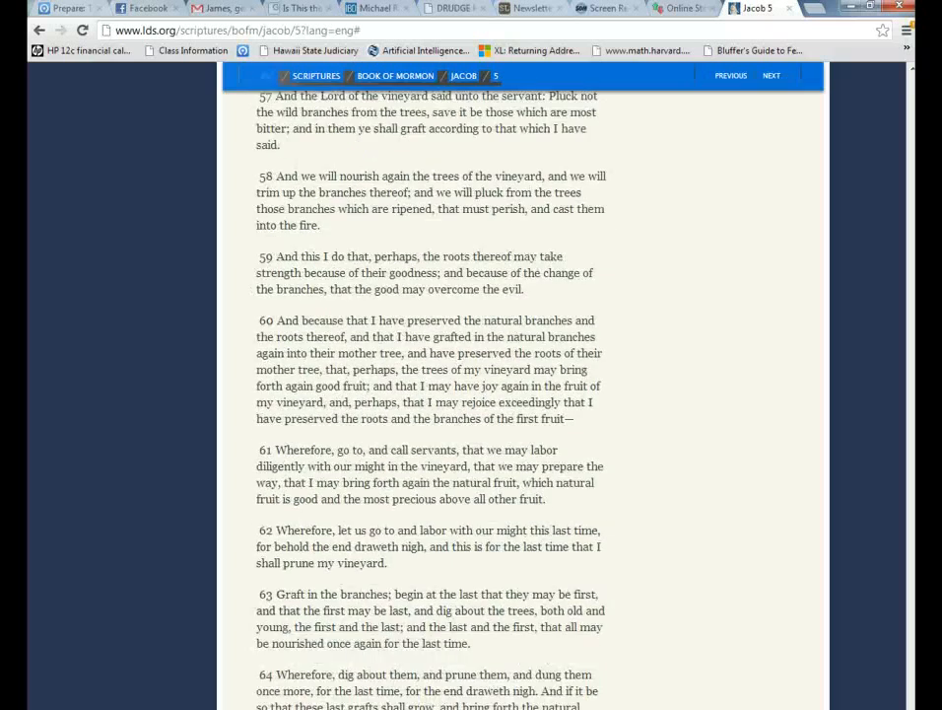
key(ctrl+a)
scroll(431, 394, down, 4)
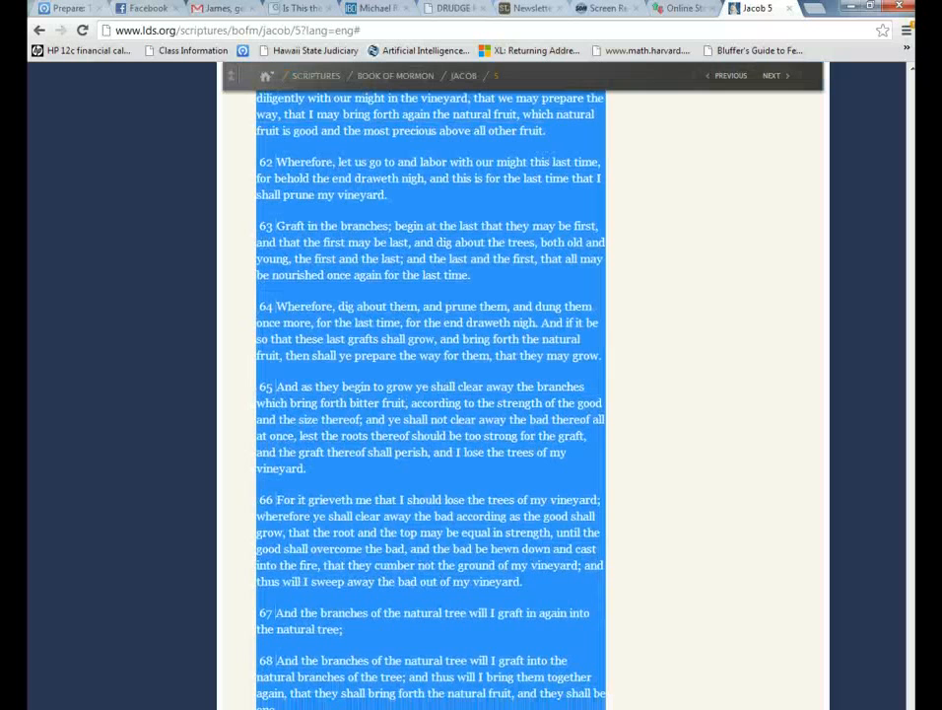
scroll(430, 394, down, 3)
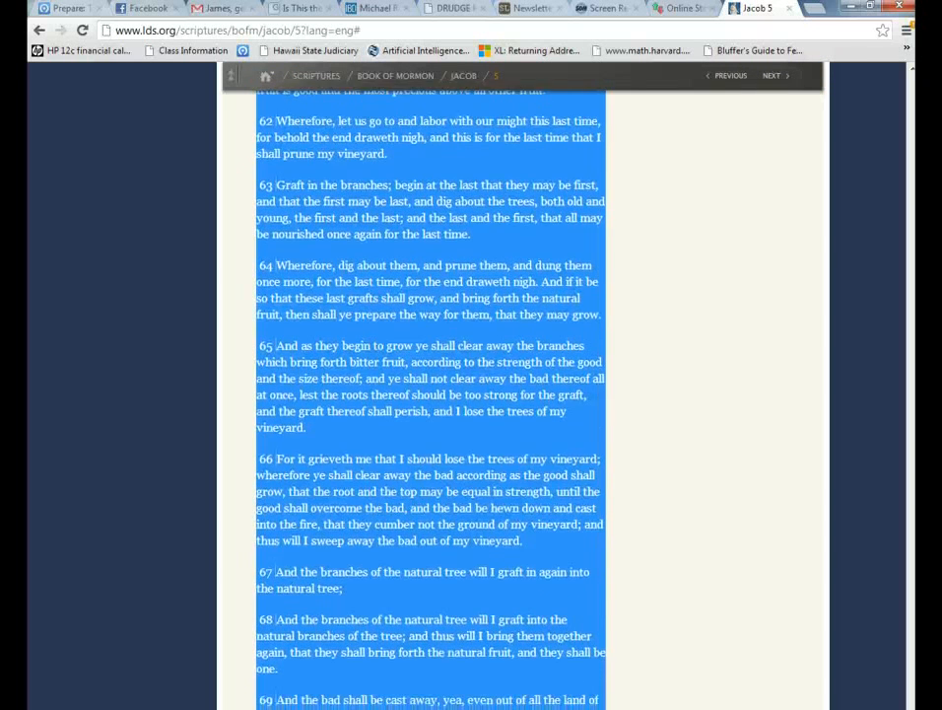
scroll(431, 394, down, 8)
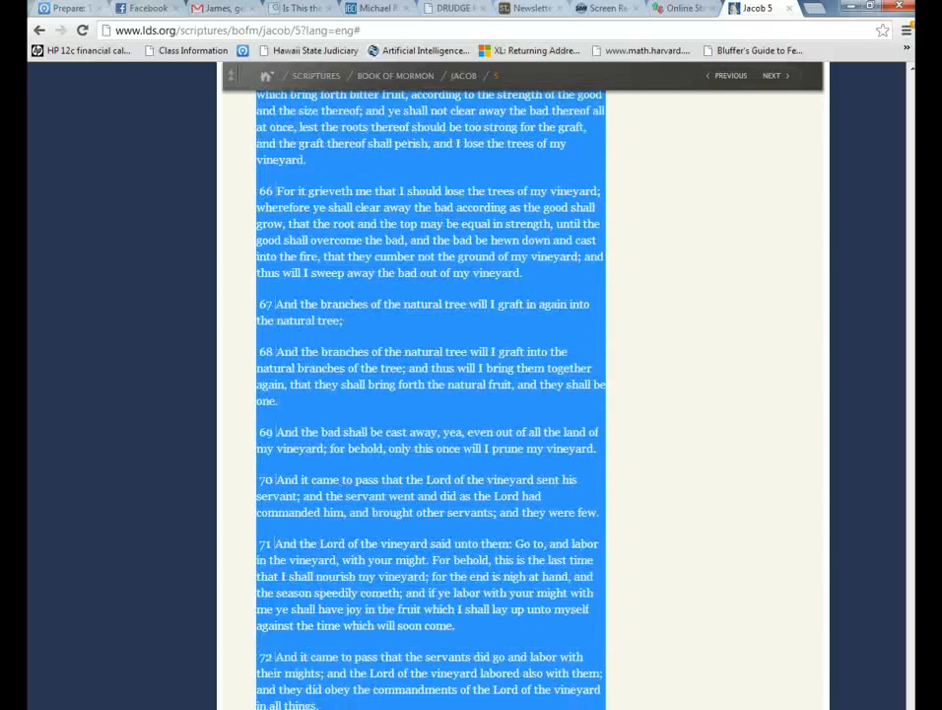
scroll(430, 394, down, 1)
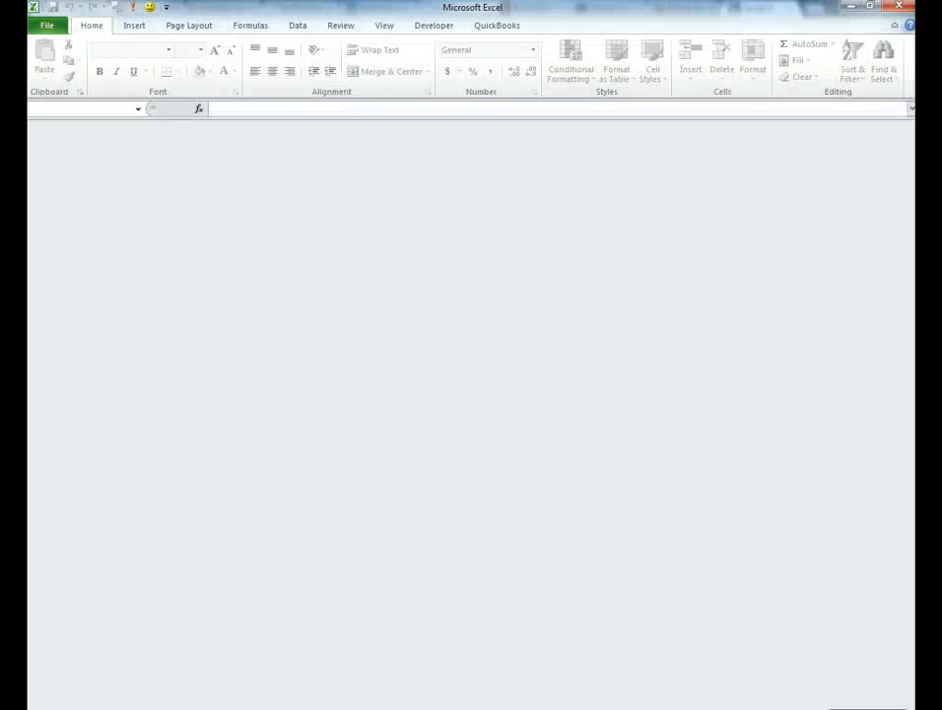
Step: Switch to Excel and create a new blank workbook
click(36, 28)
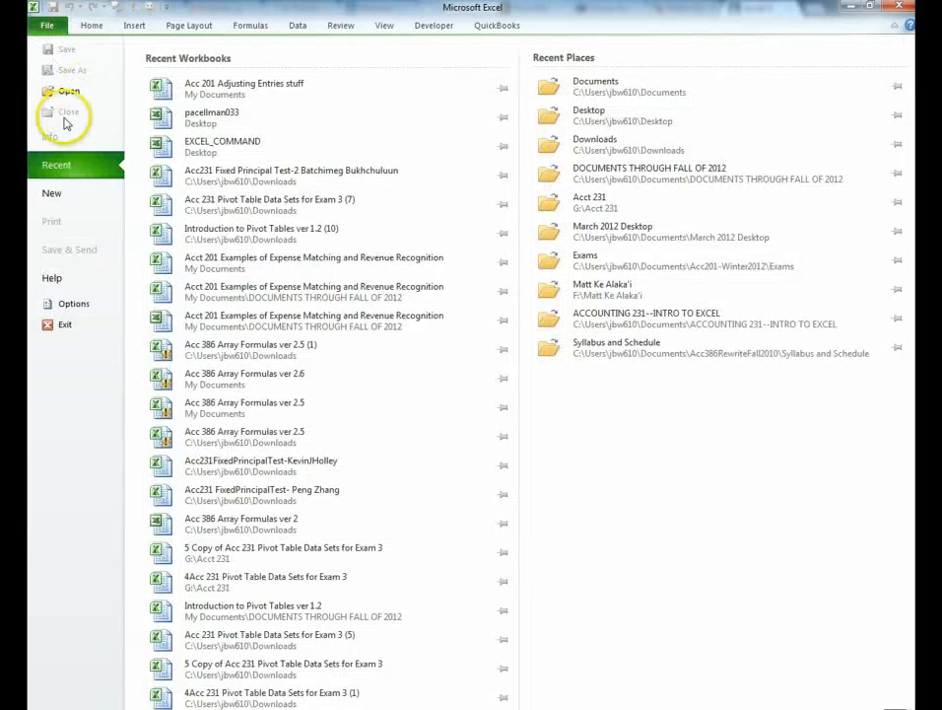
click(51, 192)
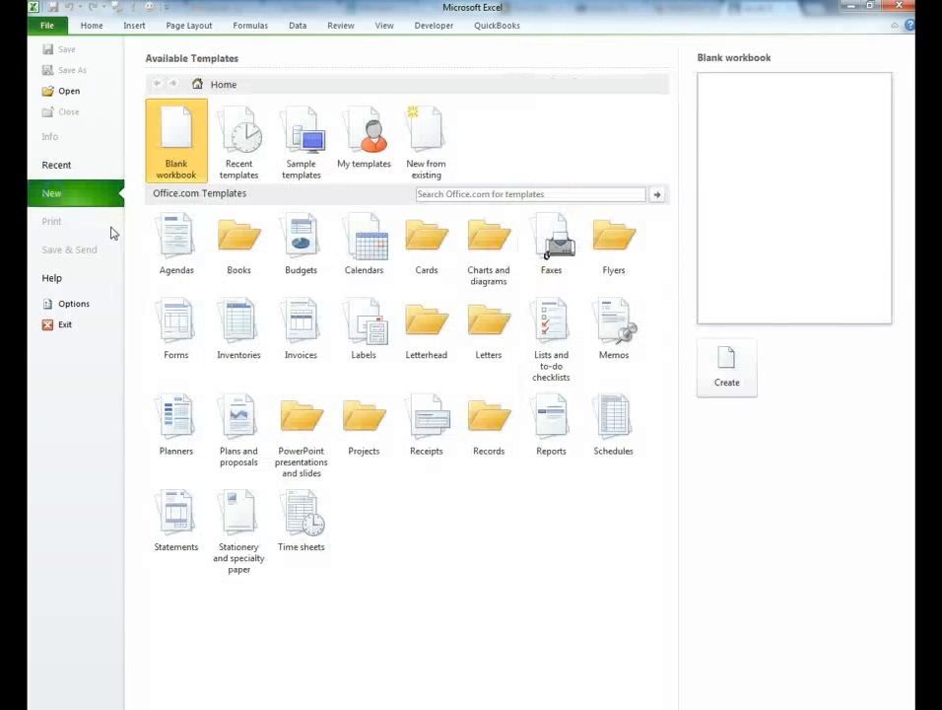
click(726, 372)
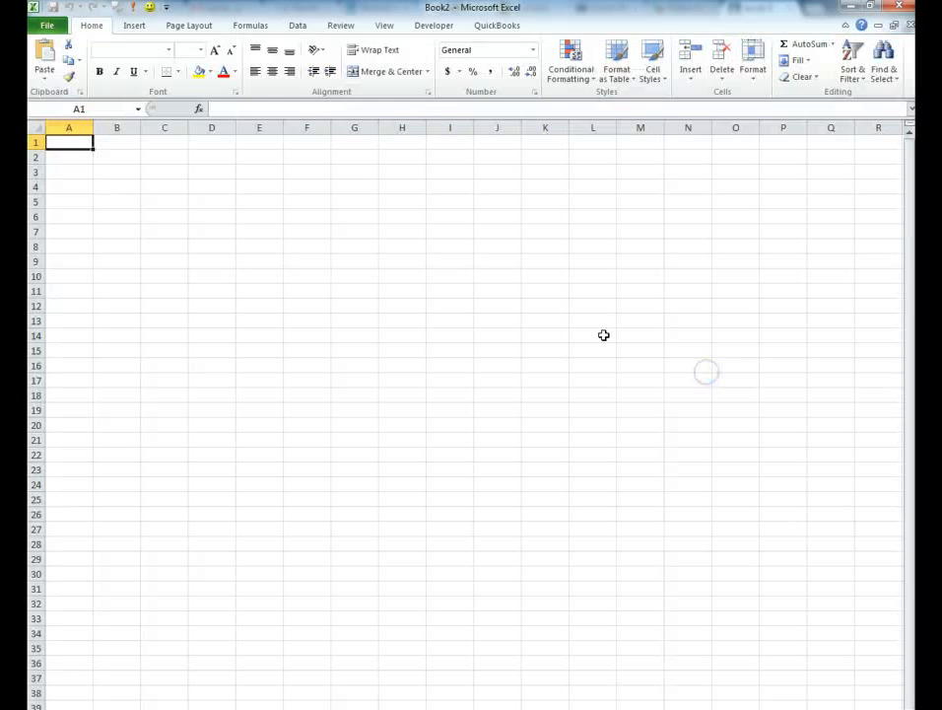
Step: Paste the copied verses into the sheet starting at cell A1, matching the destination formatting
right_click(69, 148)
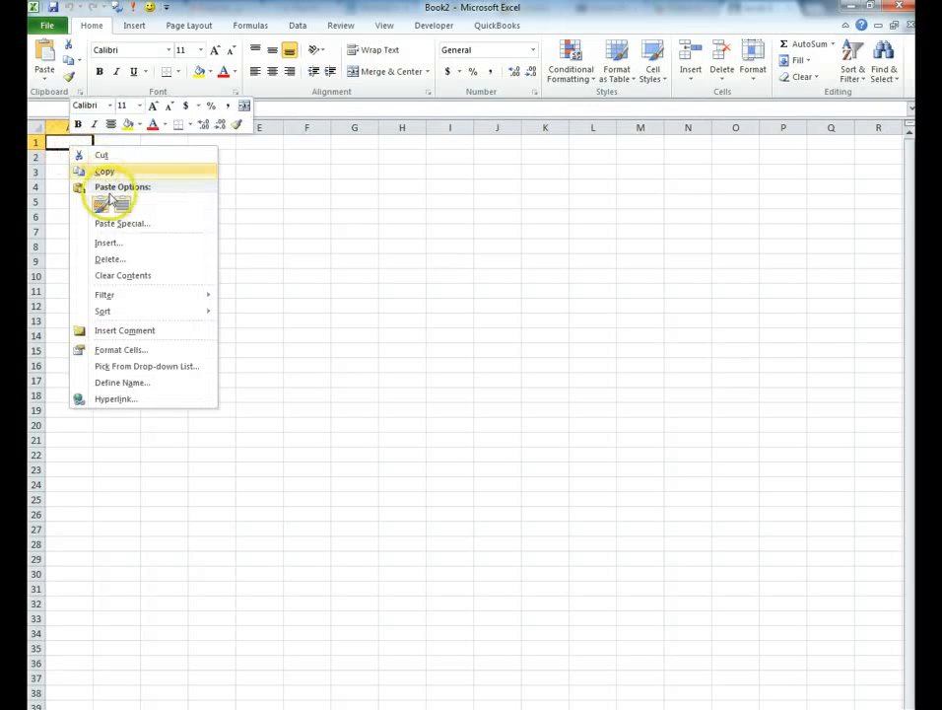
click(123, 206)
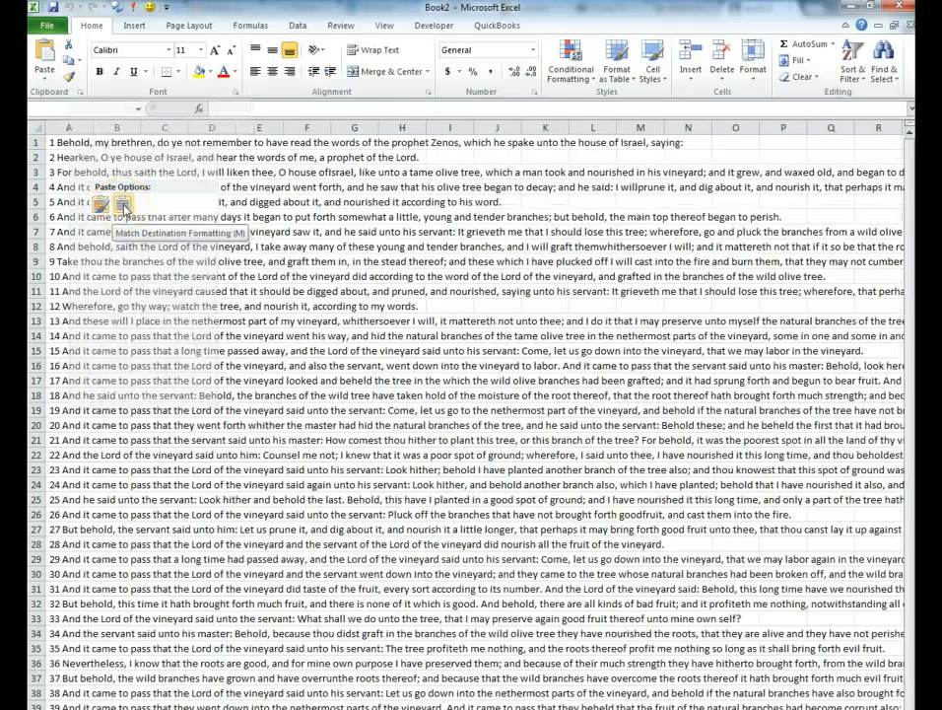
click(100, 205)
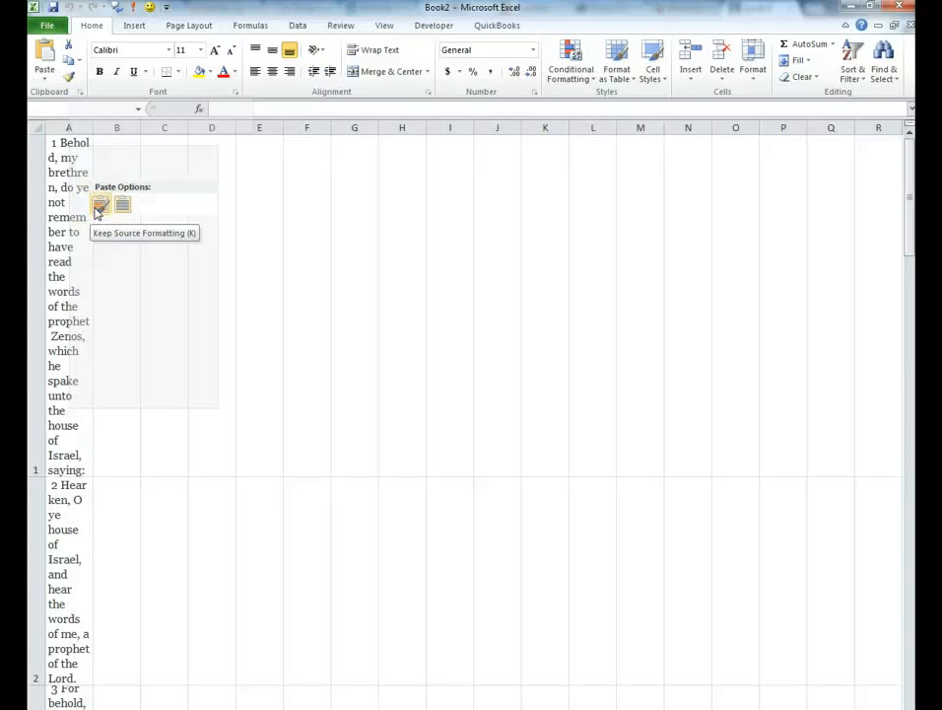
click(122, 205)
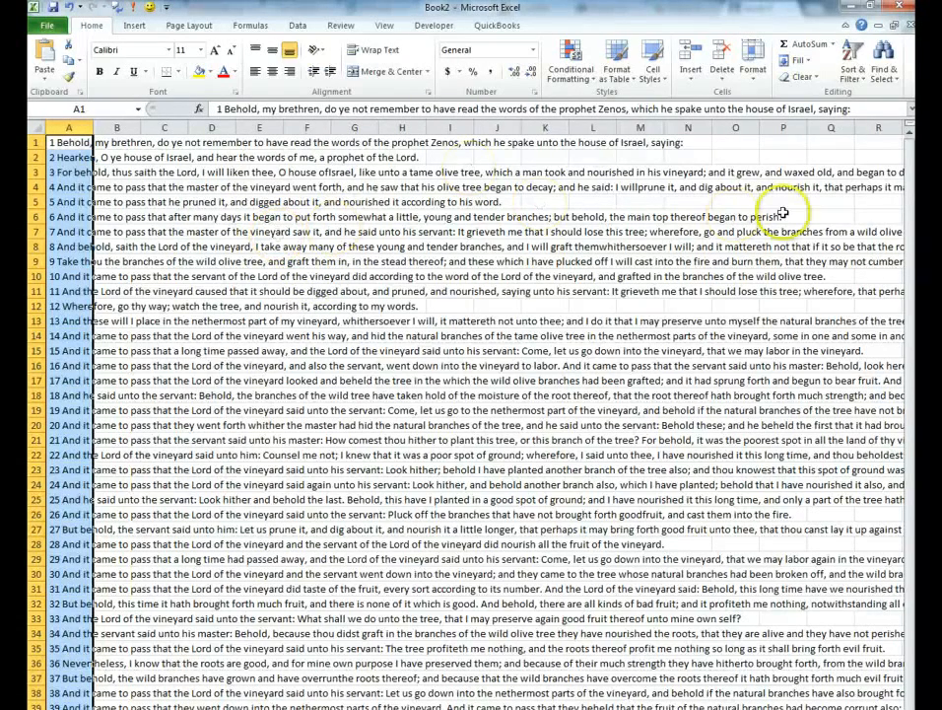
Step: Remove every period from the pasted verses in column A by replacing all "." with nothing
click(882, 67)
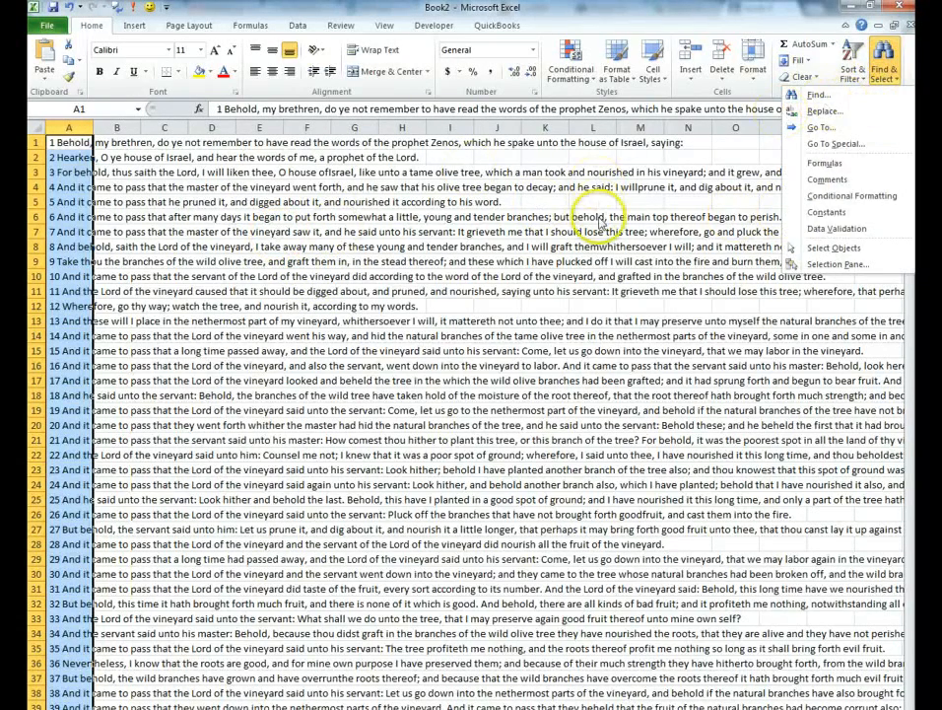
click(828, 111)
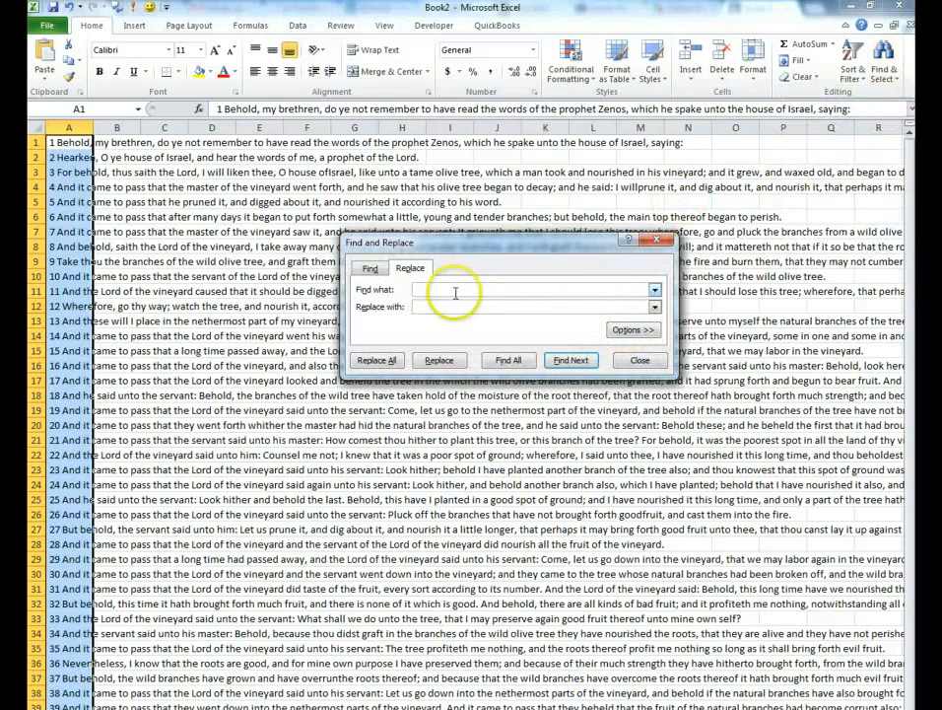
click(459, 291)
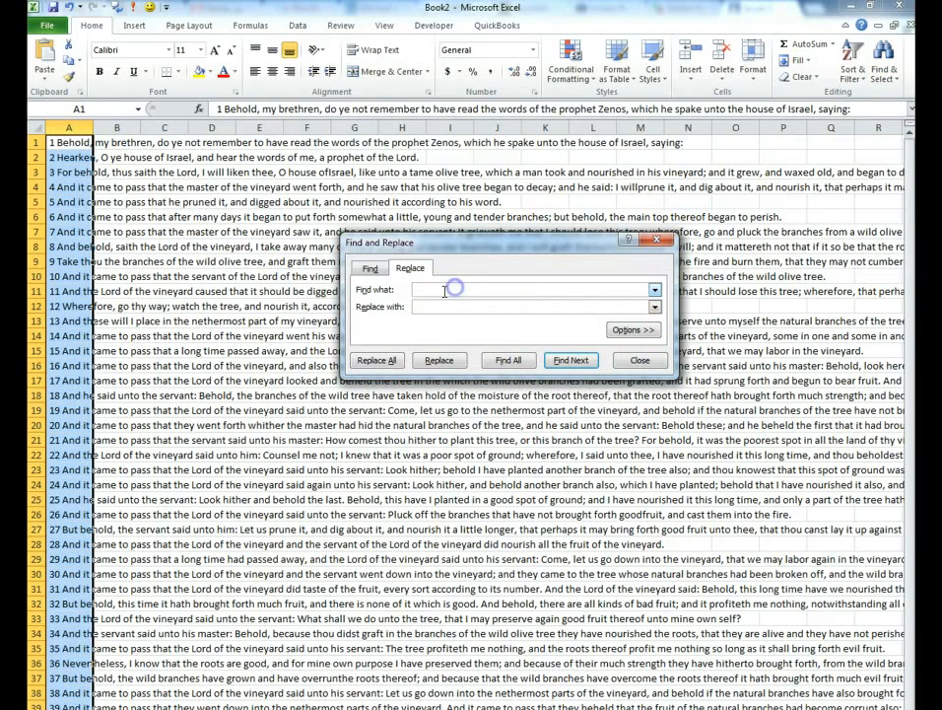
text(.)
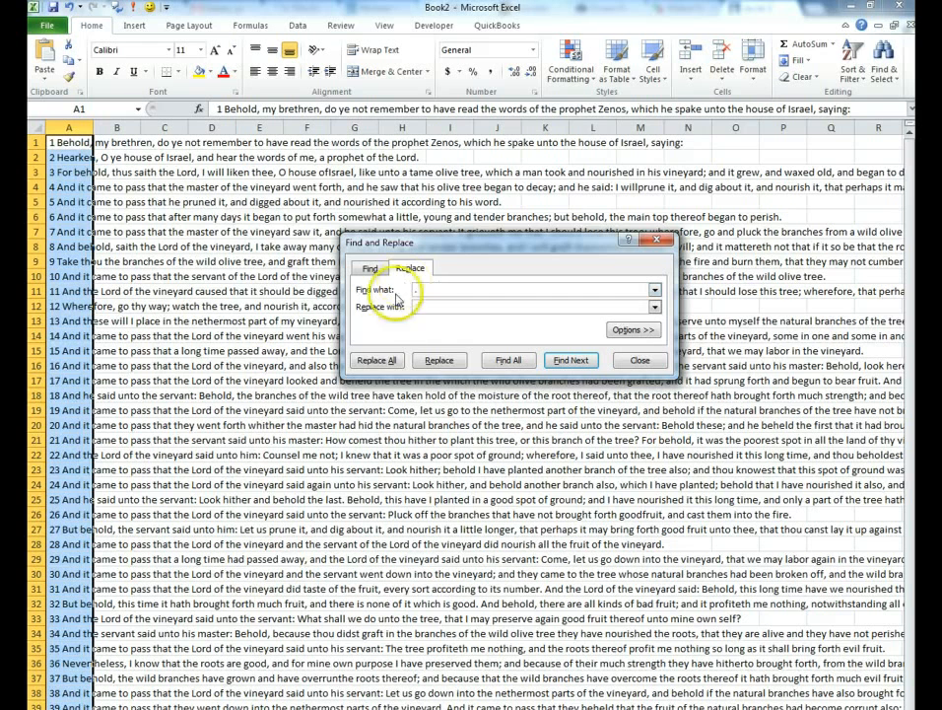
click(382, 362)
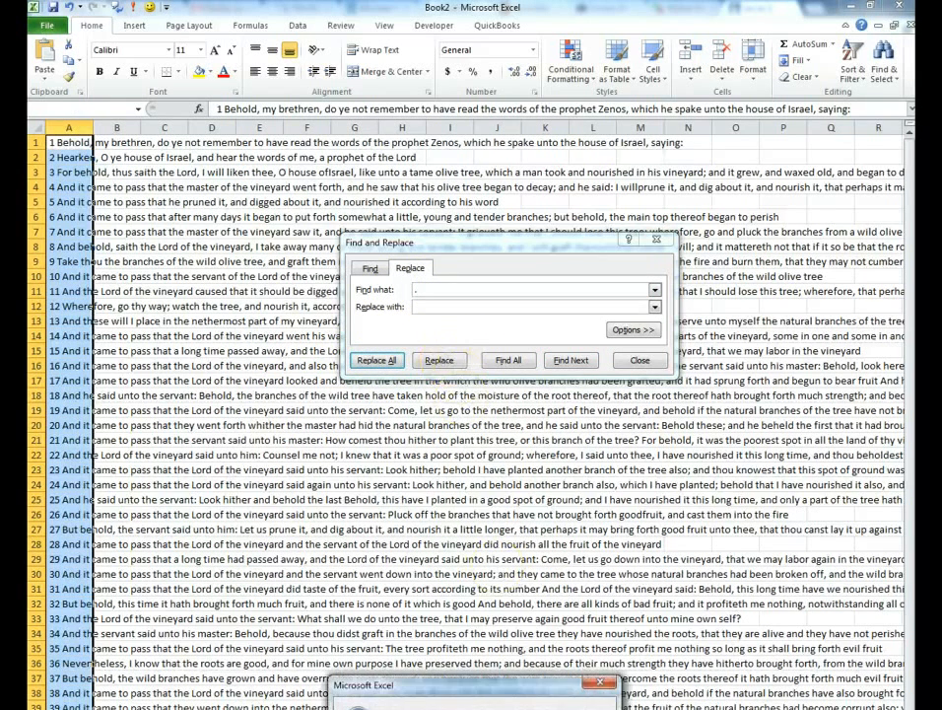
drag(480, 688, 461, 452)
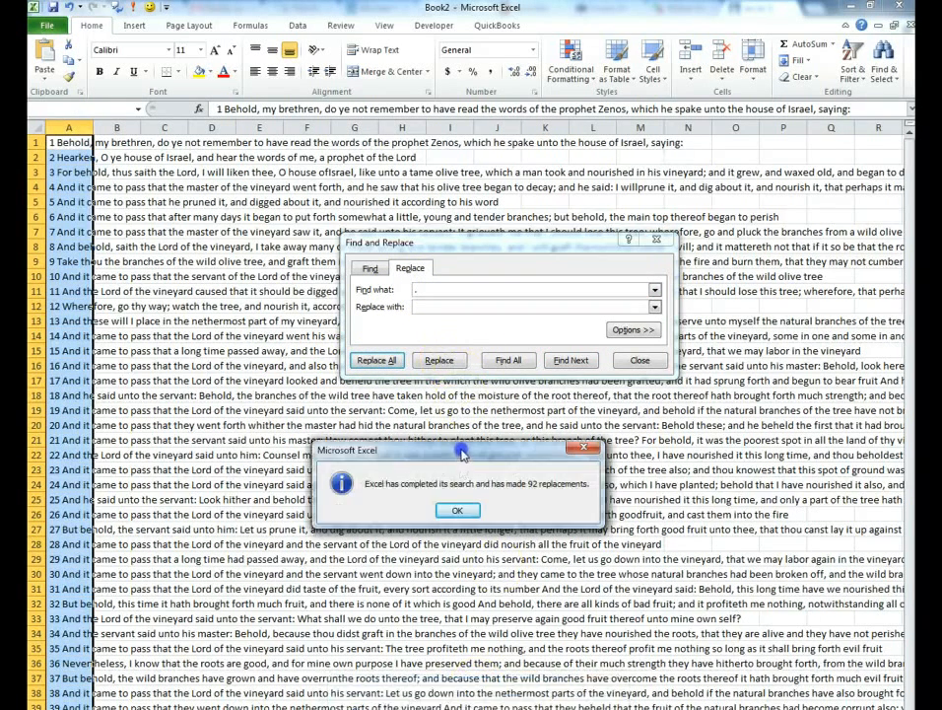
click(457, 510)
Step: Remove every semicolon from the verses in column A by replacing all ";" with nothing
click(419, 288)
key(BackSpace)
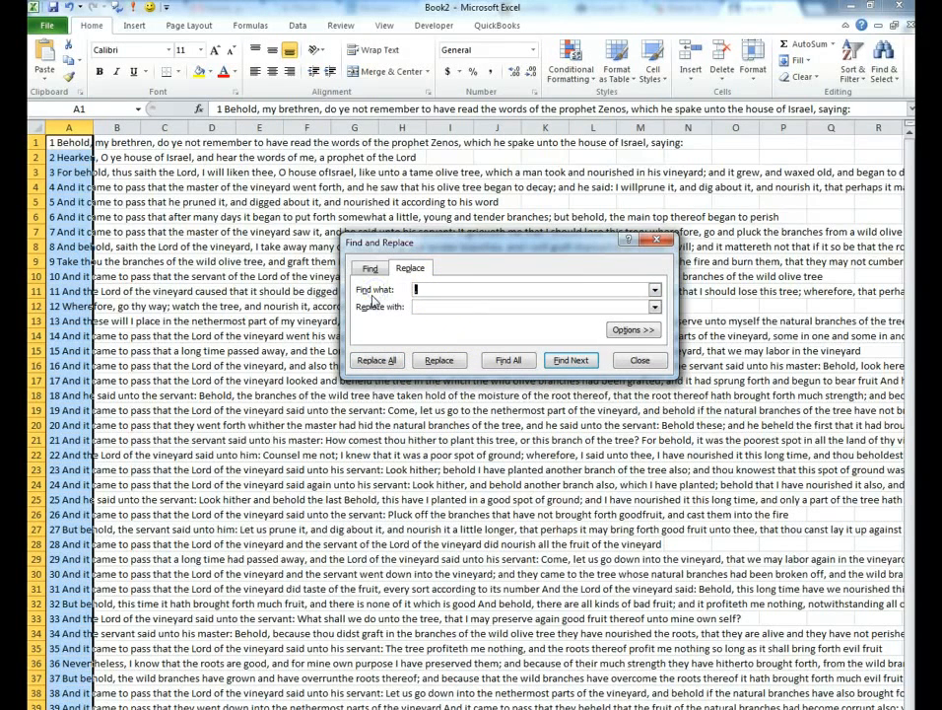
text(;)
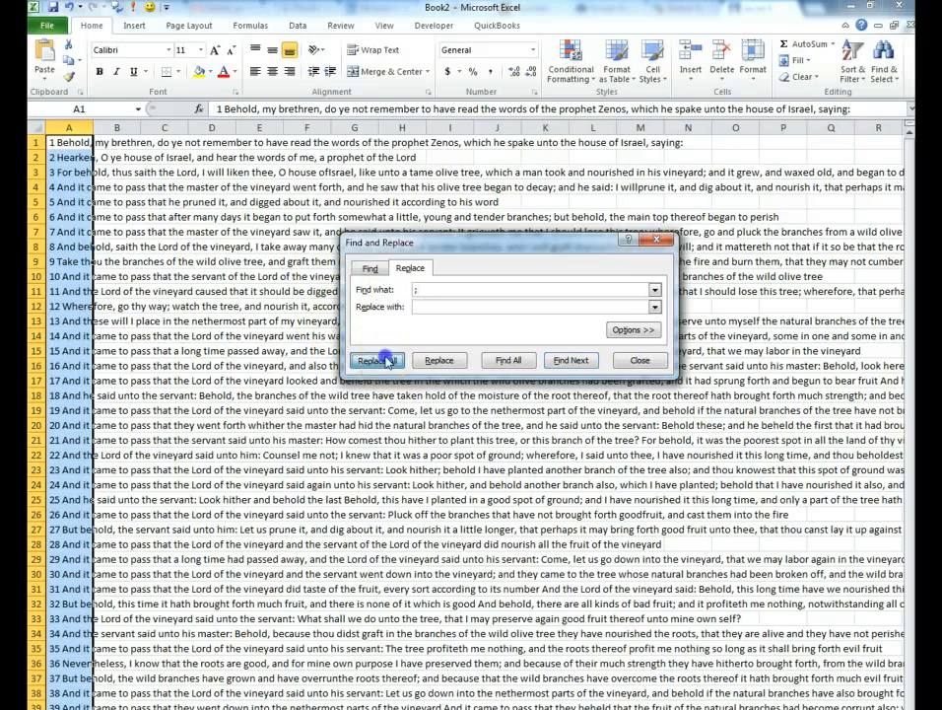
click(390, 364)
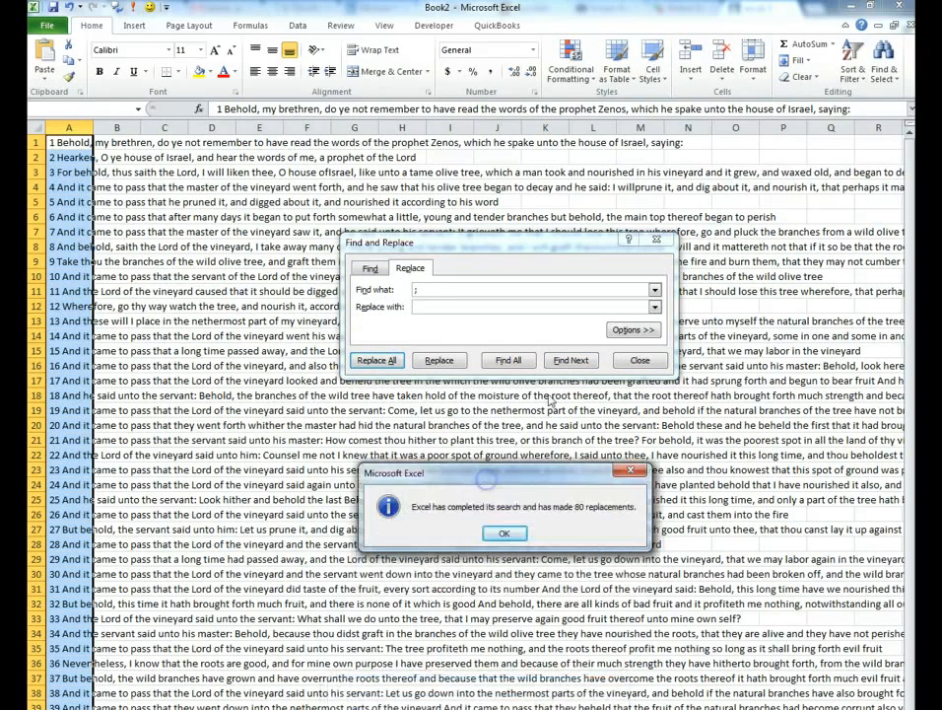
click(497, 532)
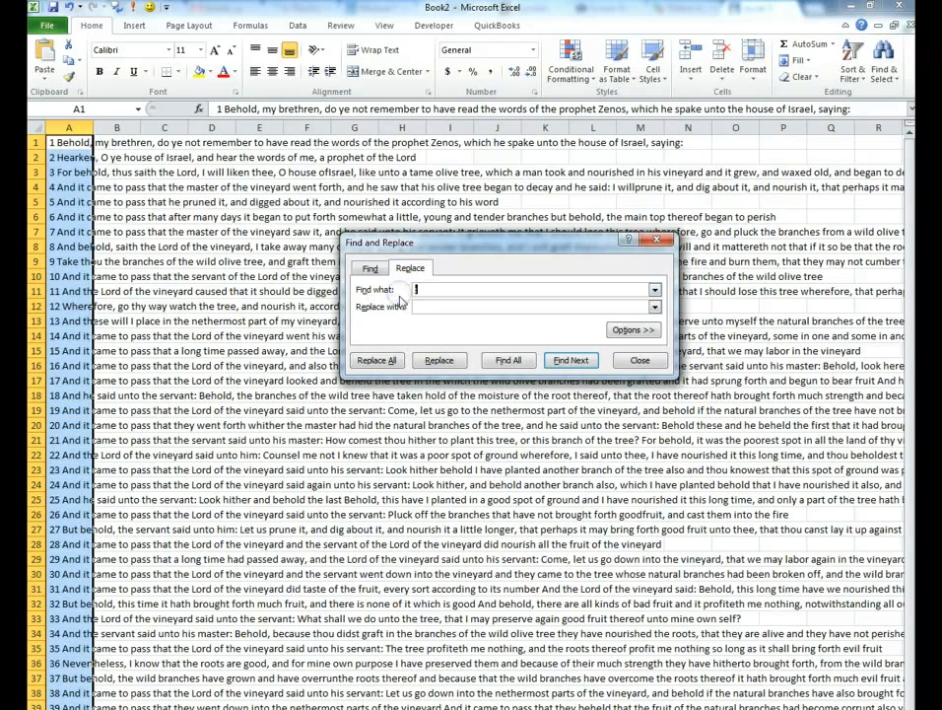
Step: Remove every colon and every question mark from the verses in column A by replacing all ":" and all "~?" with nothing
click(373, 360)
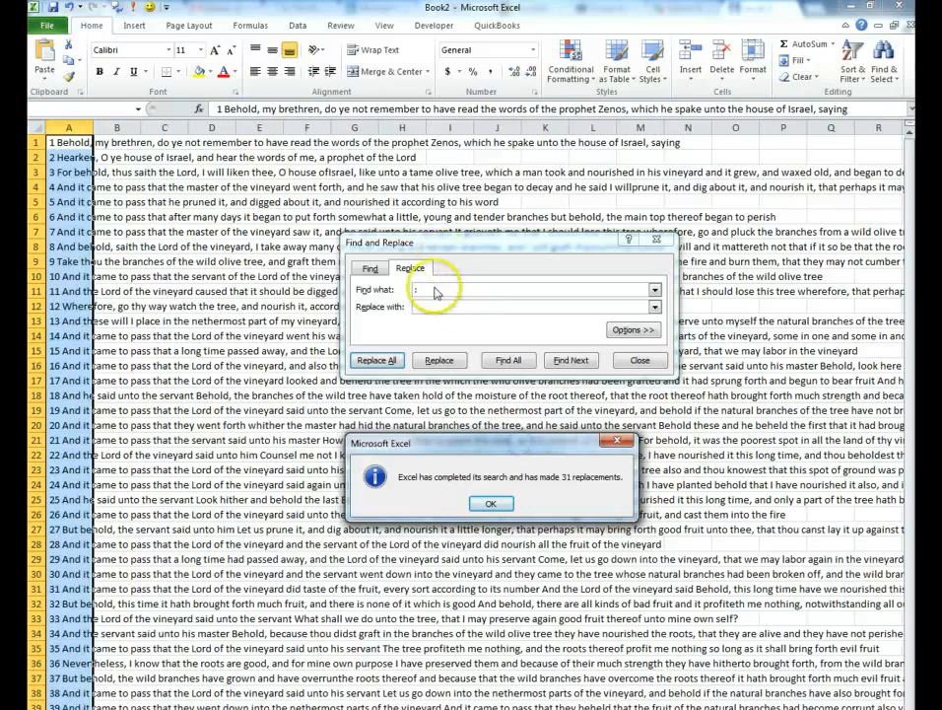
click(490, 505)
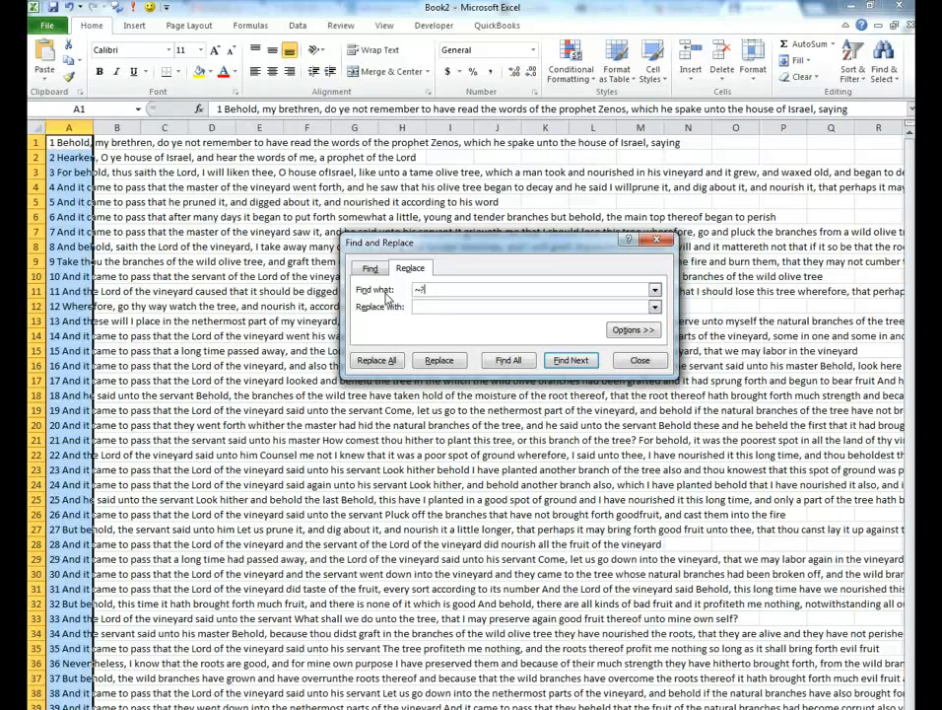
click(390, 363)
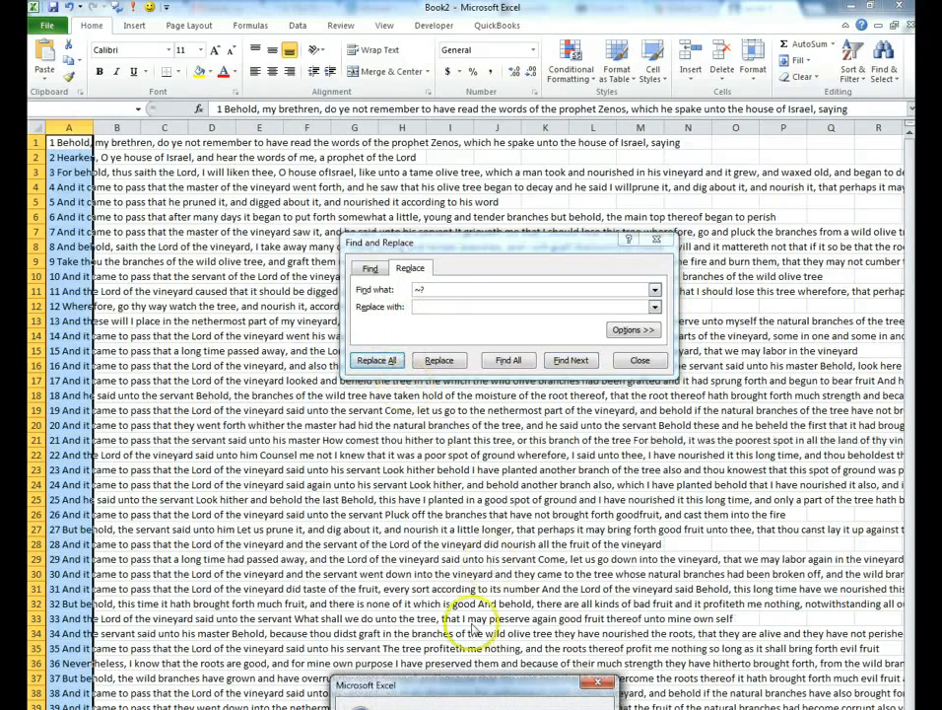
drag(486, 685, 502, 533)
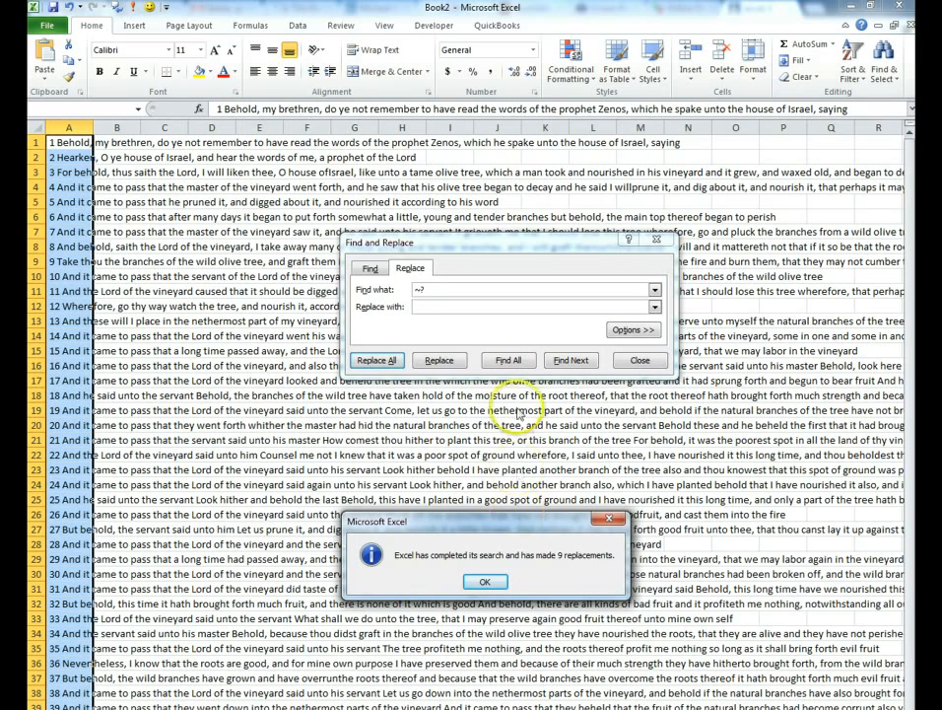
click(486, 582)
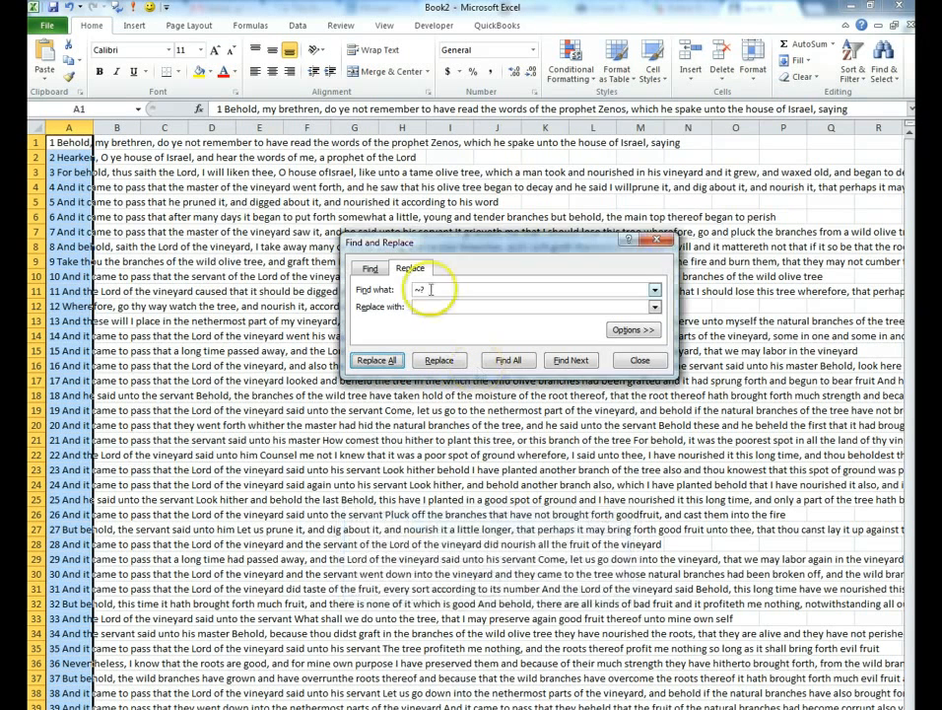
Step: Remove every comma from the verses in column A by replacing all "," with nothing
click(408, 290)
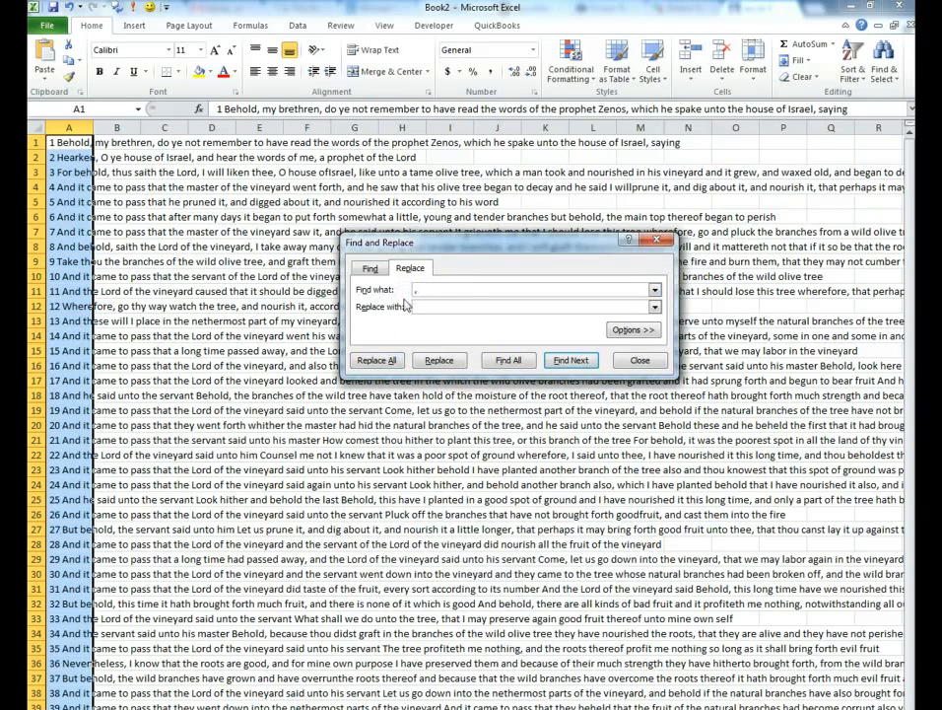
click(376, 360)
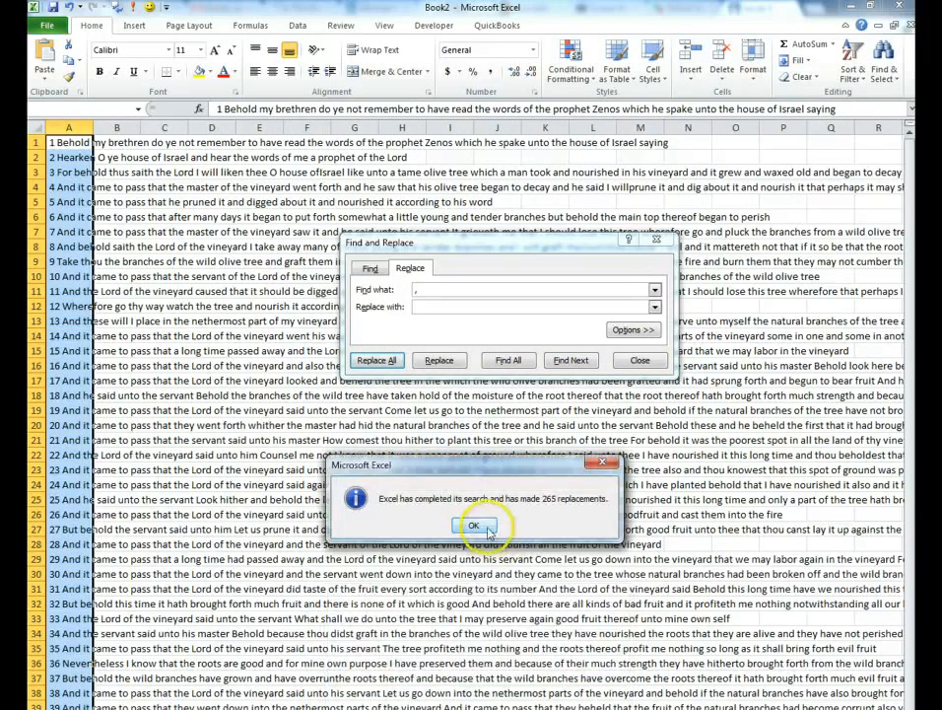
click(485, 529)
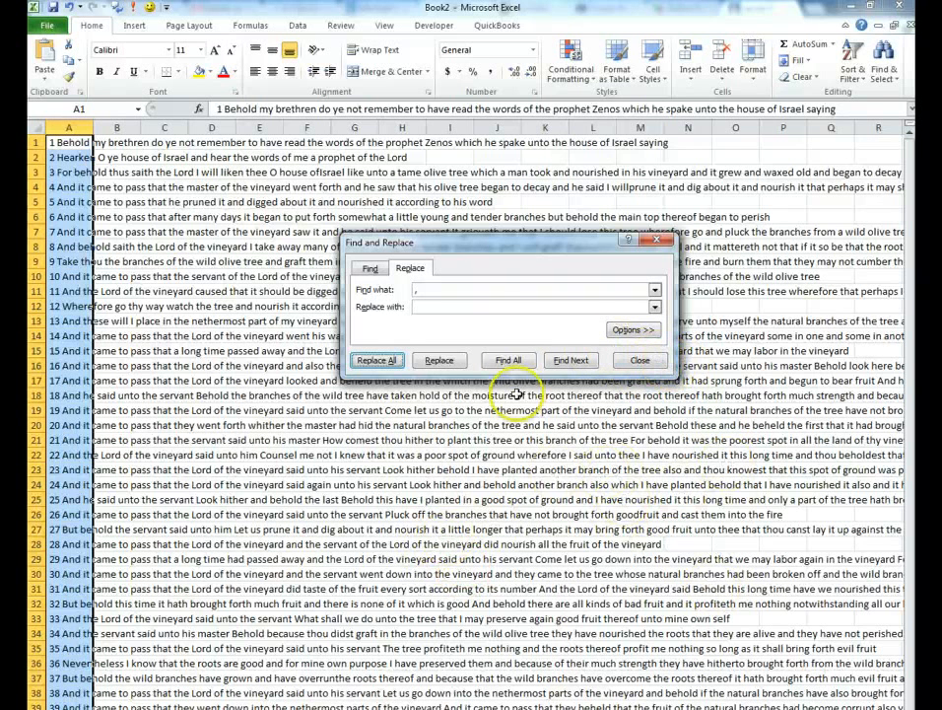
Step: Try to find the em dashes in column A by searching for char(151), and close the Find and Replace dialog
drag(427, 289, 382, 291)
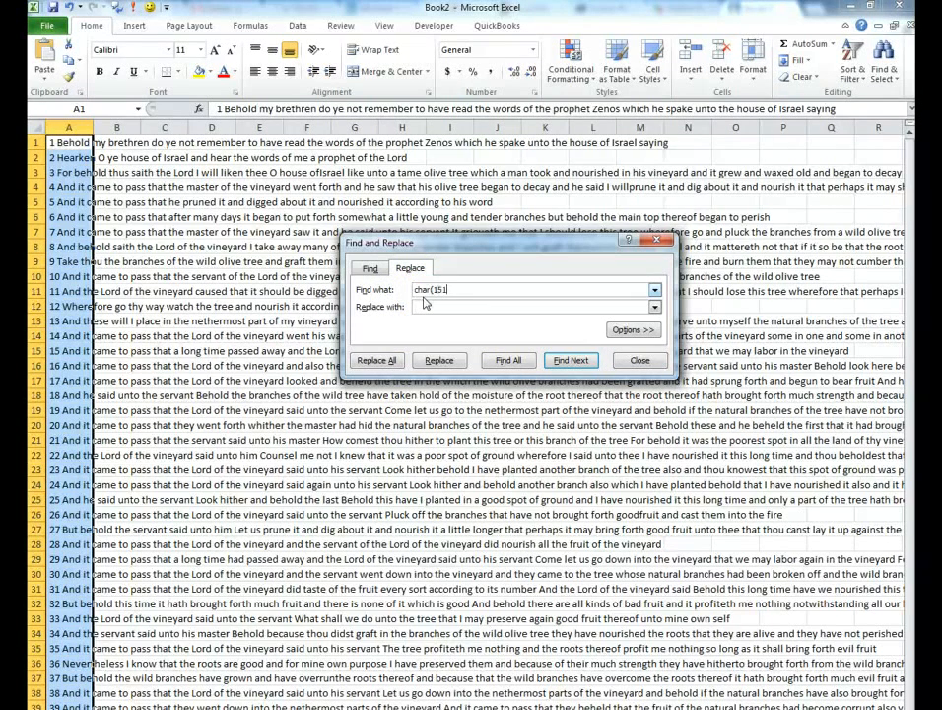
key(Return)
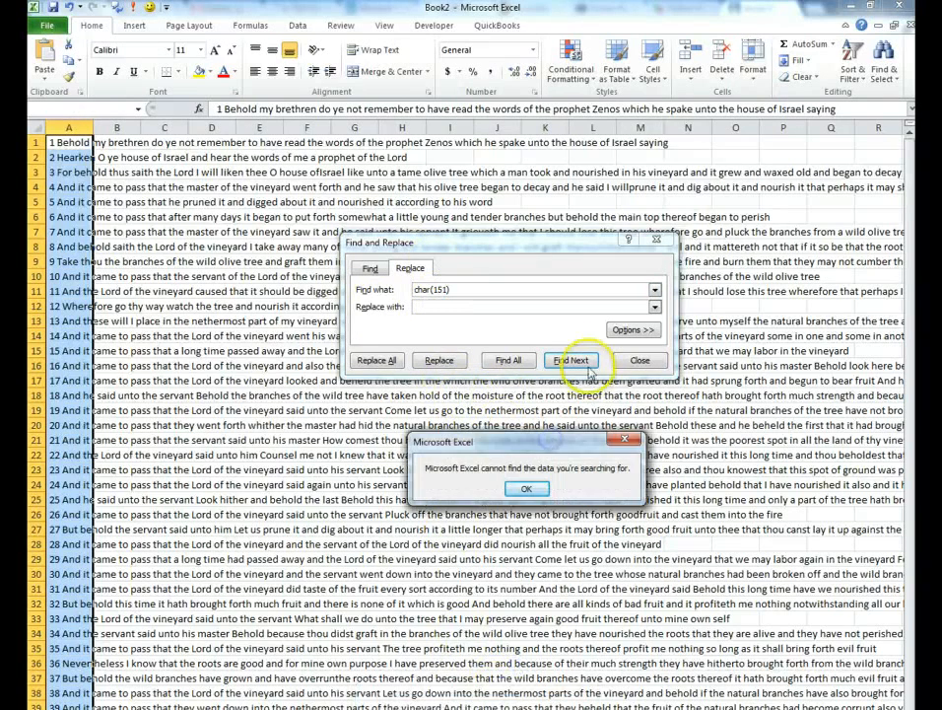
click(540, 487)
click(569, 362)
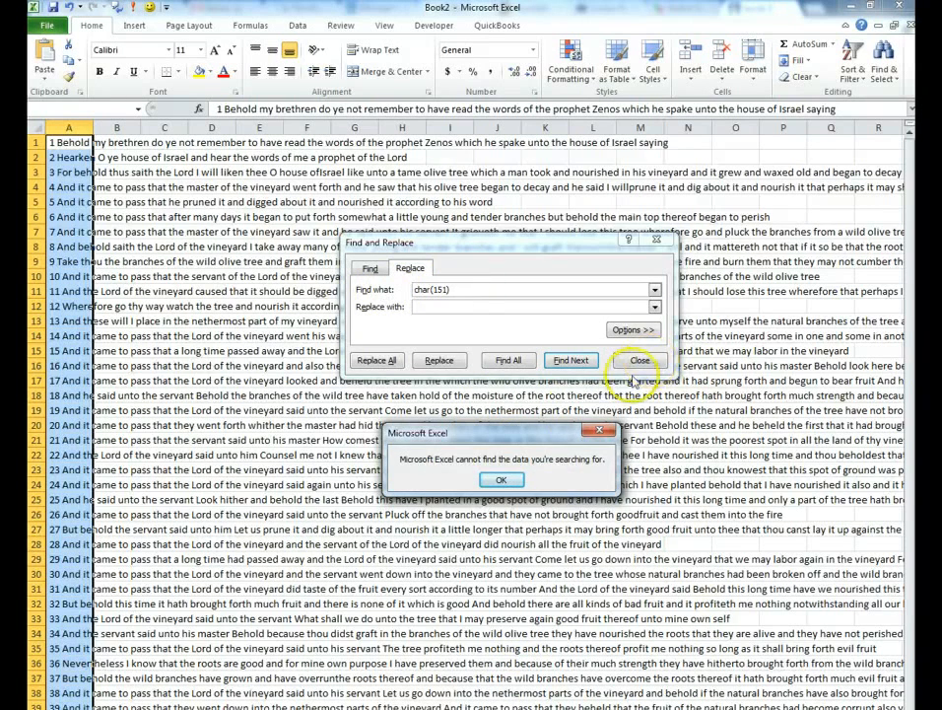
click(501, 480)
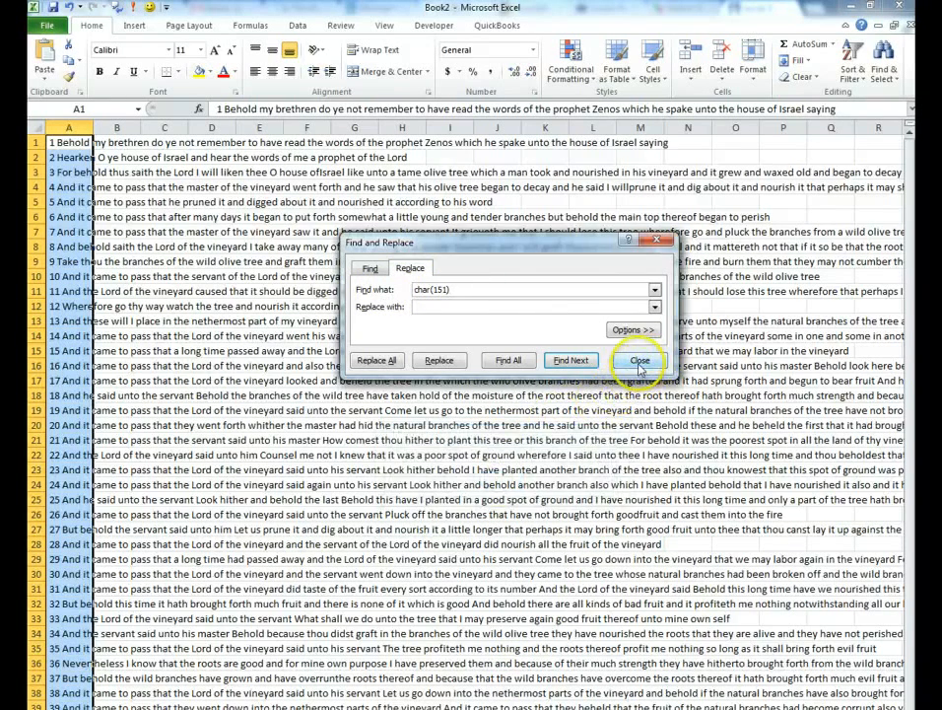
click(636, 362)
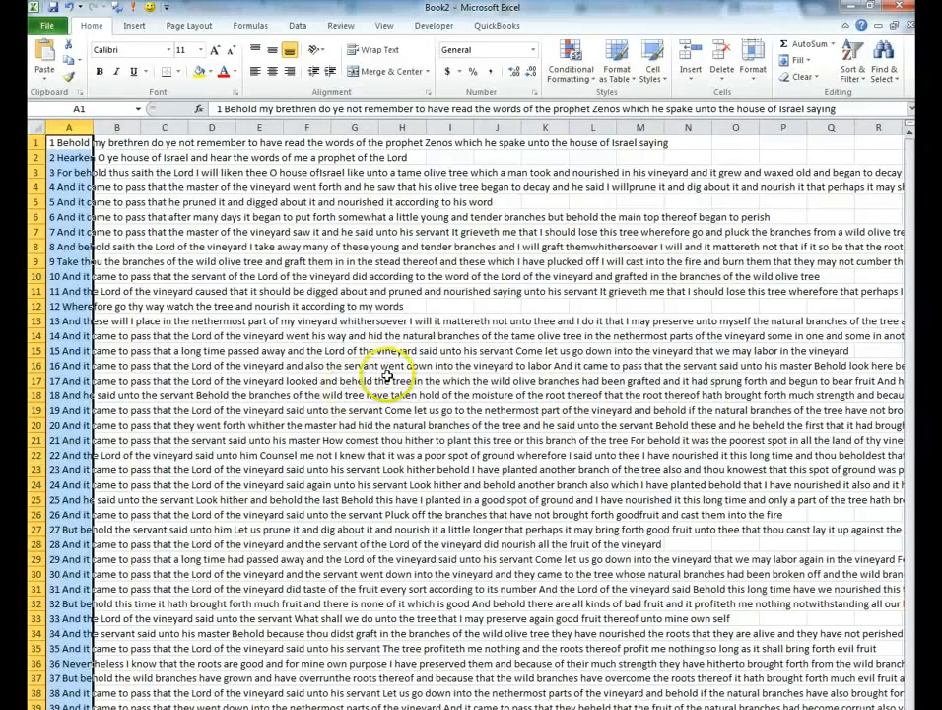
Step: Locate the em dash after "vineyard" in verse 48 and replace it with a space in cell A48
scroll(387, 375, down, 8)
scroll(389, 375, down, 7)
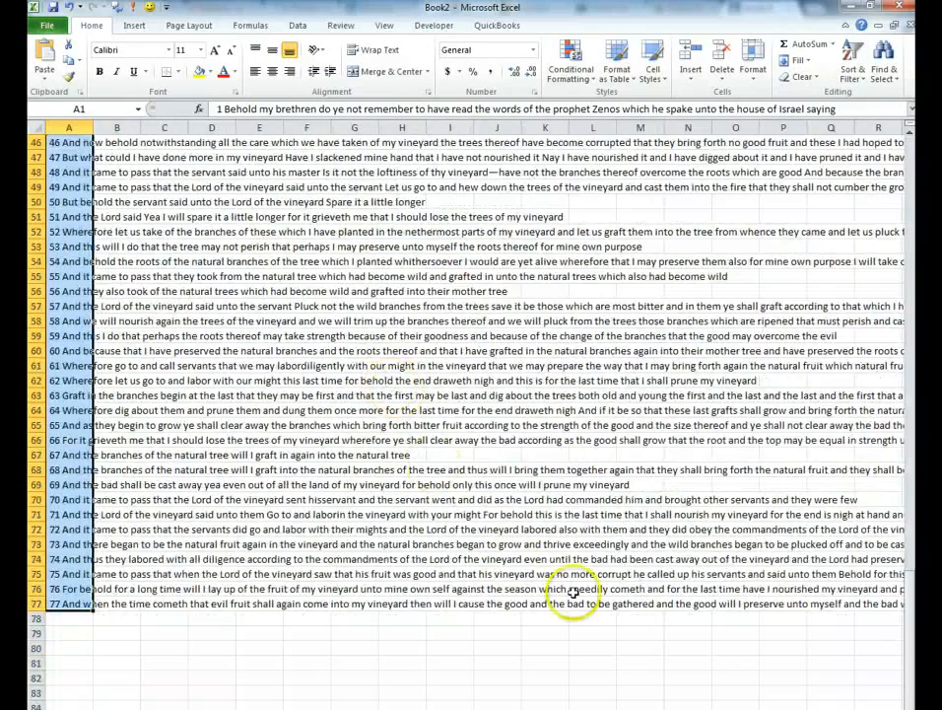
click(557, 425)
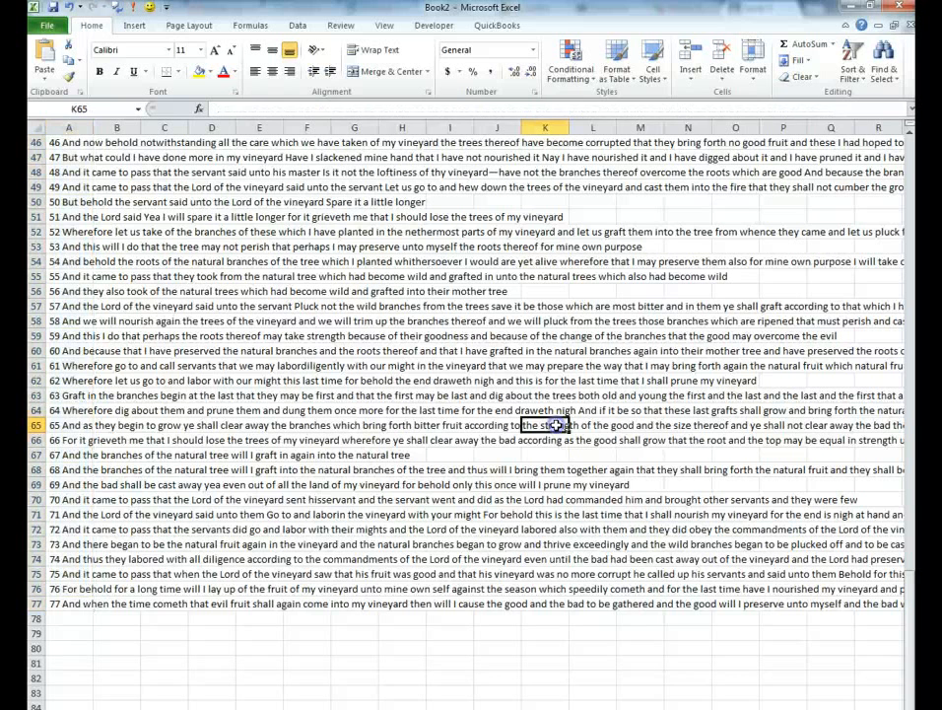
key(Right)
key(Right)
key(Right)
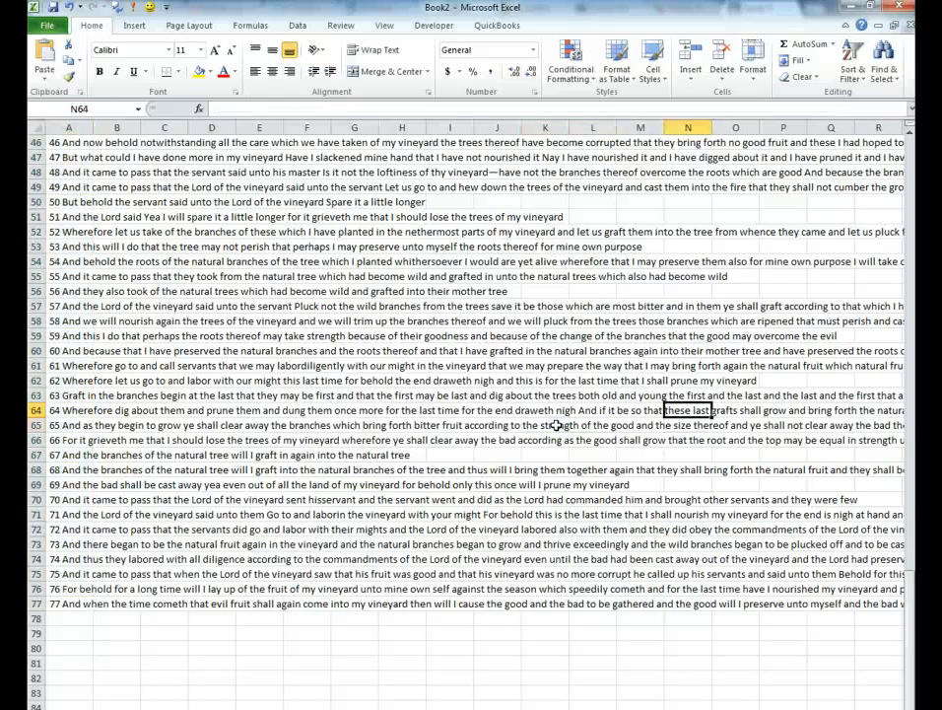
key(Up)
key(Up)
key(Up)
key(Up)
key(Up)
key(Up)
key(Up)
key(Up)
key(Up)
key(Up)
key(Up)
key(Up)
key(Up)
key(Up)
key(Up)
key(Up)
key(Left)
key(Left)
key(Left)
key(Left)
key(Left)
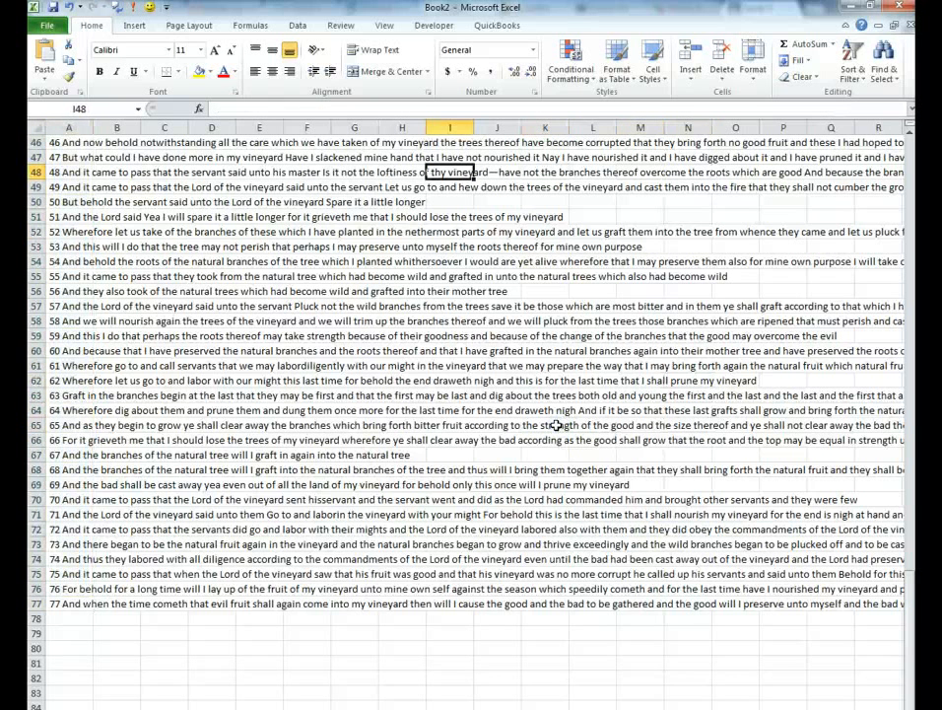
key(Right)
key(Left)
key(Left)
key(Left)
key(Left)
key(Left)
key(Left)
key(Left)
key(Left)
key(Left)
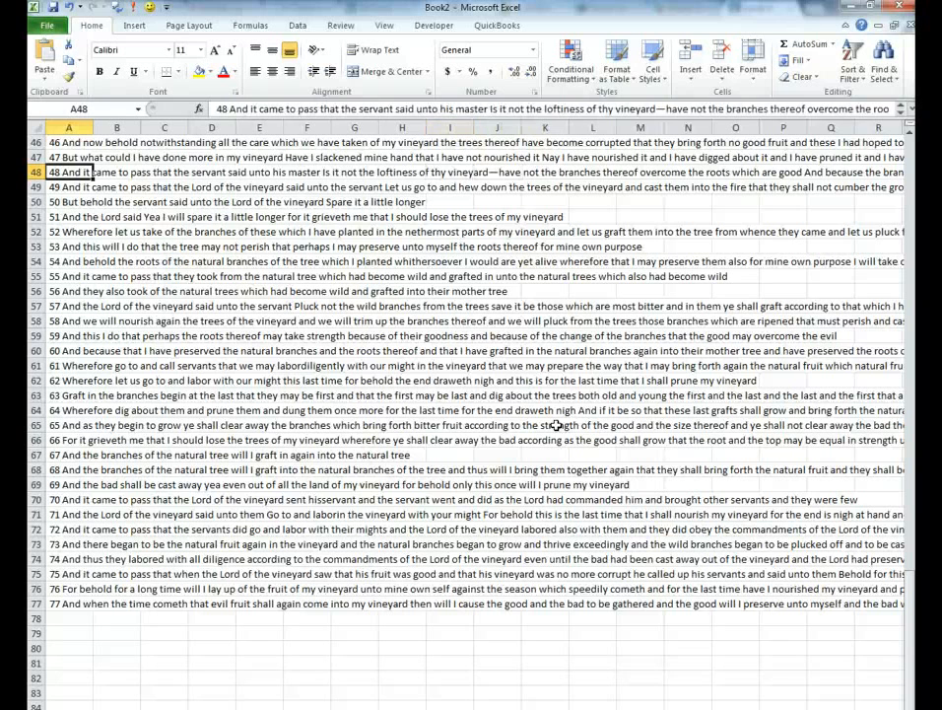
click(663, 109)
key(Delete)
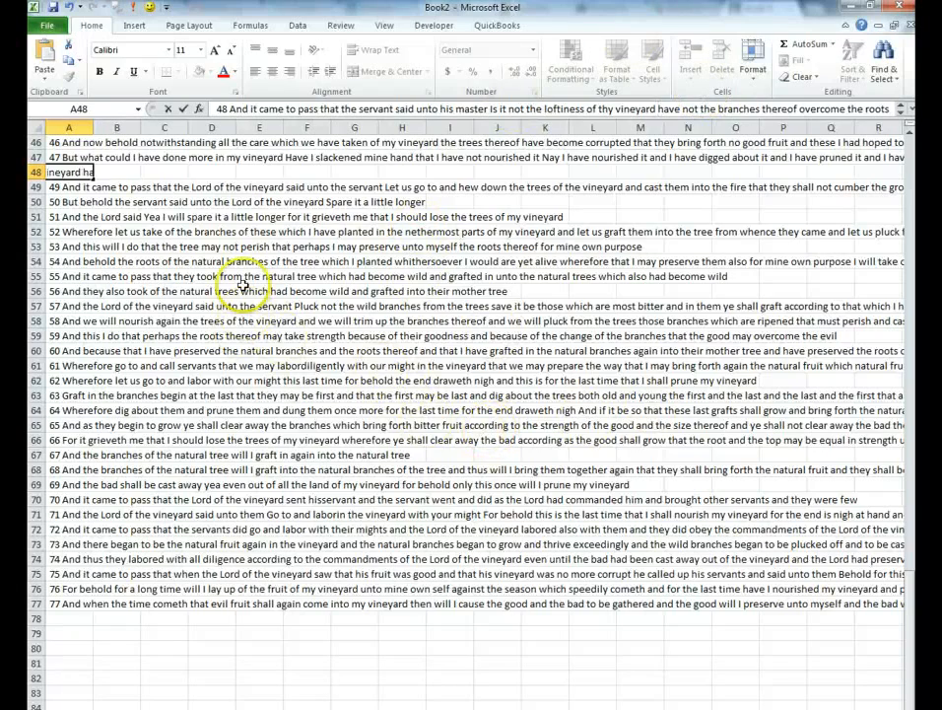
key(Return)
Step: Enter =RIGHT(A1,LEN(A1)-3) in cell B1 and fill the formula down column B alongside all the verses
scroll(256, 504, up, 15)
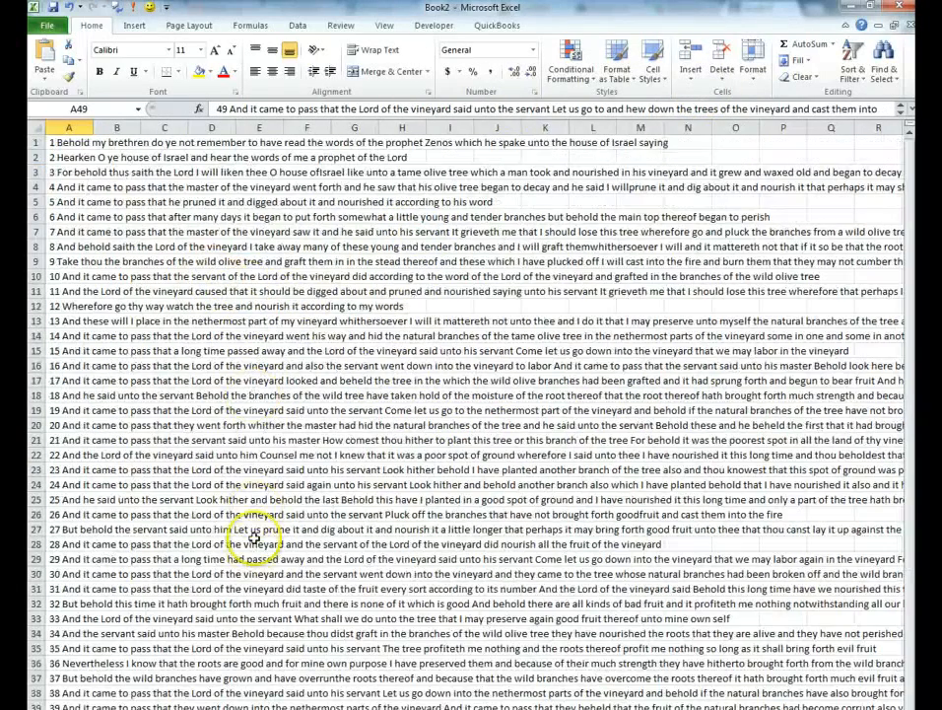
click(115, 143)
click(236, 108)
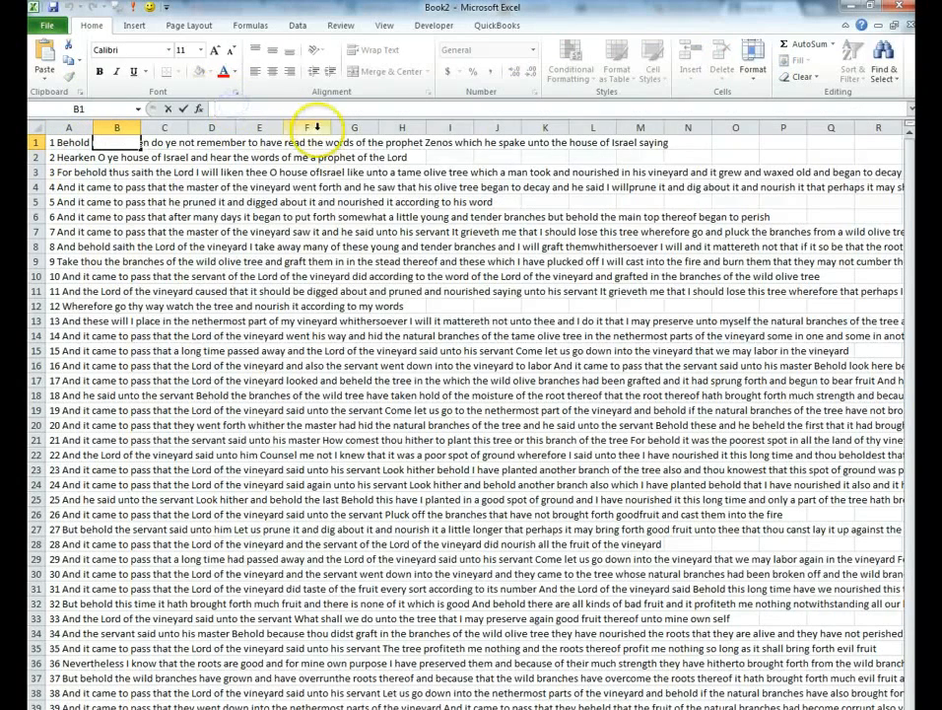
text(=rif)
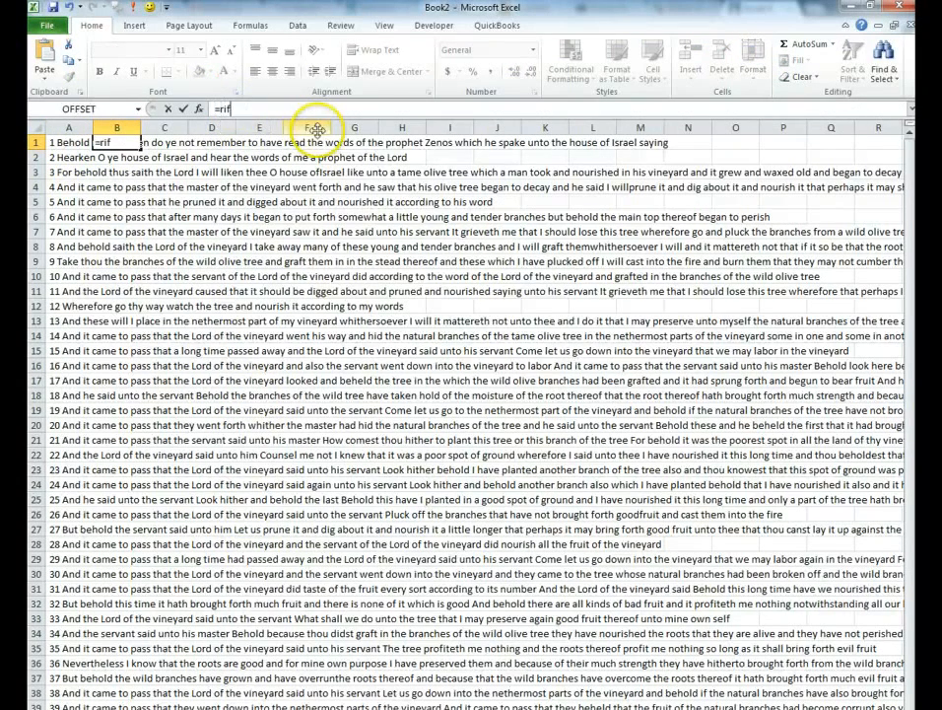
key(BackSpace)
text(ght()
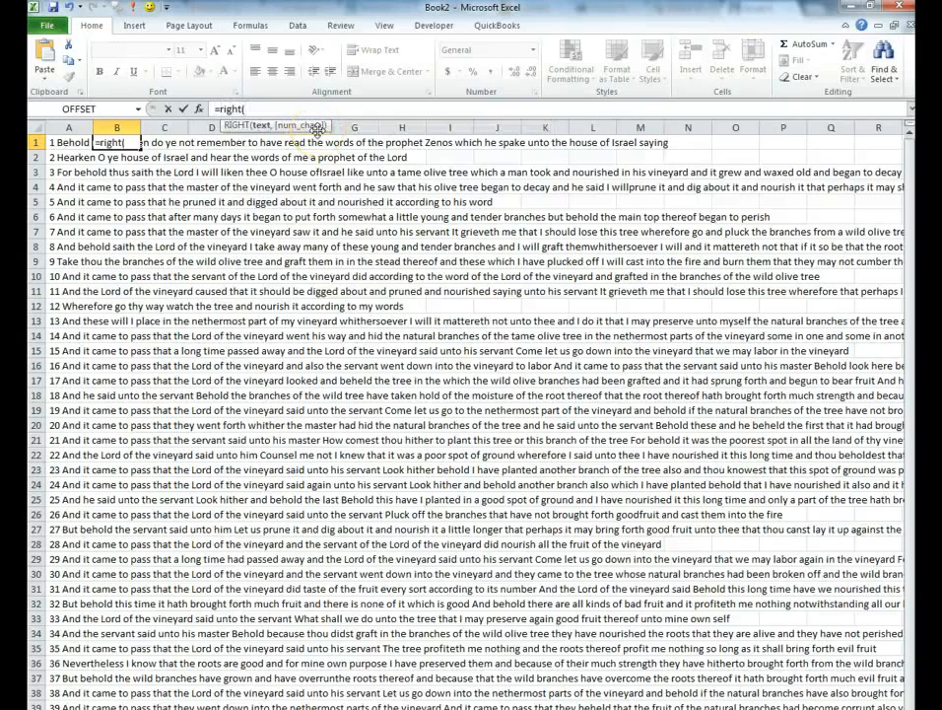
text(a)
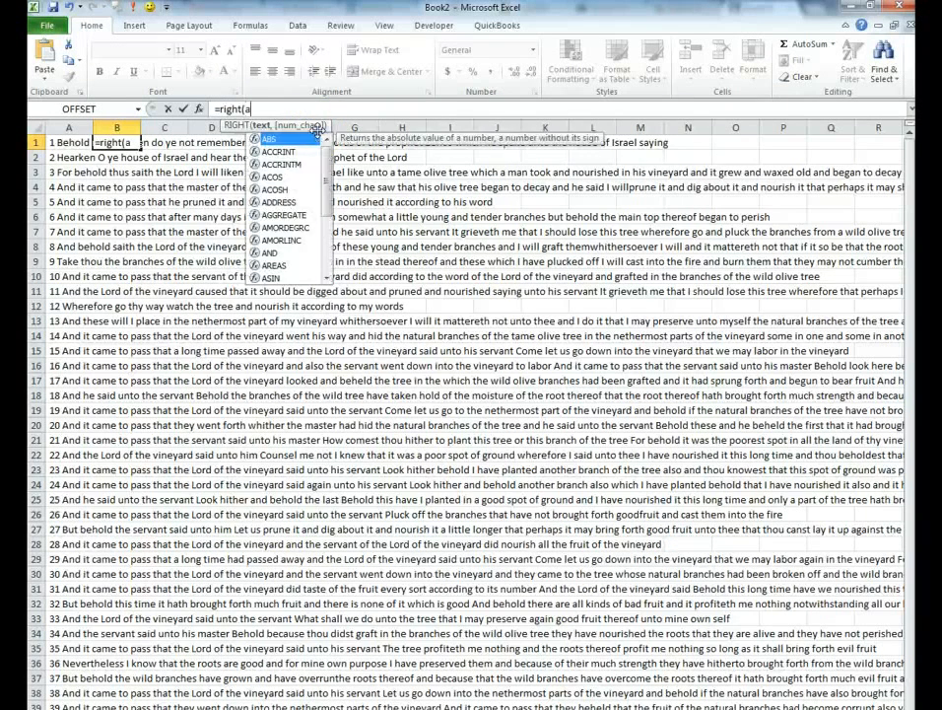
text(1,l)
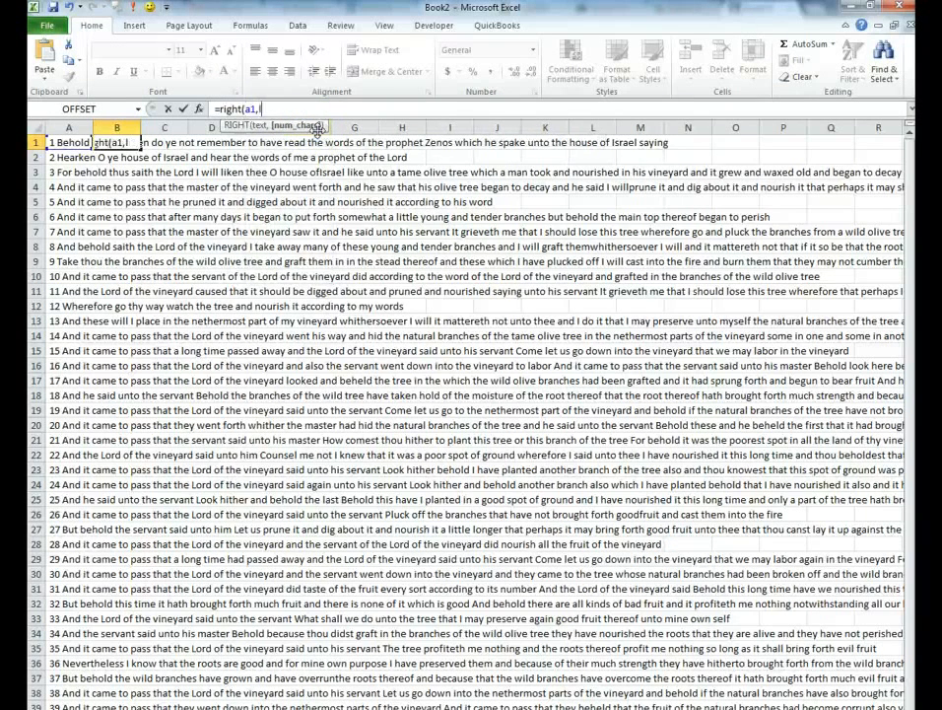
text(en(a1)
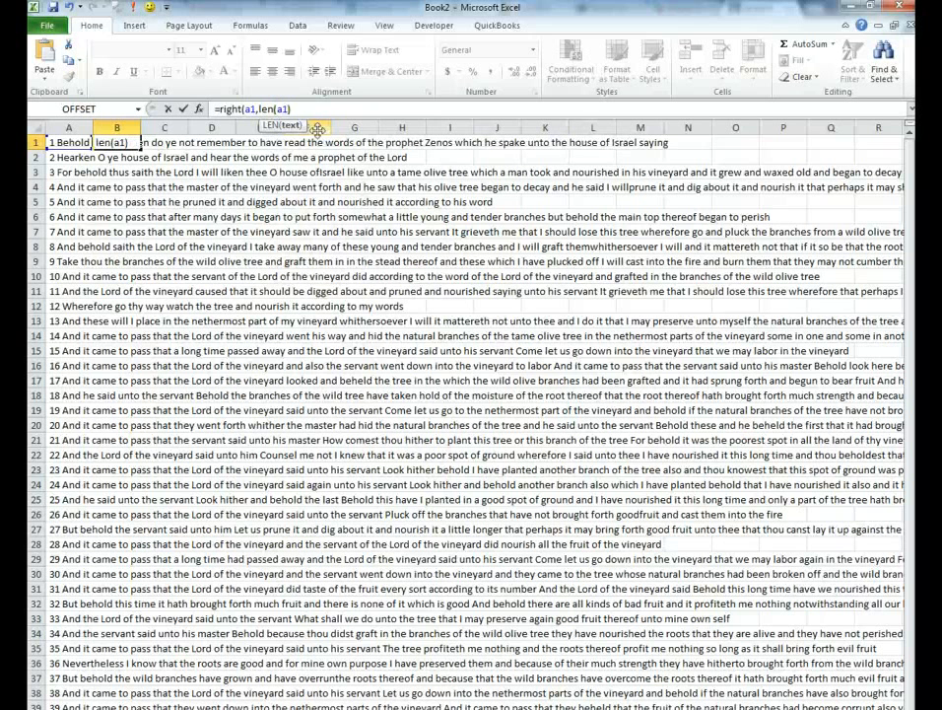
text()-3)
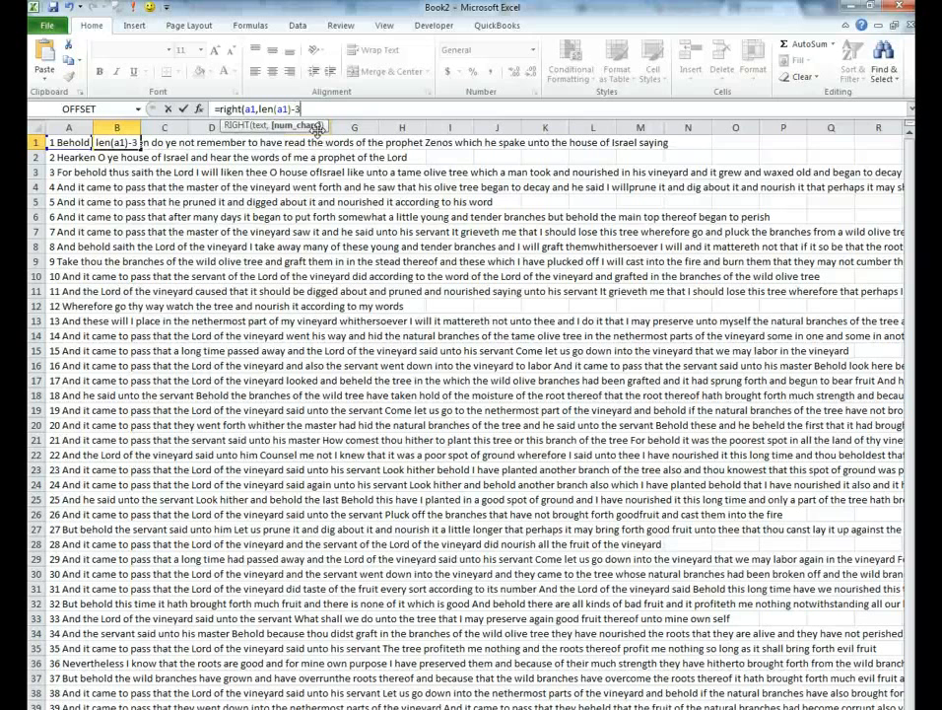
text())
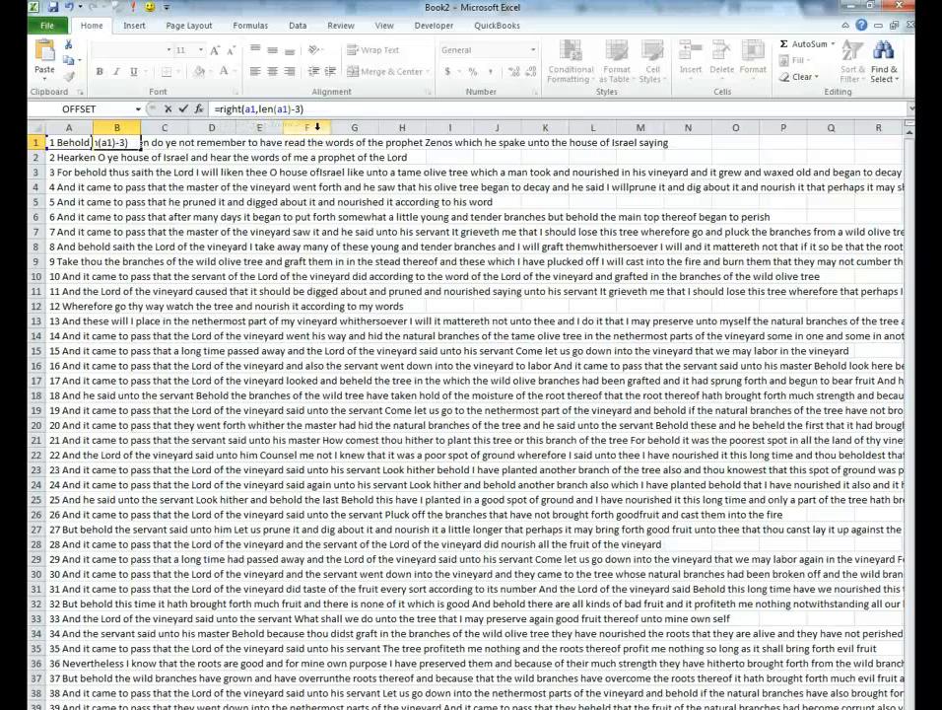
key(Return)
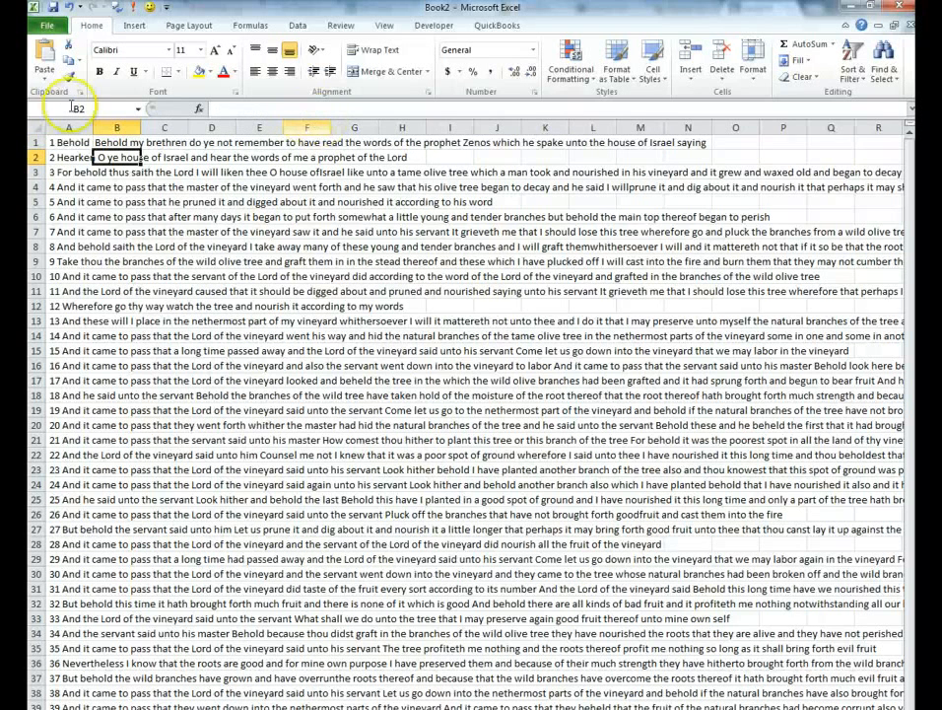
click(141, 144)
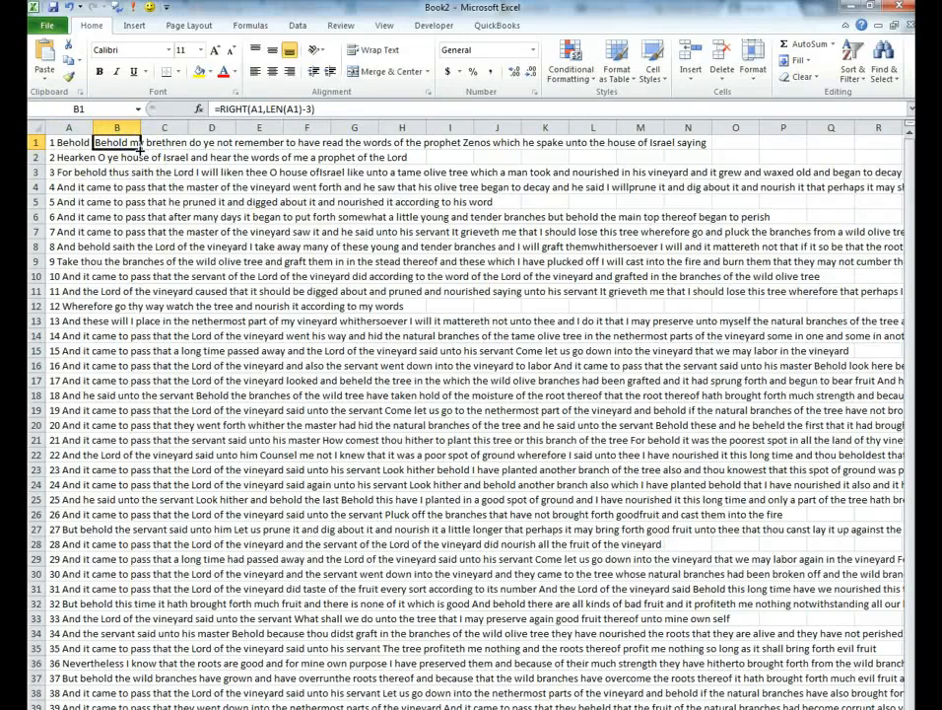
double_click(141, 148)
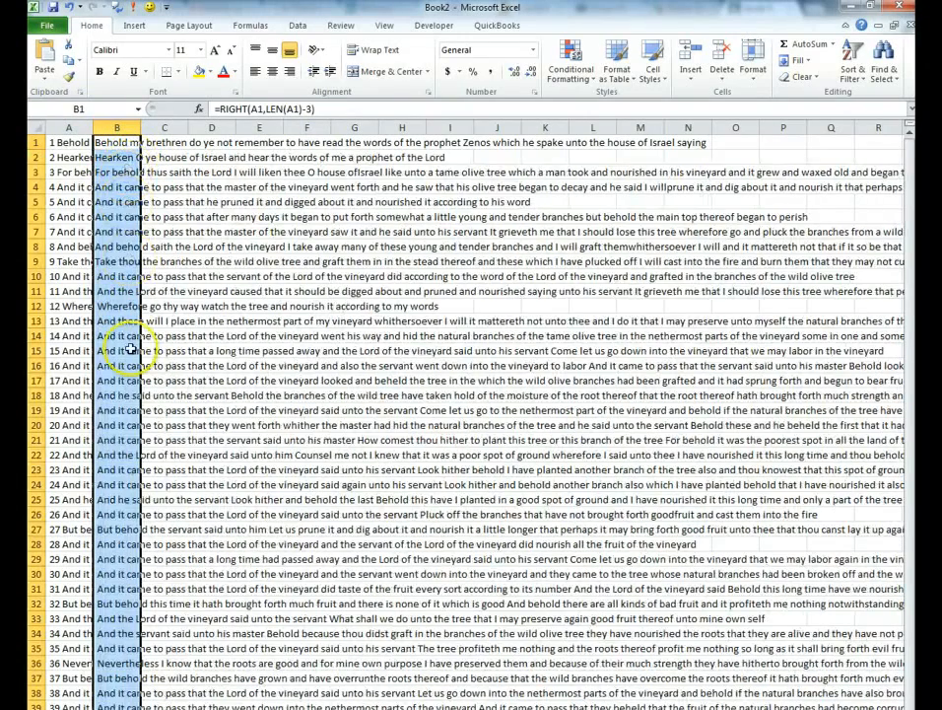
Step: Change the formula in cell B10 to =RIGHT(A10,LEN(A10)-4)
click(106, 279)
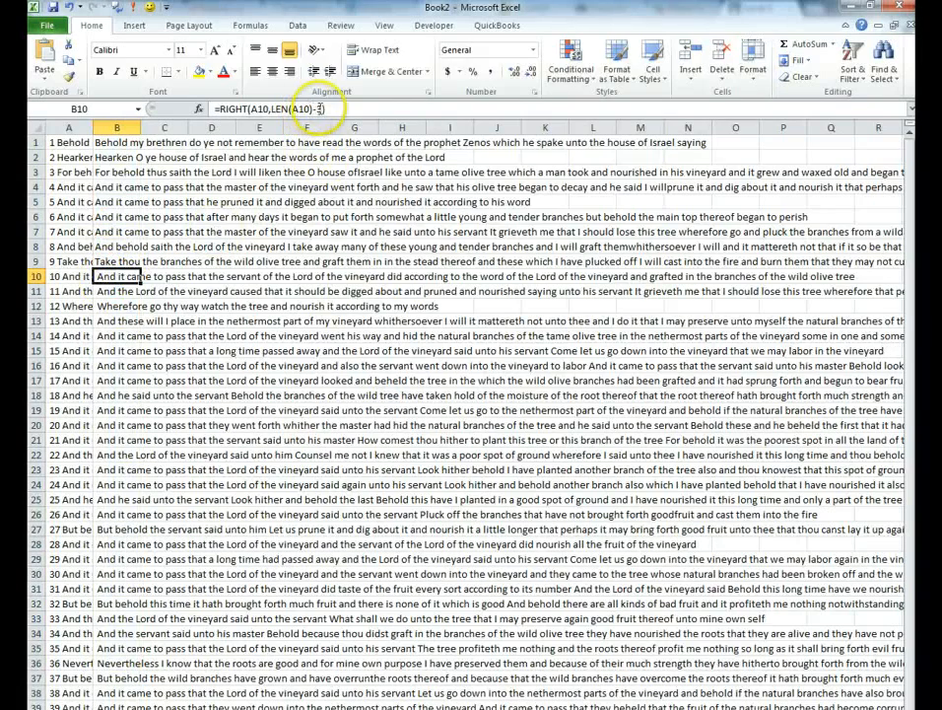
click(317, 109)
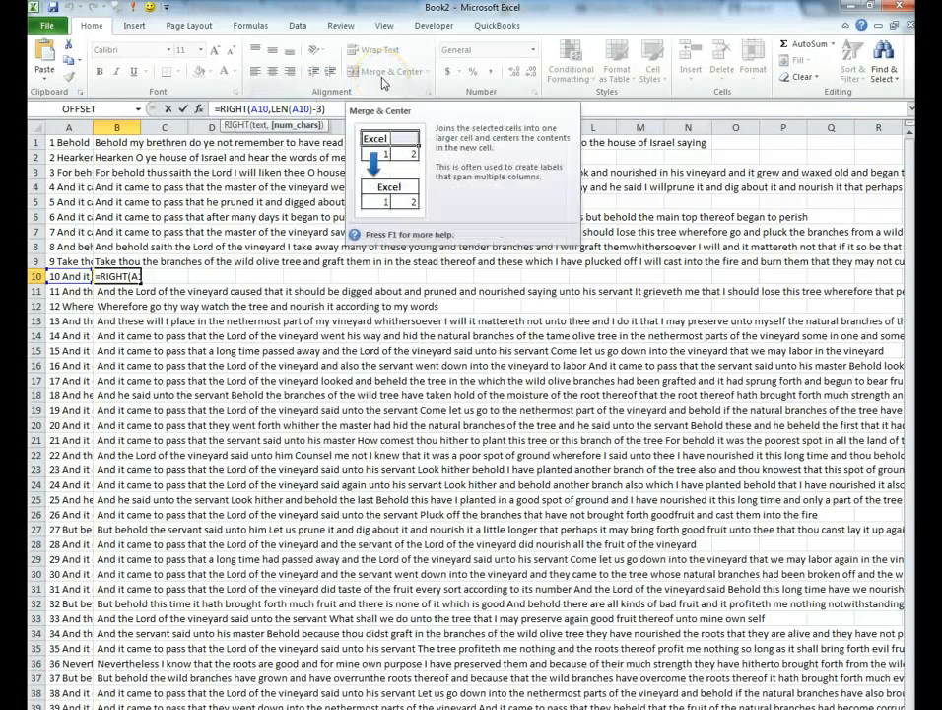
key(BackSpace)
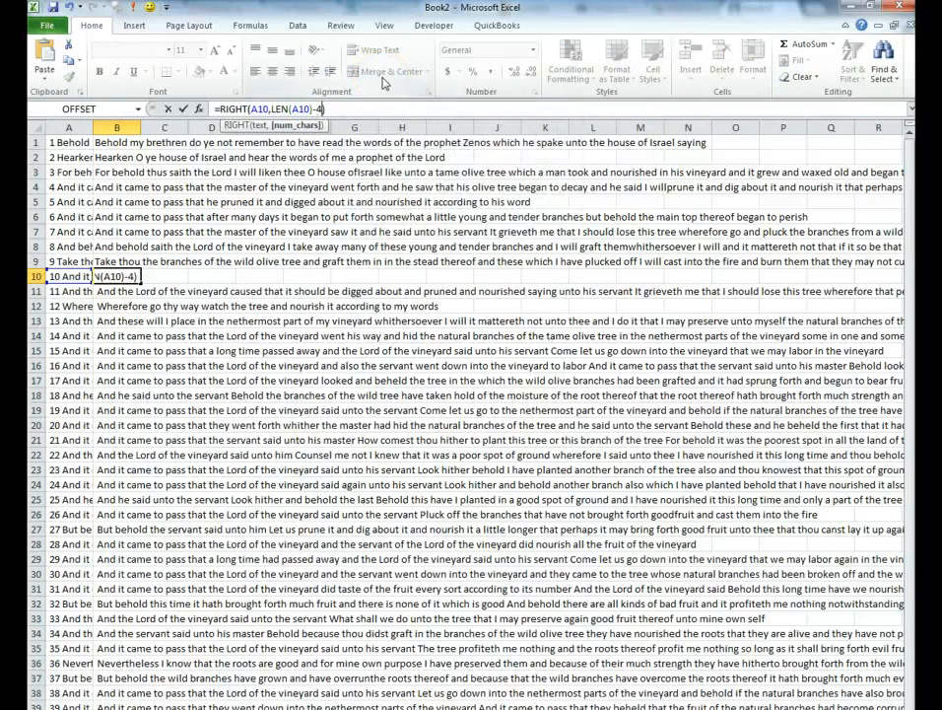
text(4)
key(Return)
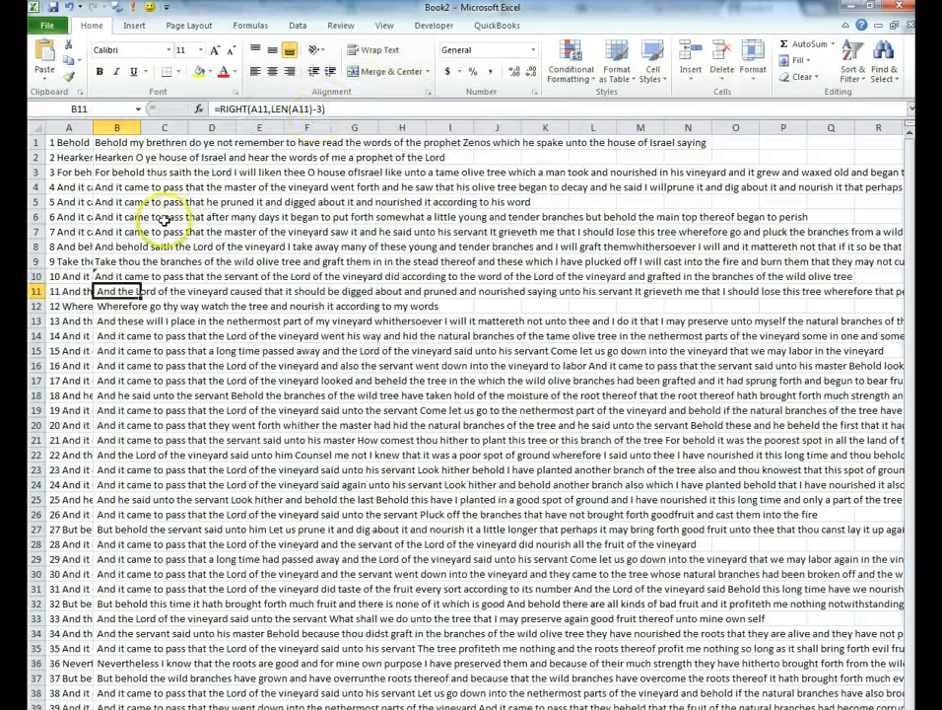
Step: Fill the B10 formula down to the last verse in column B and copy B1:B77
click(116, 276)
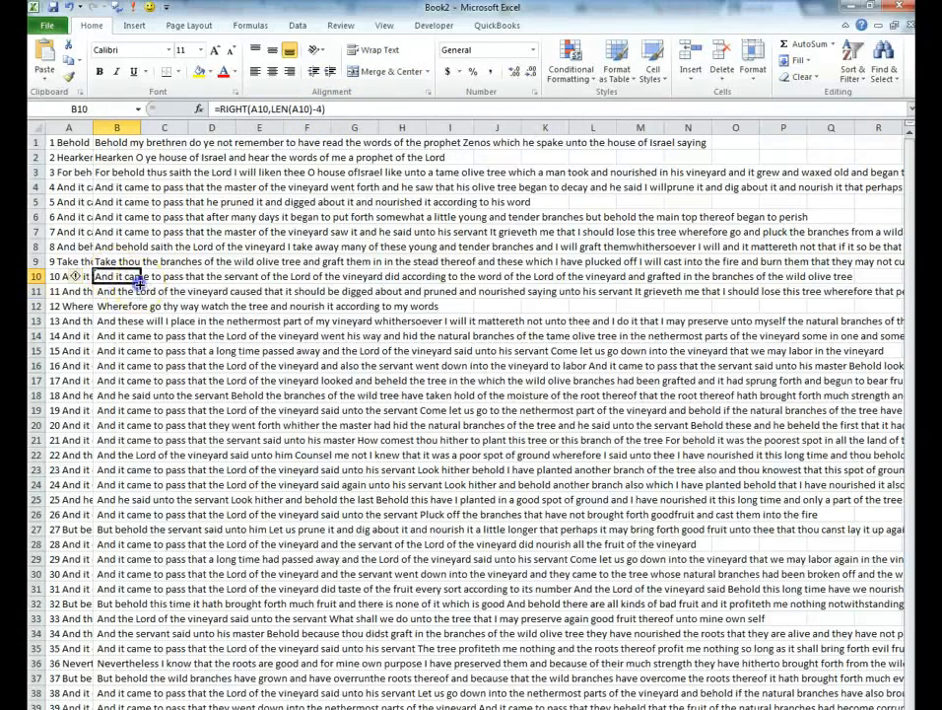
double_click(139, 282)
click(118, 142)
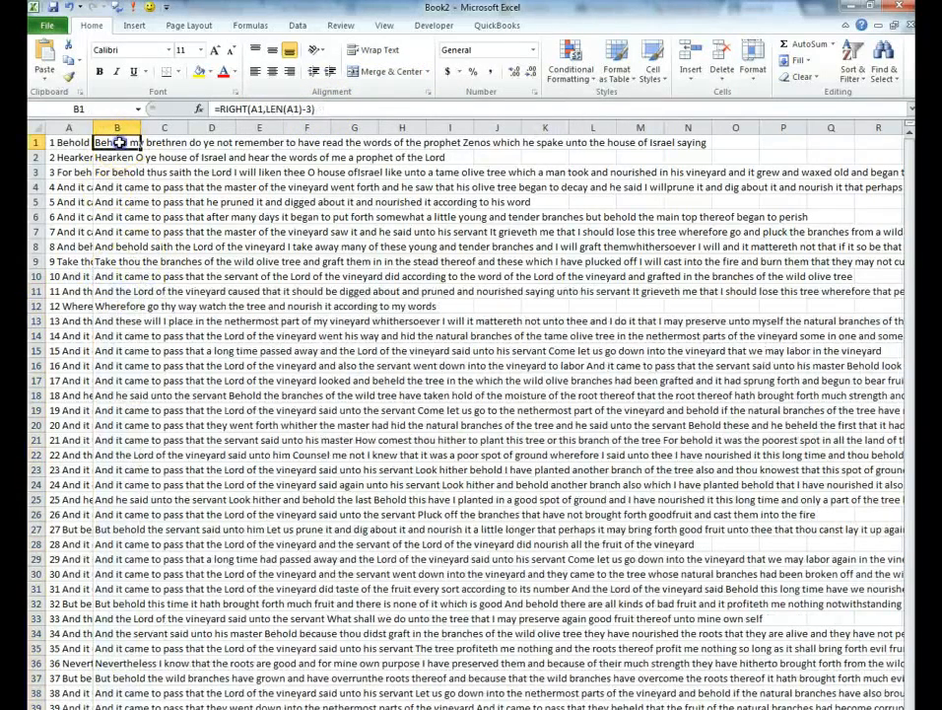
key(ctrl+shift+Down)
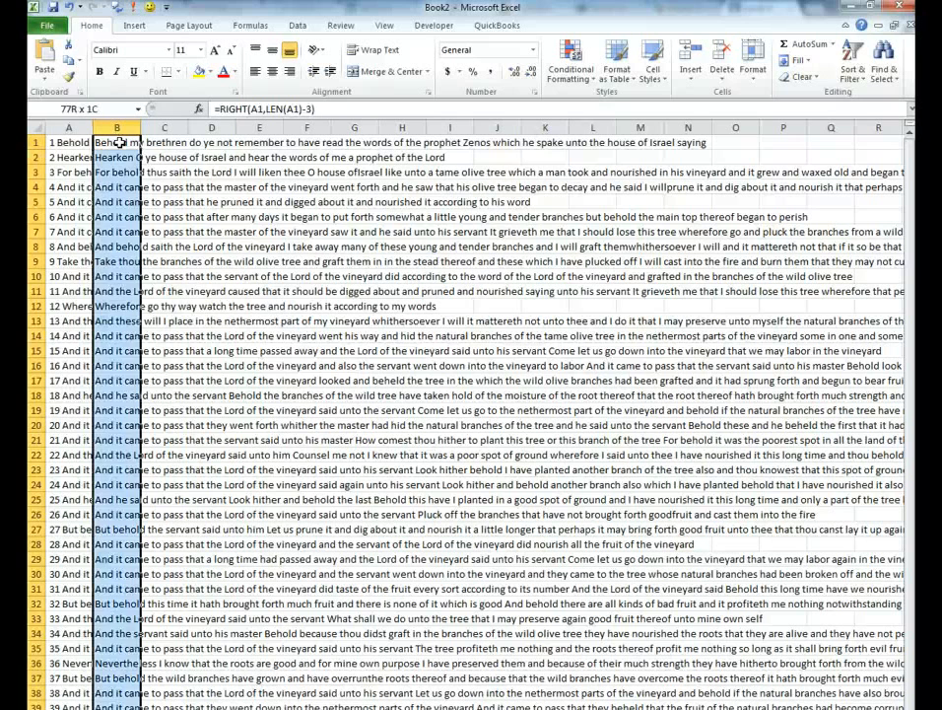
right_click(110, 182)
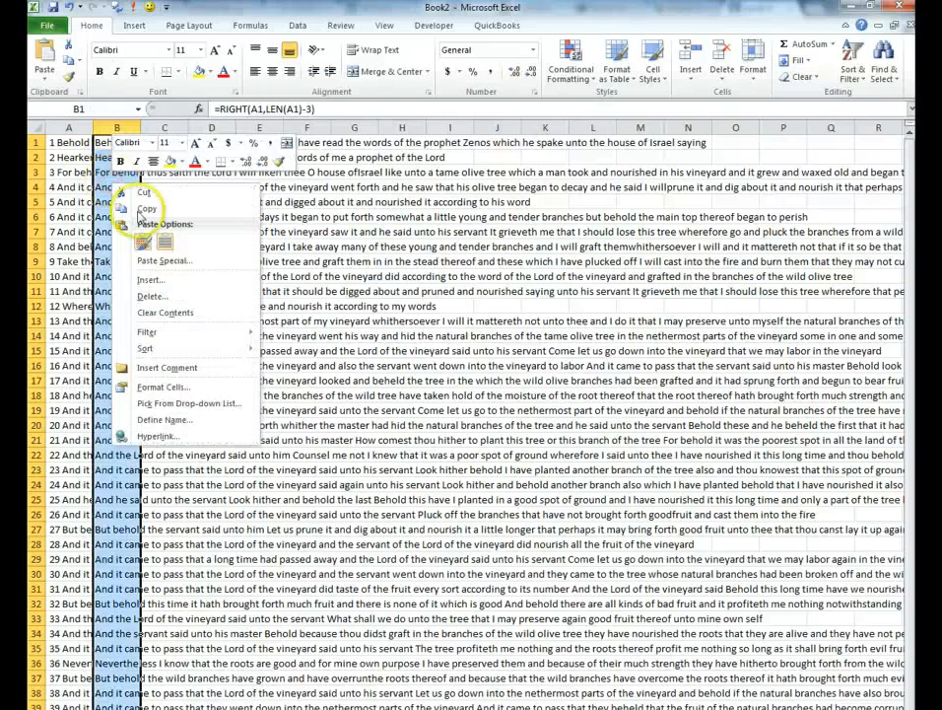
click(146, 209)
Step: Paste the copied verses as values over column A, starting at cell A1
click(54, 143)
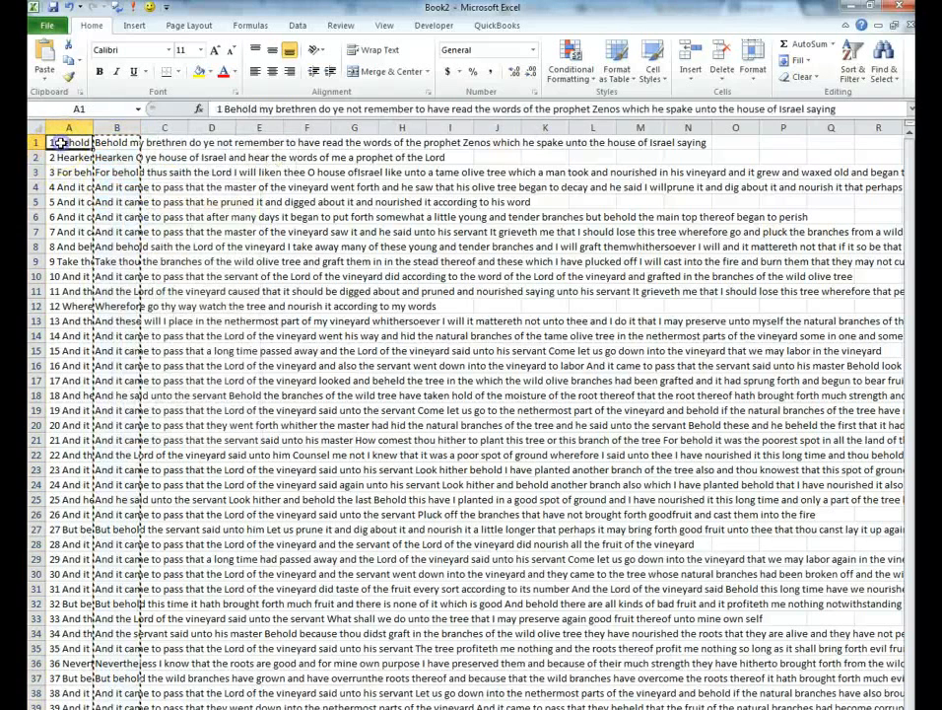
right_click(54, 143)
click(116, 202)
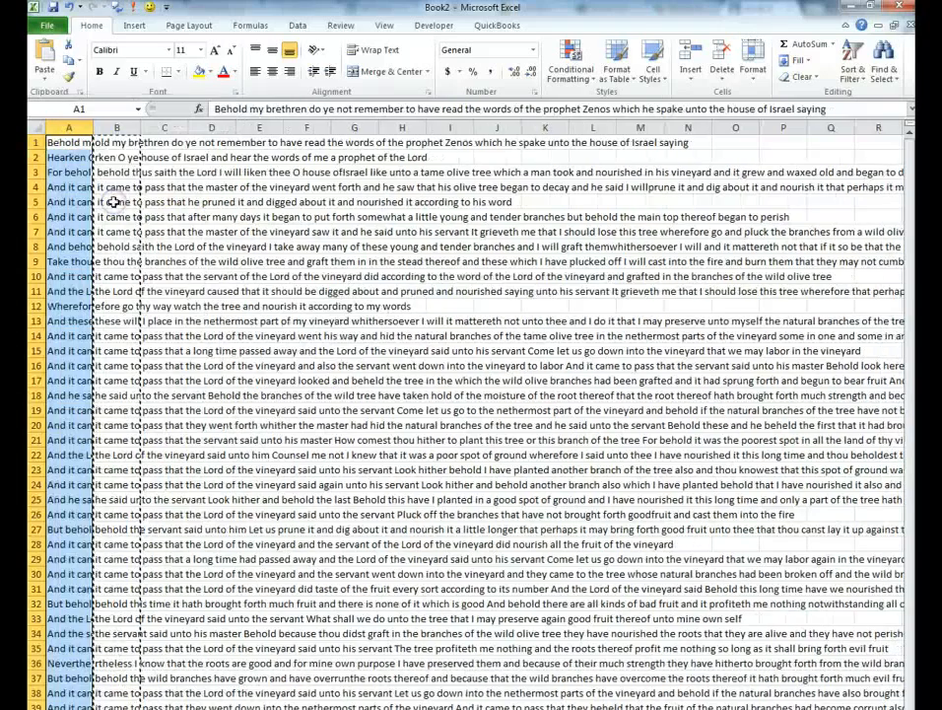
Step: Clear the contents of the formula cells in column B
click(128, 145)
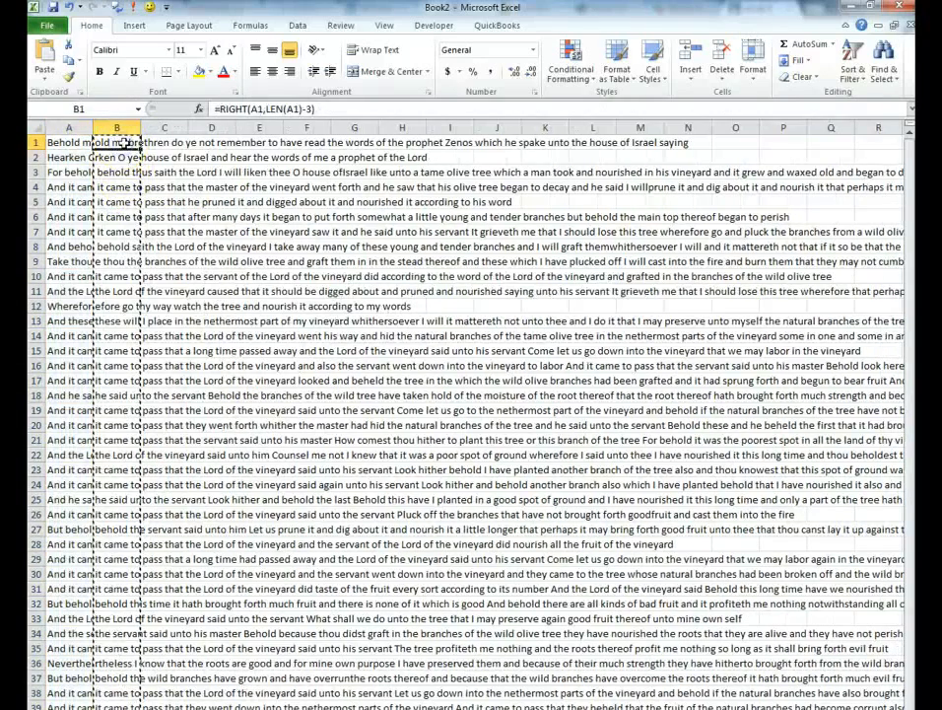
click(118, 128)
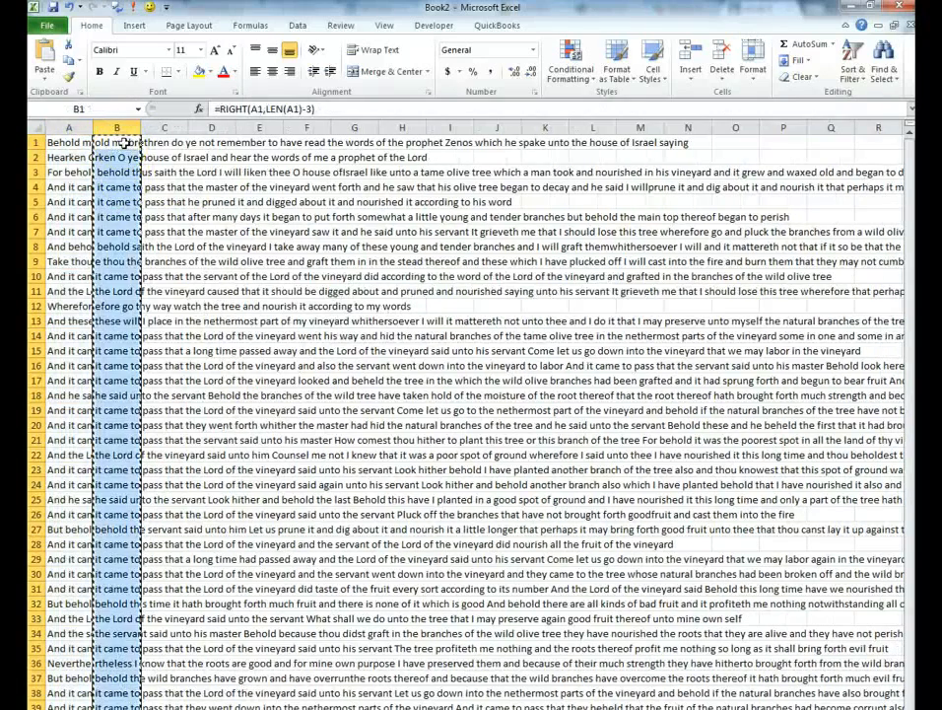
right_click(107, 238)
click(164, 370)
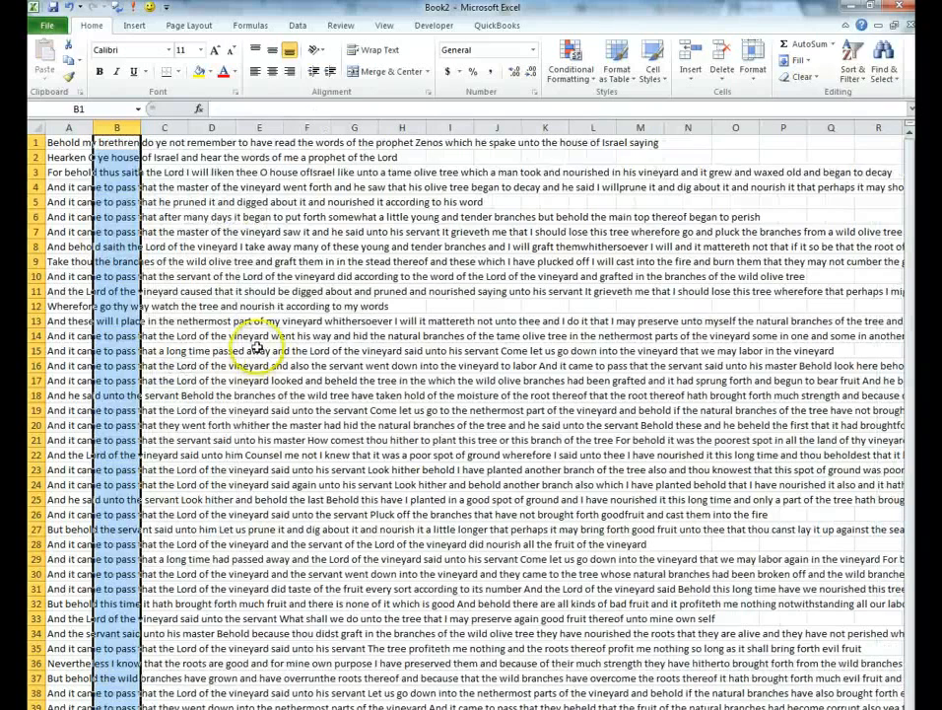
click(449, 156)
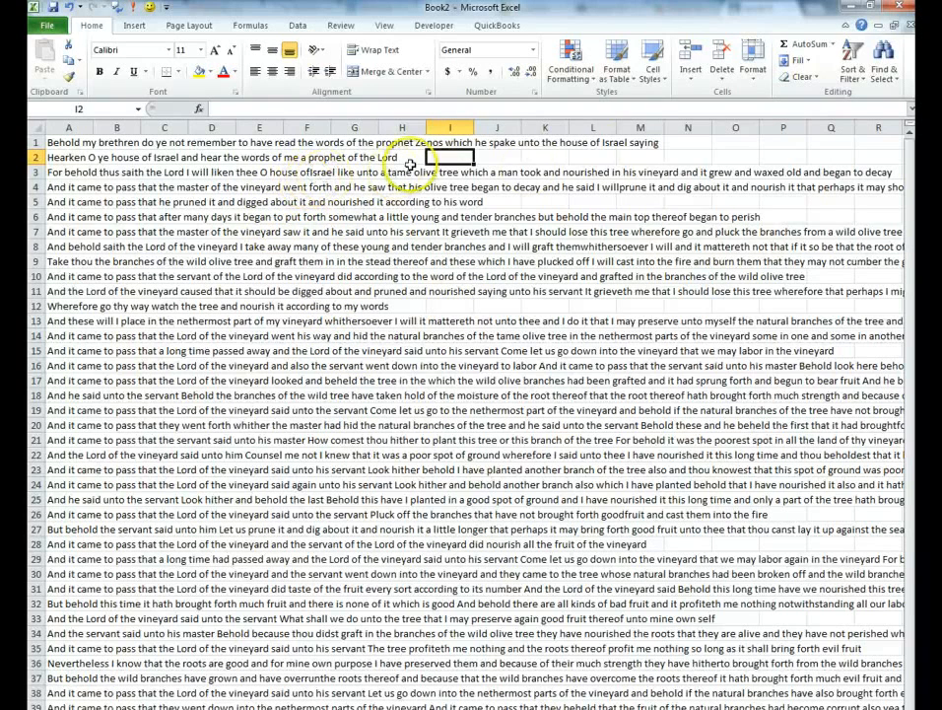
Step: Start a spelling check, ignore all "saith", and correct "ofIsrael" to "of Israel" and "willprune" to "will prune"
click(341, 25)
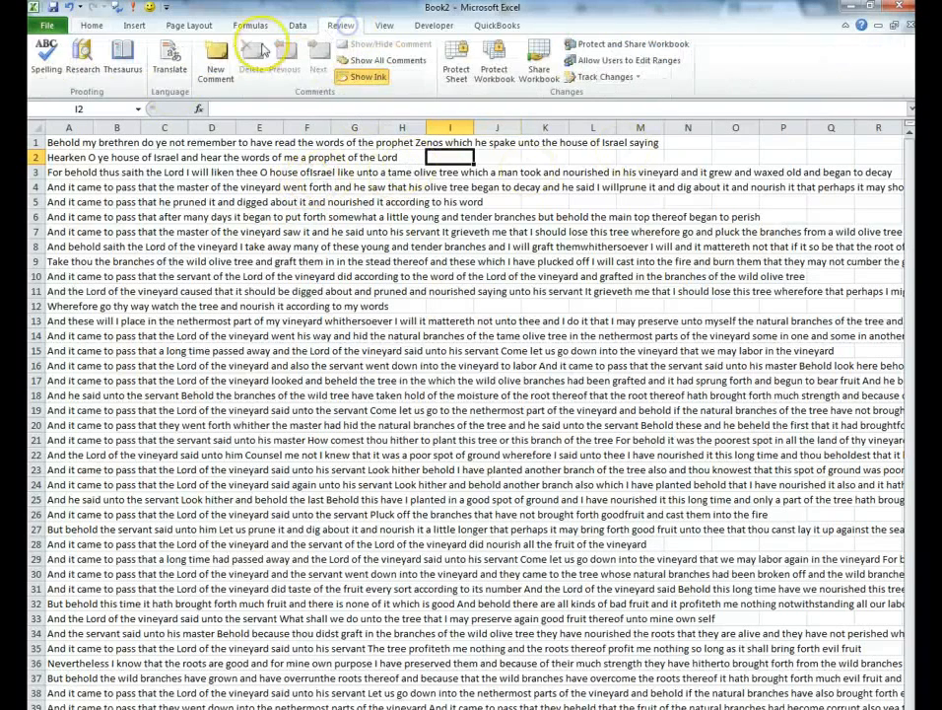
click(56, 57)
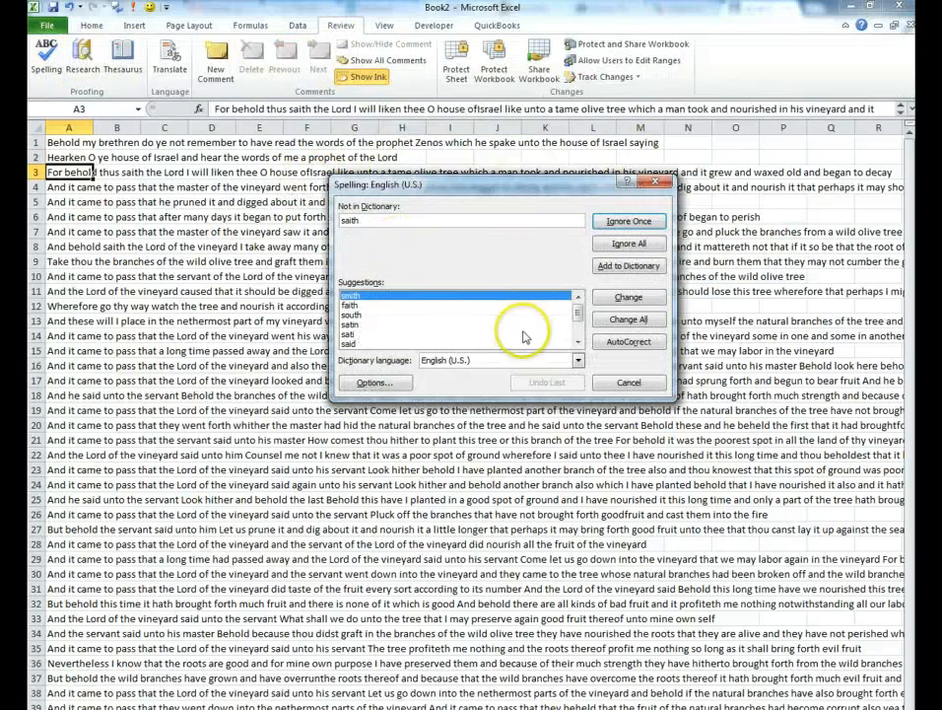
click(626, 245)
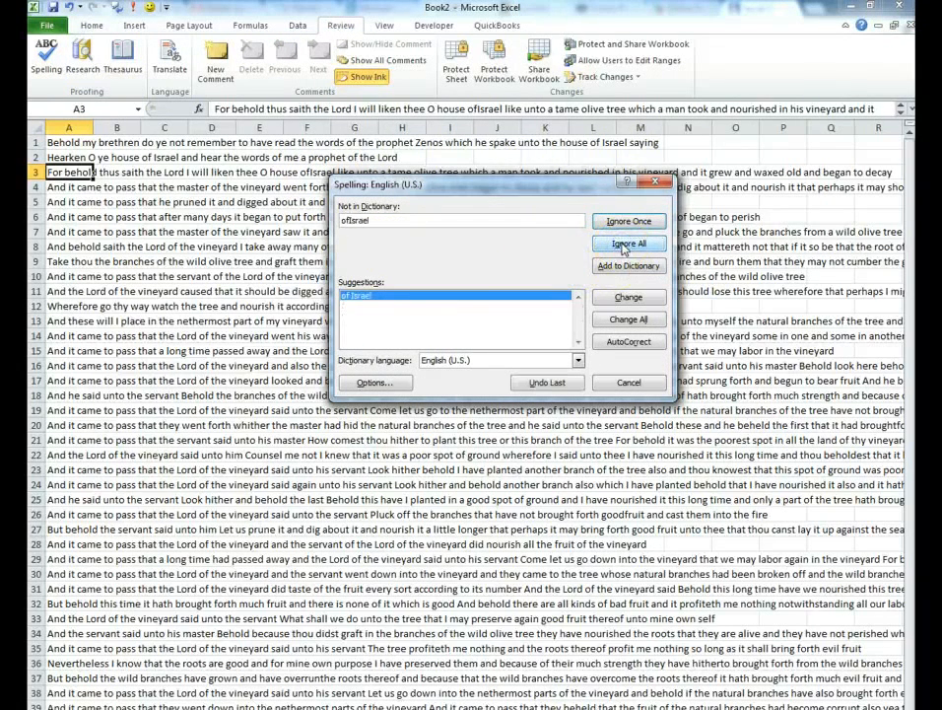
click(629, 298)
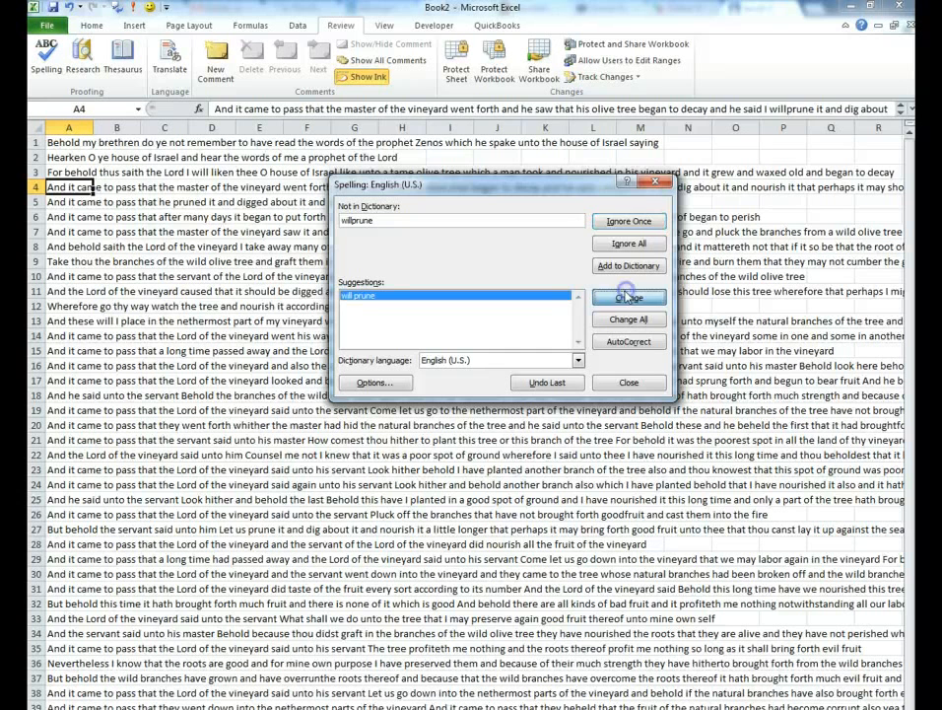
click(629, 297)
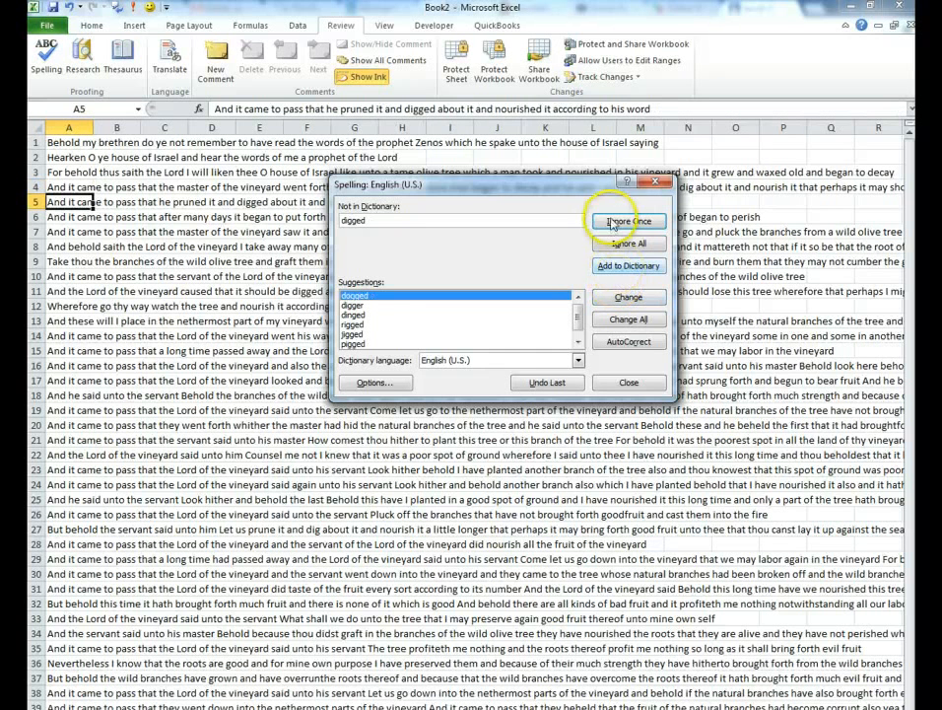
Step: Ignore all "digged" and "grieveth" in the spelling check, and change "themwhithersoever" to "them whithersoever"
click(619, 245)
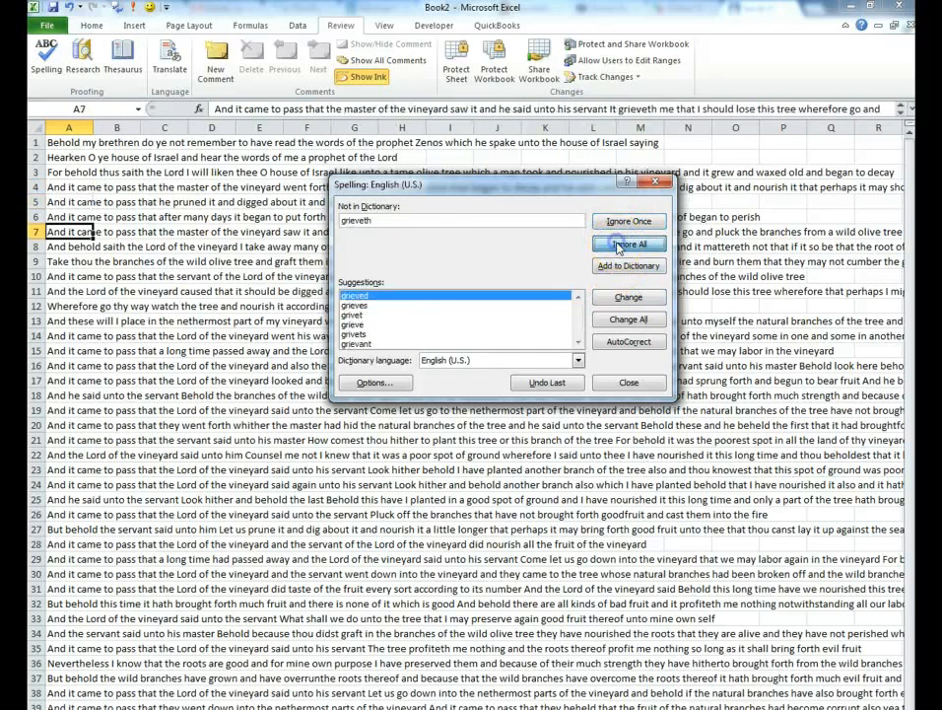
click(619, 245)
click(354, 221)
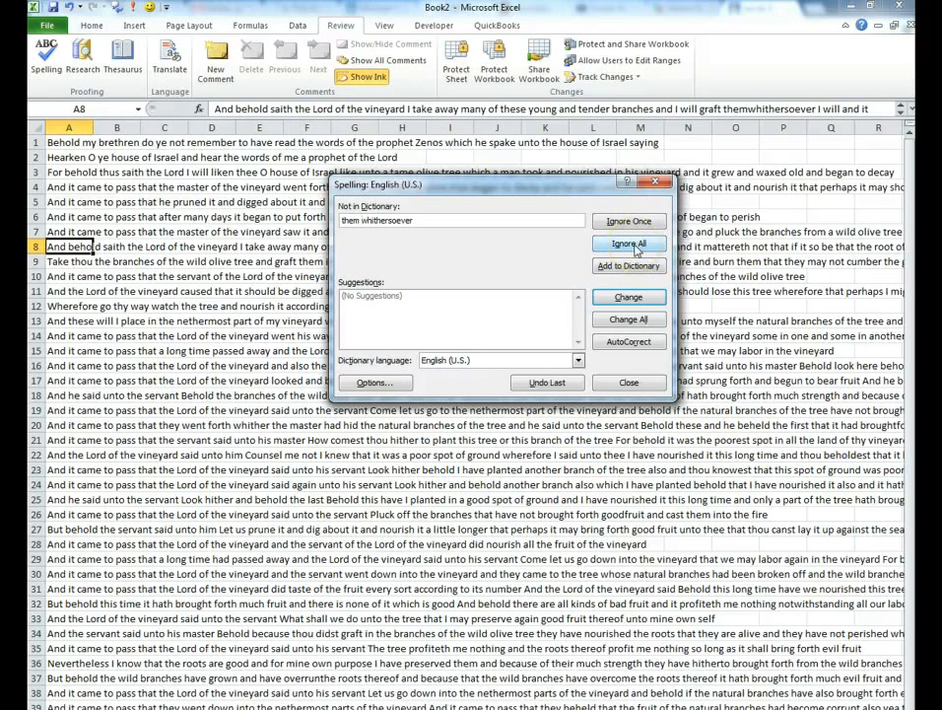
click(630, 295)
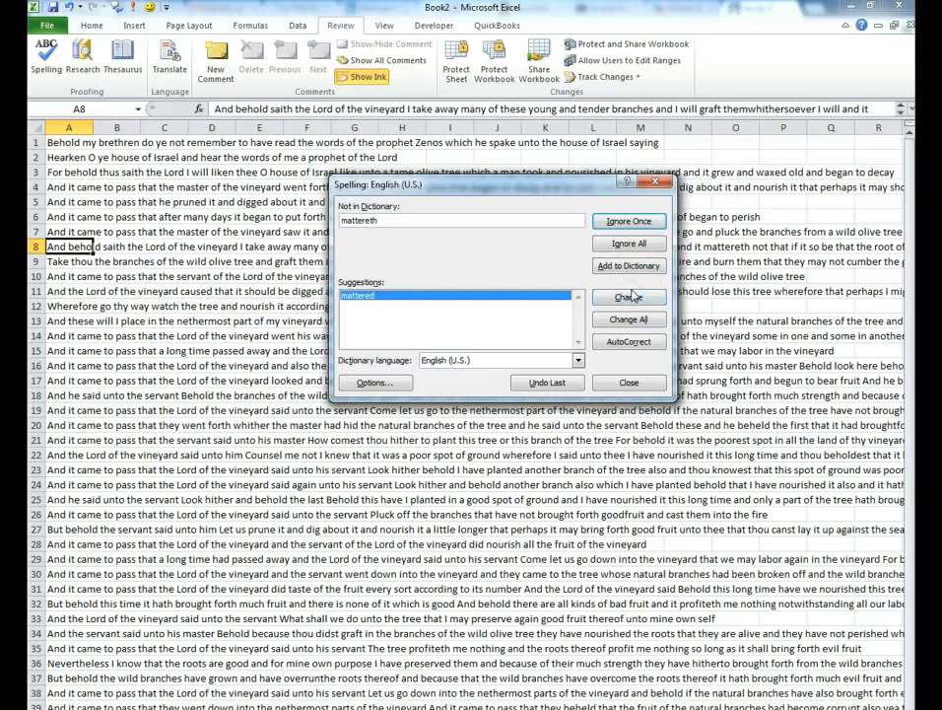
Step: Ignore all "mattereth", "comest" and "beholdest", and correct the run-together words to "brought forth" in A20 and "good fruit" in A26
click(631, 244)
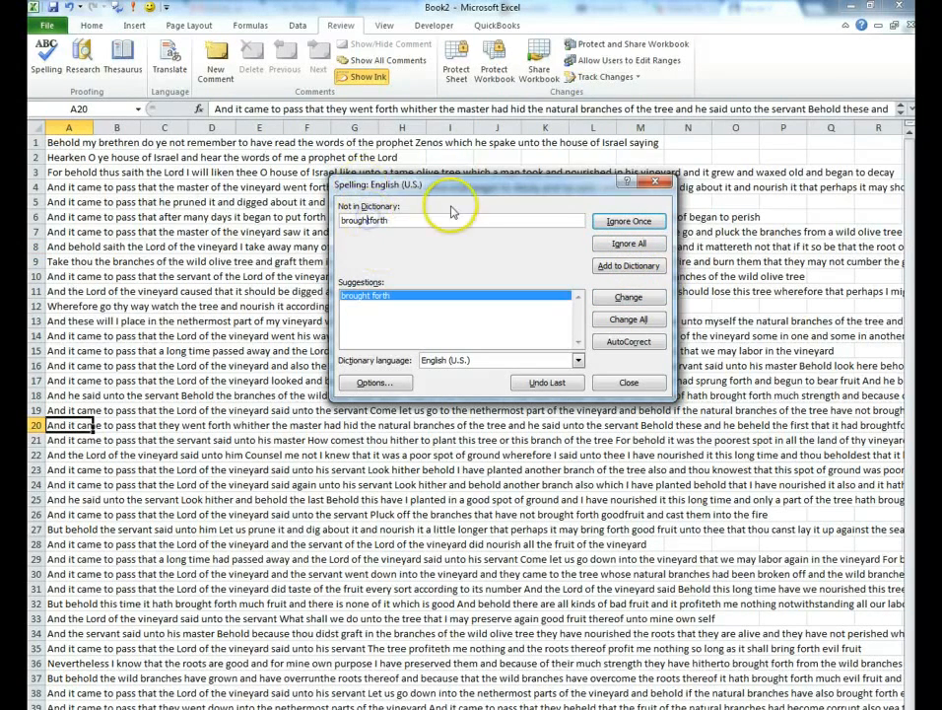
click(372, 220)
drag(370, 220, 374, 220)
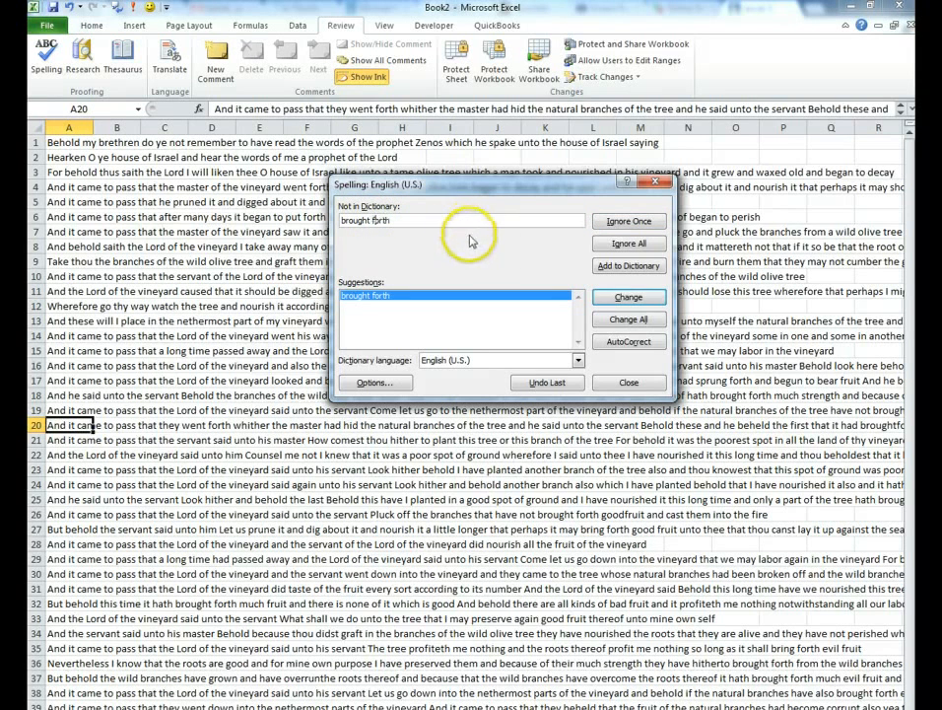
click(629, 298)
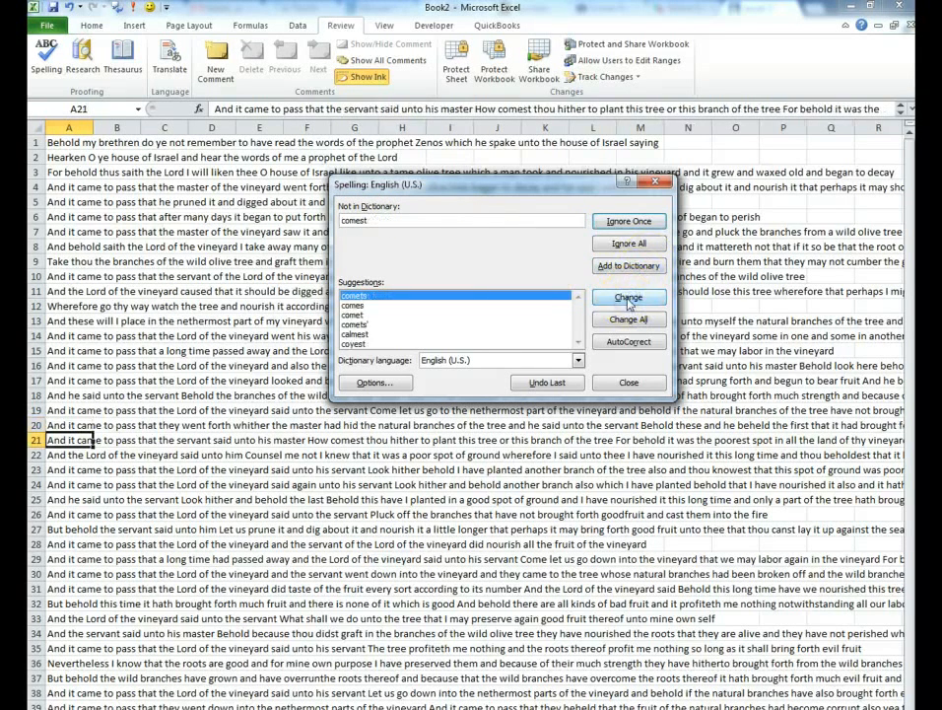
click(632, 245)
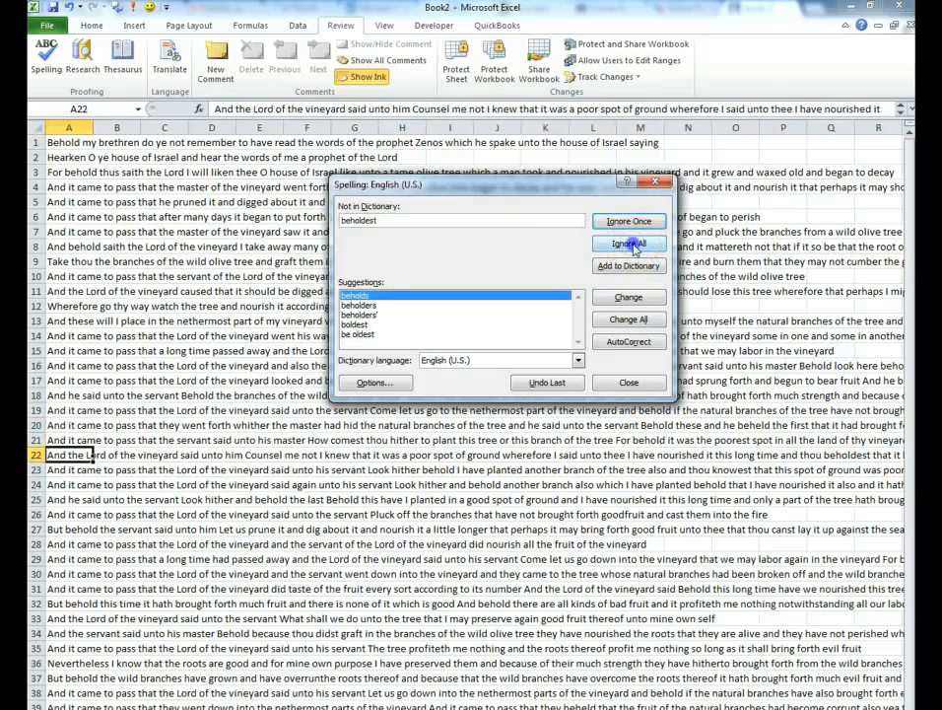
click(632, 246)
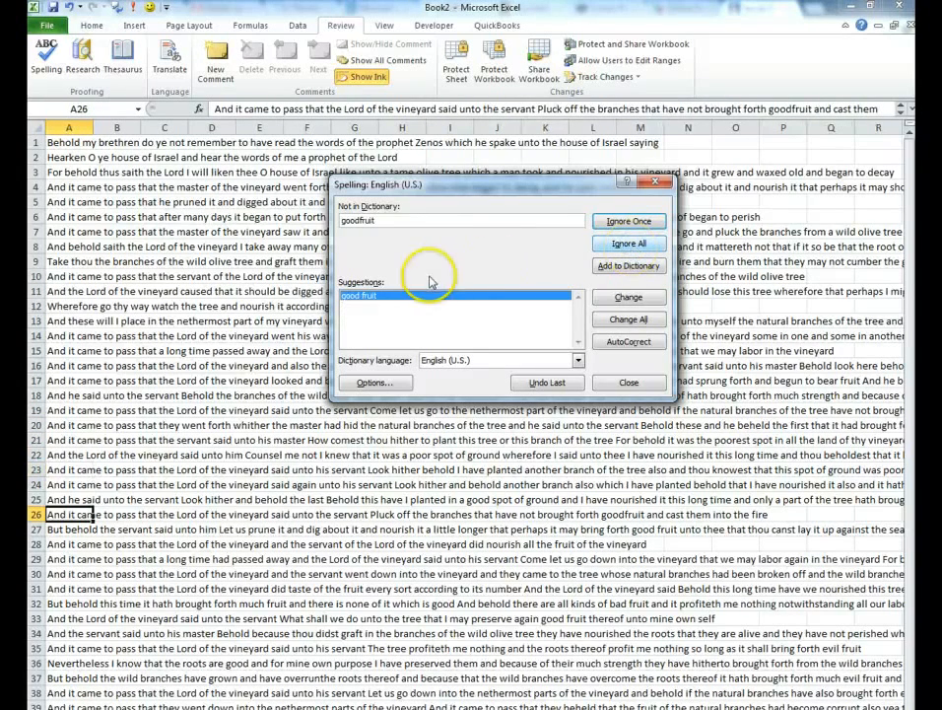
click(627, 301)
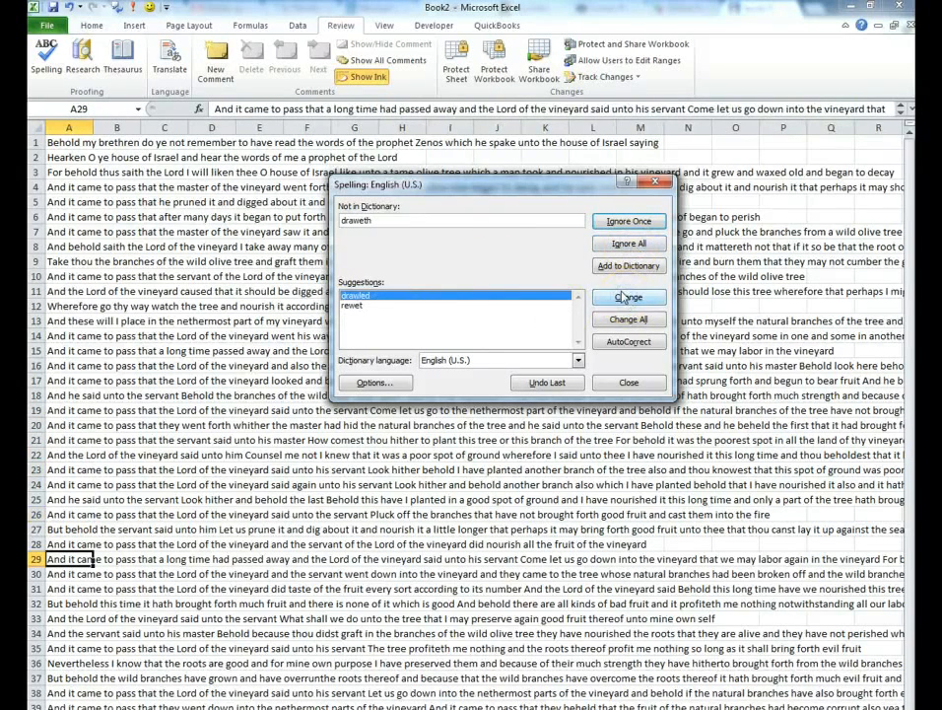
Step: Ignore all archaic words such as "draweth" and "beginneth", and correct the joined words to "overrun the", "the first" and "be hewn"
click(650, 246)
click(650, 245)
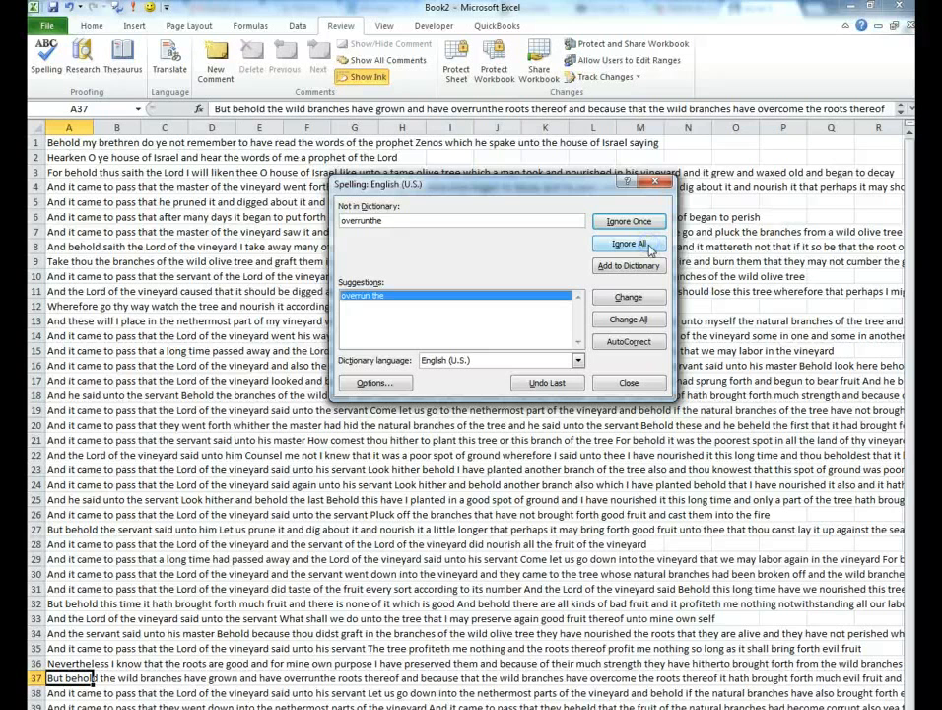
click(634, 301)
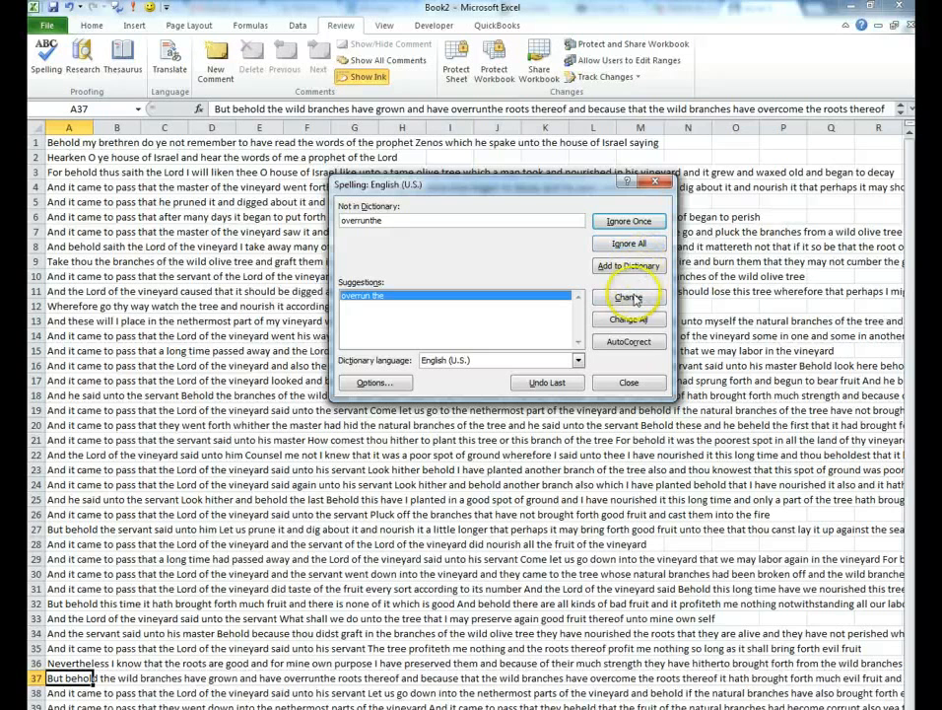
click(639, 246)
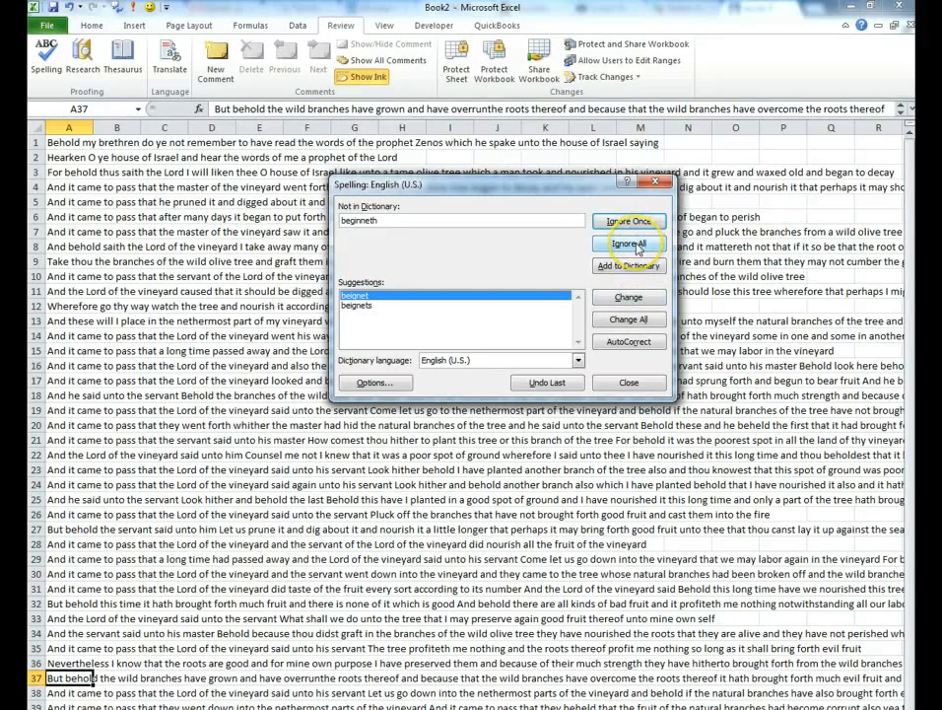
click(637, 246)
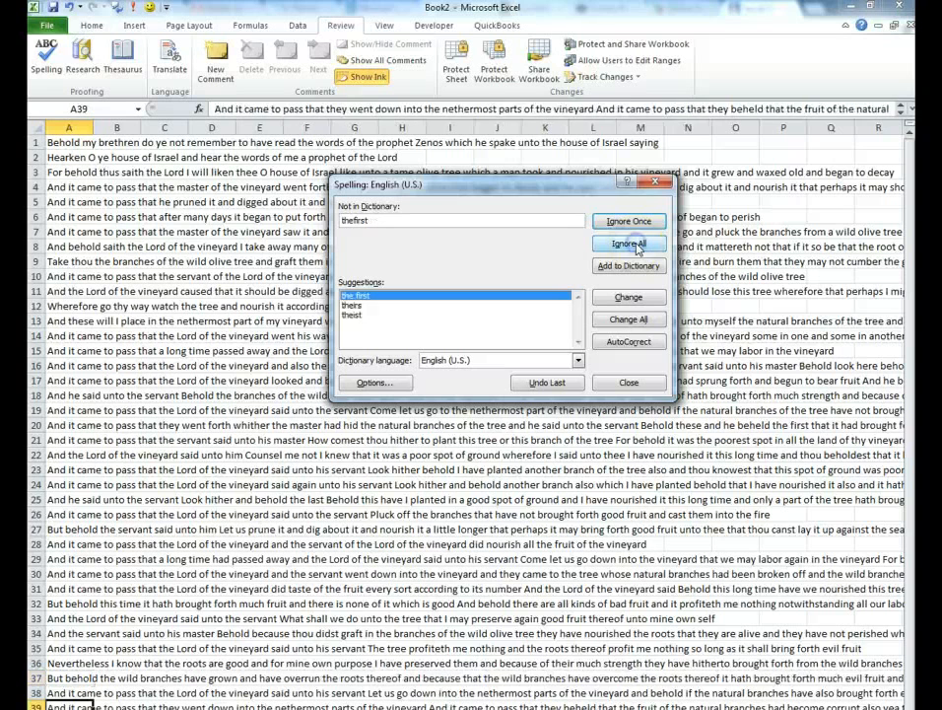
click(627, 298)
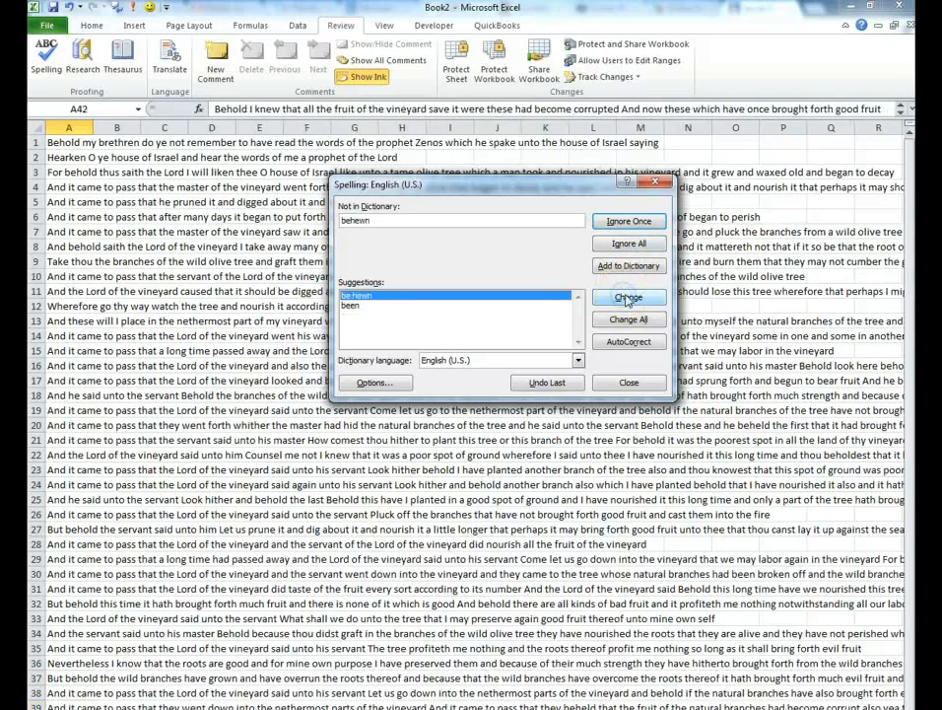
click(628, 299)
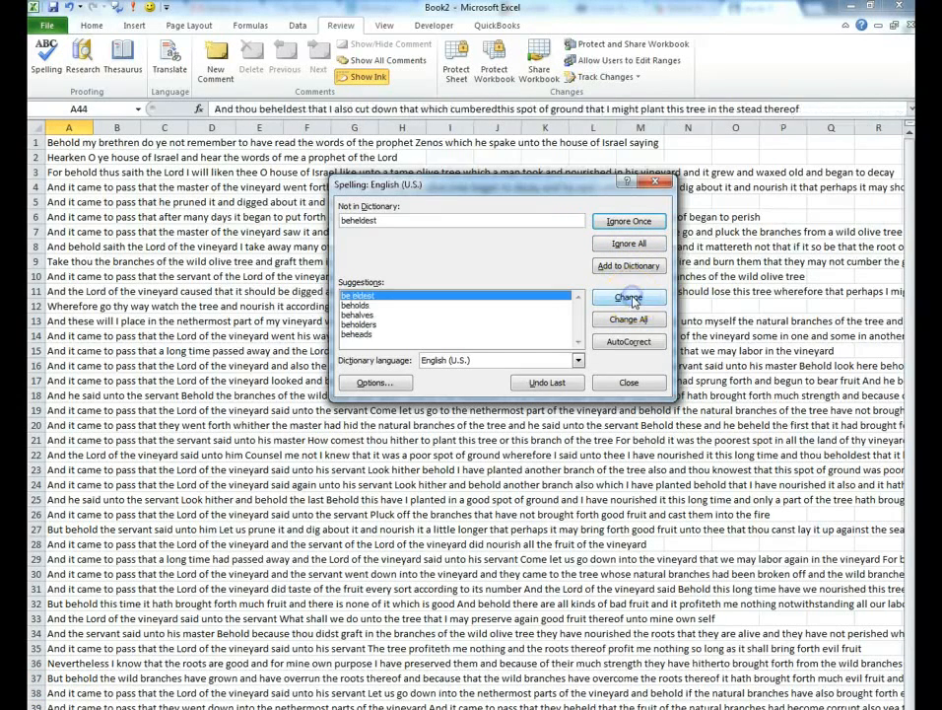
Step: Ignore all "beheldest" in the spelling check, and correct the joined words to "cumbered this", "labor diligently" and "his servant"
click(641, 247)
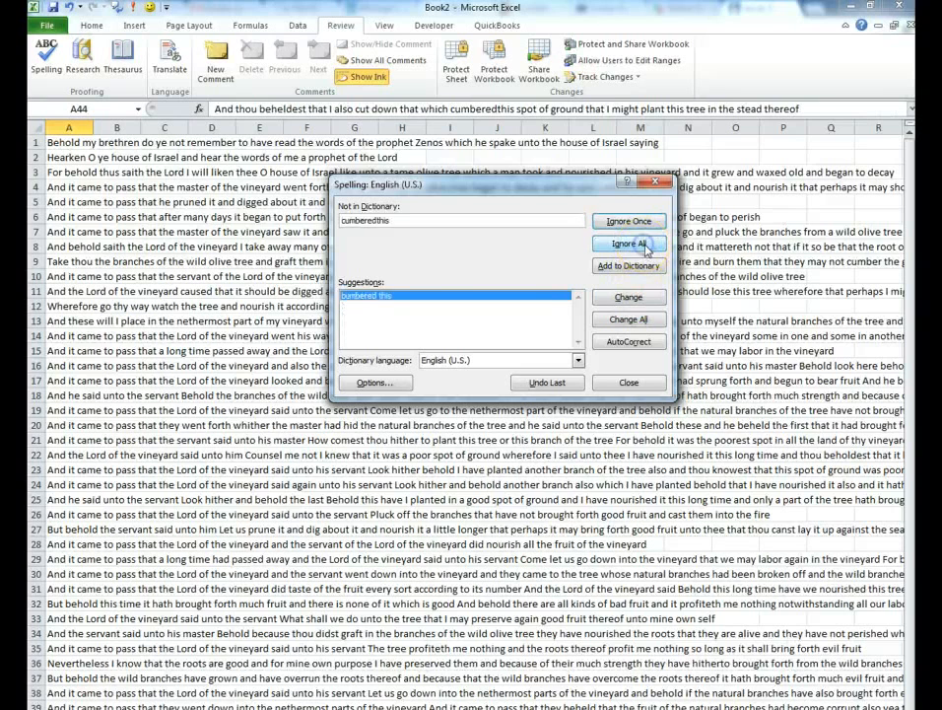
click(641, 299)
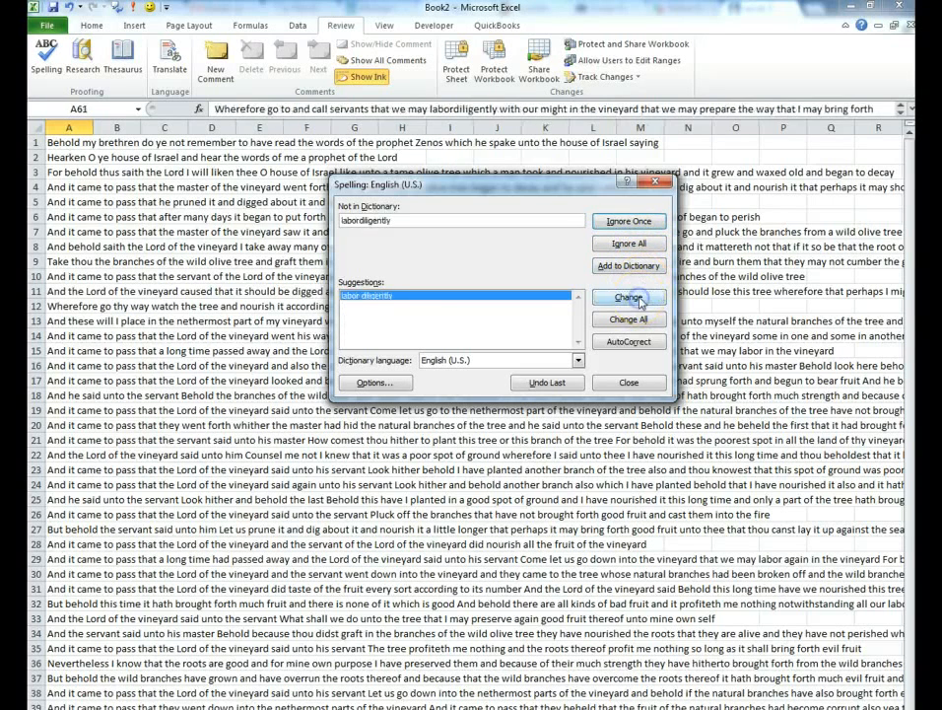
click(633, 299)
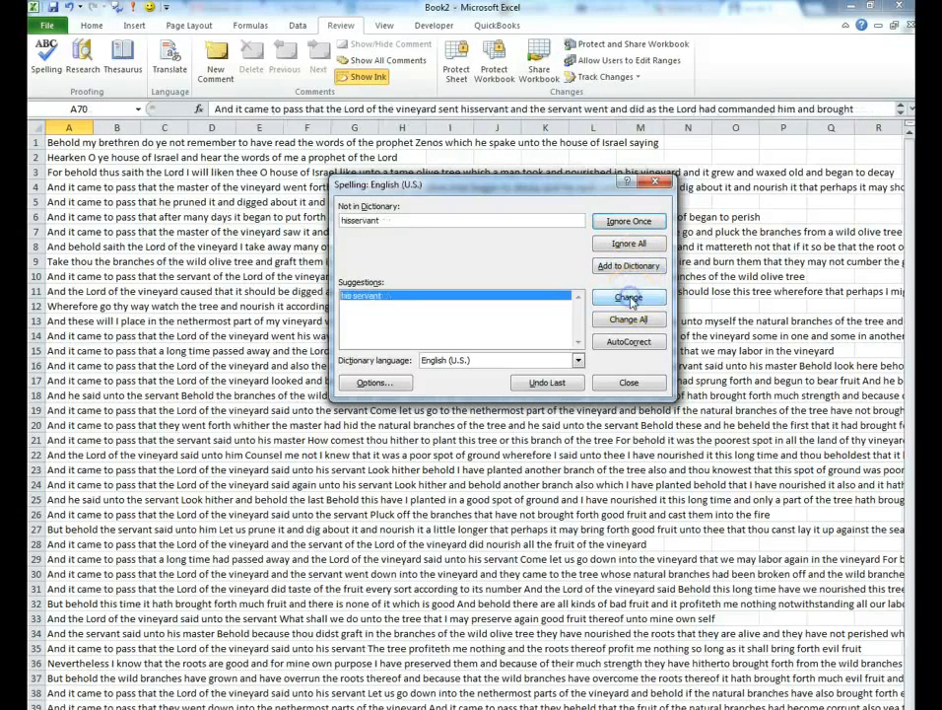
click(632, 300)
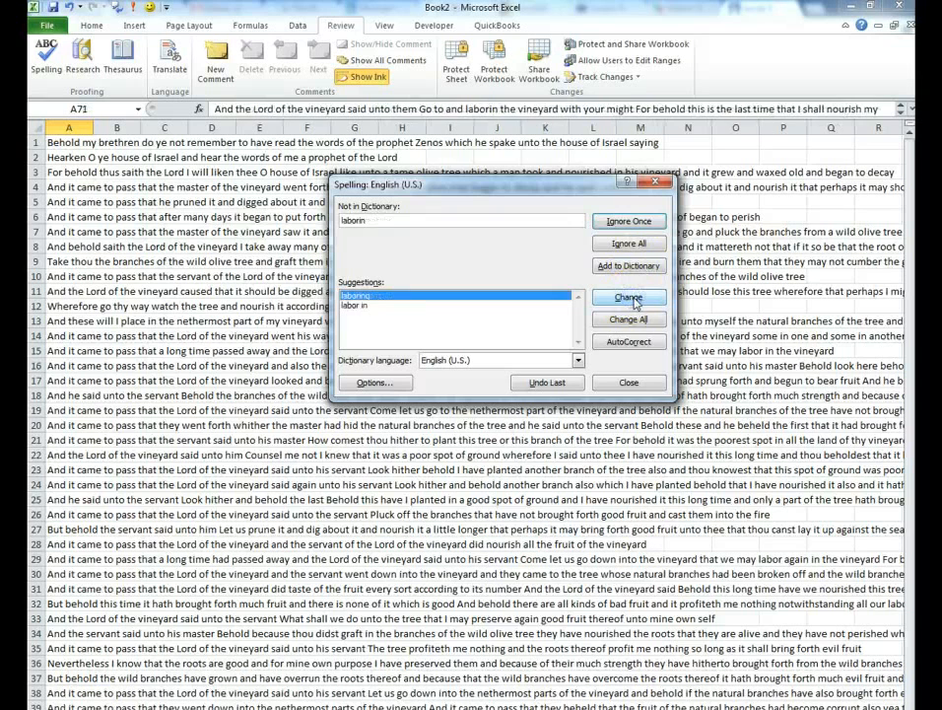
Step: Change "laborin" in A71 to "labor in", and ignore all "mights" in the spelling check
click(355, 305)
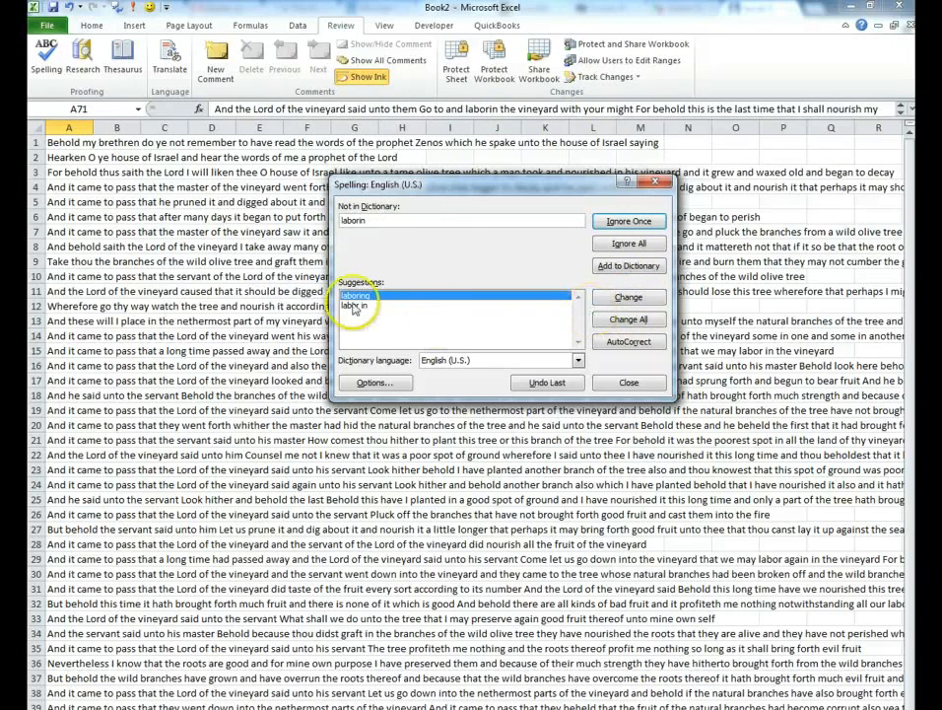
click(631, 299)
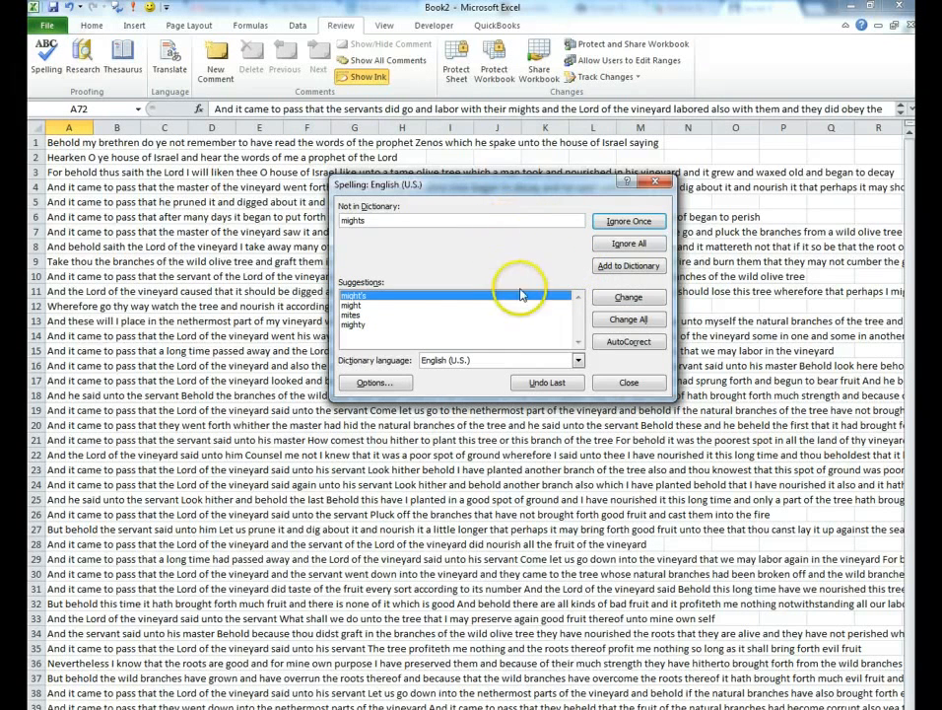
click(633, 247)
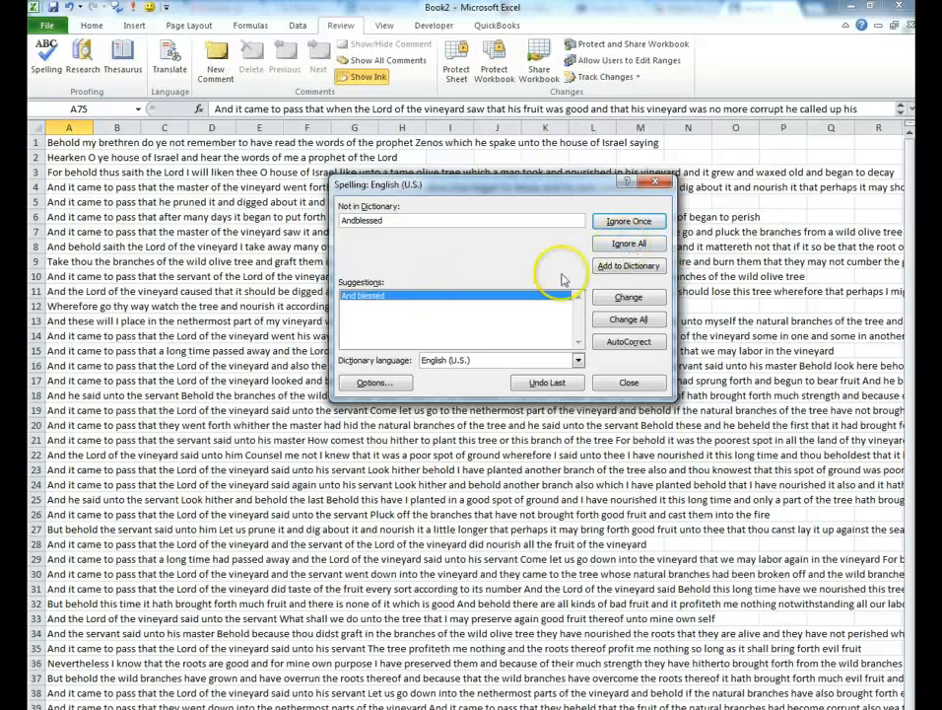
Step: Correct the joined words in A75 to "And blessed" and "joy with", and finish the spelling check from the beginning of the sheet
click(619, 302)
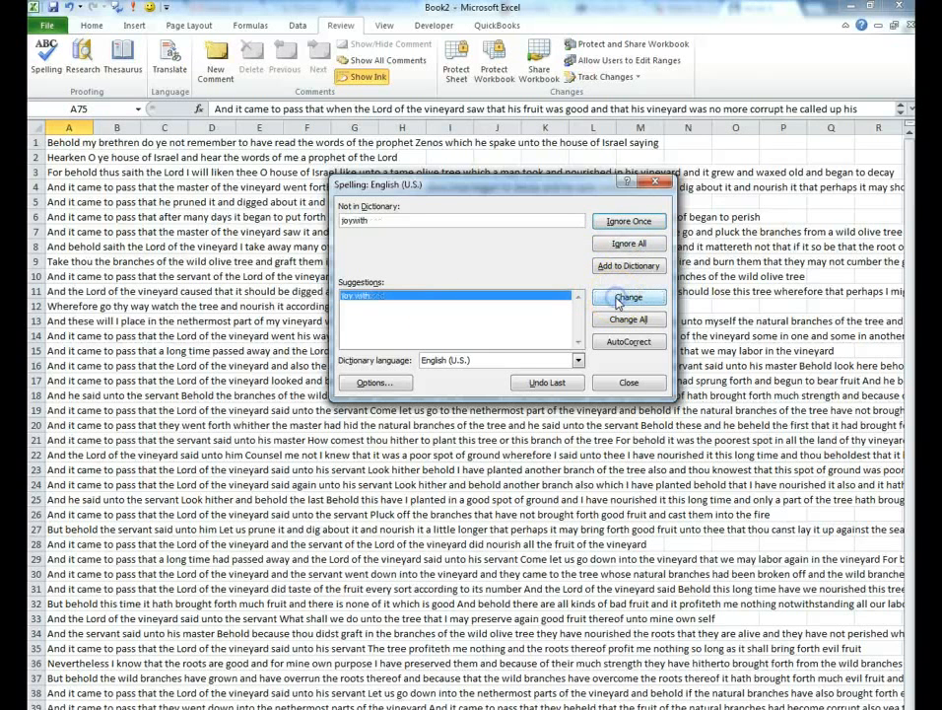
click(619, 302)
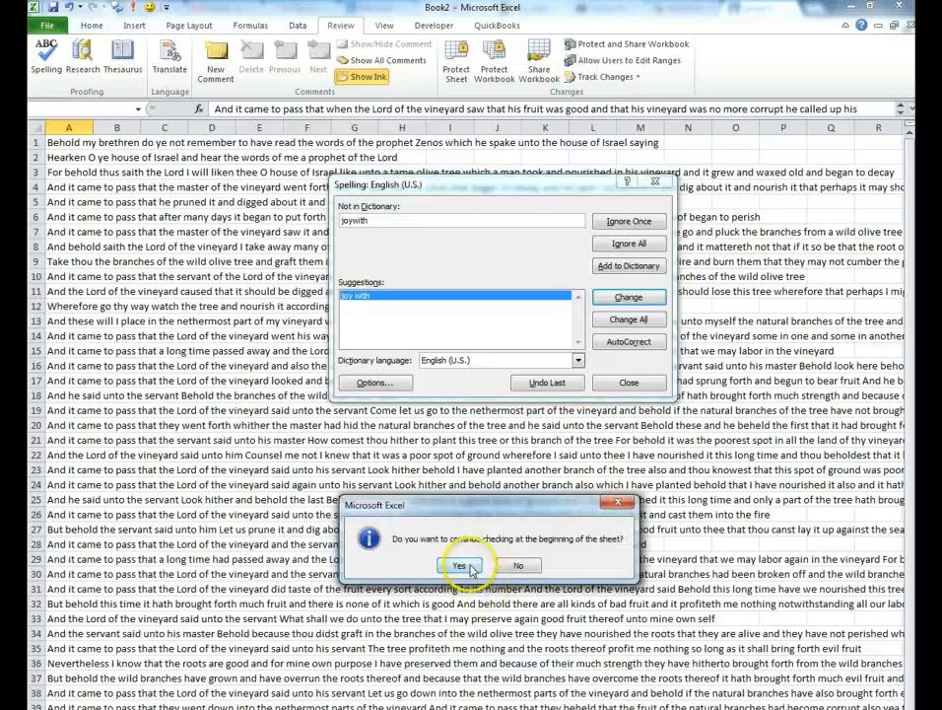
click(466, 564)
click(621, 384)
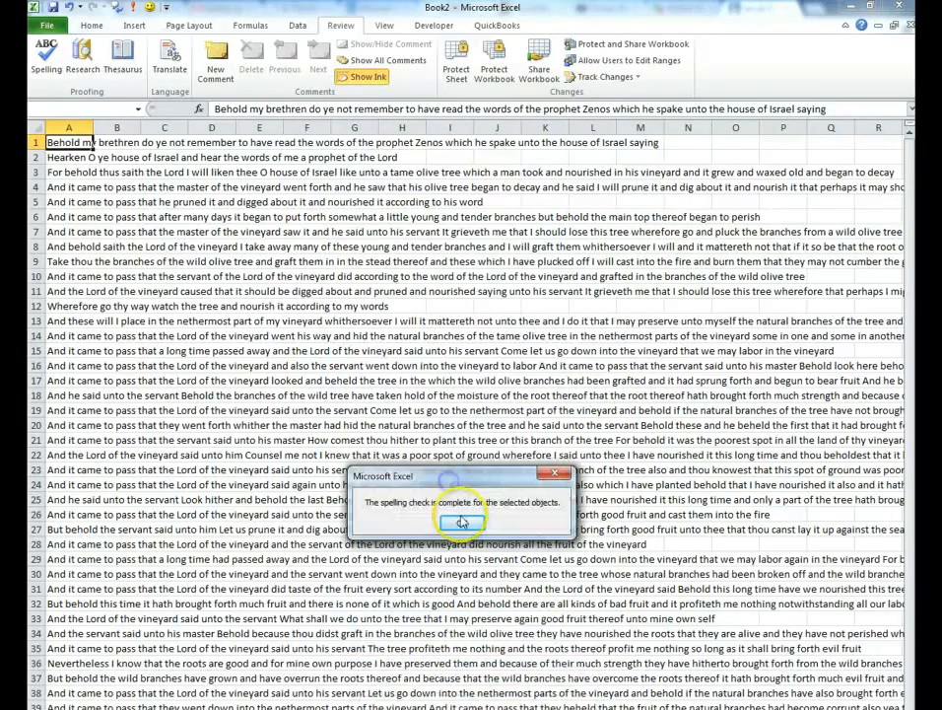
click(459, 523)
Step: Below the last verse, enter the formula =a1&" "&a2 in A79 to join the first two verses with a space
scroll(568, 409, down, 9)
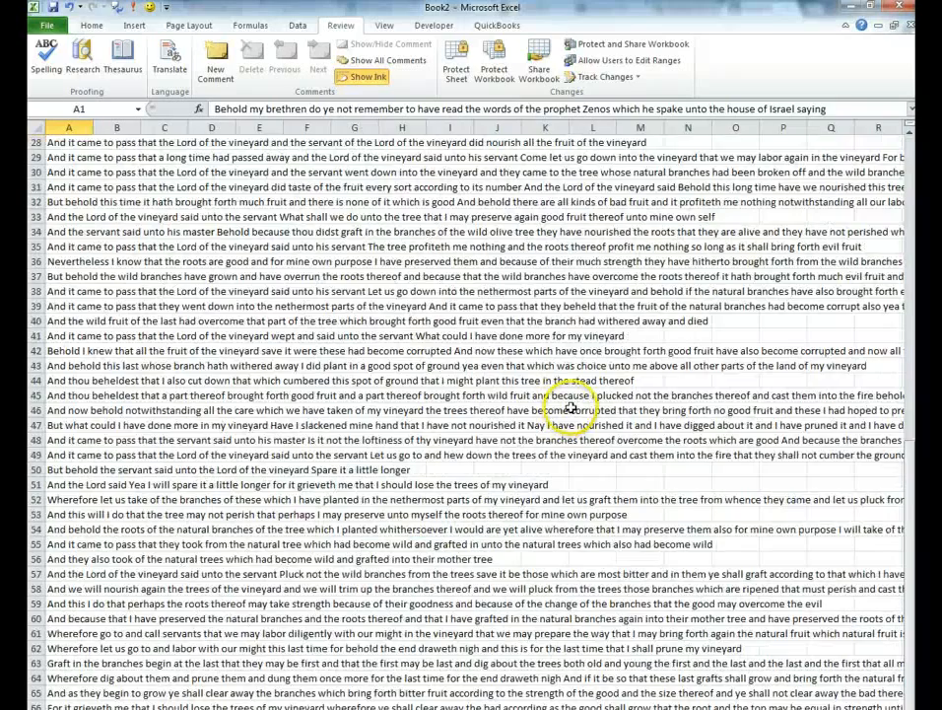
scroll(577, 400, down, 5)
scroll(583, 395, up, 11)
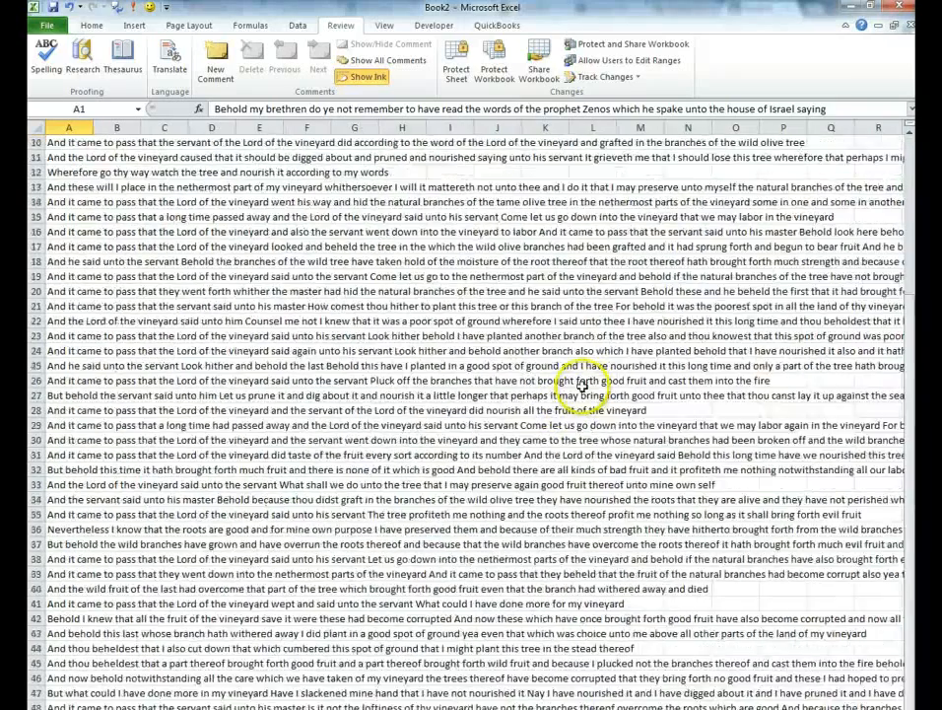
scroll(577, 389, up, 3)
scroll(533, 398, down, 5)
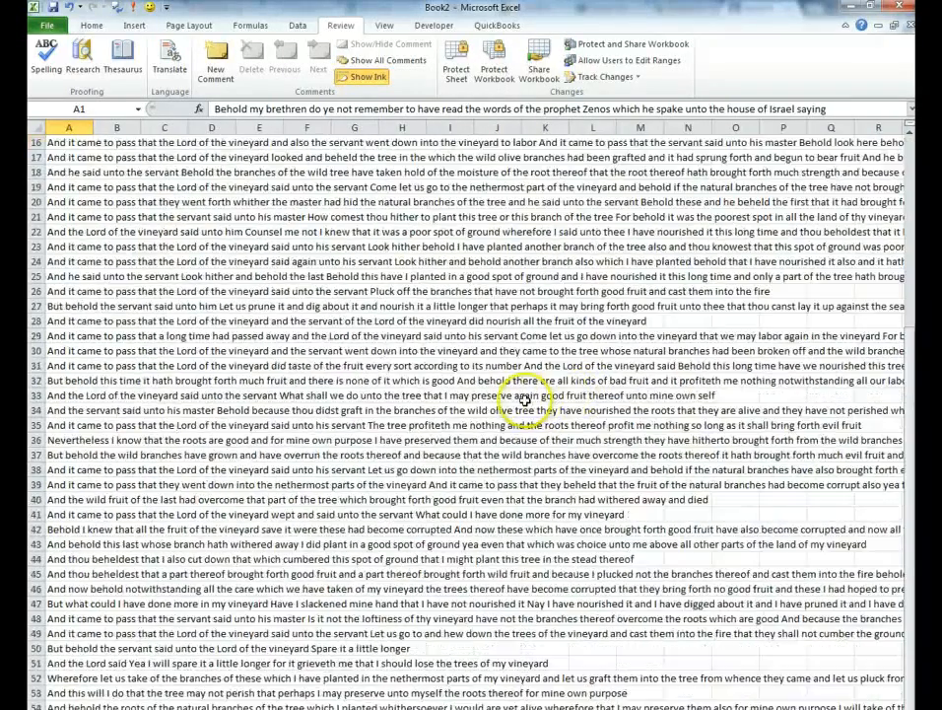
scroll(524, 400, down, 16)
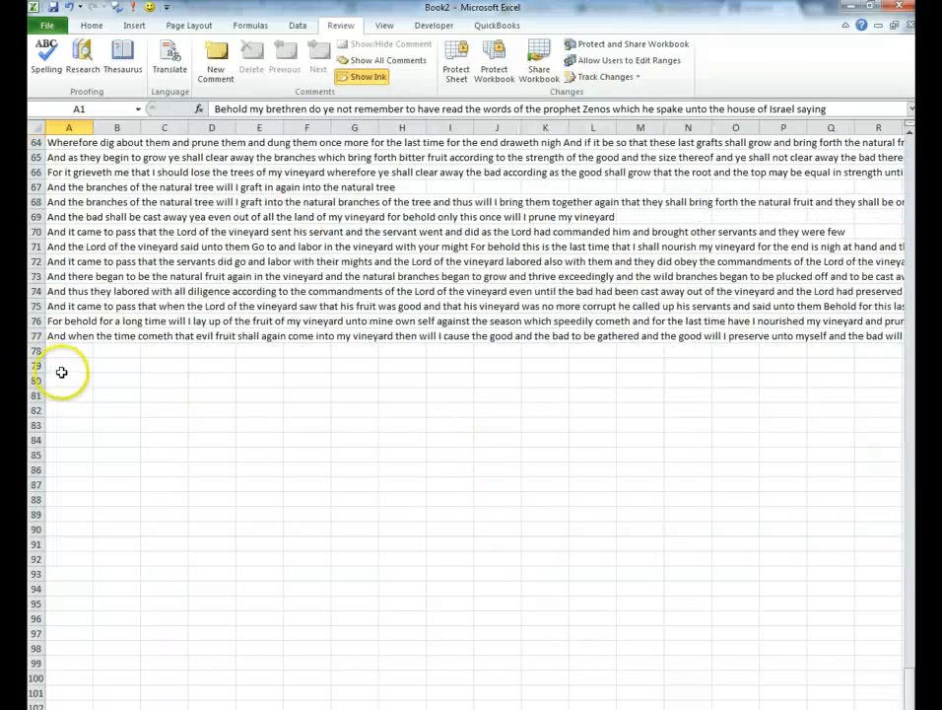
click(61, 371)
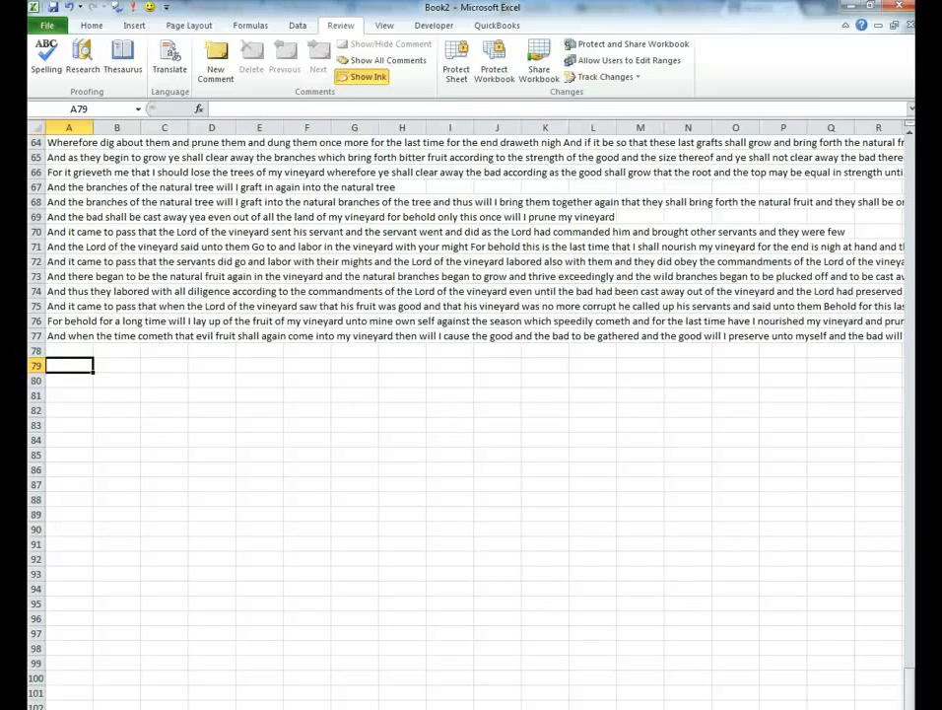
text(=)
text(1&" "&)
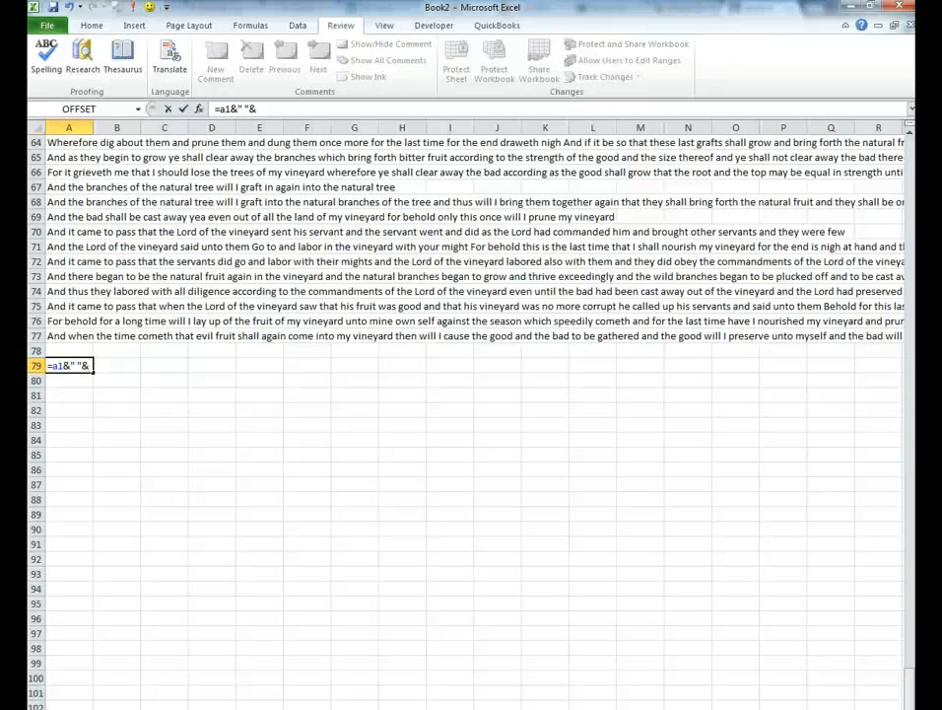
text(a2)
key(Return)
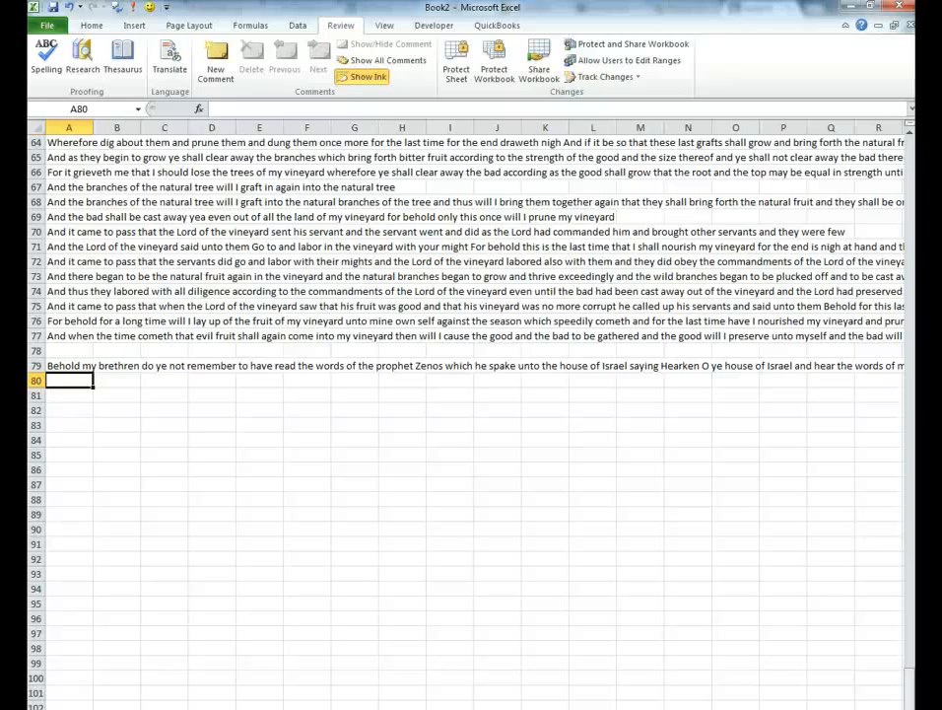
Step: Enter the formula =a79&" "&a3 in A80 to append the third verse to the joined text
text(=)
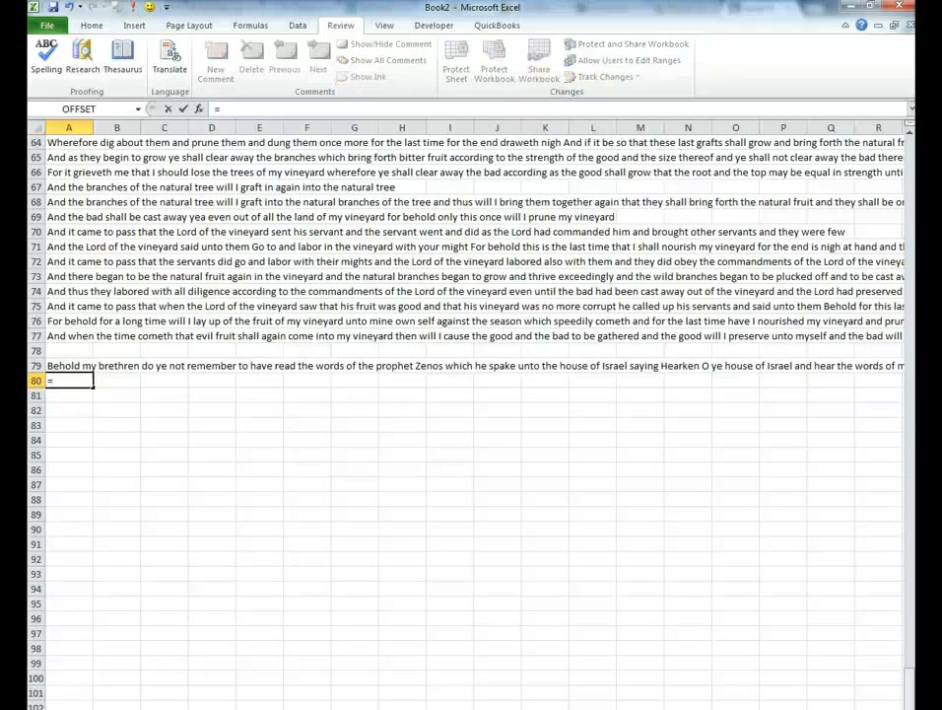
text(a)
key(BackSpace)
text(a79&" "&)
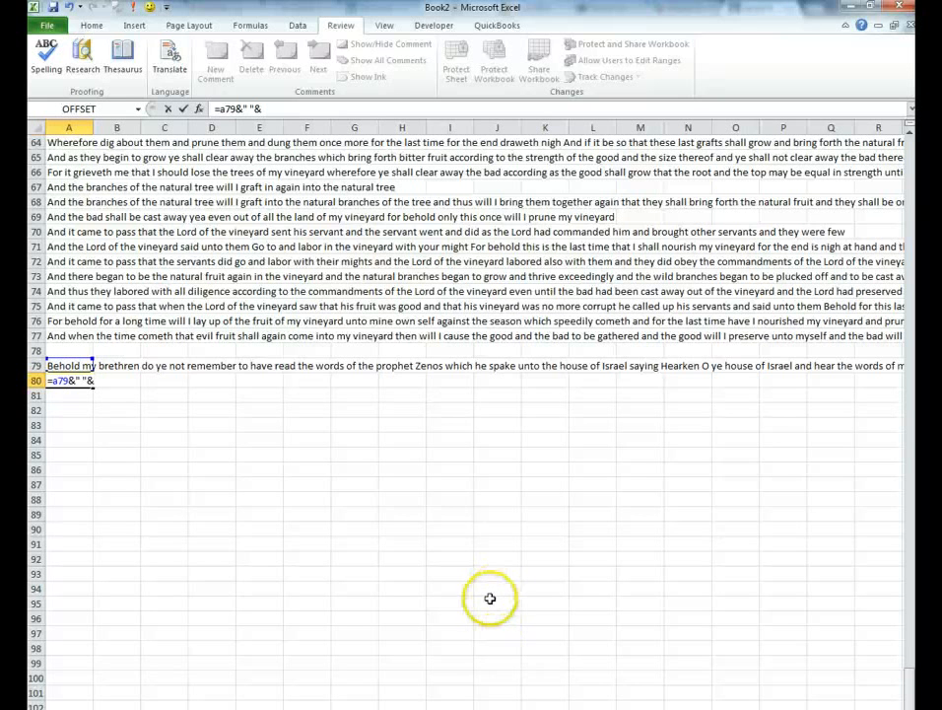
text(a3)
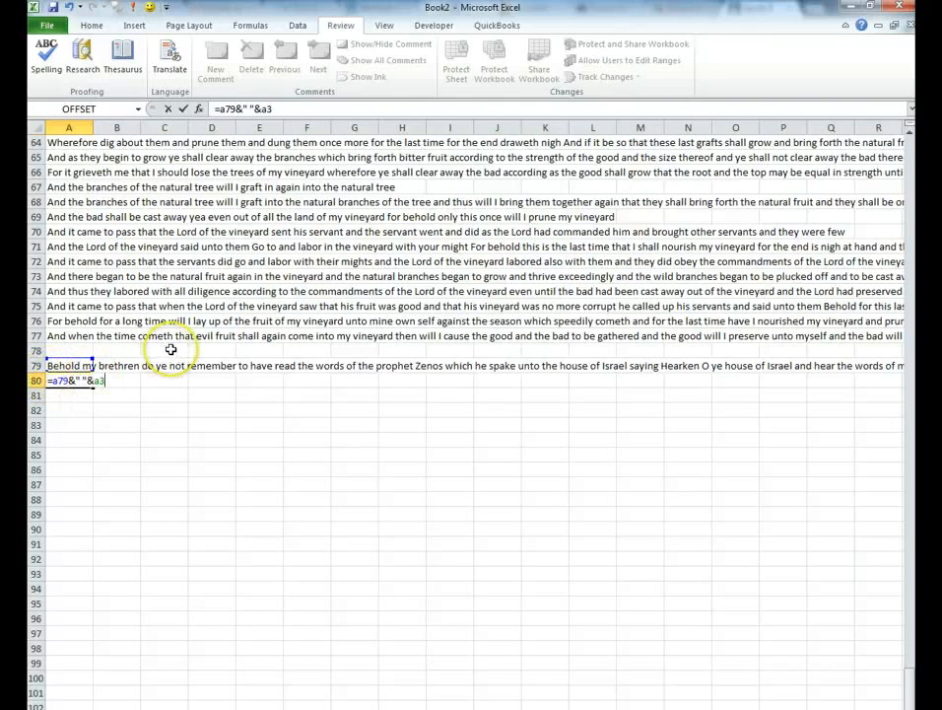
key(Return)
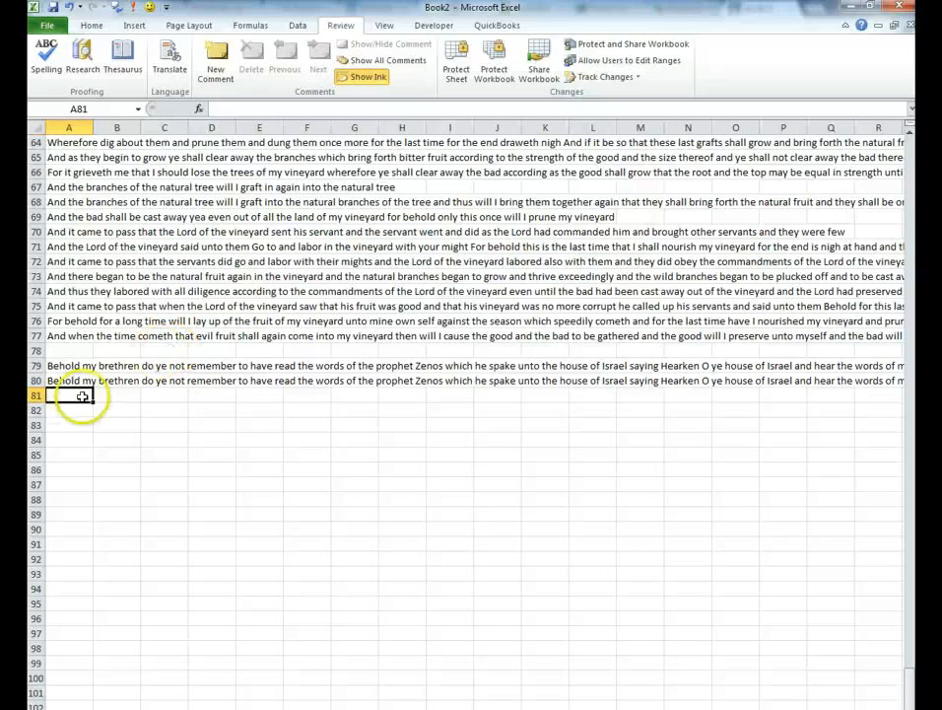
Step: Examine the joined text in row 80 across to its end to check that the third verse is included
key(Up)
key(Right)
key(Right)
key(Right)
key(Right)
key(Right)
key(Right)
key(Right)
key(Right)
key(Right)
key(Right)
key(Right)
key(Right)
key(Right)
key(Right)
key(Right)
key(Right)
key(Right)
key(Right)
key(Right)
key(Right)
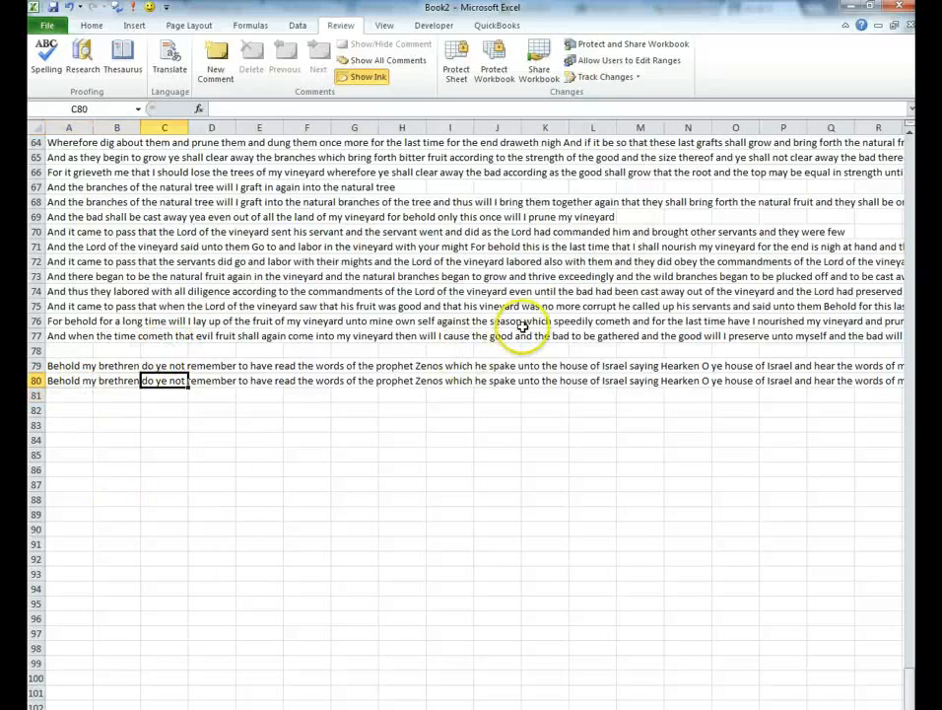
key(Right)
key(Right)
key(Right)
key(Right)
key(Right)
key(Right)
key(Right)
key(Right)
key(Right)
key(Right)
key(Right)
key(Right)
key(Right)
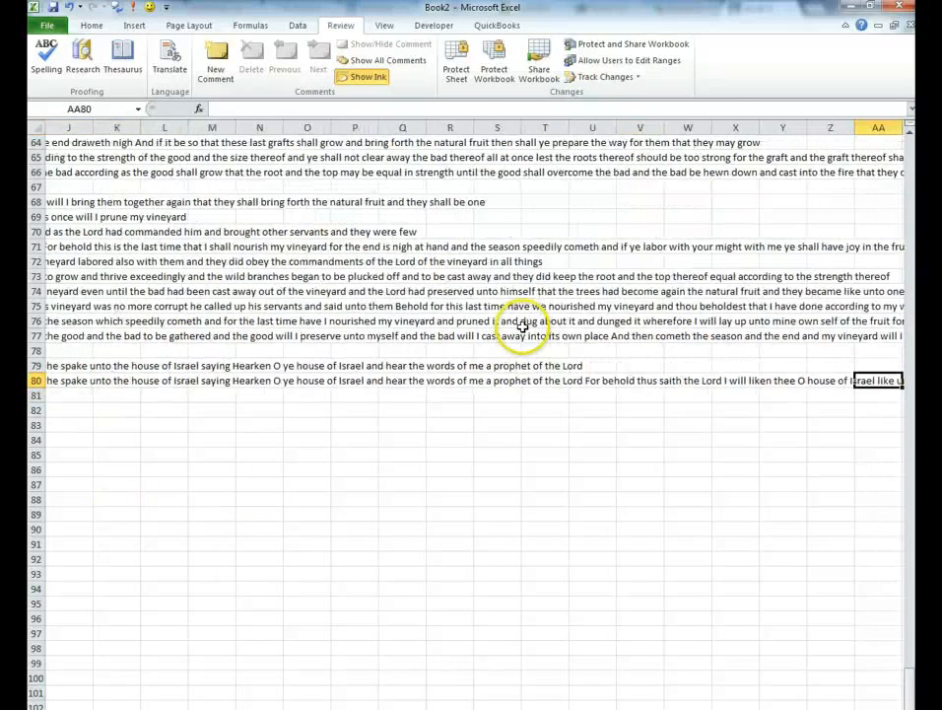
key(Right)
key(Right)
key(Right)
key(Right)
key(Right)
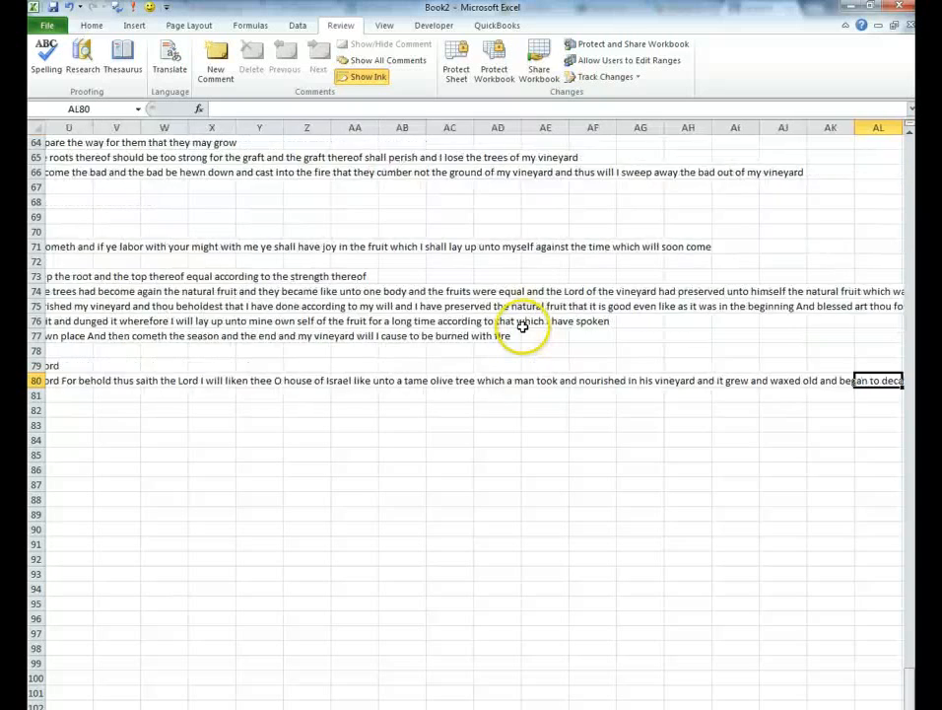
key(Home)
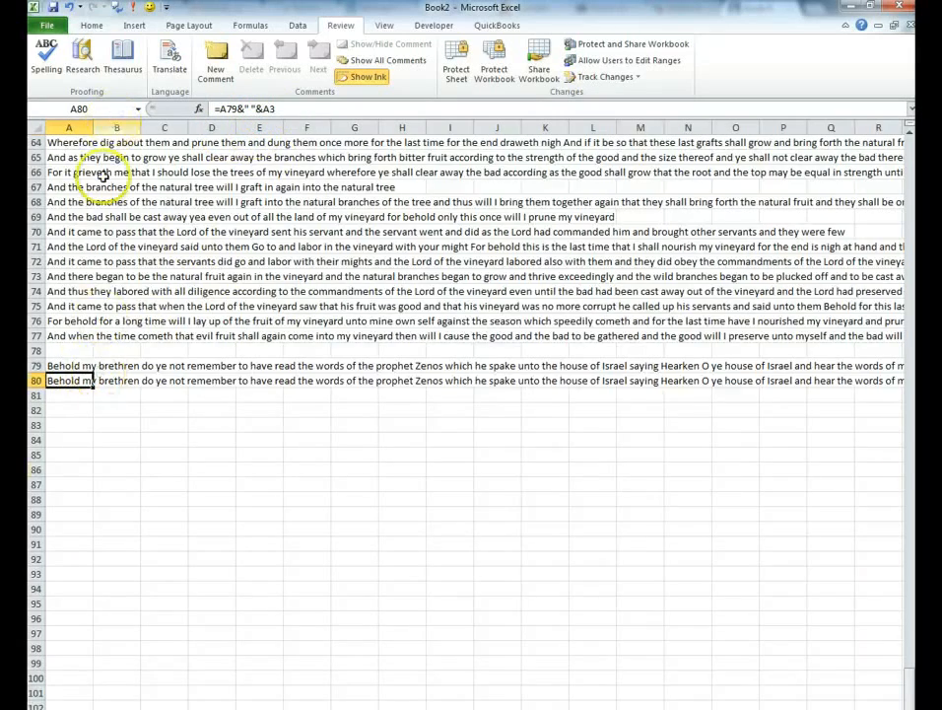
Step: Fill the formula in A80 down through A155 so that every remaining verse is appended
scroll(97, 183, up, 15)
scroll(84, 197, down, 16)
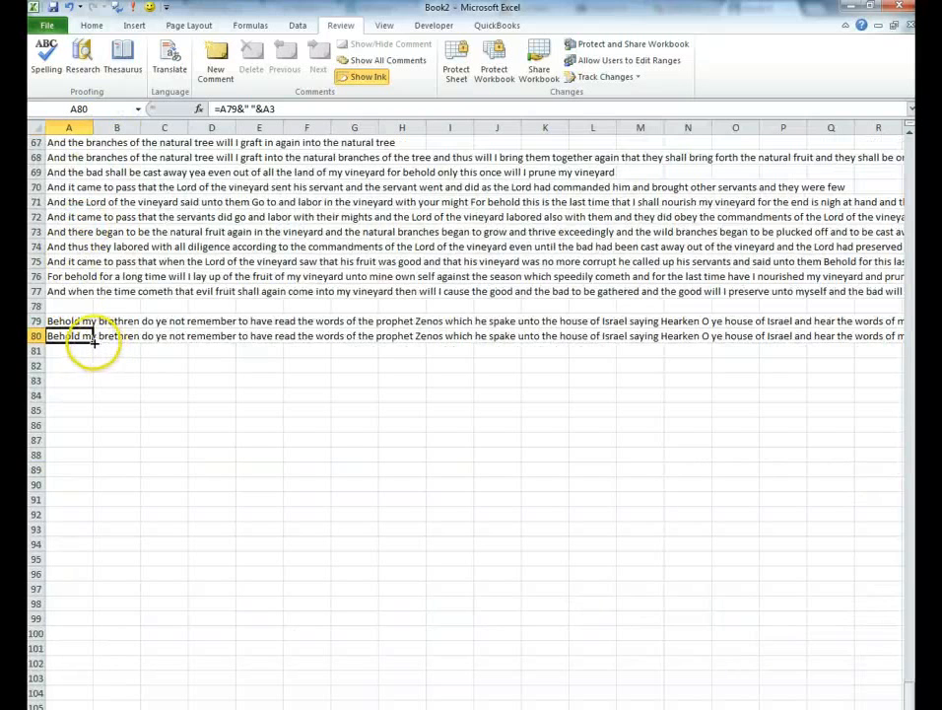
drag(93, 336, 81, 170)
scroll(187, 264, up, 1)
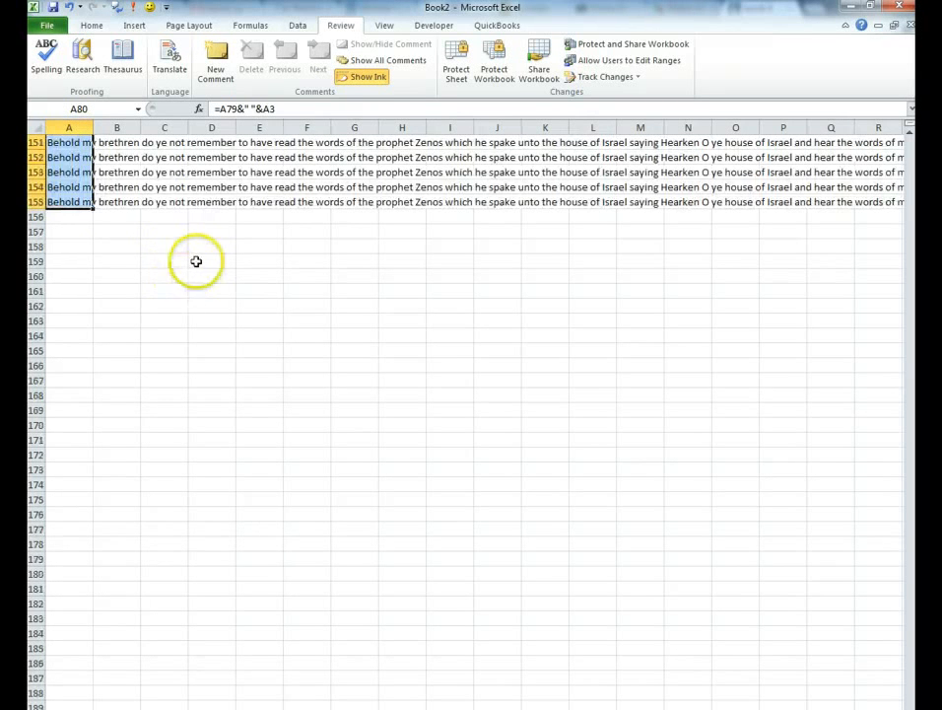
Step: Copy the full joined text in A155 and paste it as values into A160
click(72, 204)
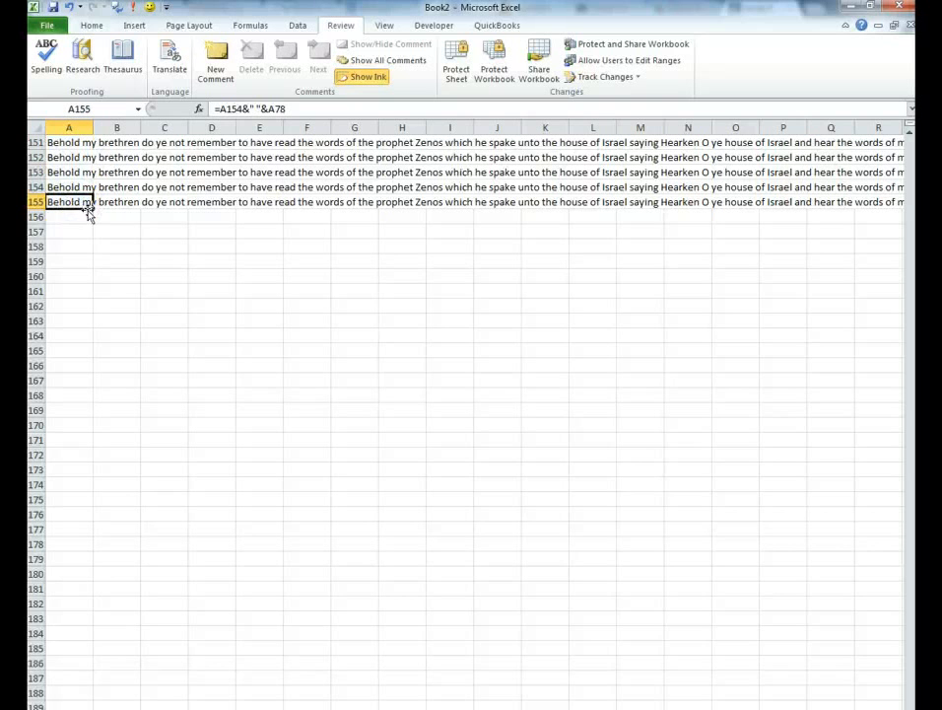
key(ctrl+c)
click(67, 276)
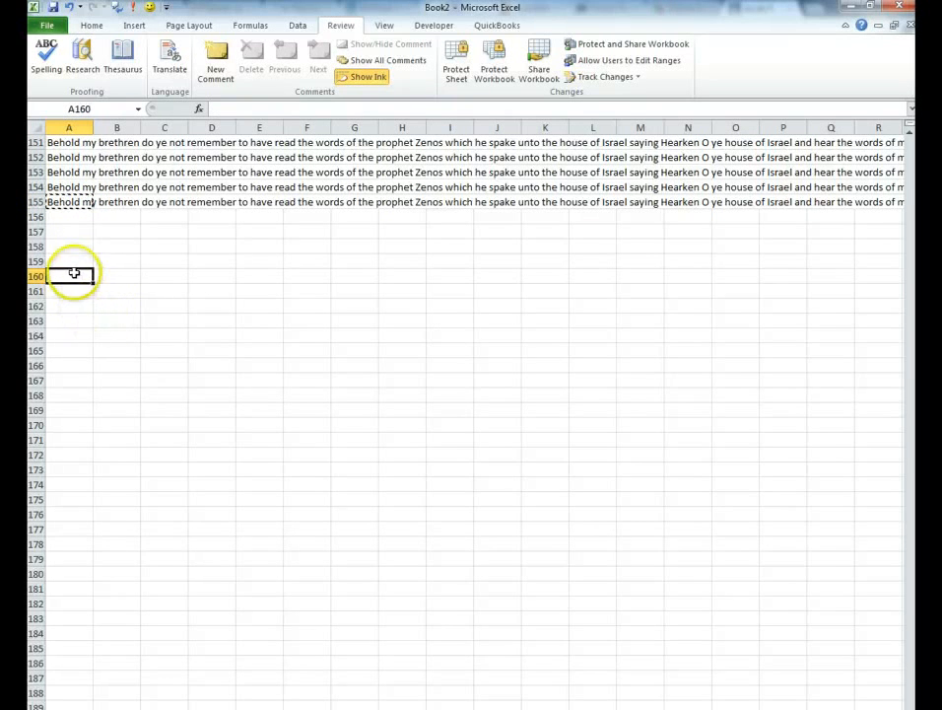
right_click(74, 275)
click(127, 332)
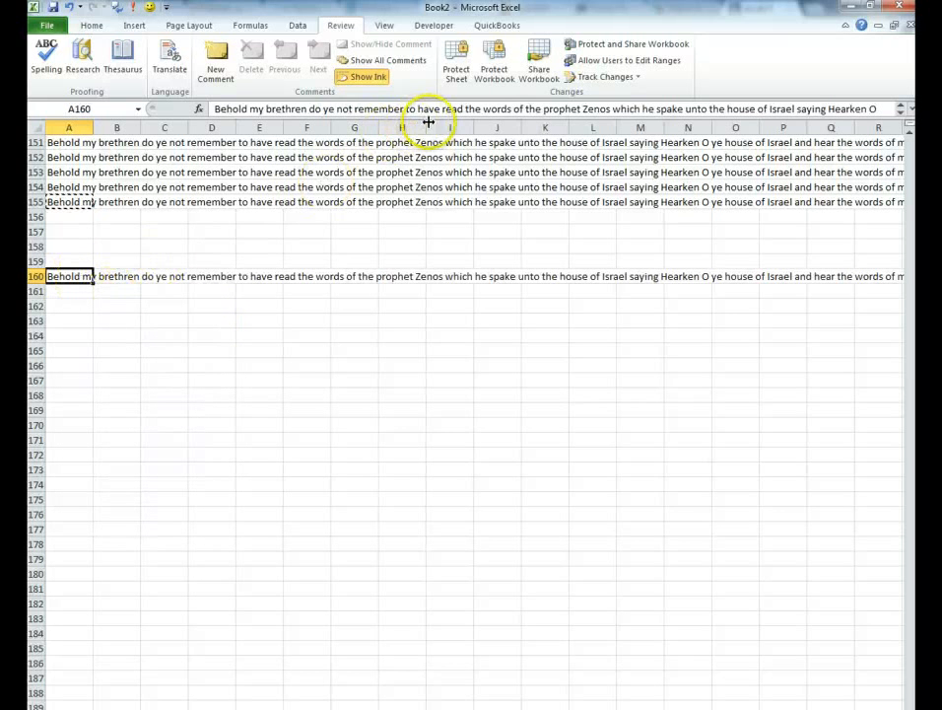
Step: Enlarge the formula bar to read the end of A160's text, and switch to the browser's Jacob 5 page to compare the closing verses
drag(437, 118, 424, 219)
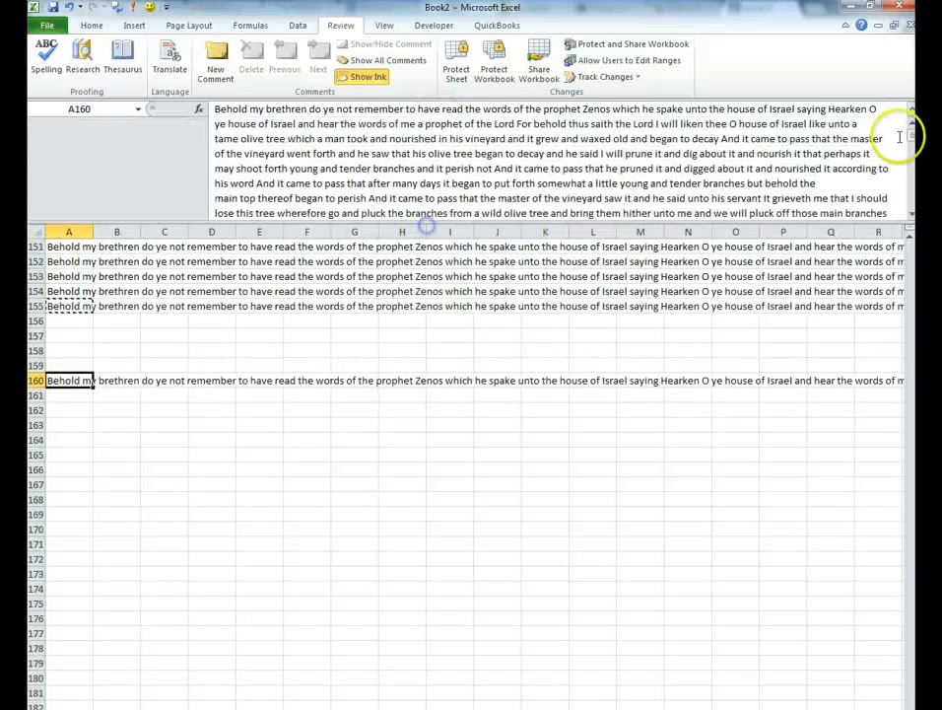
drag(914, 138, 911, 207)
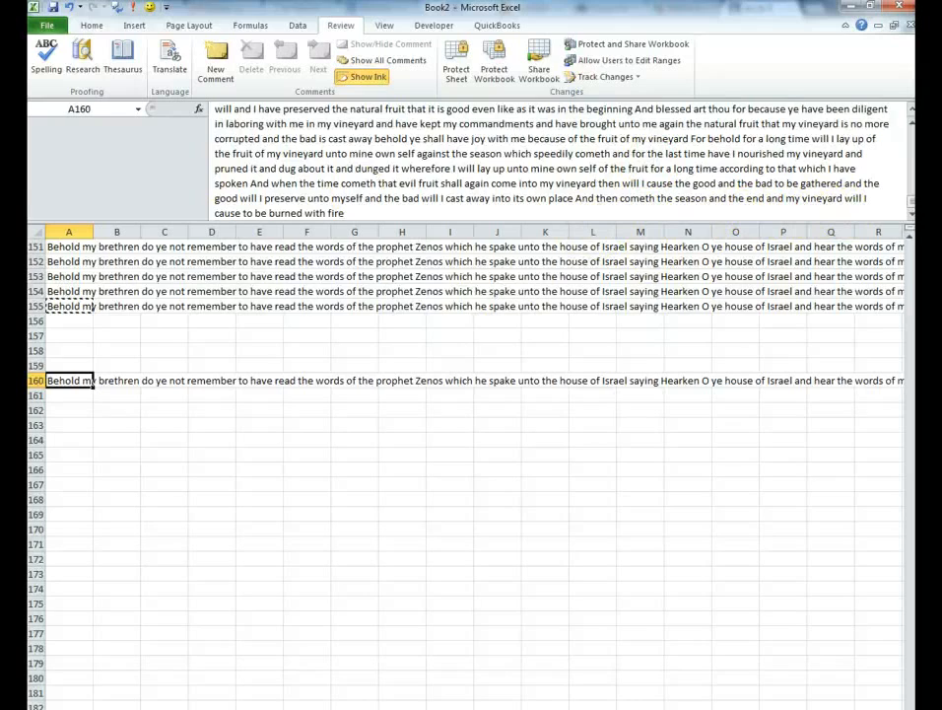
key(alt+Tab)
scroll(431, 395, down, 1)
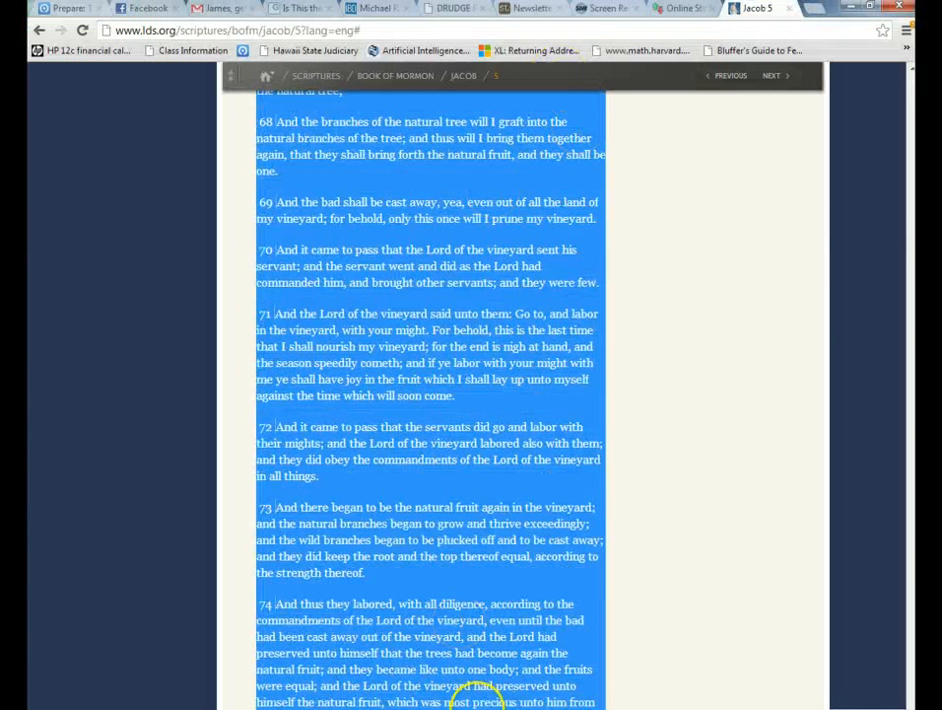
scroll(431, 395, down, 5)
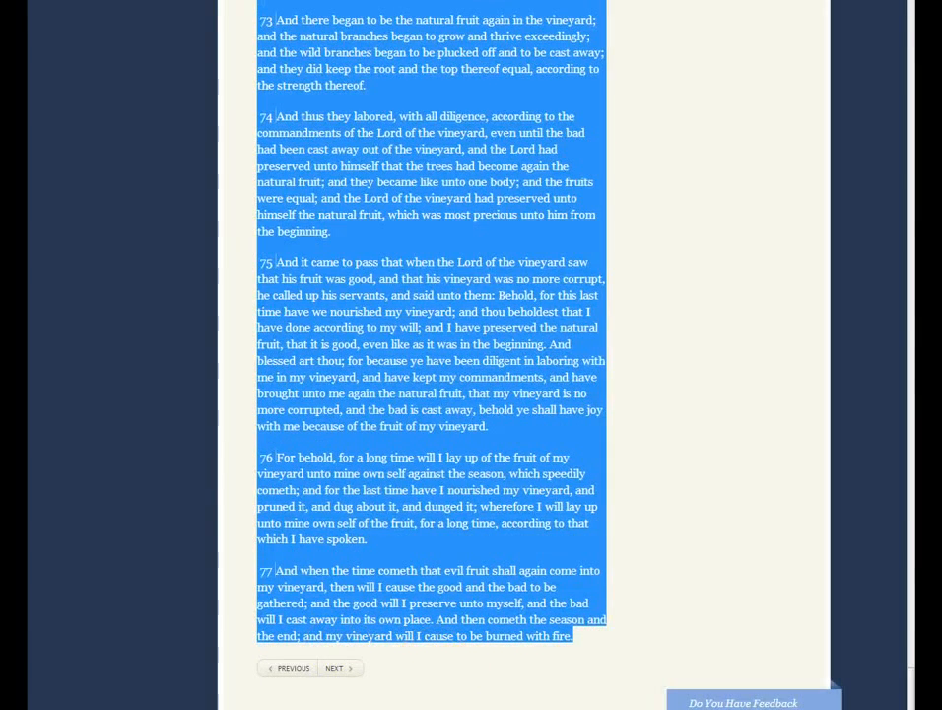
scroll(430, 395, up, 4)
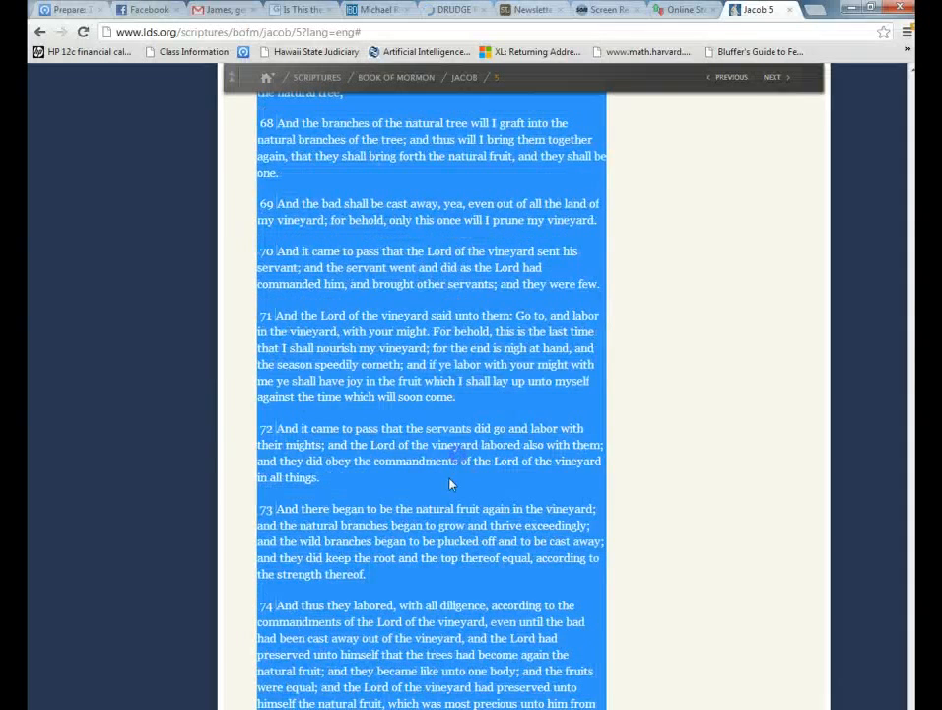
Step: Switch back to the Excel workbook and enter =LEN(A160) in A162 to count the characters of the joined text
click(123, 708)
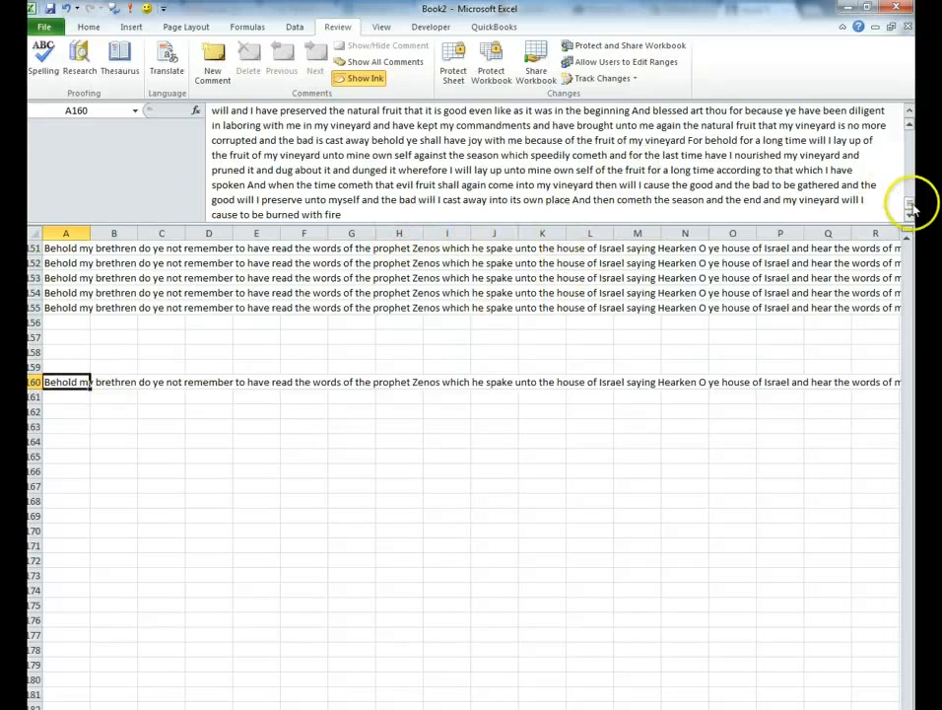
scroll(909, 204, up, 5)
scroll(552, 162, up, 5)
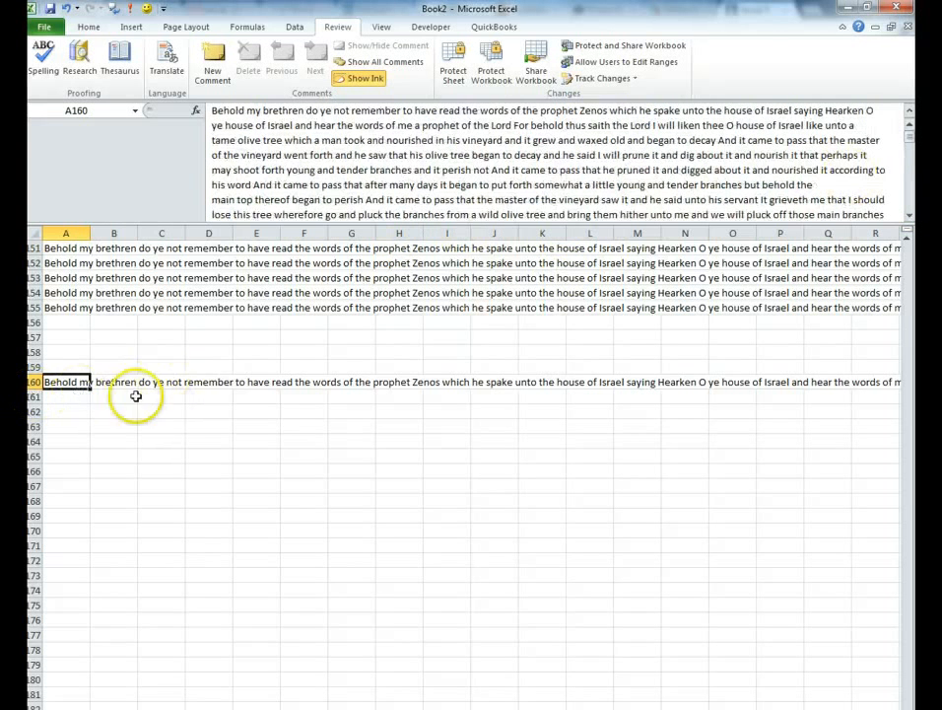
click(65, 412)
text(=)
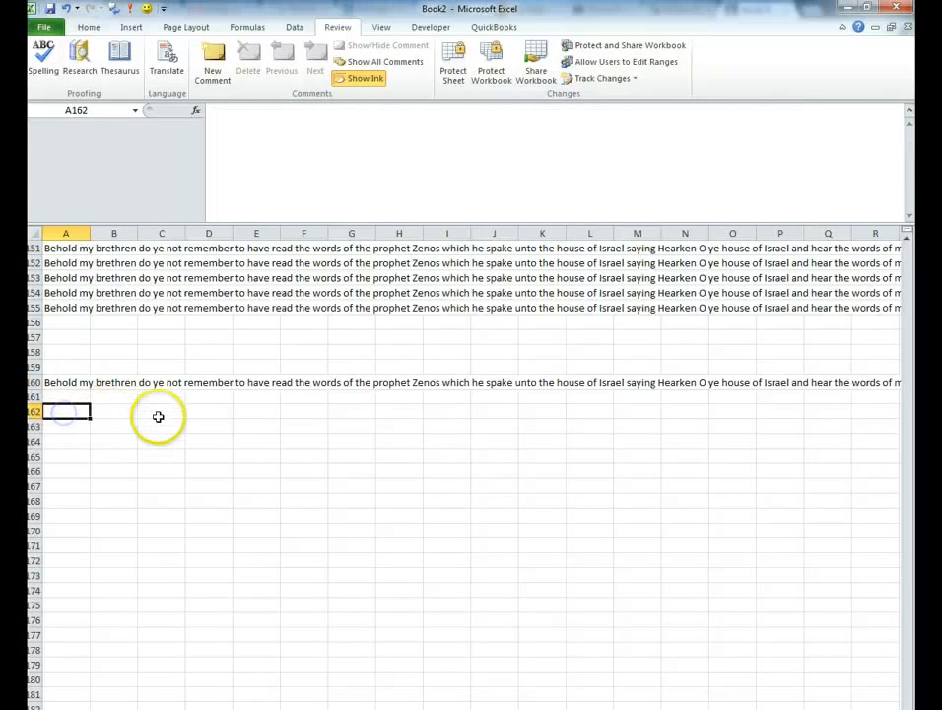
text(len()
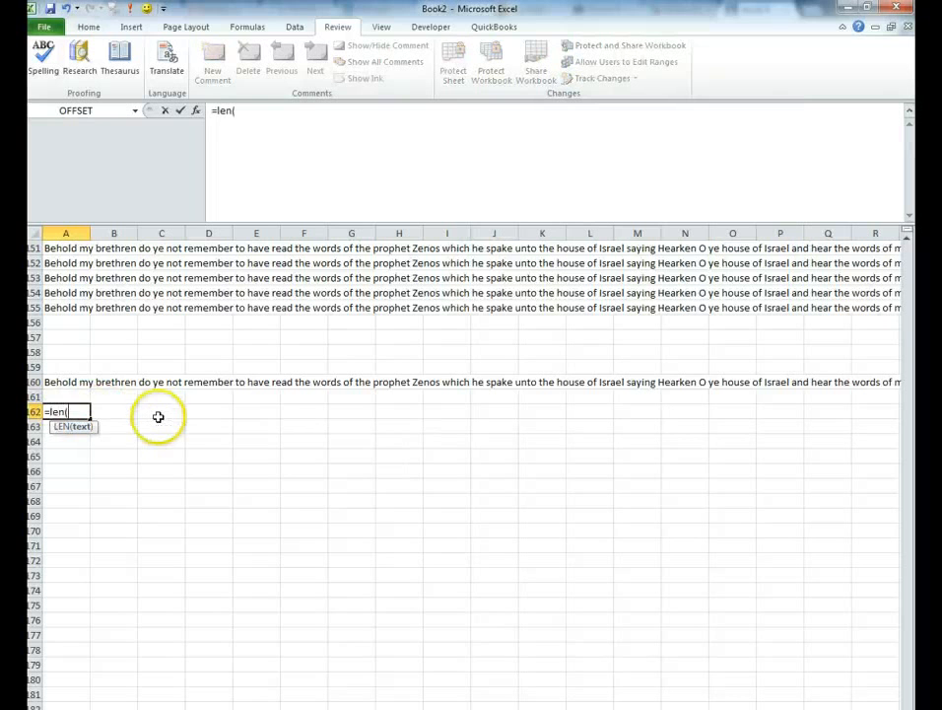
text(a160))
key(Return)
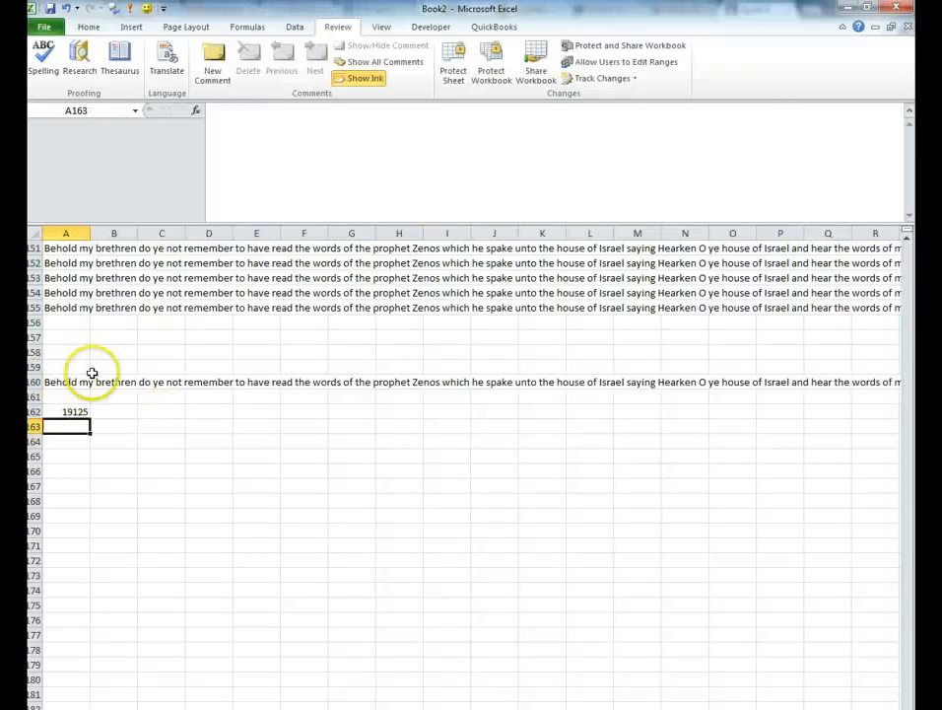
Step: Enter =FIND(" ",A160) in C162 to locate the first space in the joined text
click(158, 413)
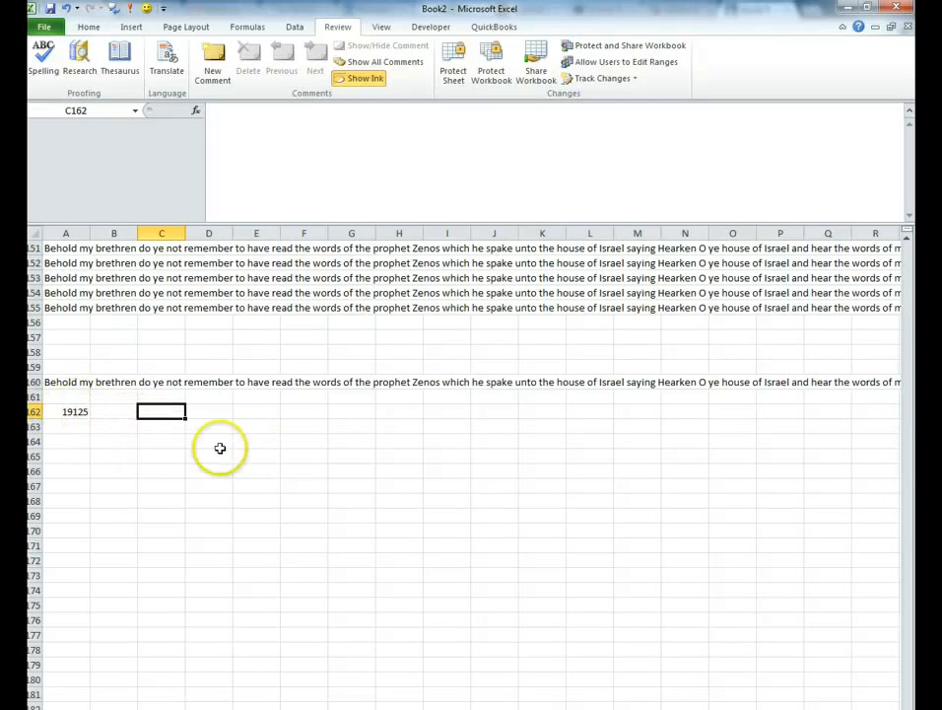
text(=)
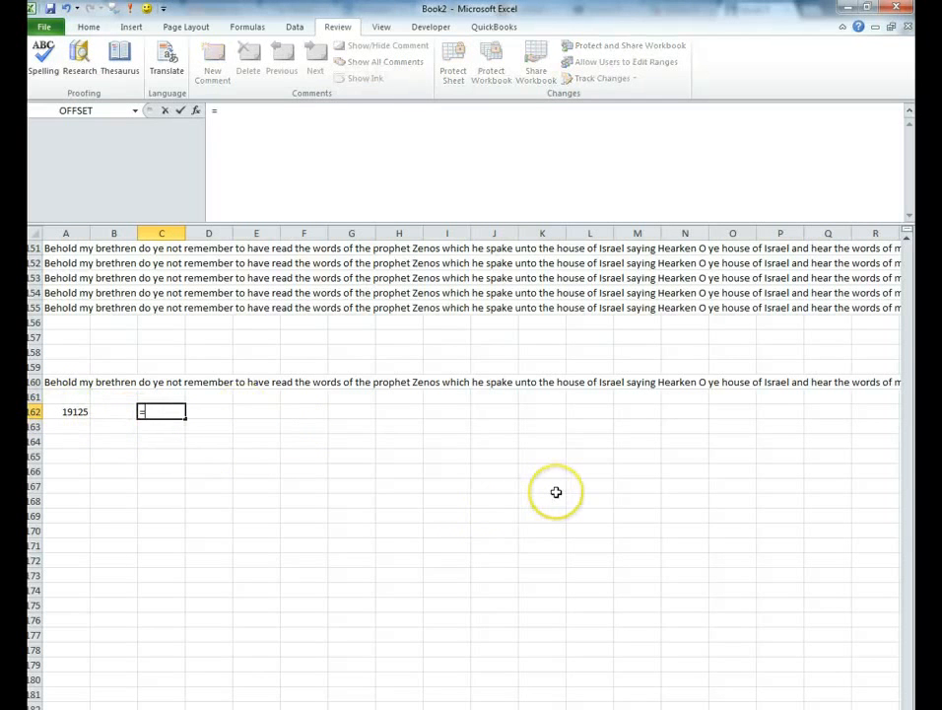
text(left)
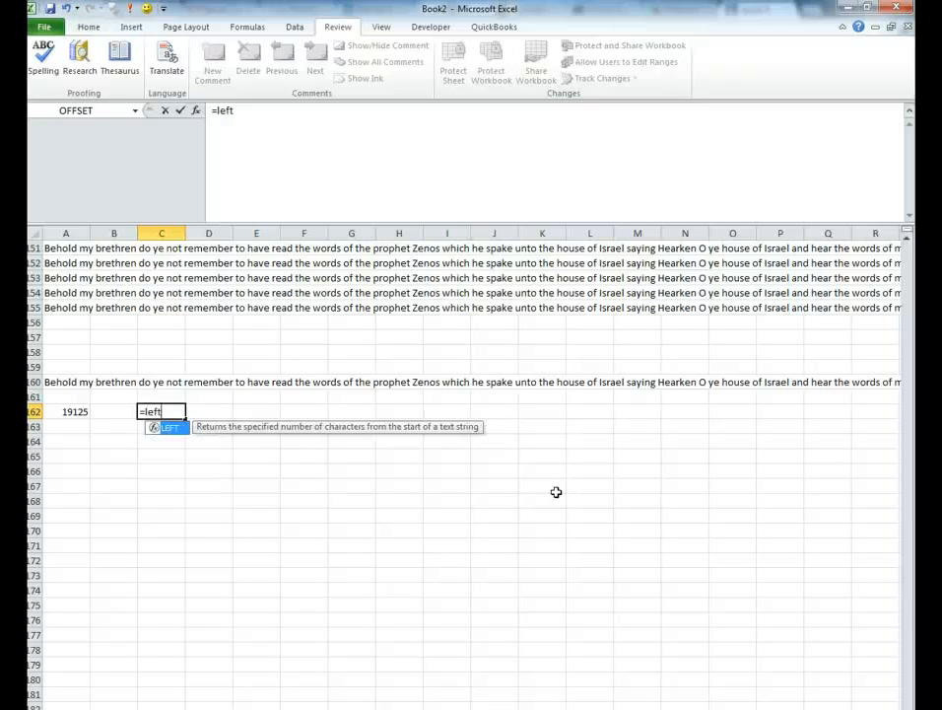
key(BackSpace)
key(BackSpace)
key(BackSpace)
key(BackSpace)
text(fiu)
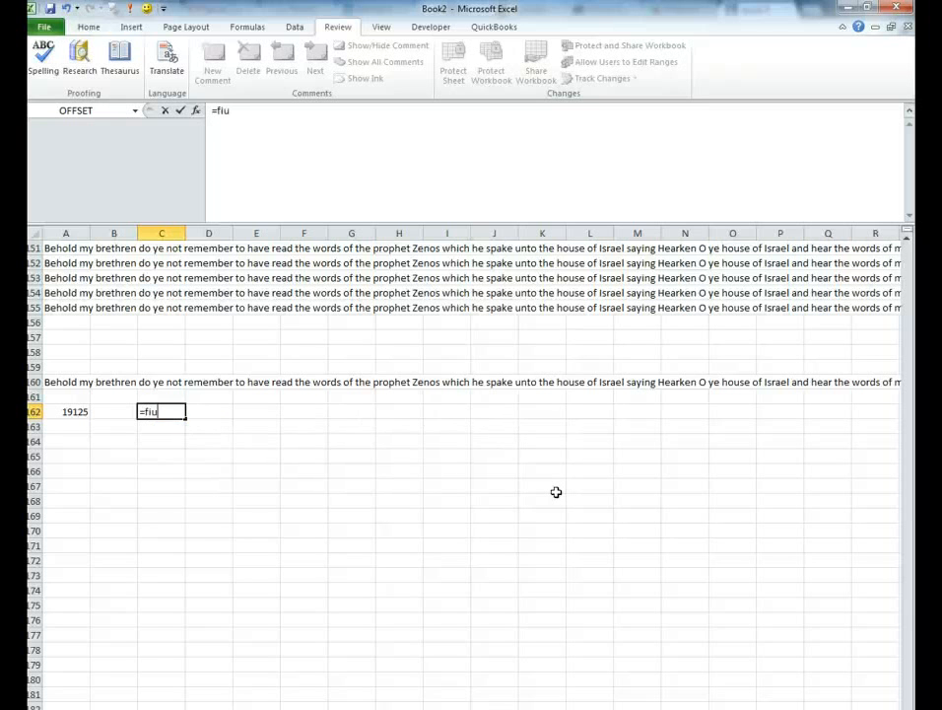
text(n)
key(BackSpace)
key(BackSpace)
text(nd)
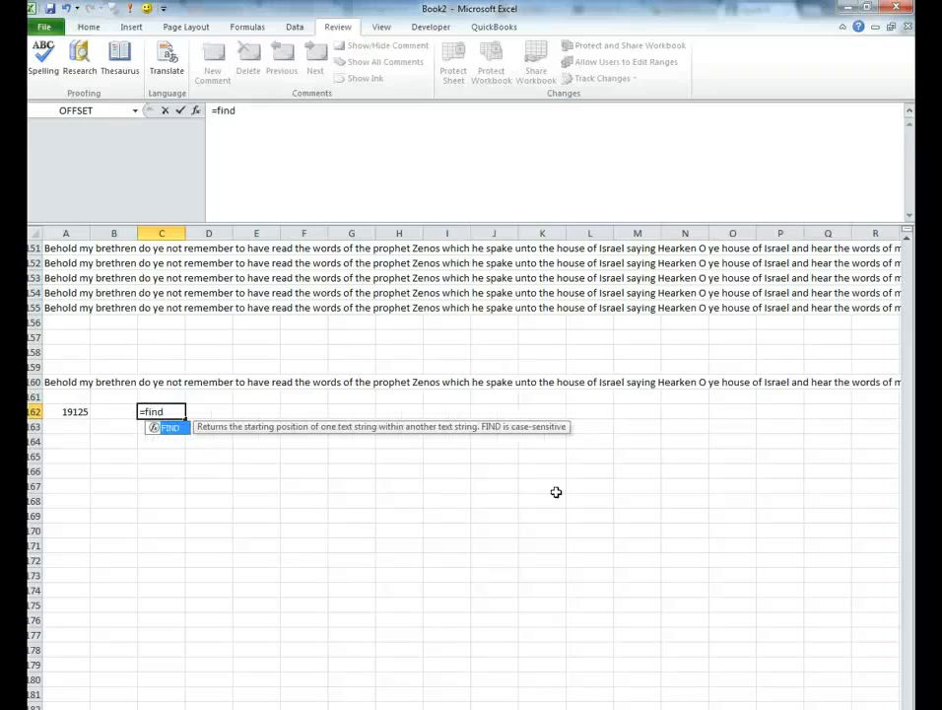
text(()
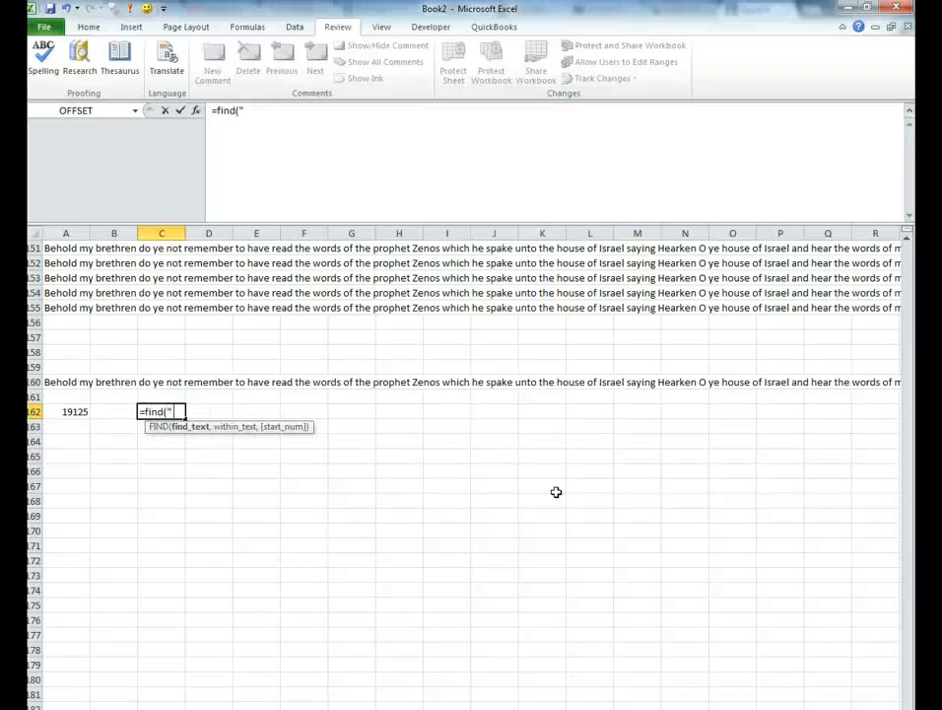
text(" ",)
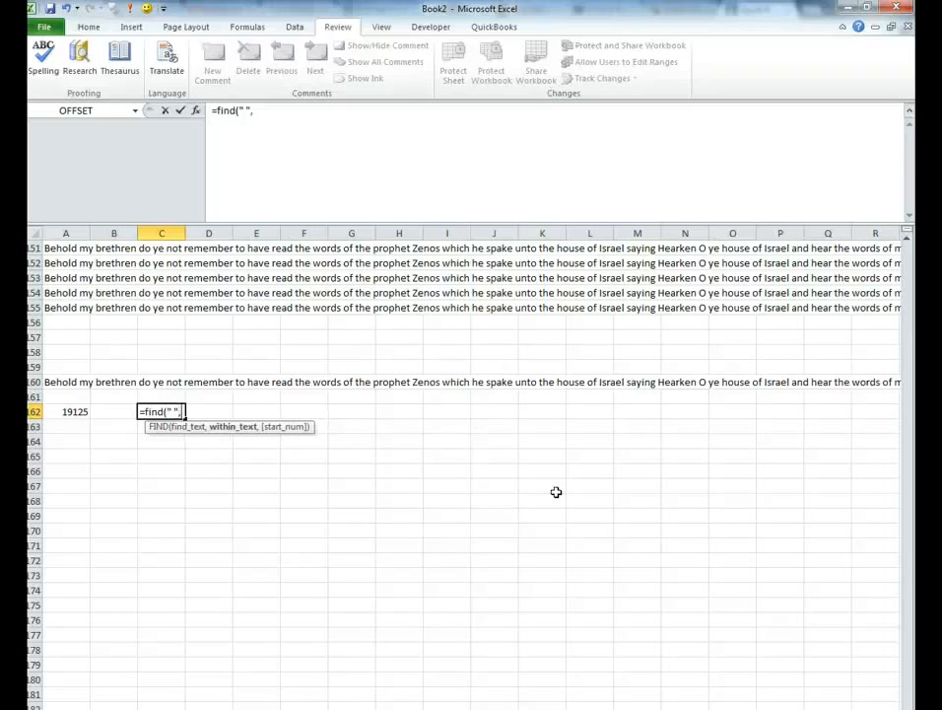
click(69, 383)
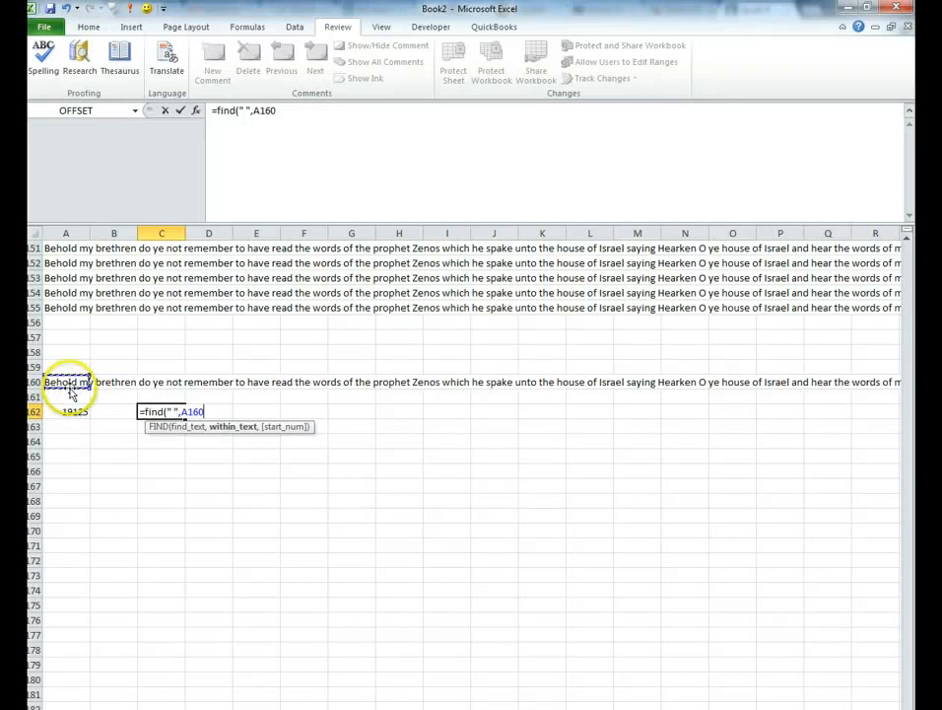
text())
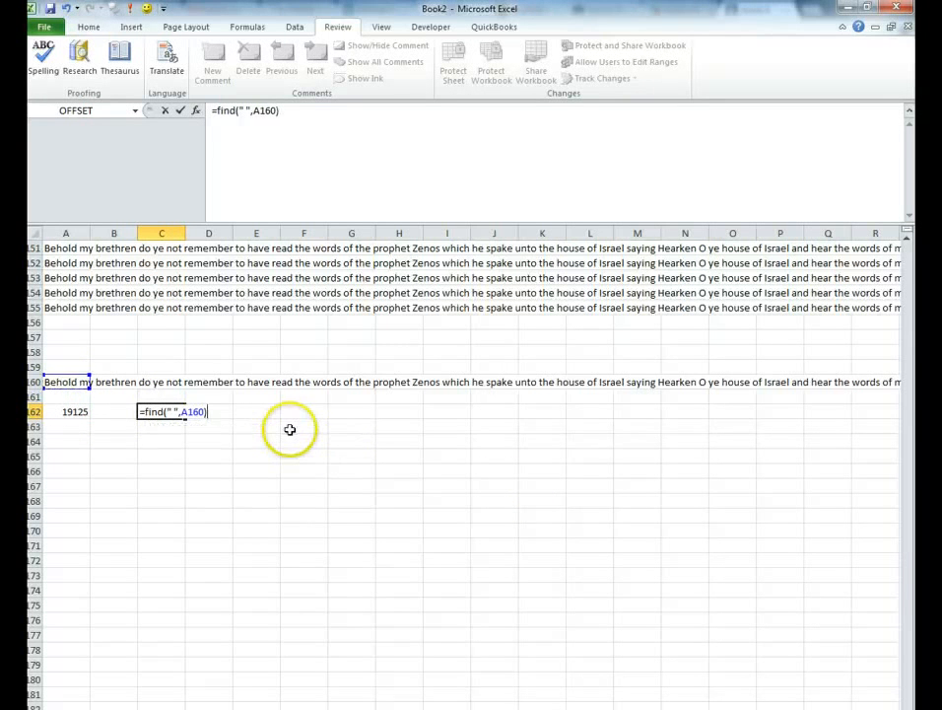
key(Return)
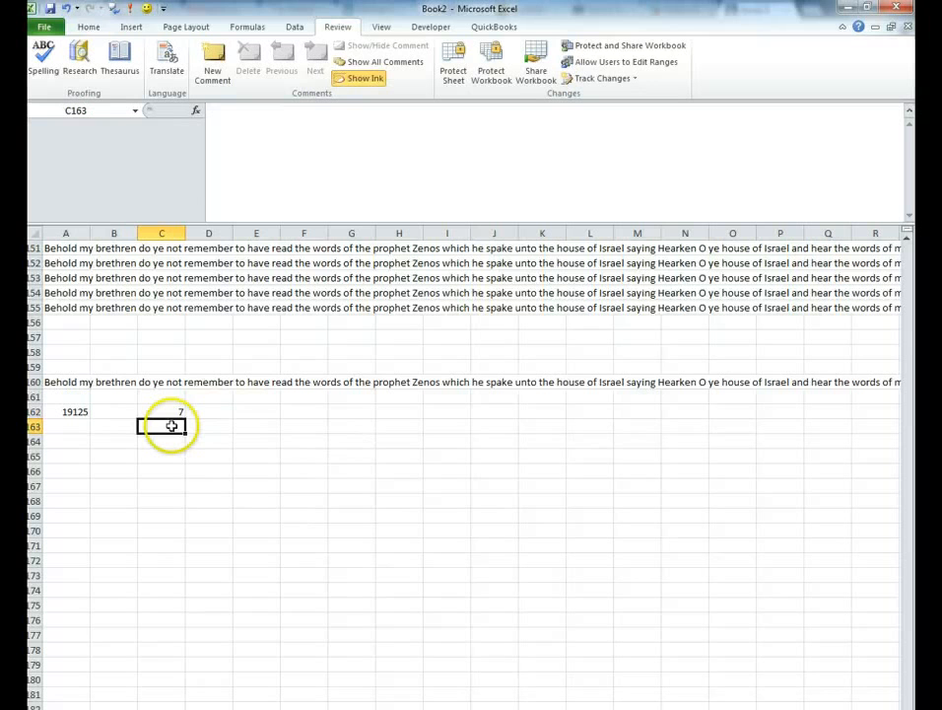
Step: Enter =FIND(" ",$A$160,C162+1) in C163 to locate the next space after the one in C162
text(=fion)
key(BackSpace)
key(BackSpace)
key(BackSpace)
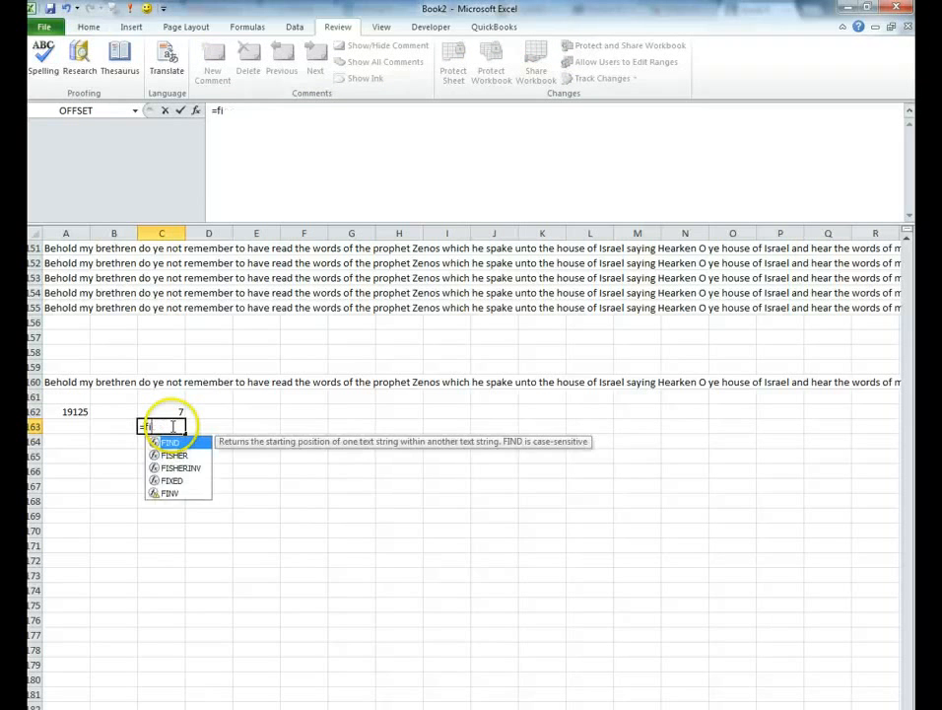
text(ind()
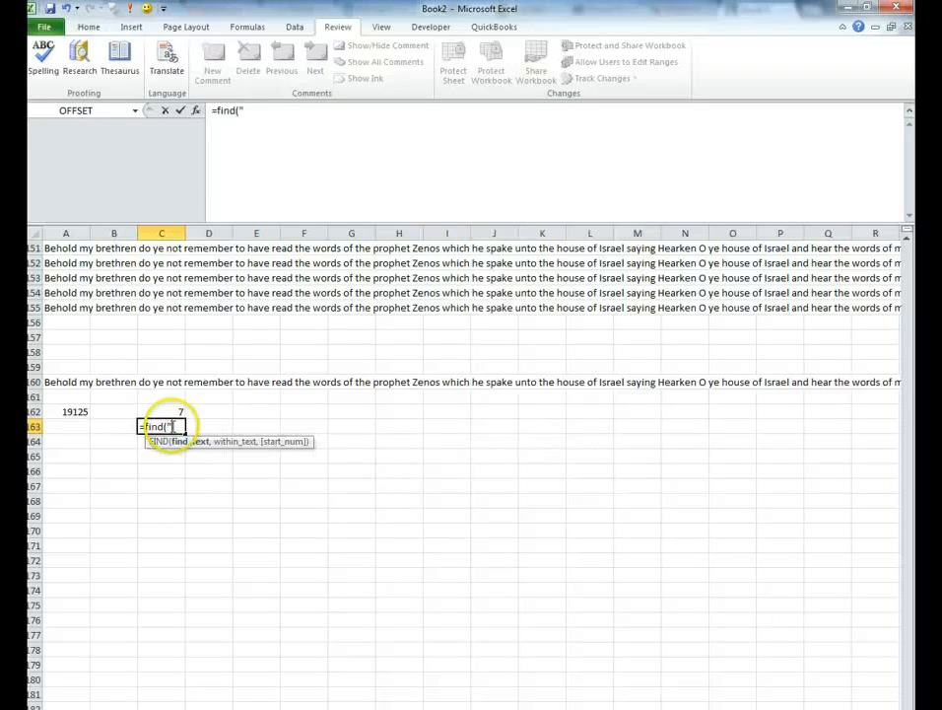
key(Return)
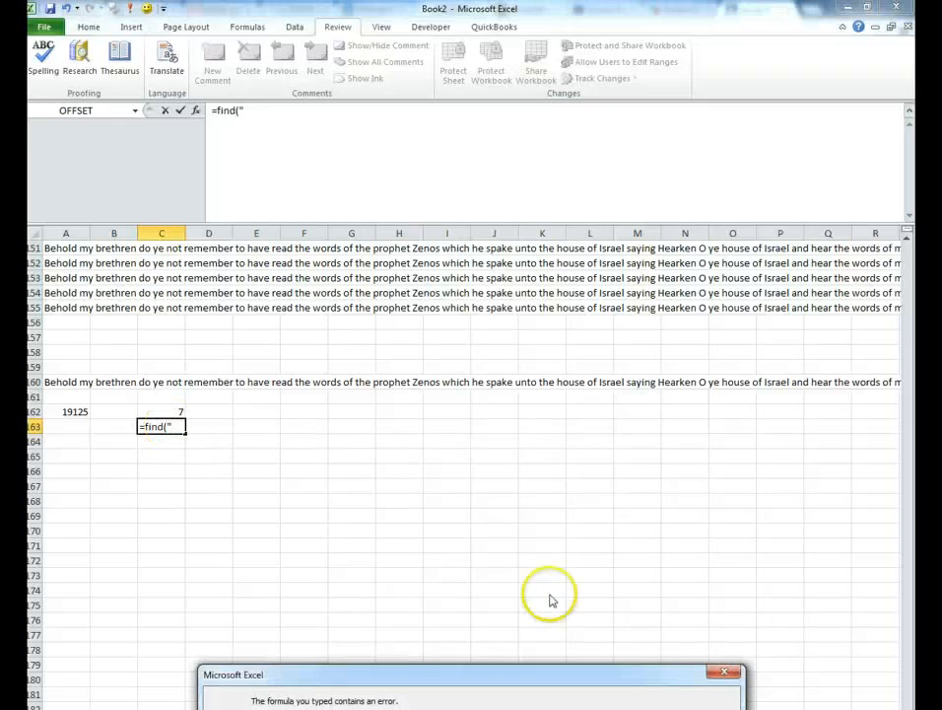
click(722, 672)
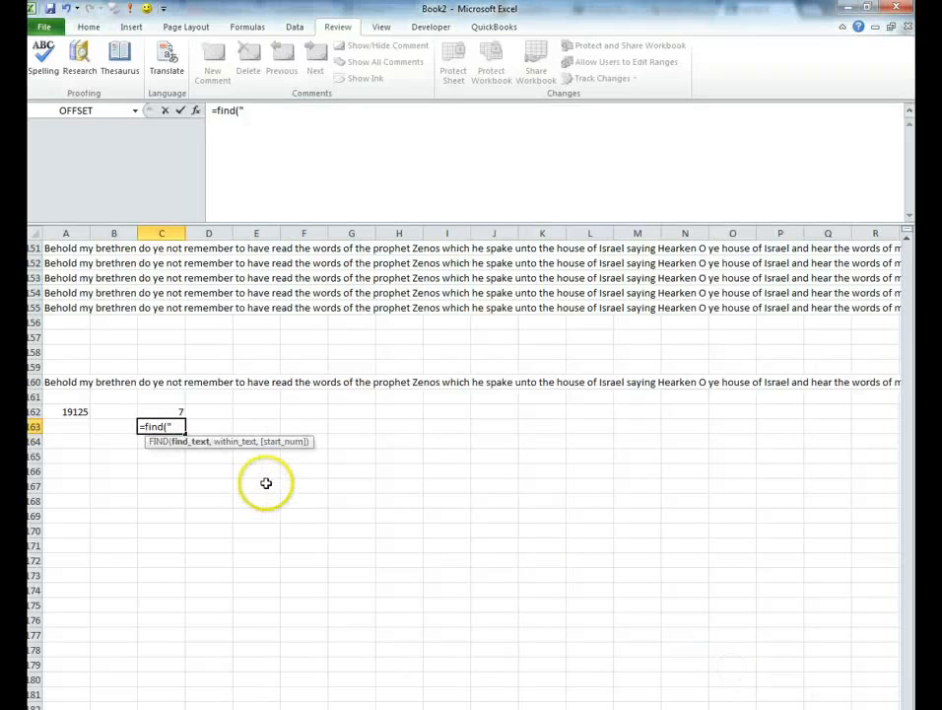
text(" ",)
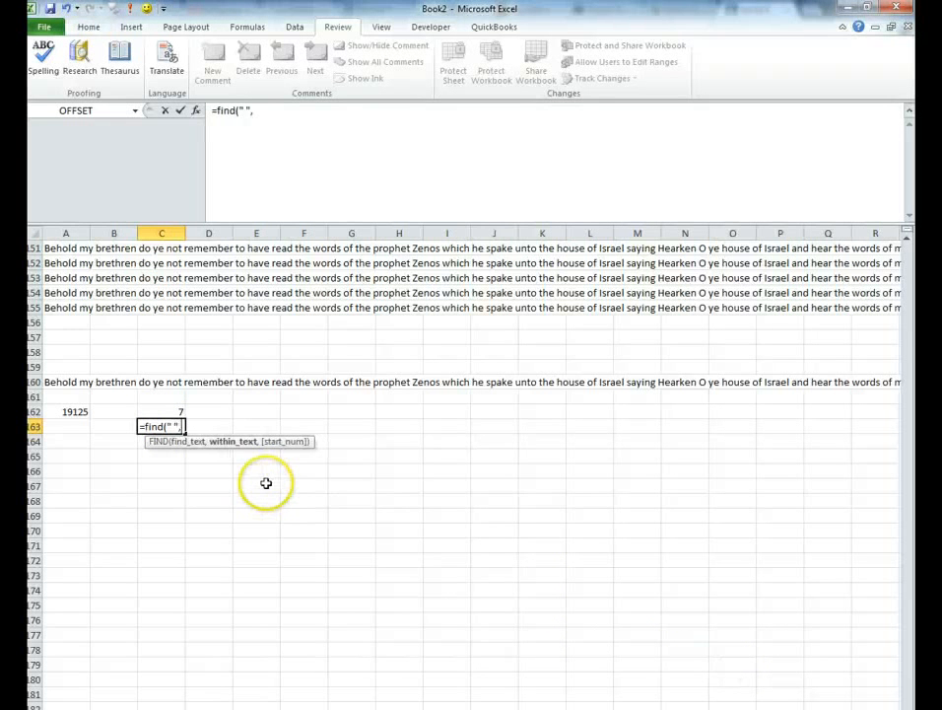
click(52, 381)
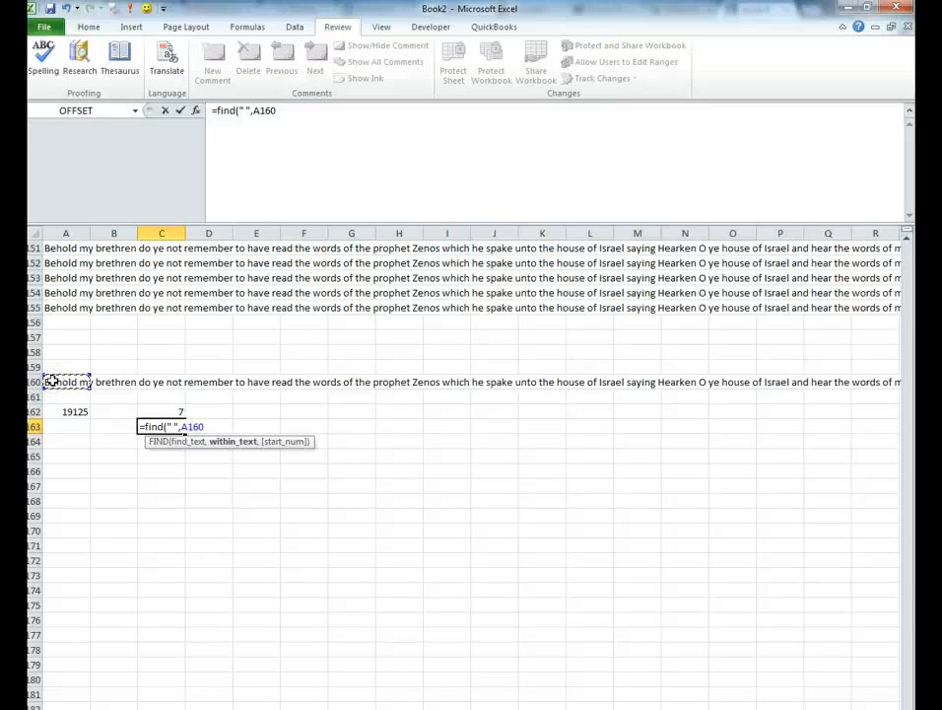
key(F4)
text(,)
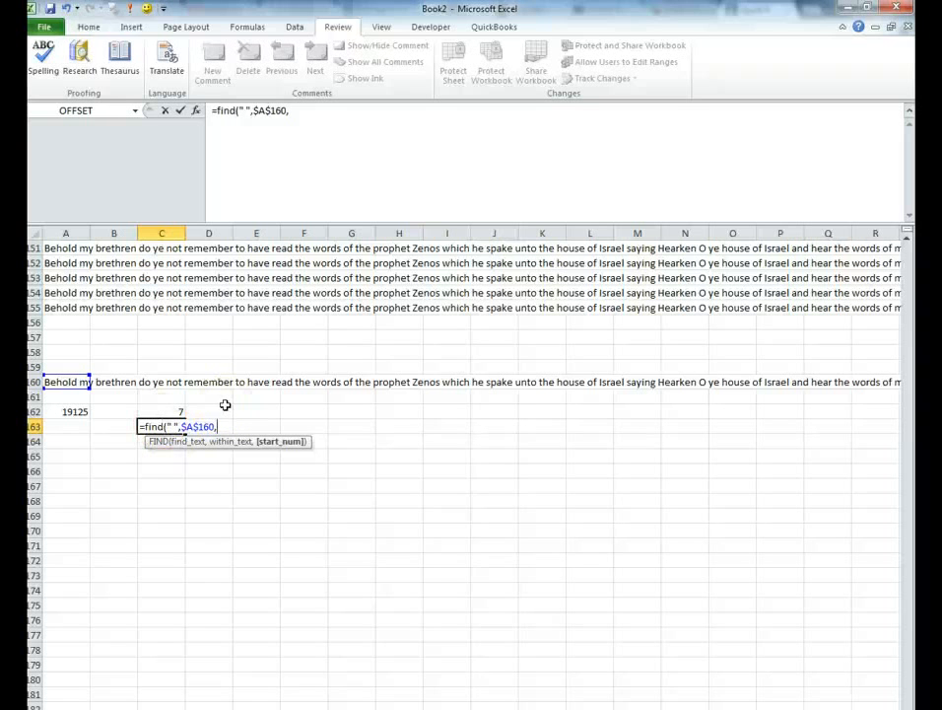
text(c162+1)
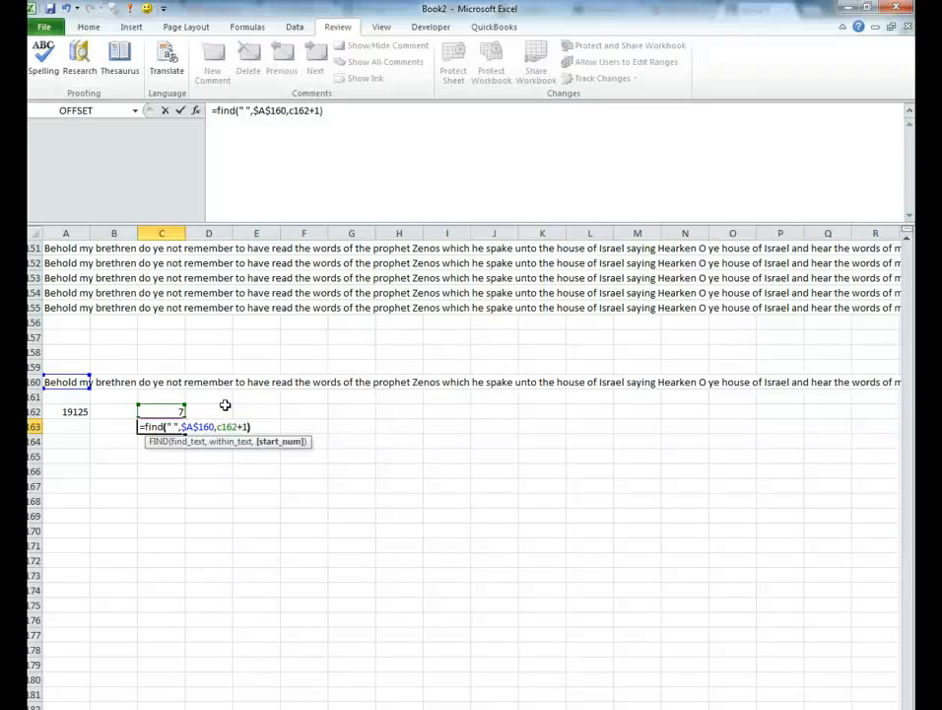
key(Return)
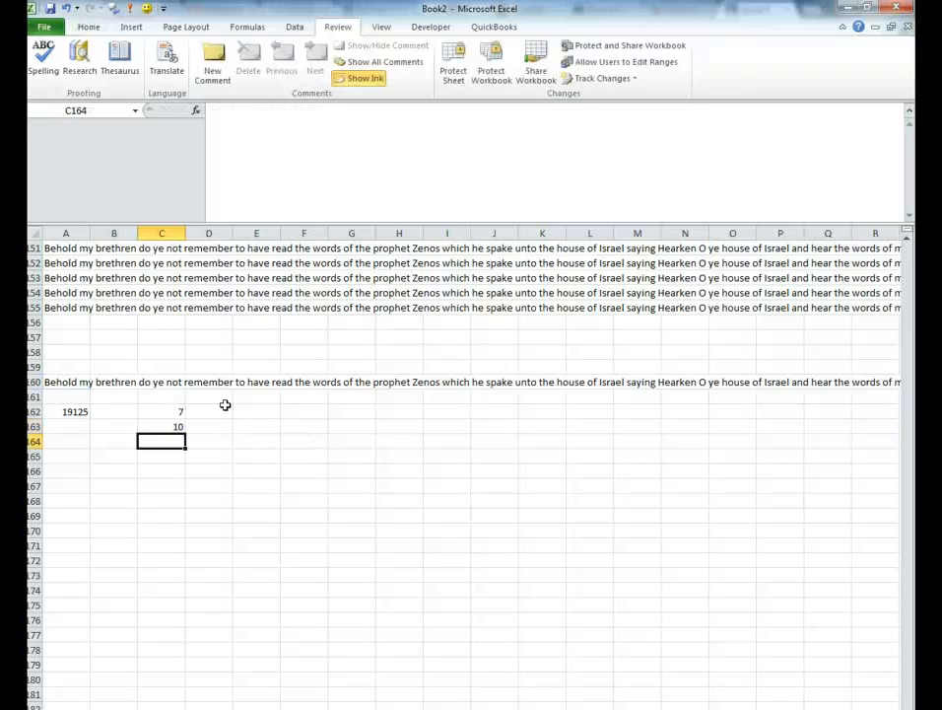
Step: Fill the formula in C163 down column C past row 4896 and locate the row where its results turn into errors
click(179, 426)
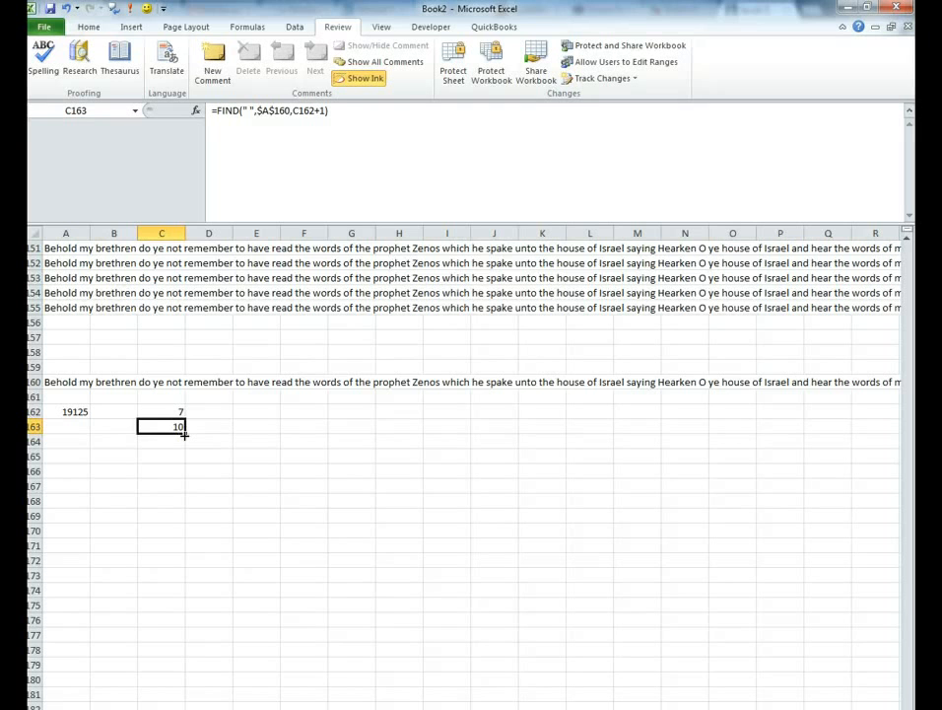
drag(183, 435, 181, 709)
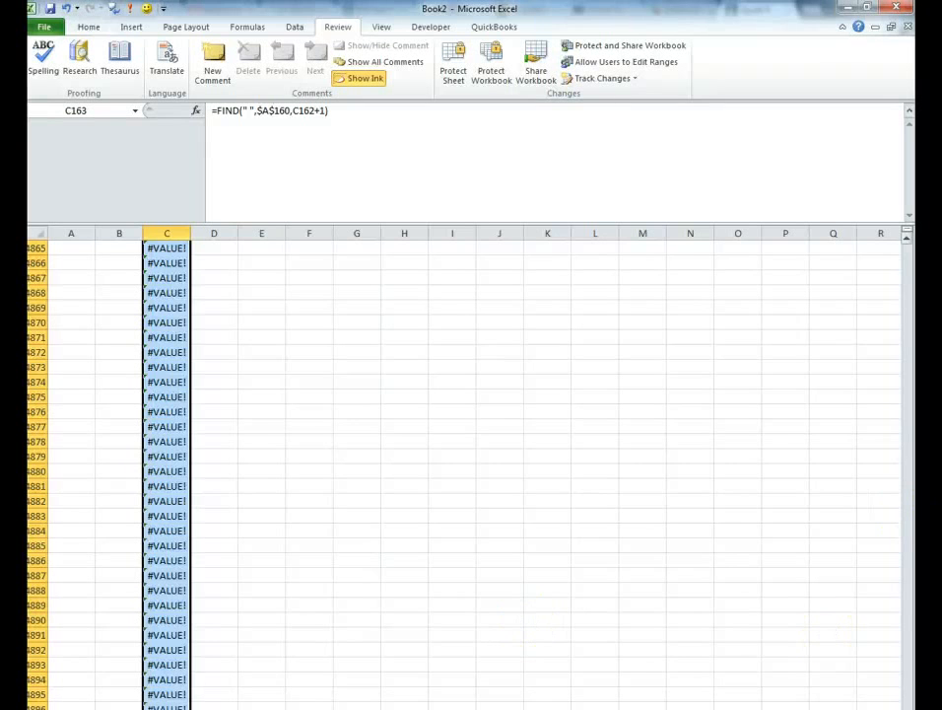
click(833, 708)
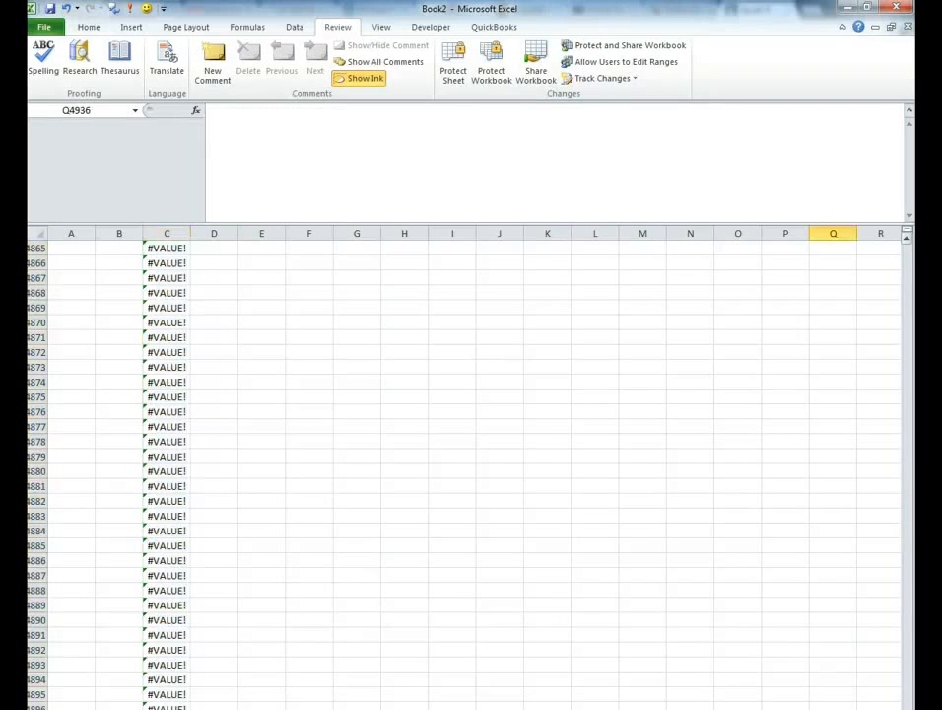
scroll(472, 473, up, 20)
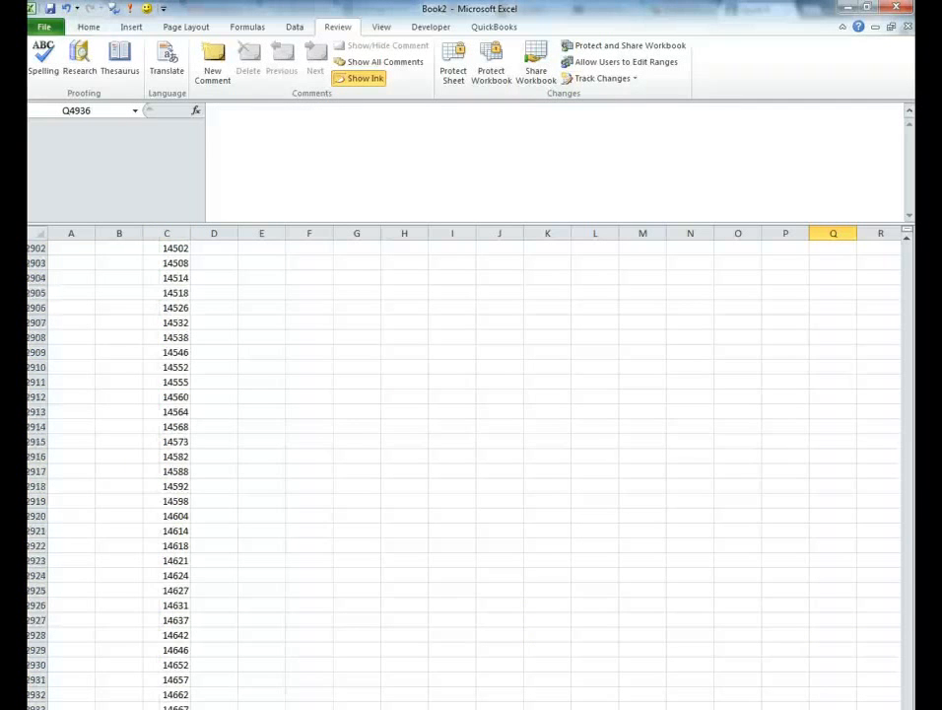
scroll(471, 473, down, 20)
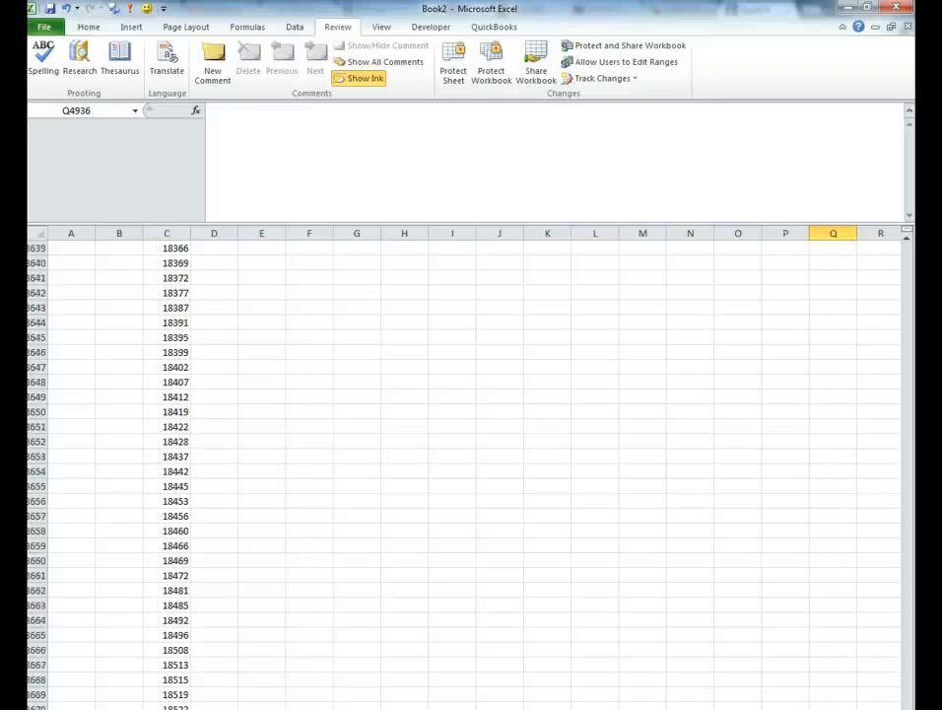
scroll(471, 473, down, 20)
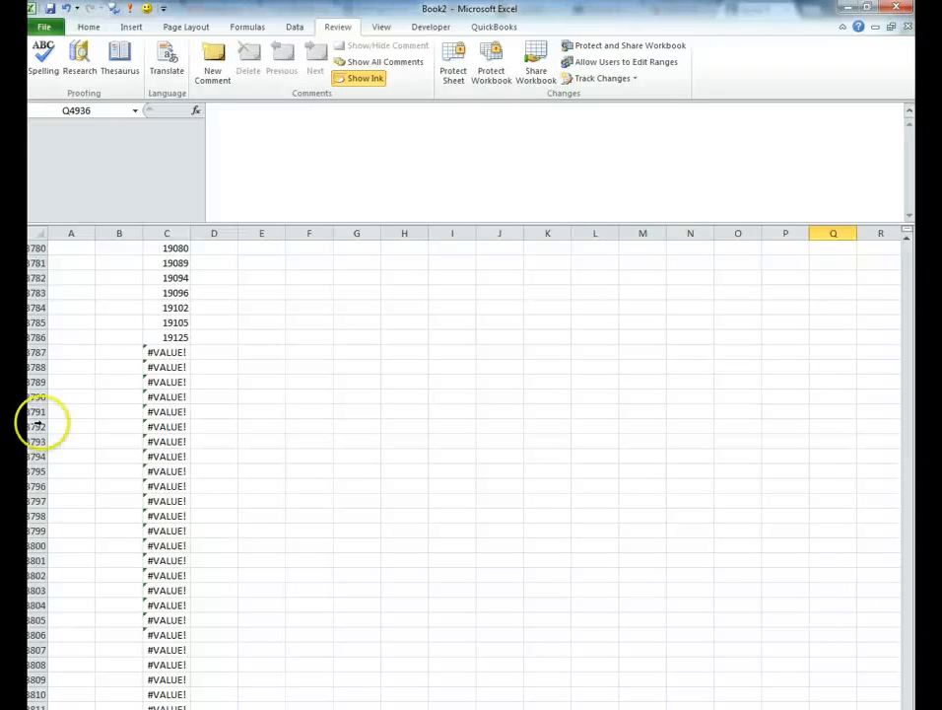
Step: Clear the contents of columns A to C from row 3787 down through the last error row
click(170, 354)
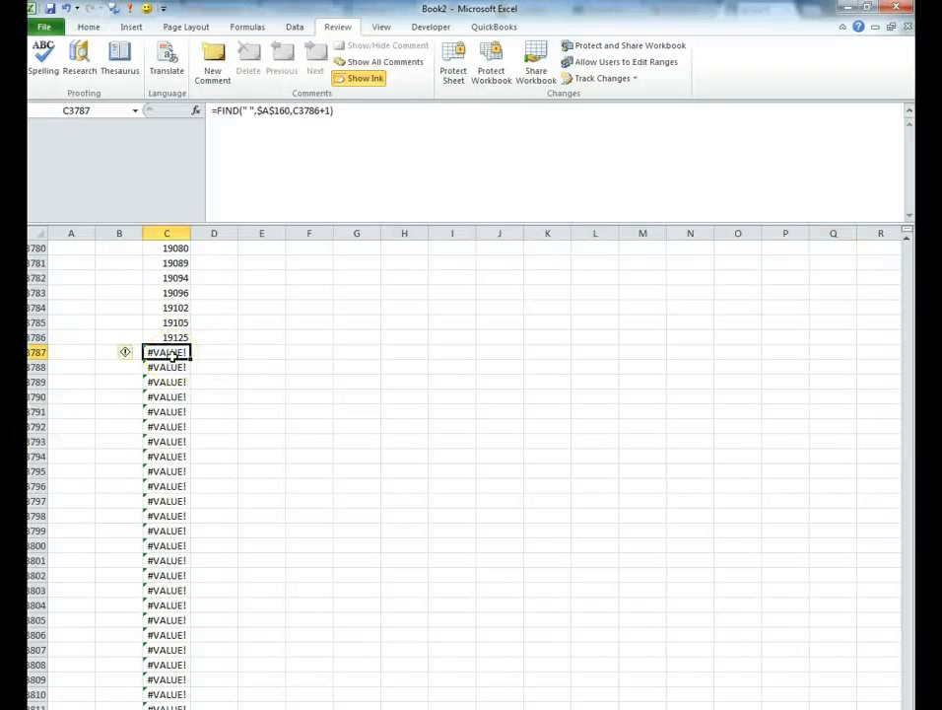
key(shift+Left)
key(shift+Left)
key(shift+Down)
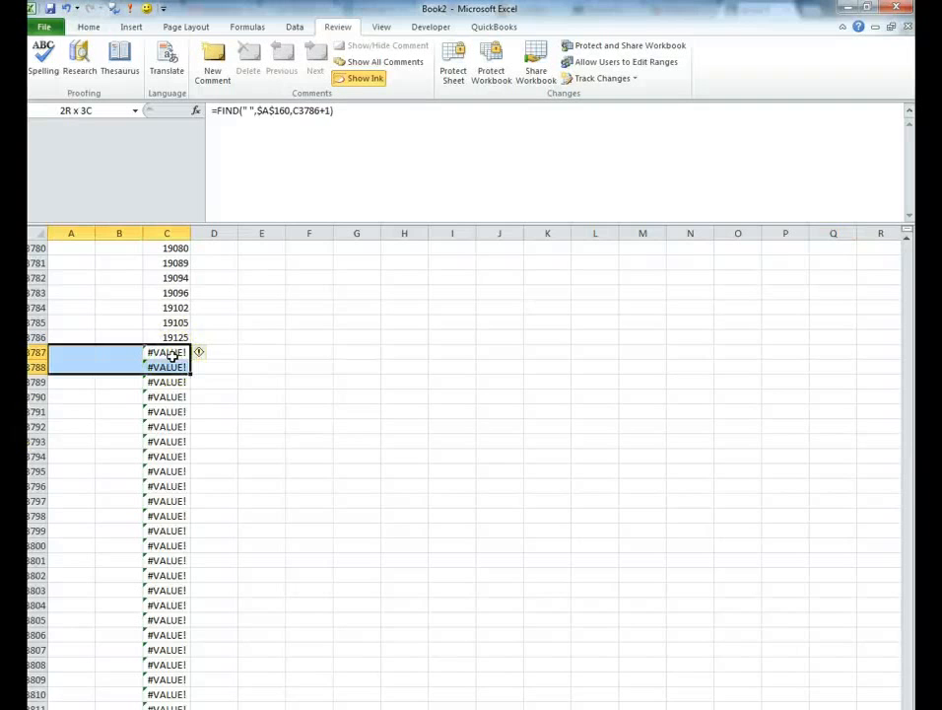
key(ctrl+shift+Down)
right_click(160, 475)
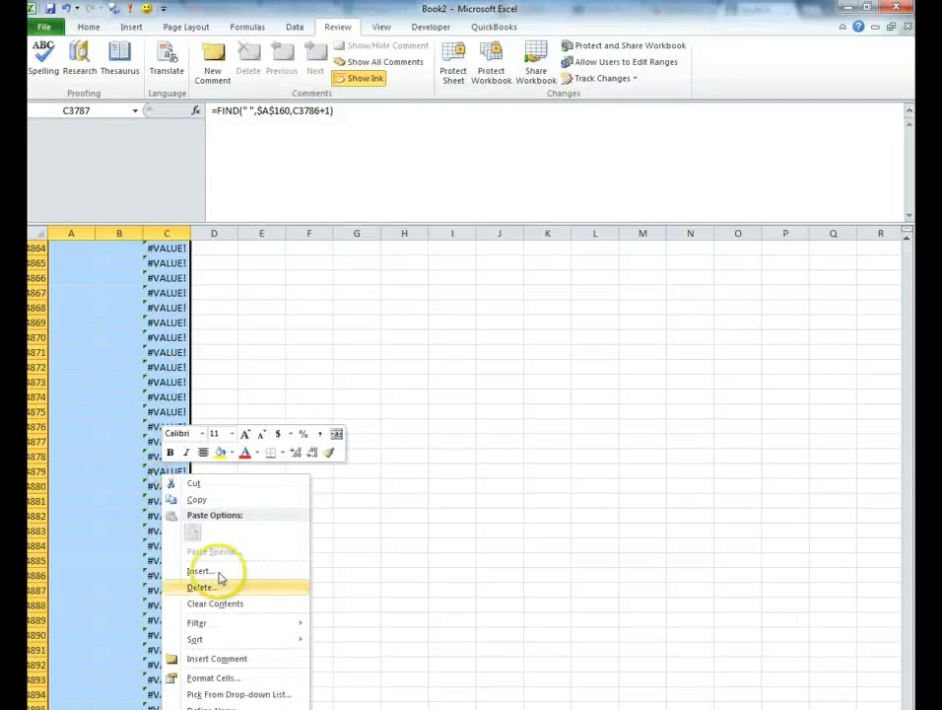
click(225, 603)
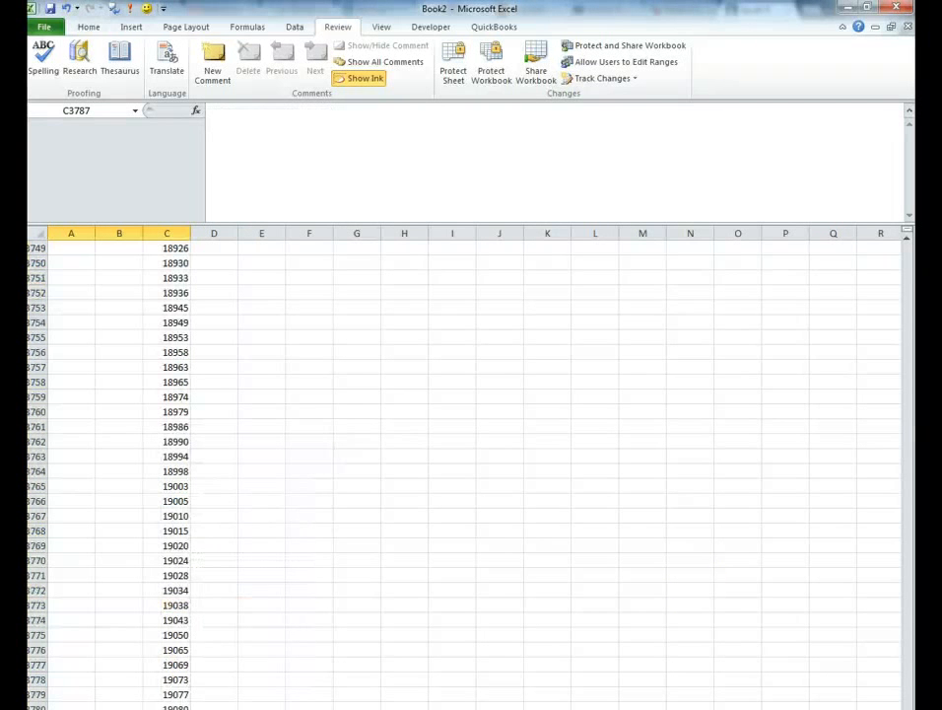
scroll(505, 648, down, 6)
click(437, 586)
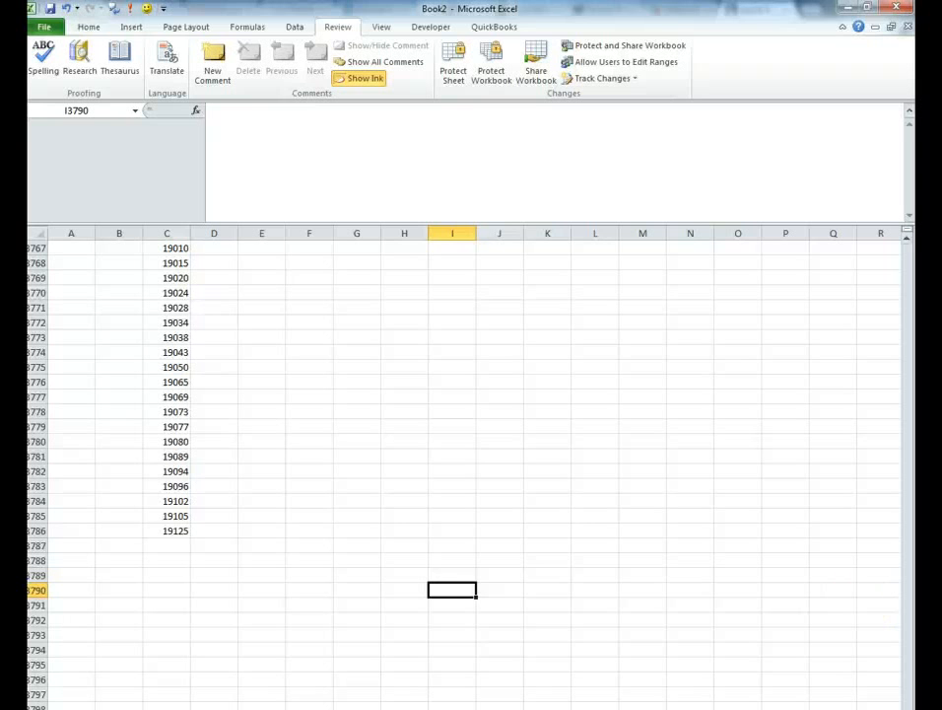
Step: Enter =LEFT(A160,C162-1) in D162 to extract the first word of the joined text
scroll(463, 473, up, 20)
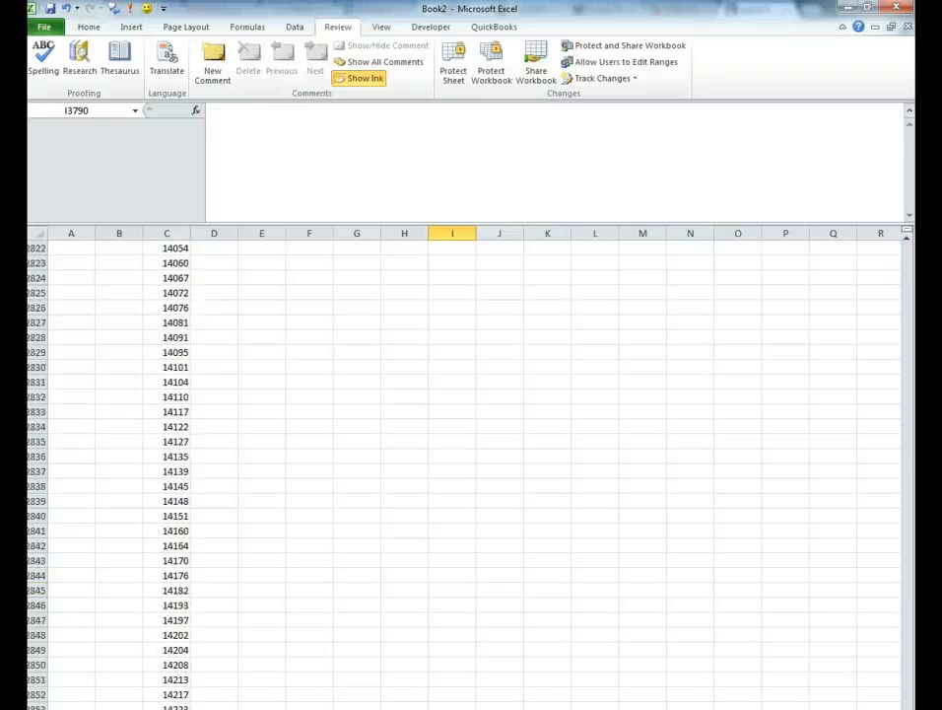
scroll(464, 473, up, 20)
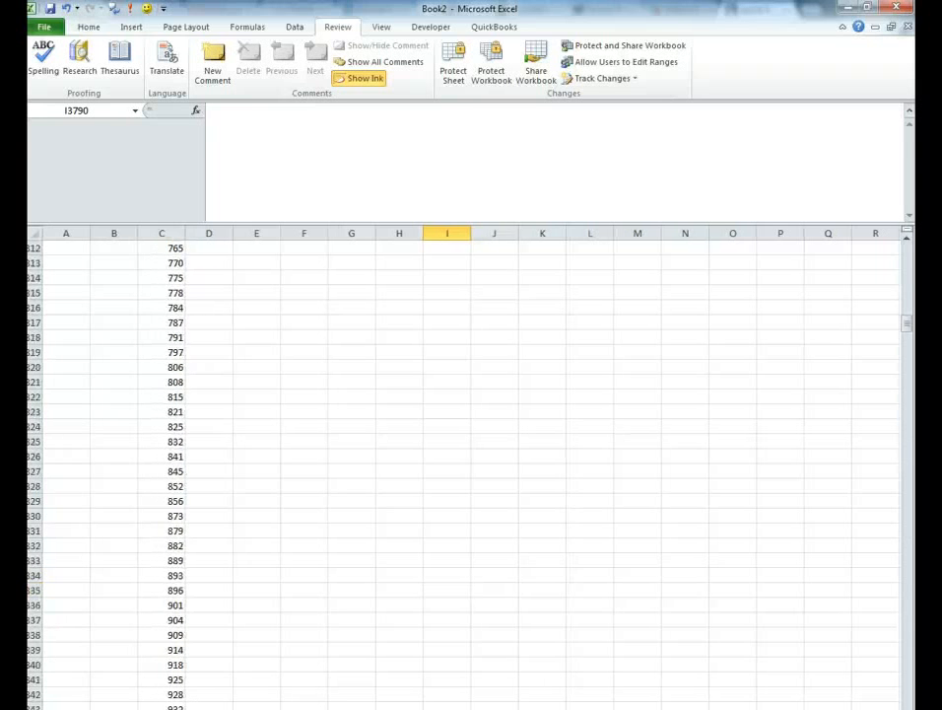
mouse_move(909, 286)
mouse_down()
mouse_move(910, 310)
mouse_move(913, 292)
mouse_up()
click(211, 396)
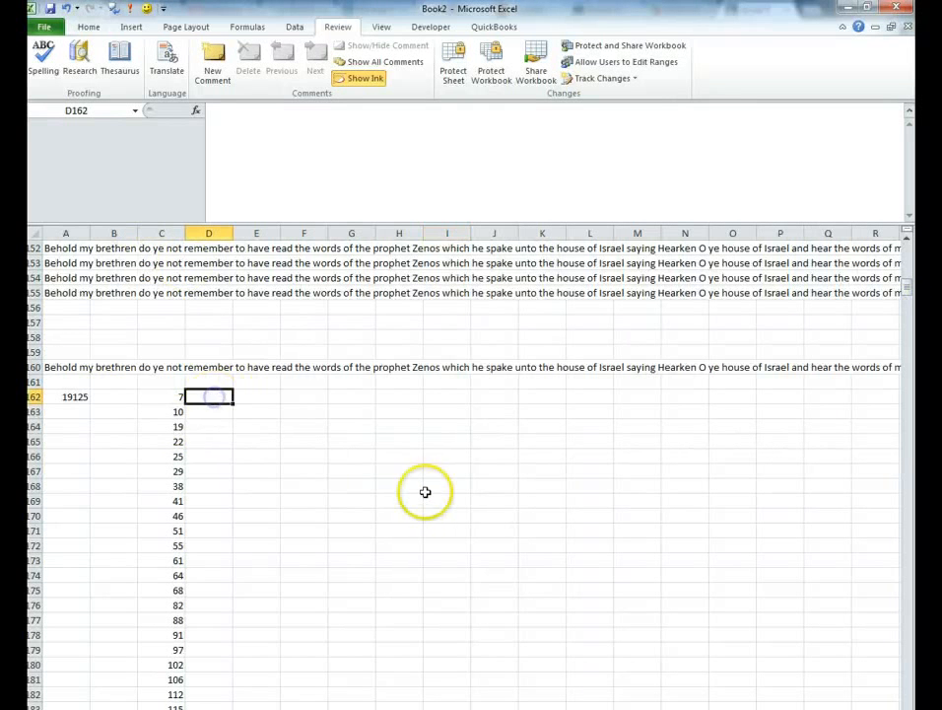
text(=lef)
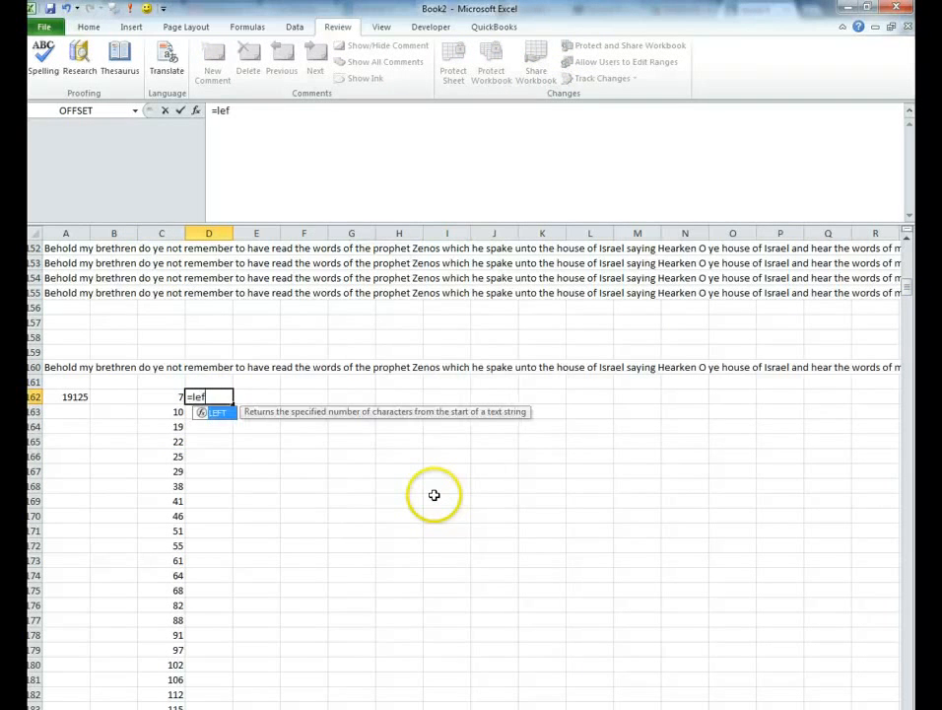
text(t()
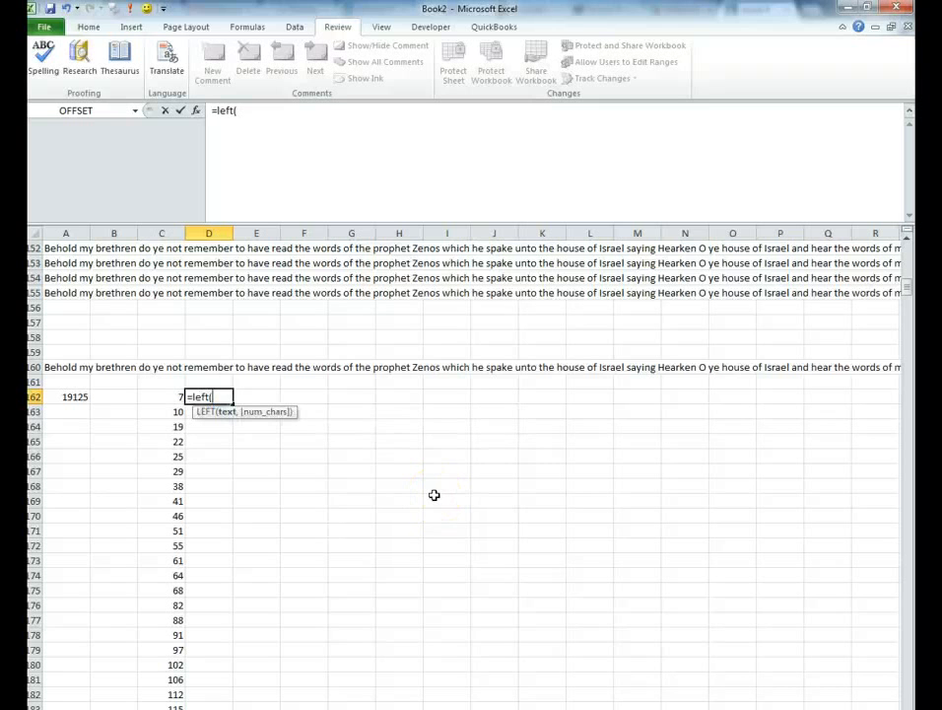
click(69, 366)
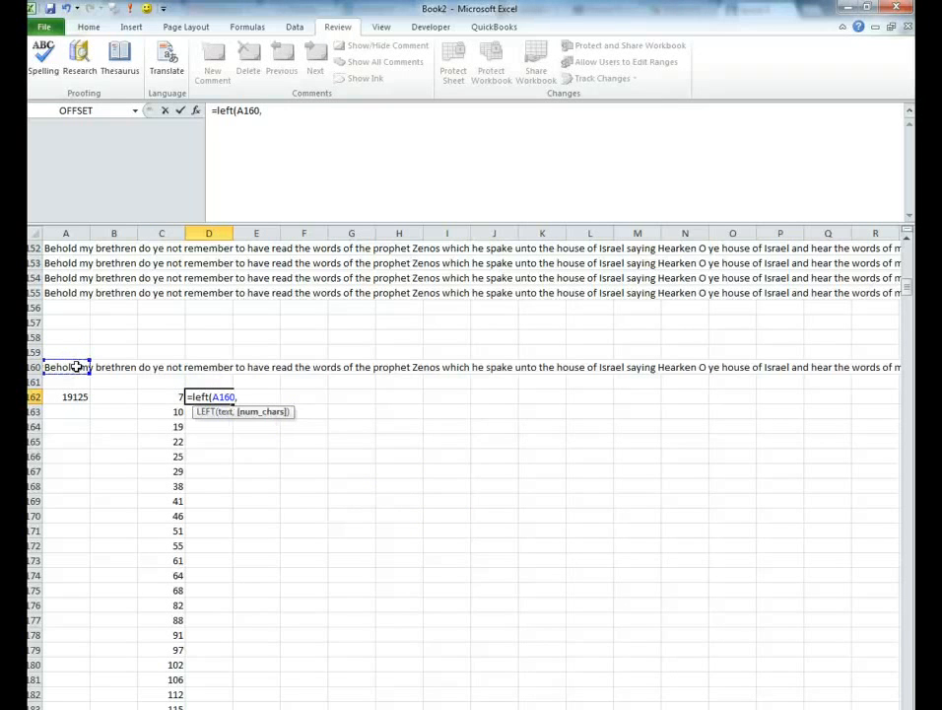
text(,)
click(162, 397)
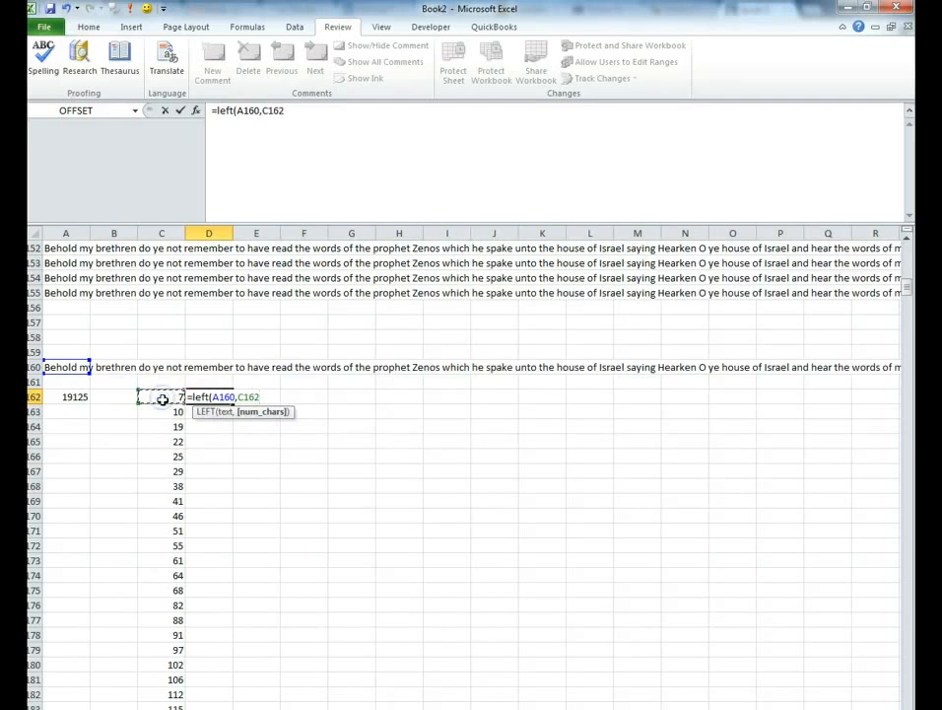
text(-1)
key(Return)
Step: Enter =MID($A$160,C162+1,C163-C162-1) in D163 to extract the word between the spaces located in C162 and C163
click(164, 412)
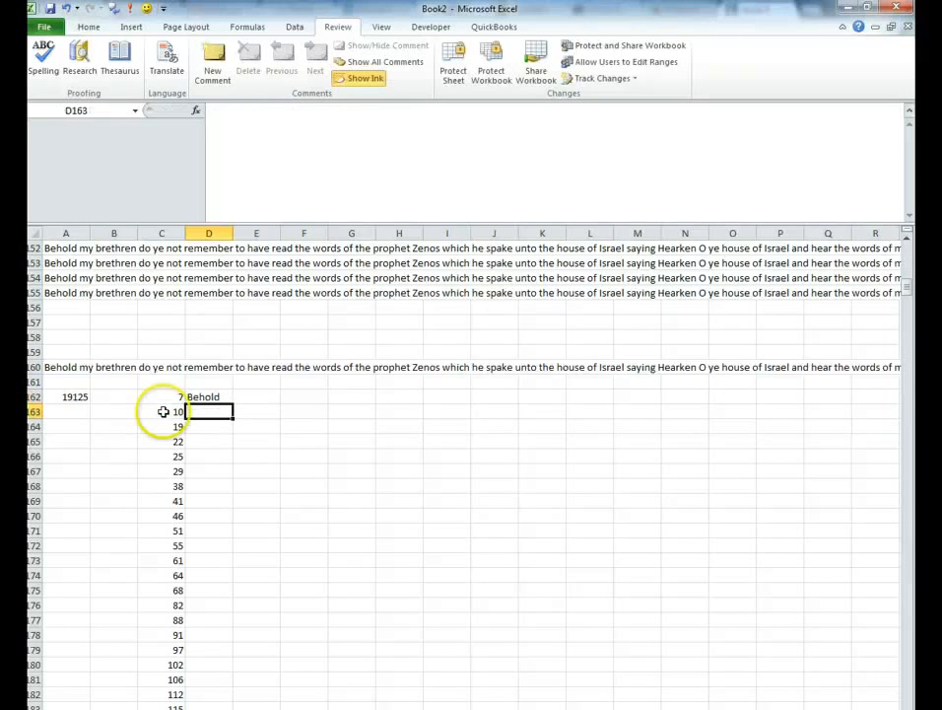
text(=mid)
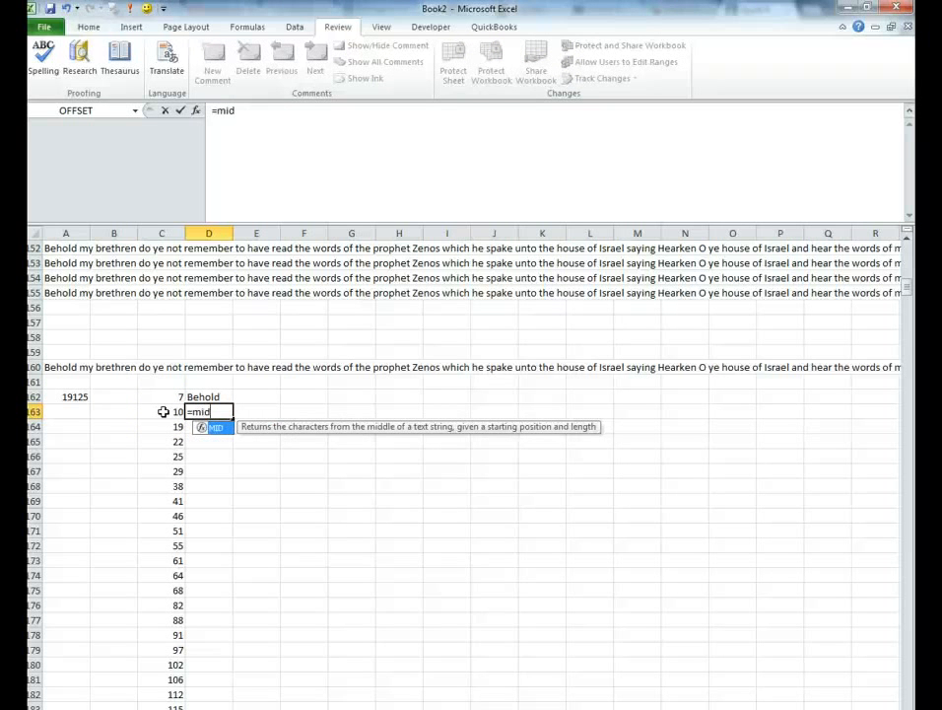
text(()
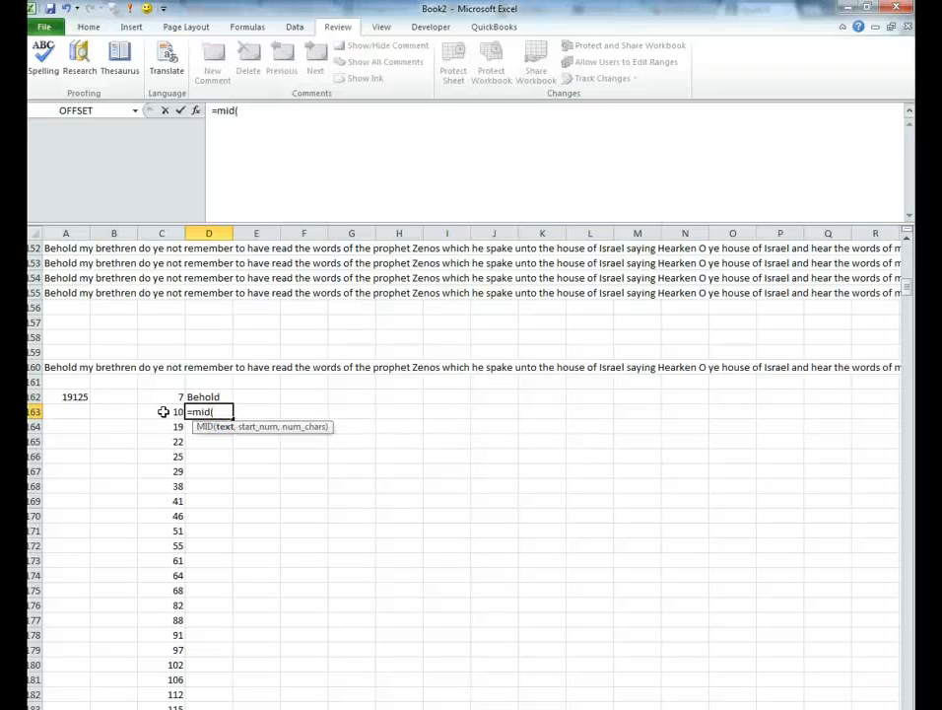
click(51, 367)
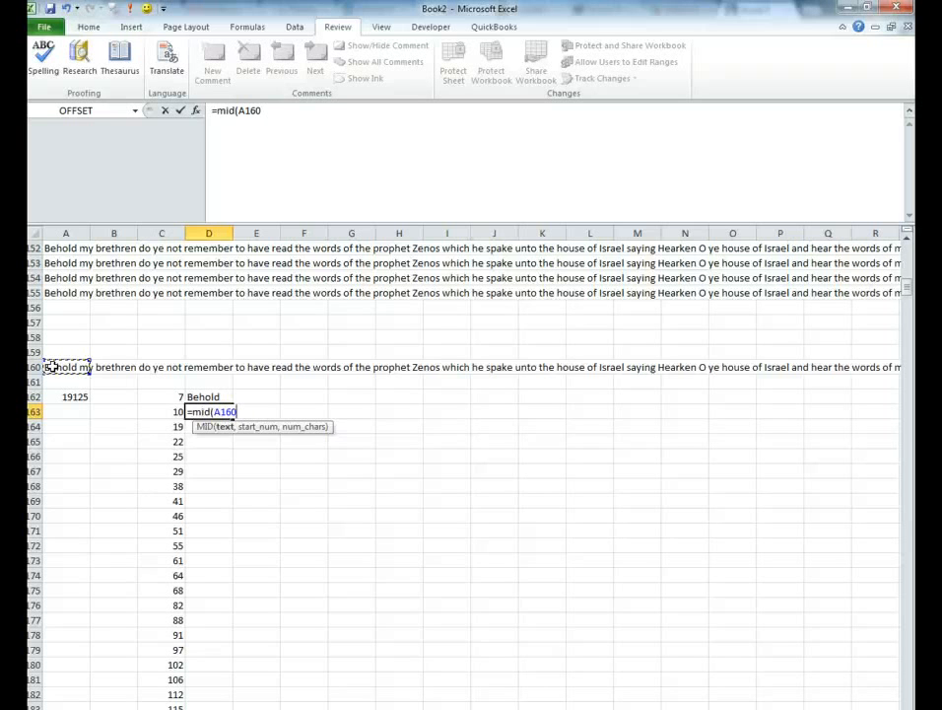
key(F4)
text(,)
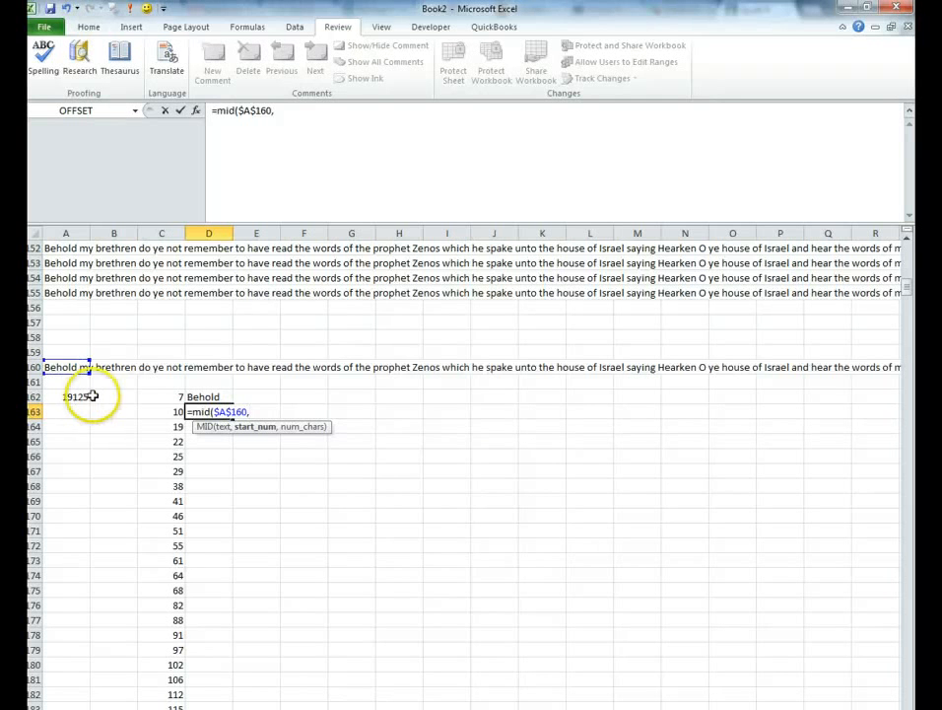
click(163, 397)
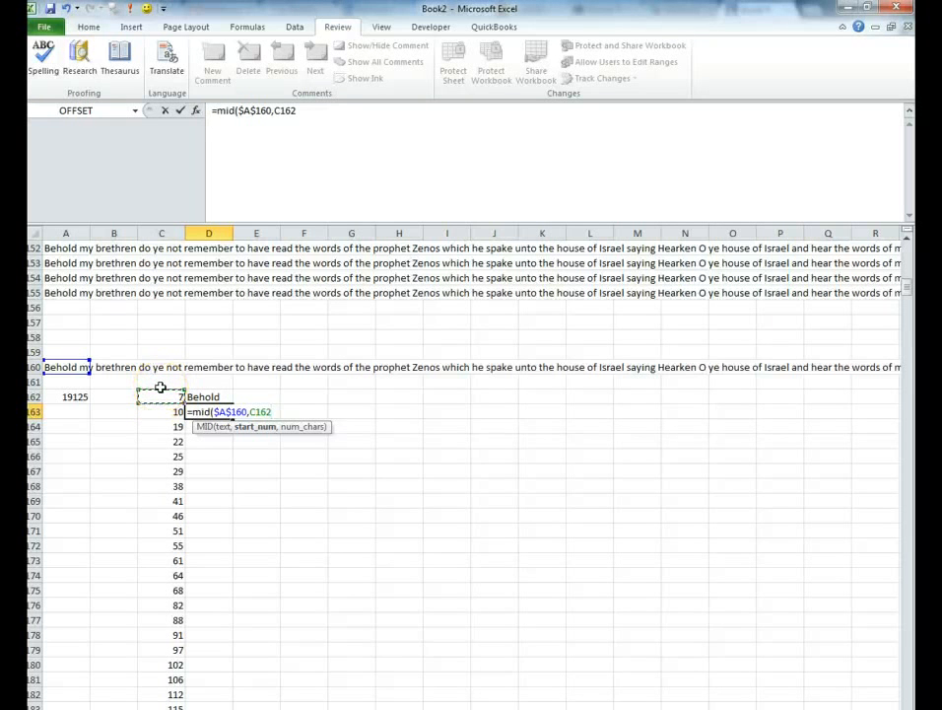
text(+1,)
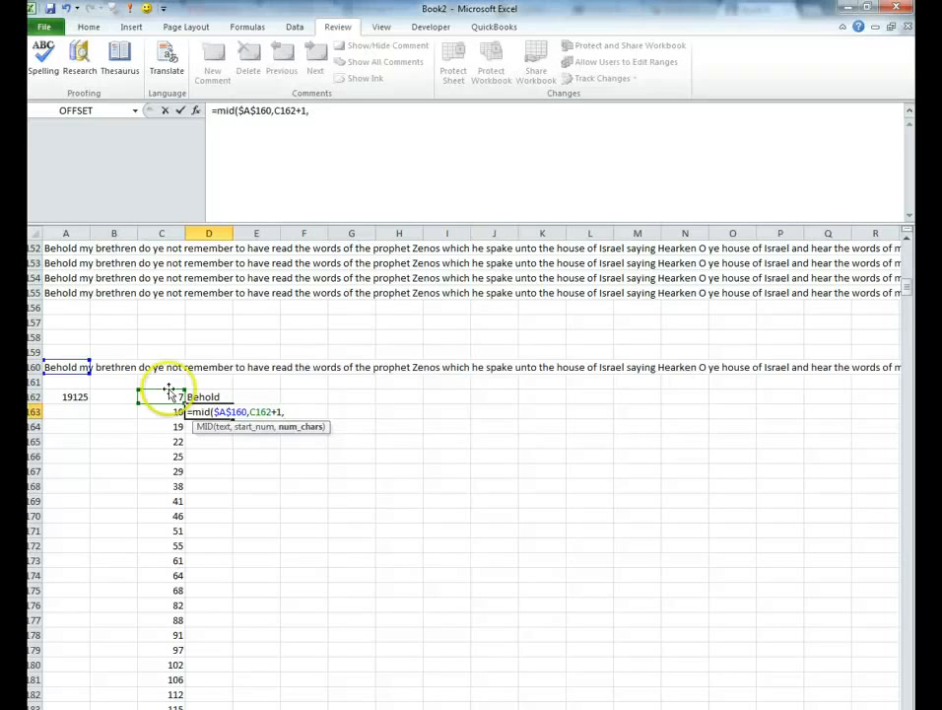
click(172, 413)
text(-)
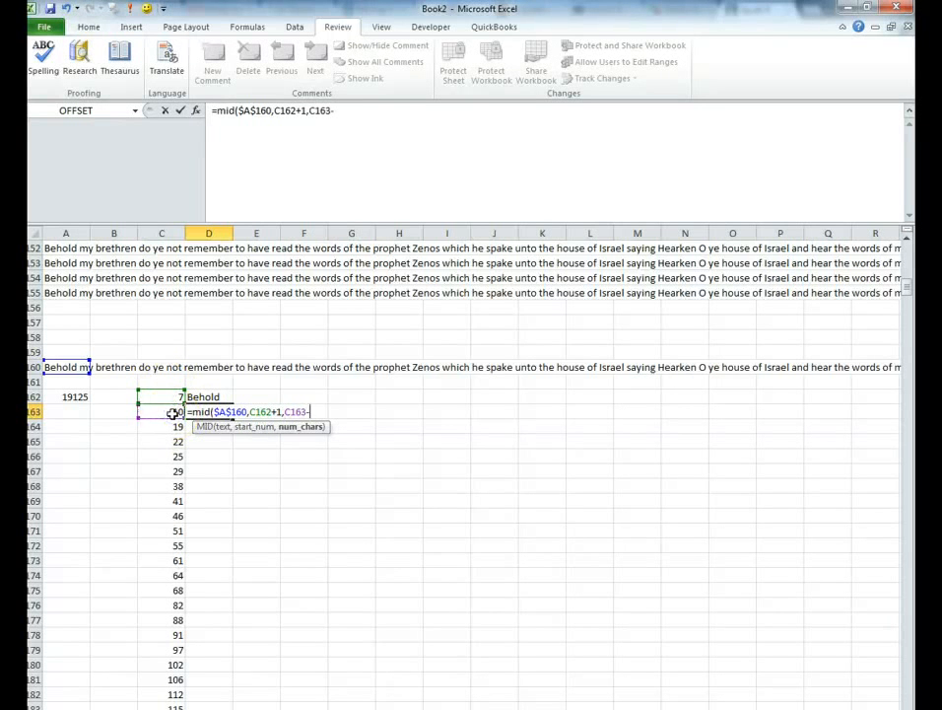
click(169, 399)
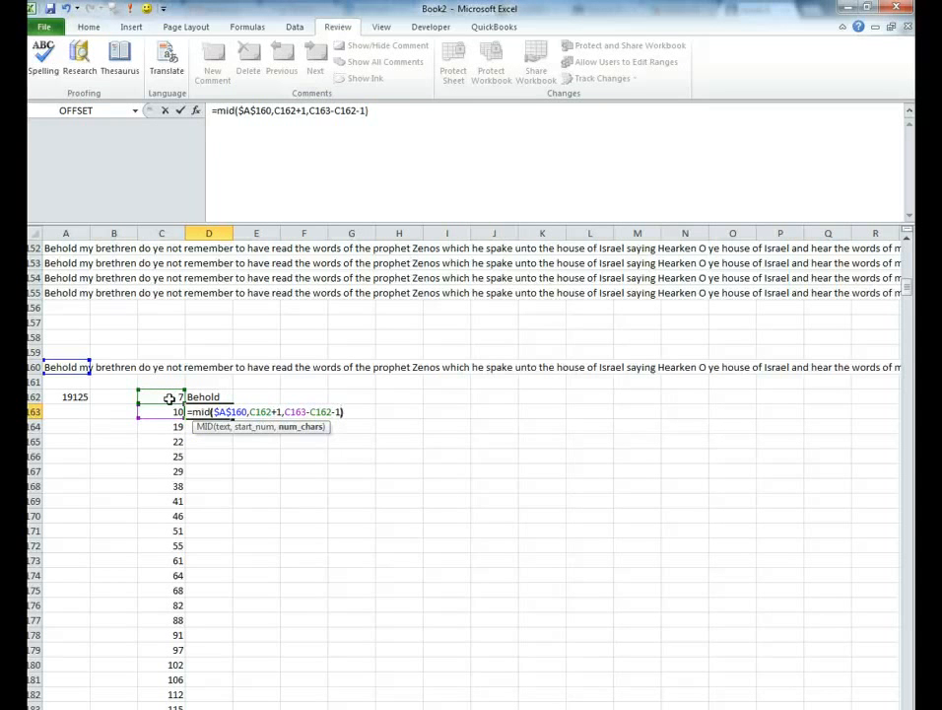
key(Return)
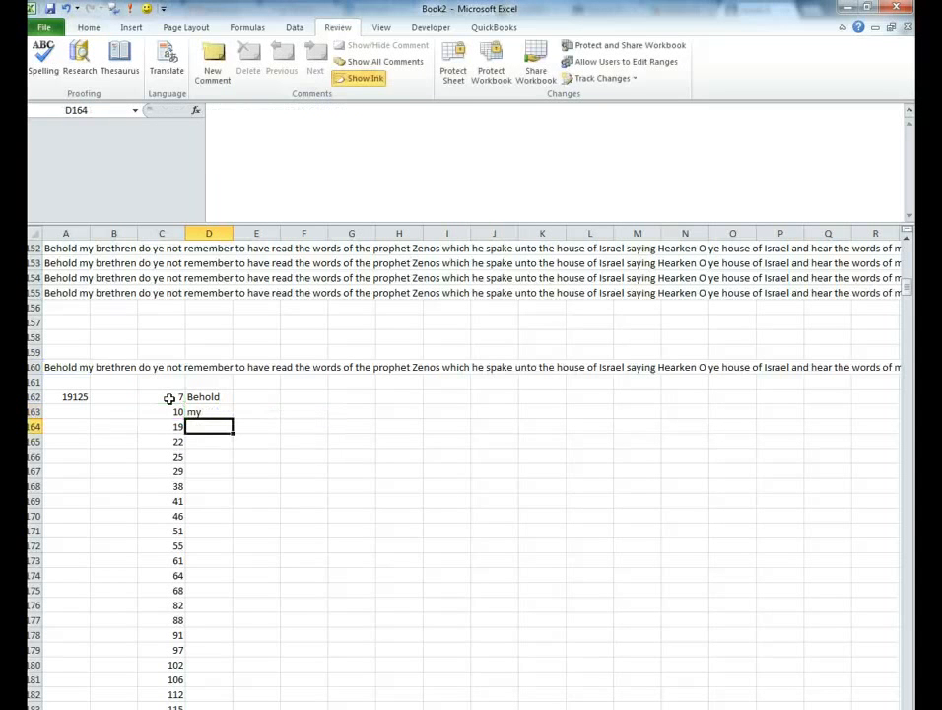
Step: Fill the formula in D163 down column D alongside the space positions and check the extracted words
click(222, 414)
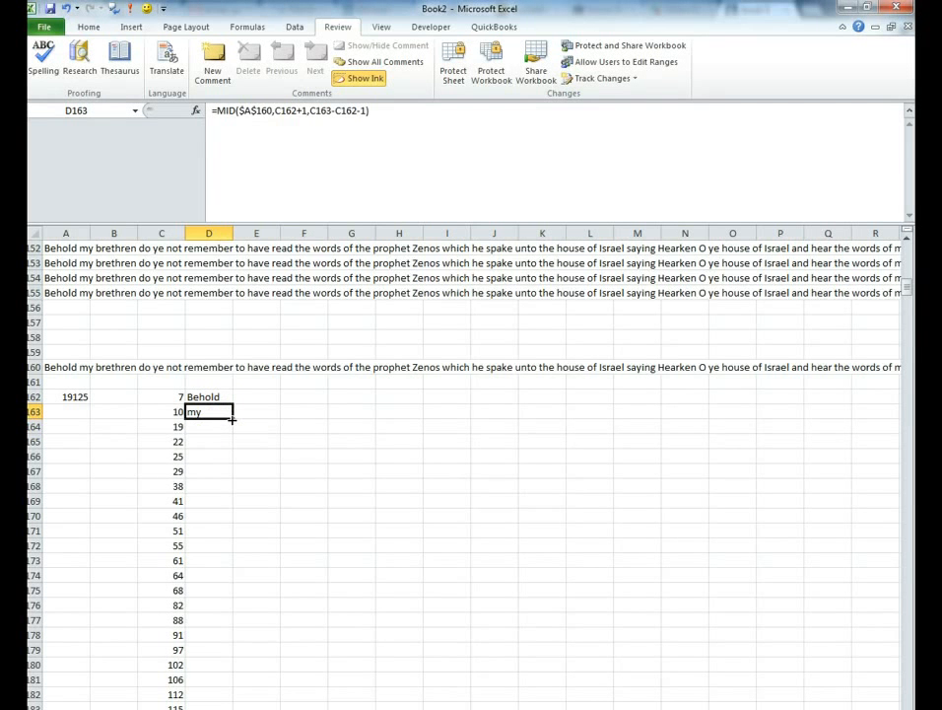
double_click(231, 418)
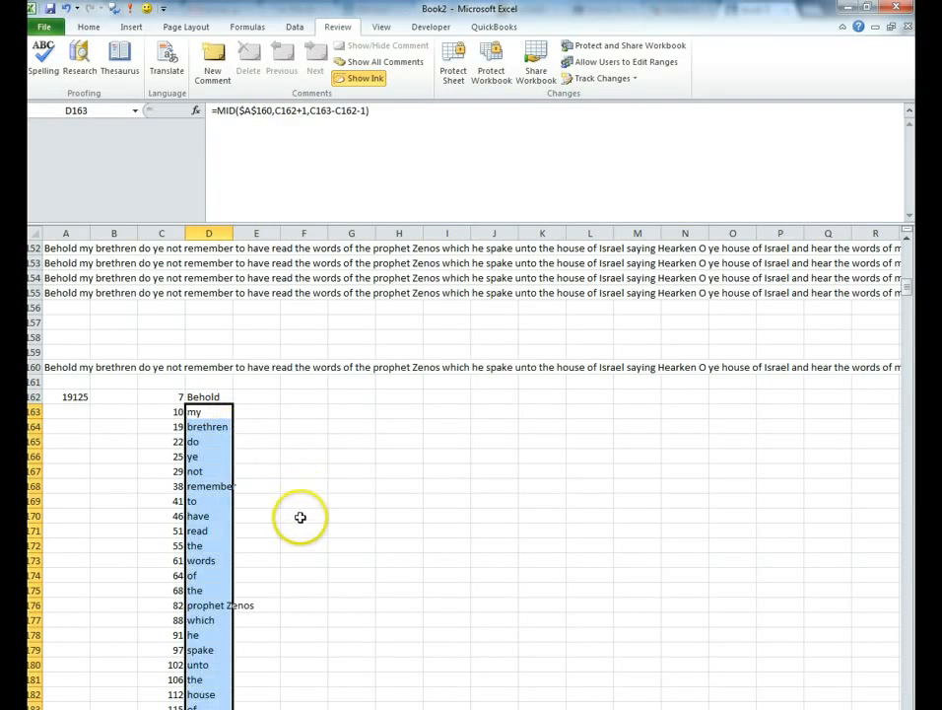
scroll(306, 508, down, 18)
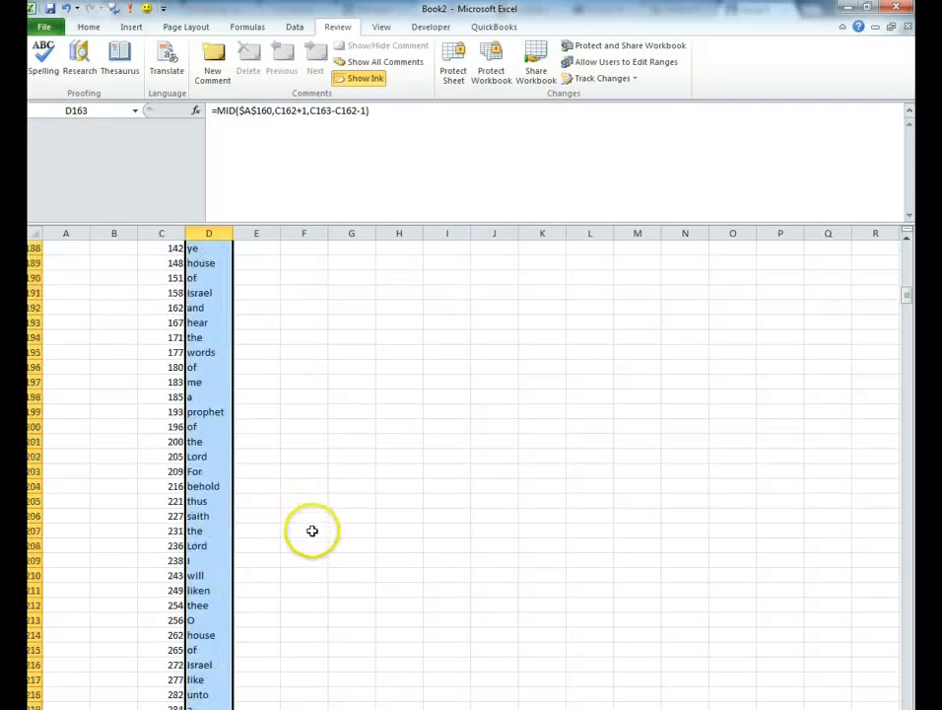
scroll(310, 547, down, 4)
scroll(296, 434, up, 3)
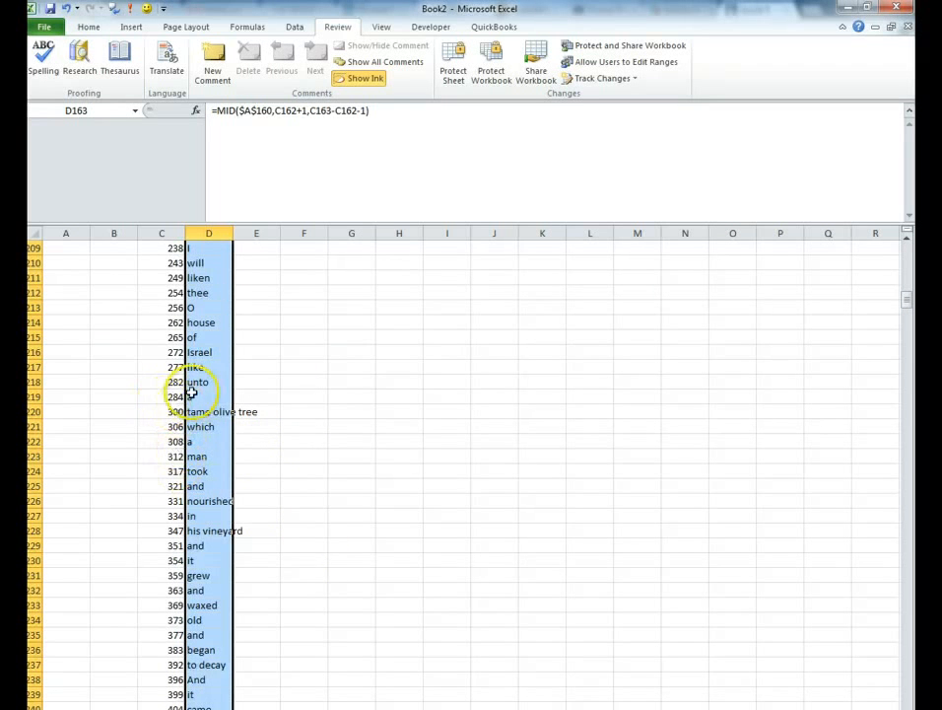
scroll(258, 534, up, 9)
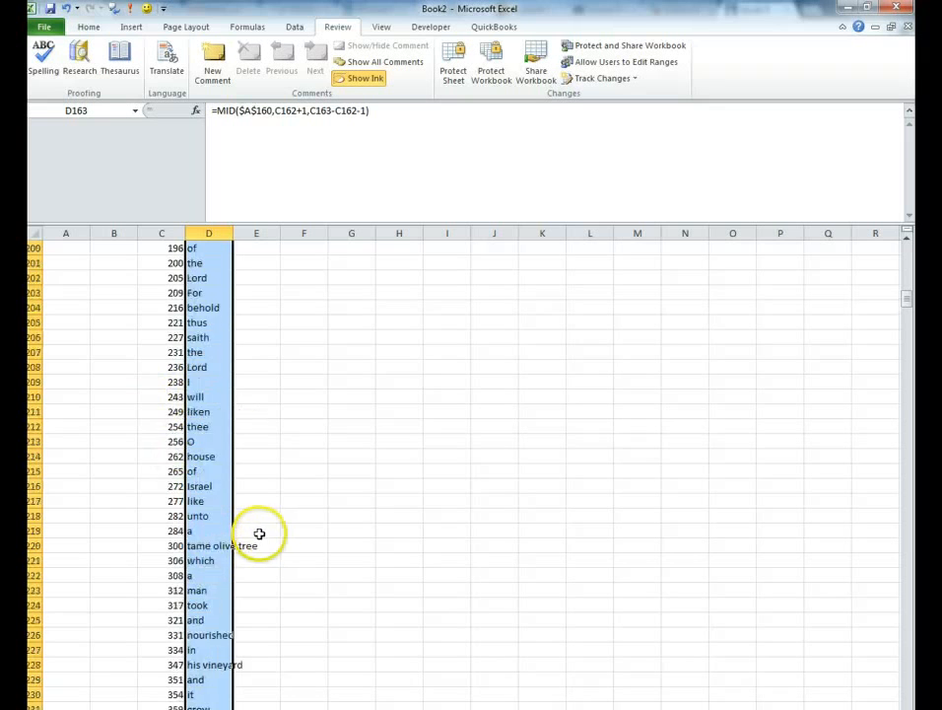
scroll(264, 533, up, 14)
scroll(260, 528, down, 5)
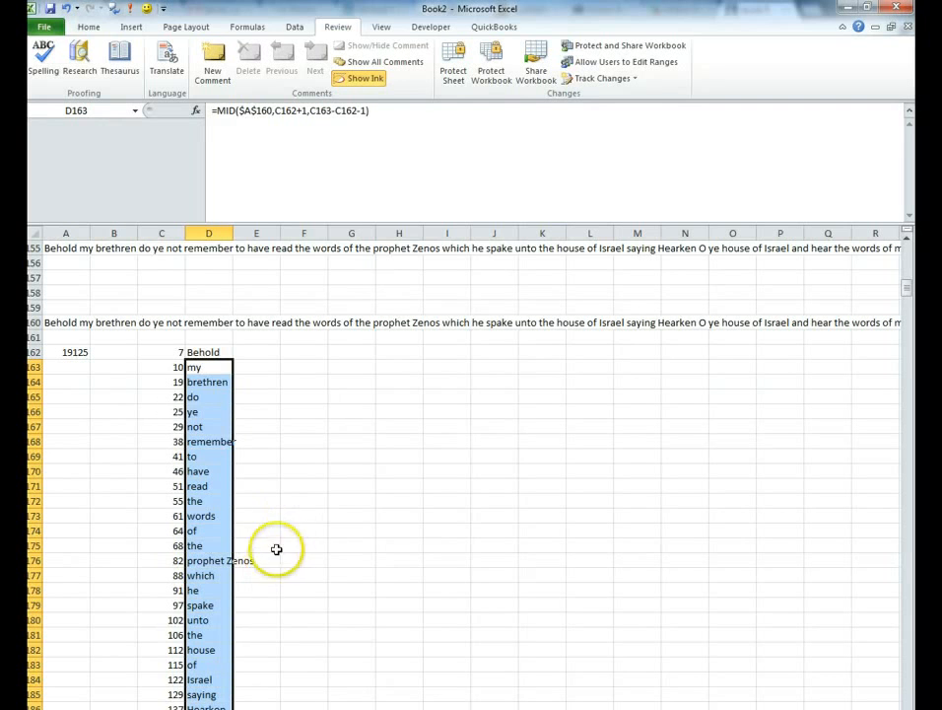
click(312, 500)
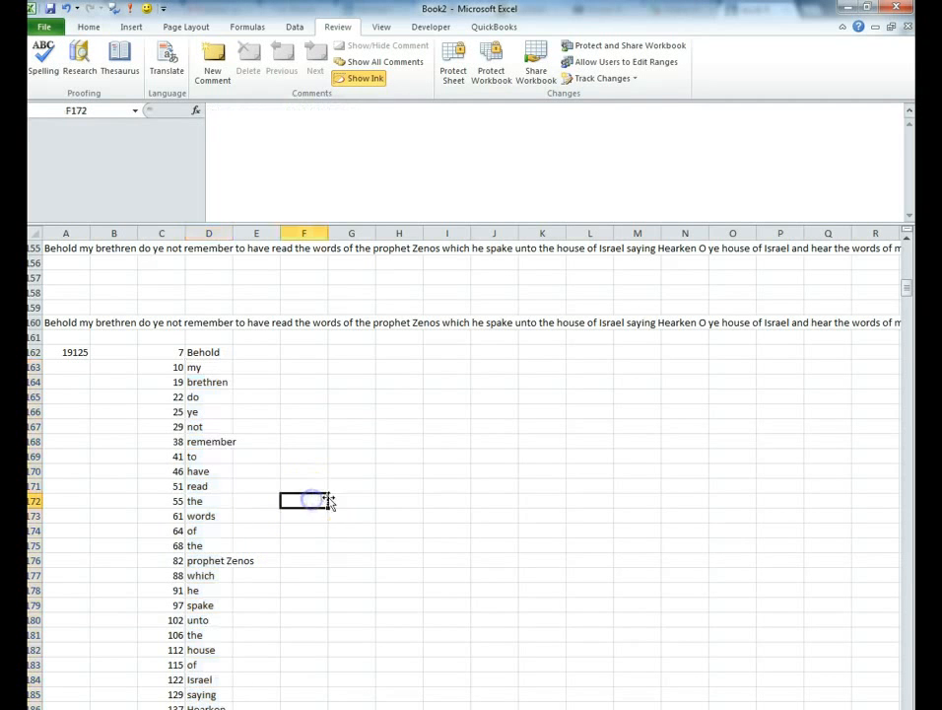
Step: Enter =MID(A162,68,90) in H164 to pull out a test passage starting at character 68
click(406, 382)
text(=)
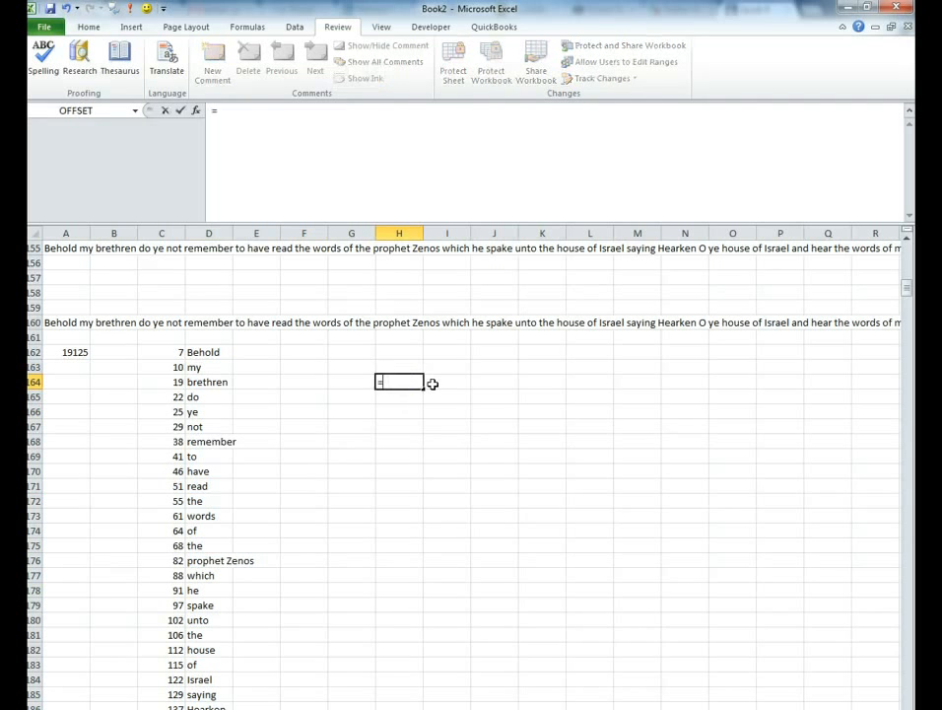
text(mid)
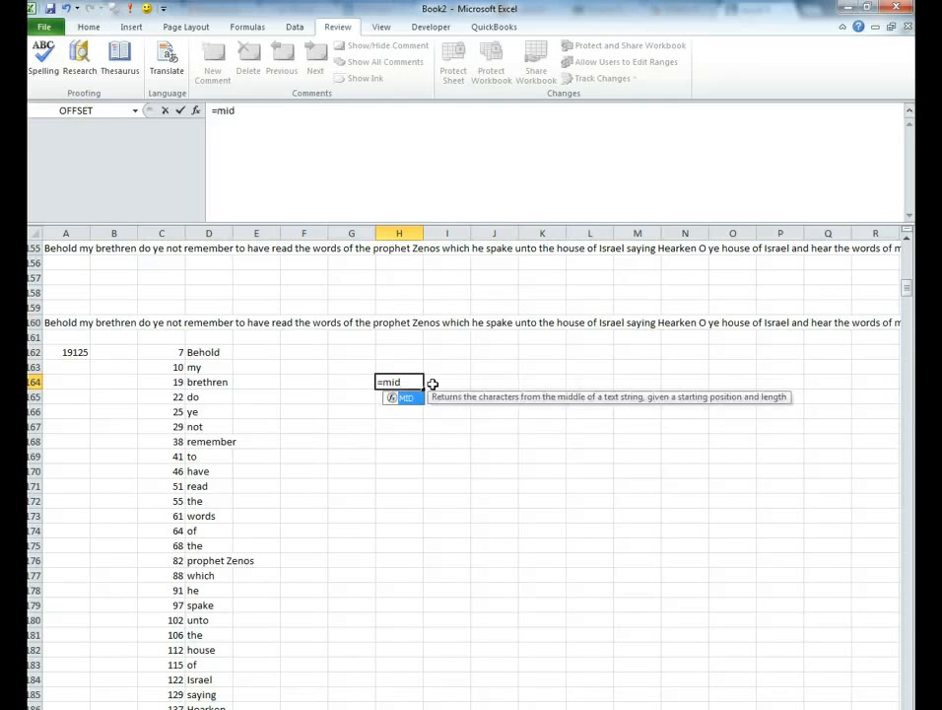
text((")
text(a162)
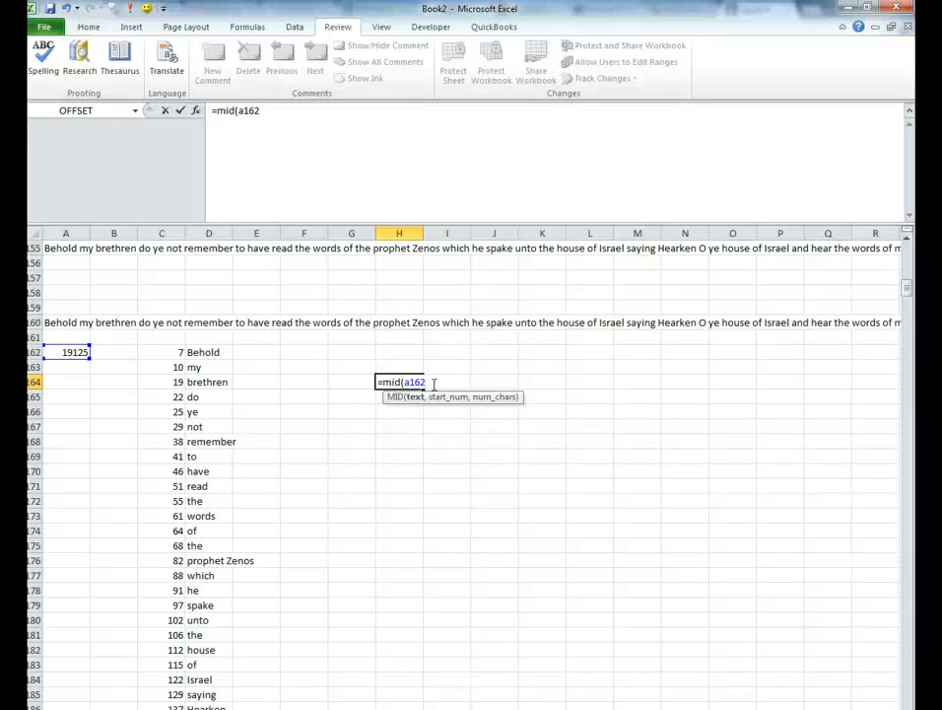
text(,)
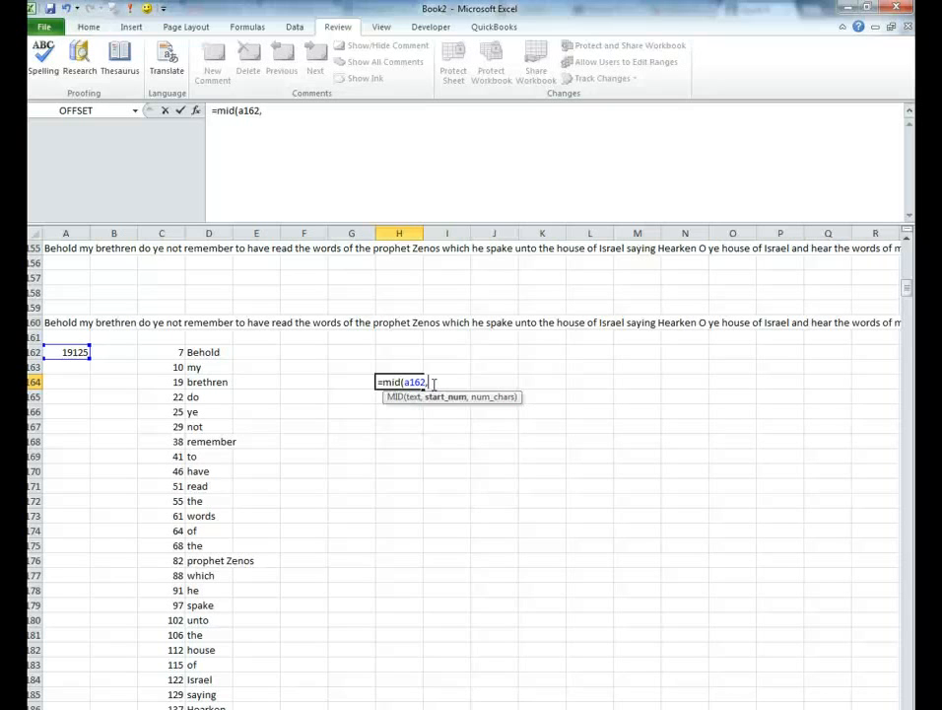
text(68,90)
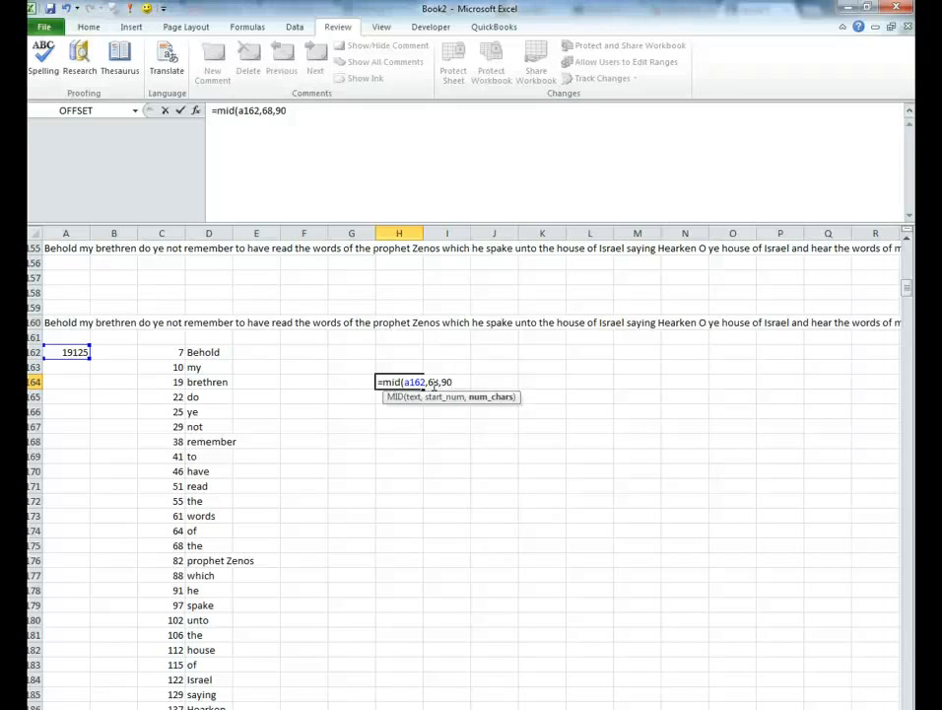
key(Return)
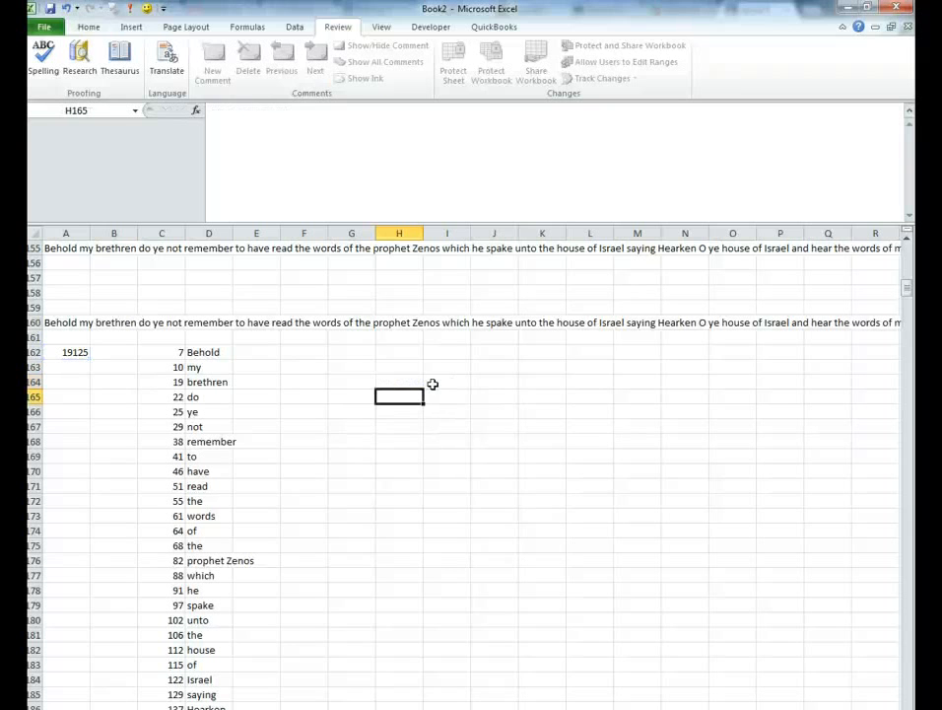
Step: Change the text reference in the H164 formula to A160 and examine the extracted passage around "prophet Zenos"
click(403, 382)
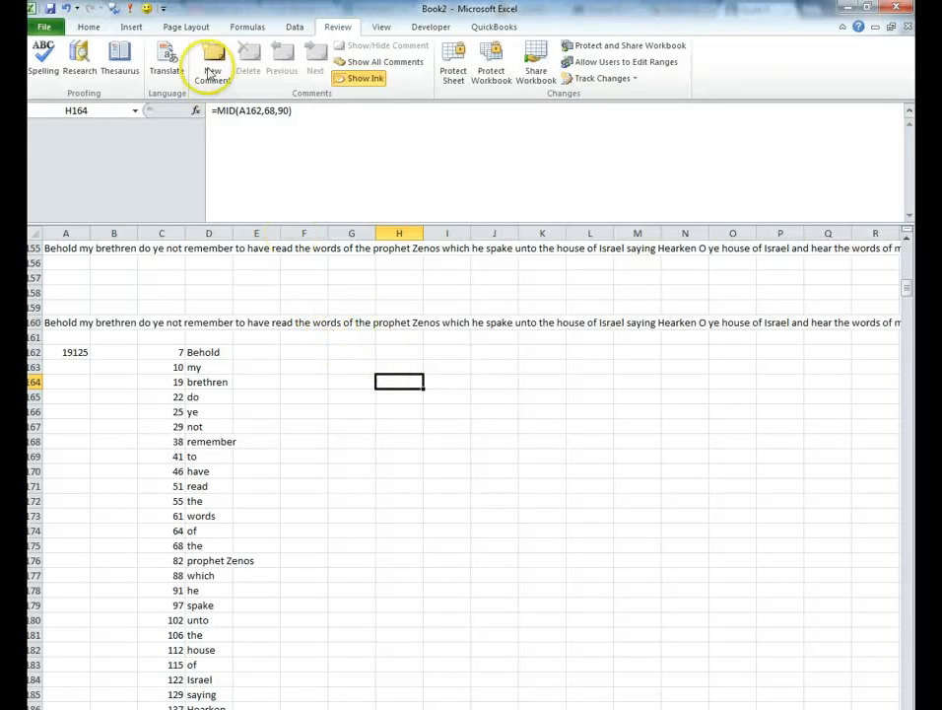
click(252, 113)
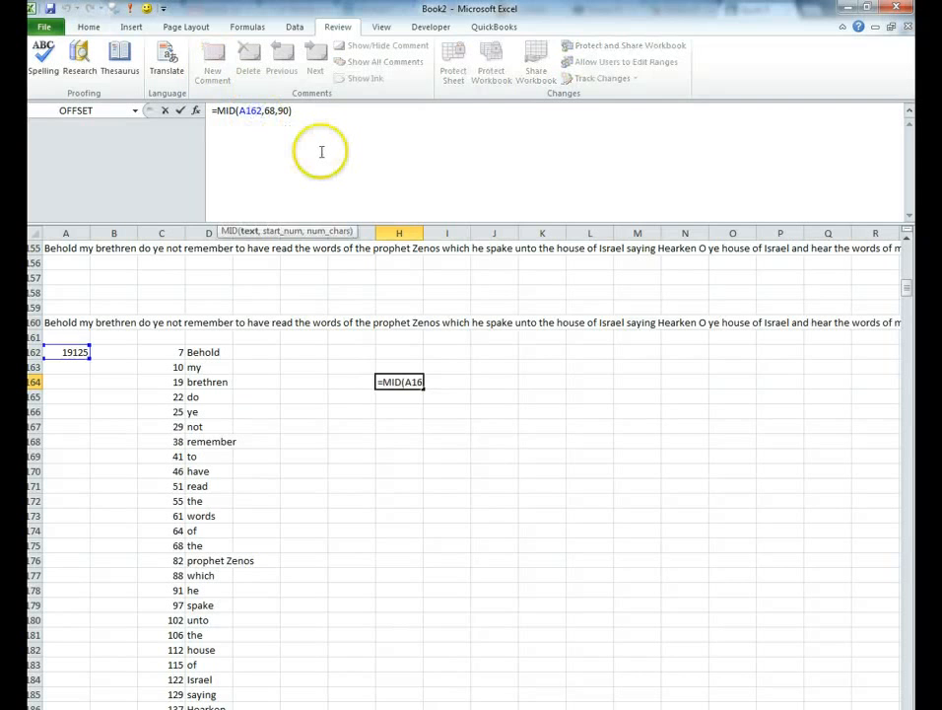
key(BackSpace)
text(0)
key(Return)
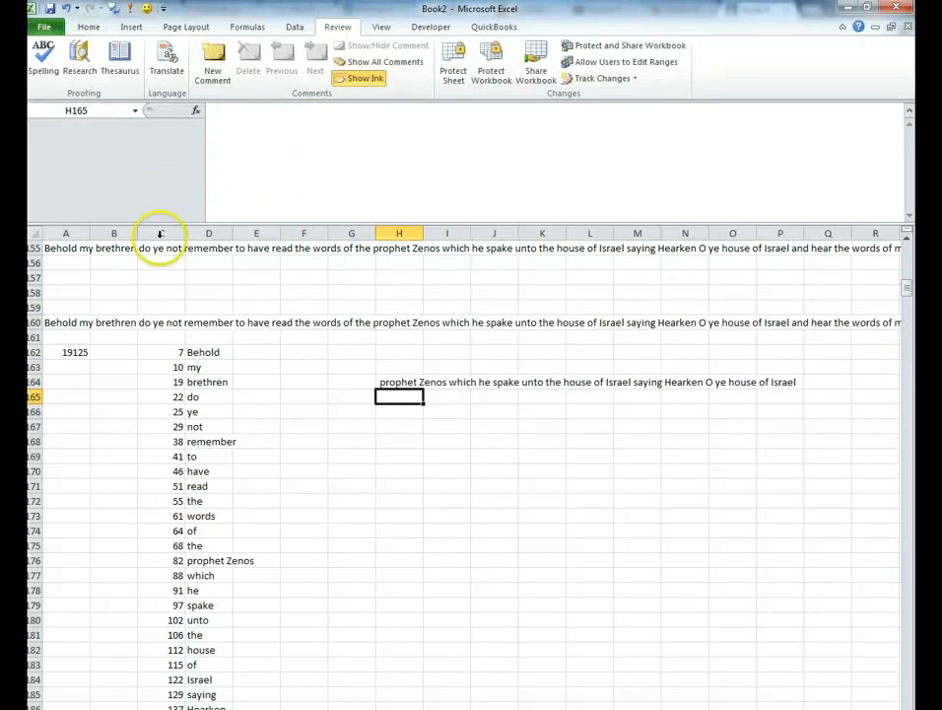
click(401, 384)
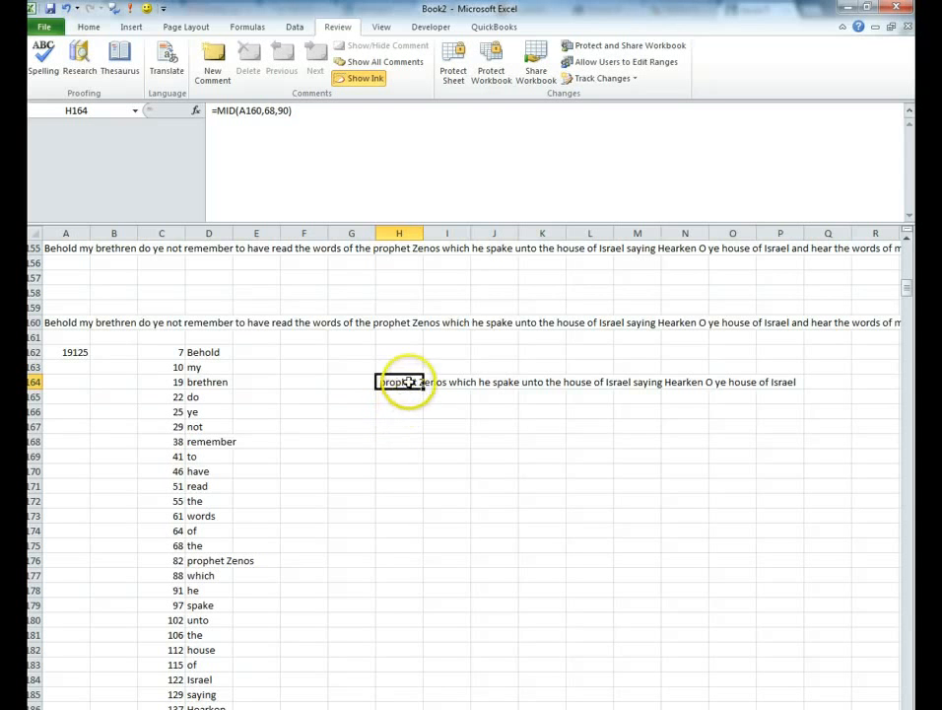
click(359, 411)
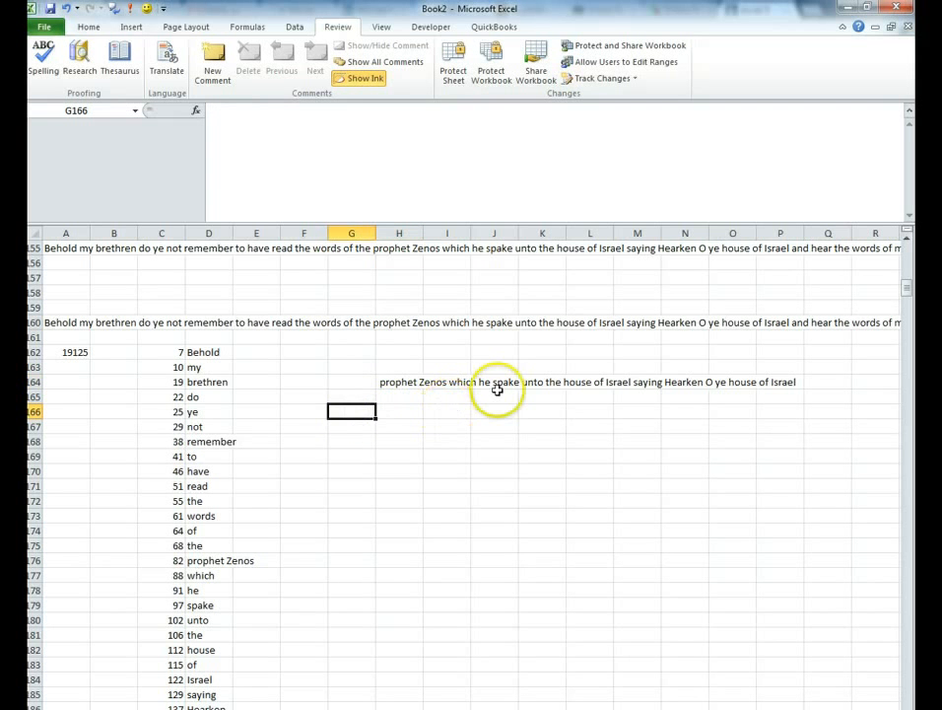
Step: Number the cells G166 to G180 from 1 to 15 as a character position series
text(1)
key(Return)
text(2)
key(Return)
text(3)
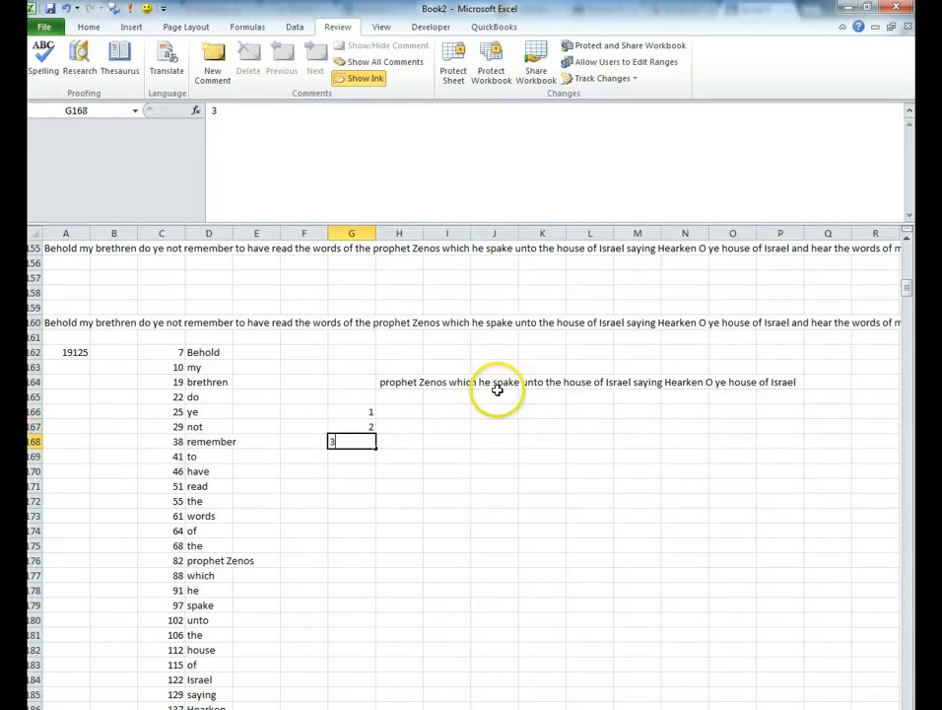
key(Up)
key(Up)
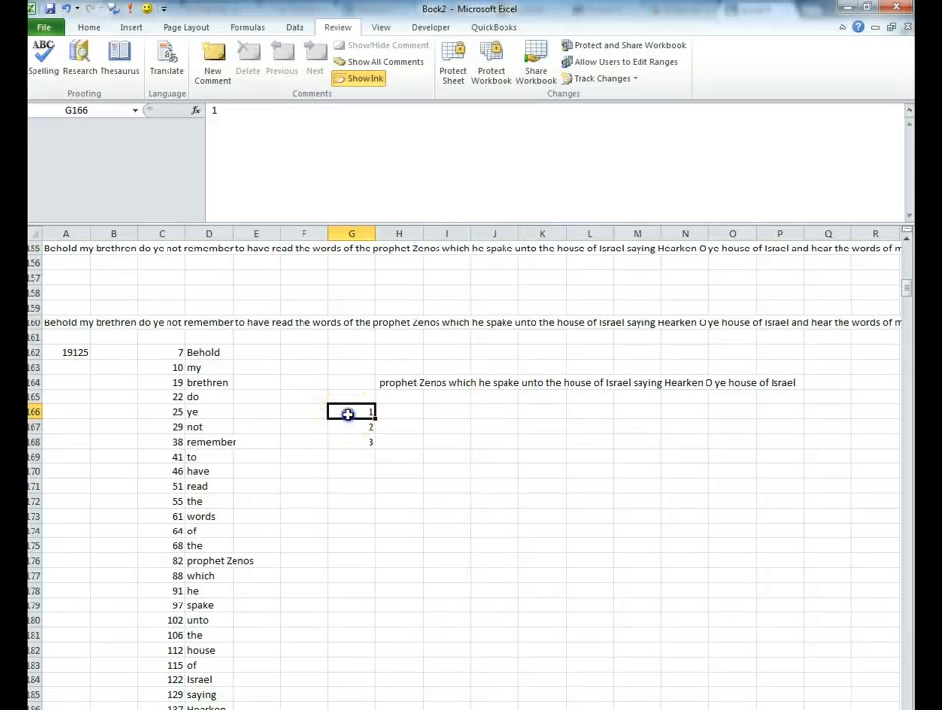
drag(347, 412, 377, 623)
Step: Enter =MID(H164,1,1) in H166 to extract the first character of the test passage
click(402, 414)
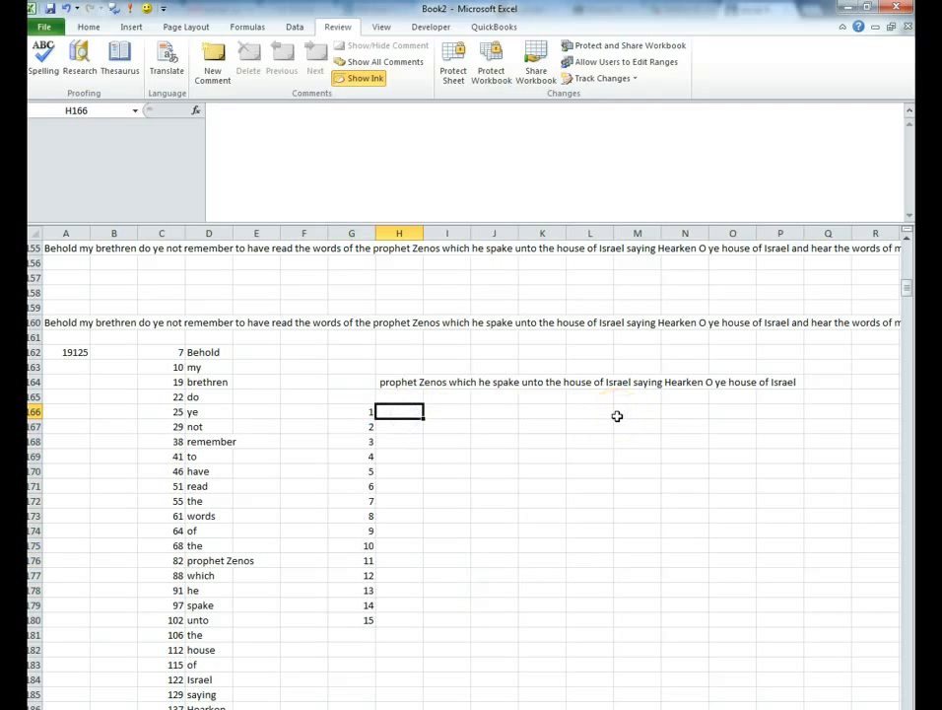
text(=)
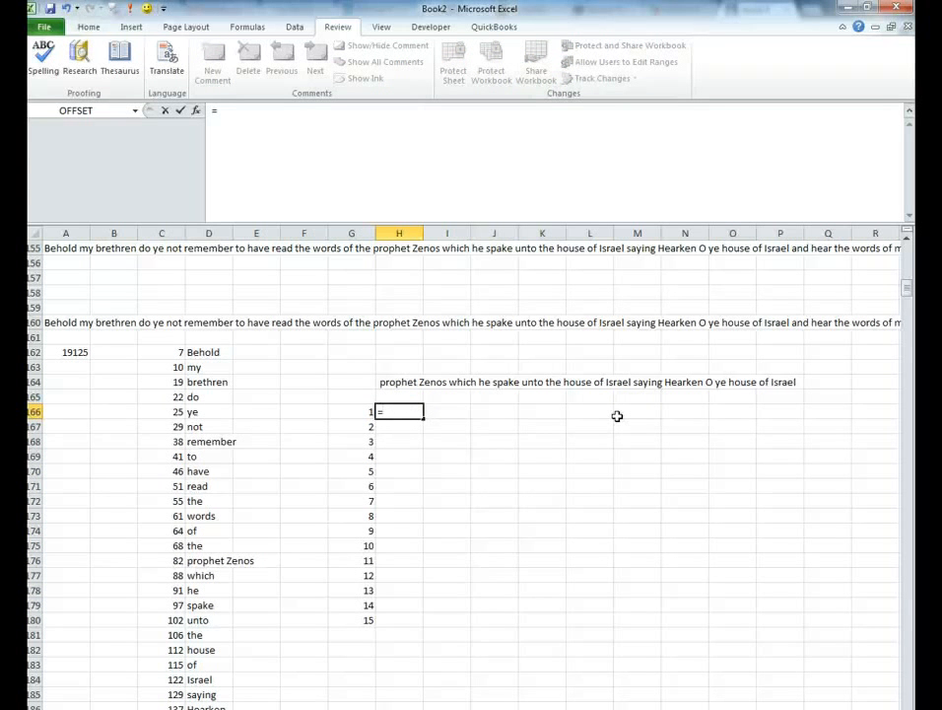
text(mid)
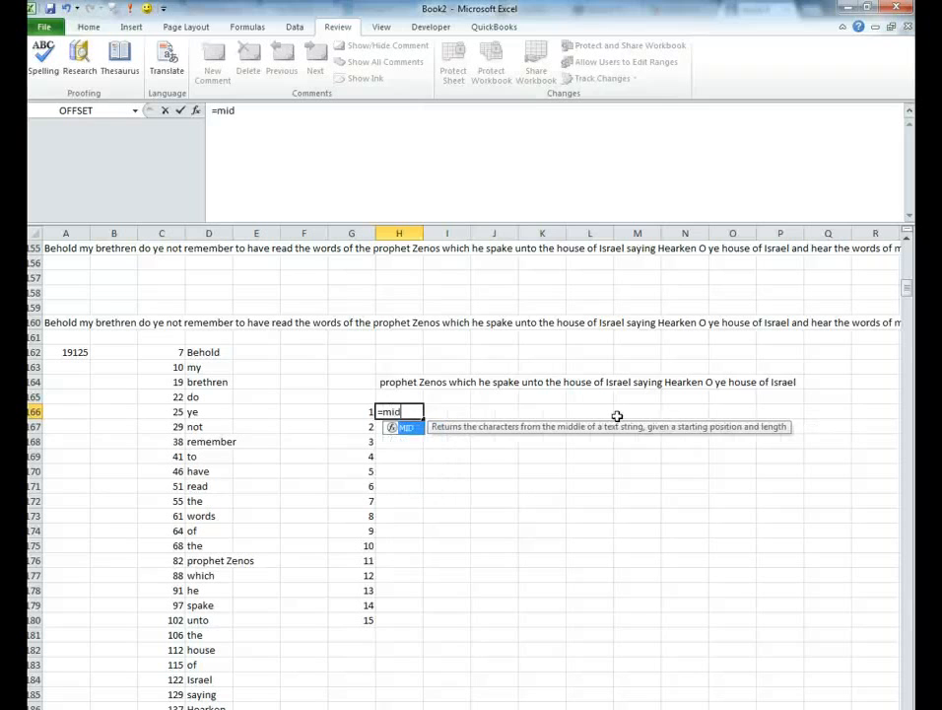
text(()
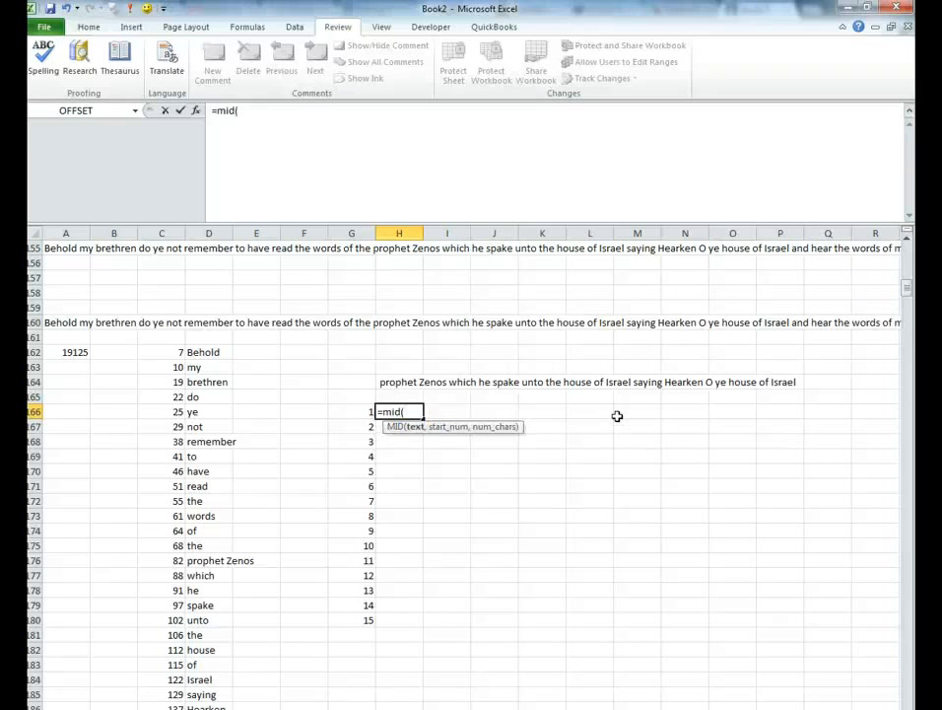
text(h164,)
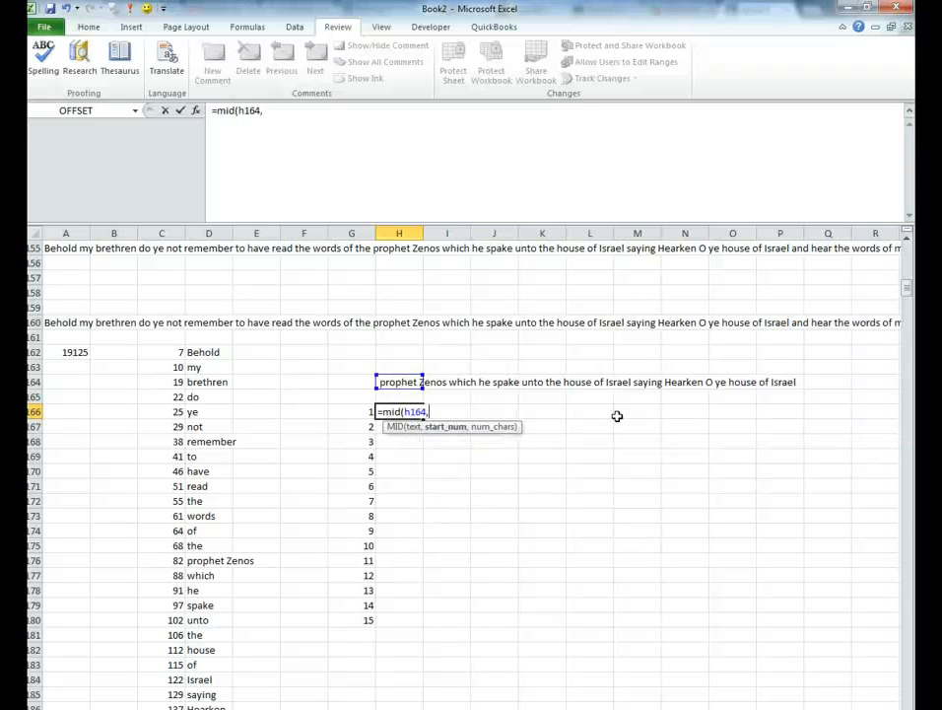
text(1,1)
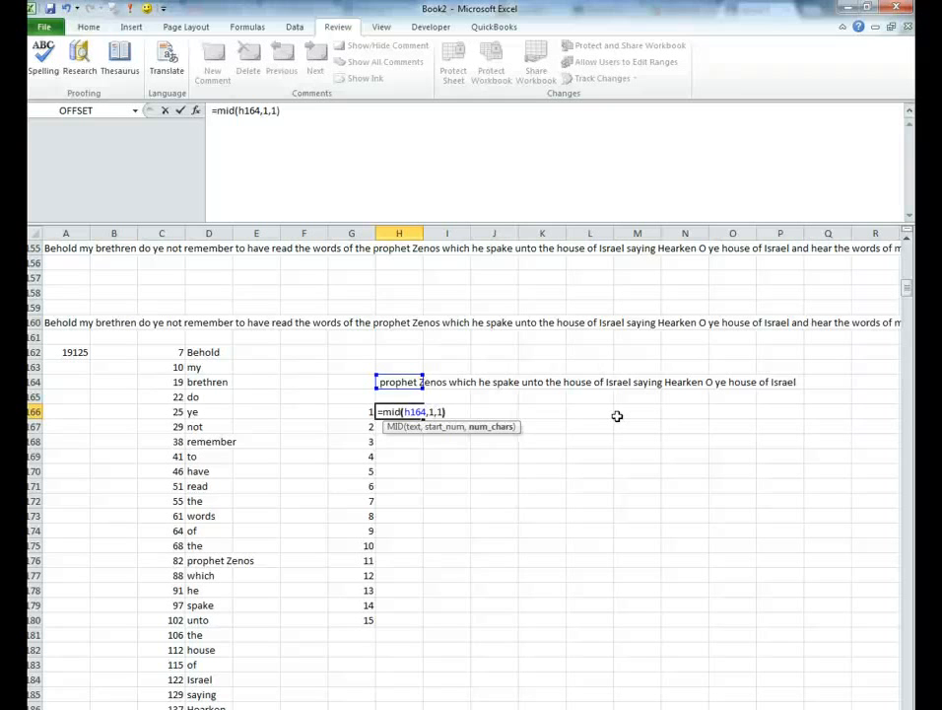
text())
key(Return)
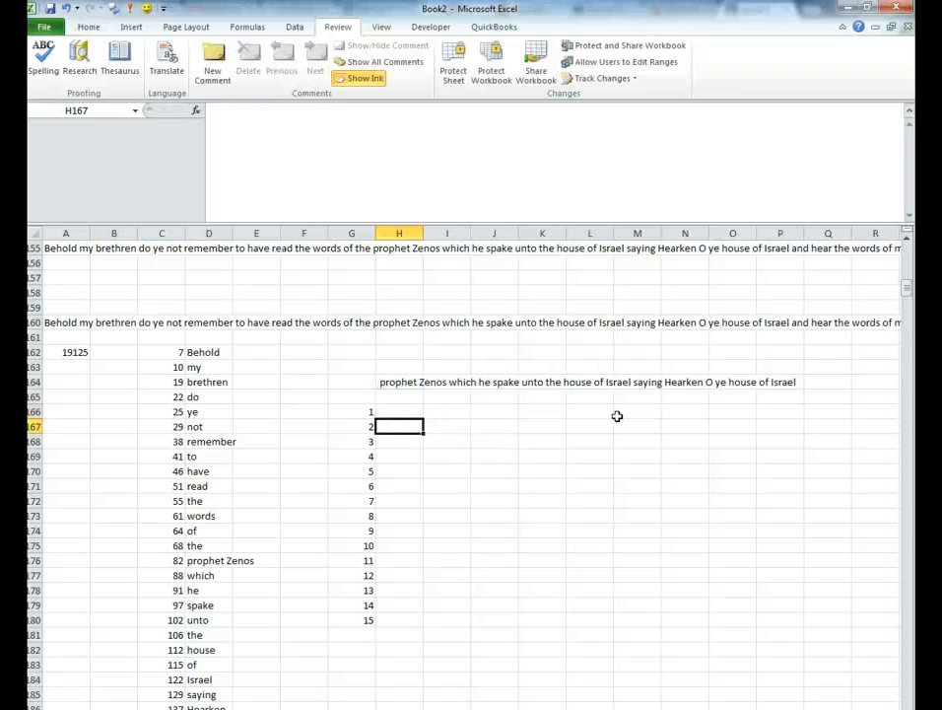
Step: Replace the start number in the H166 formula with a reference to G166
key(Up)
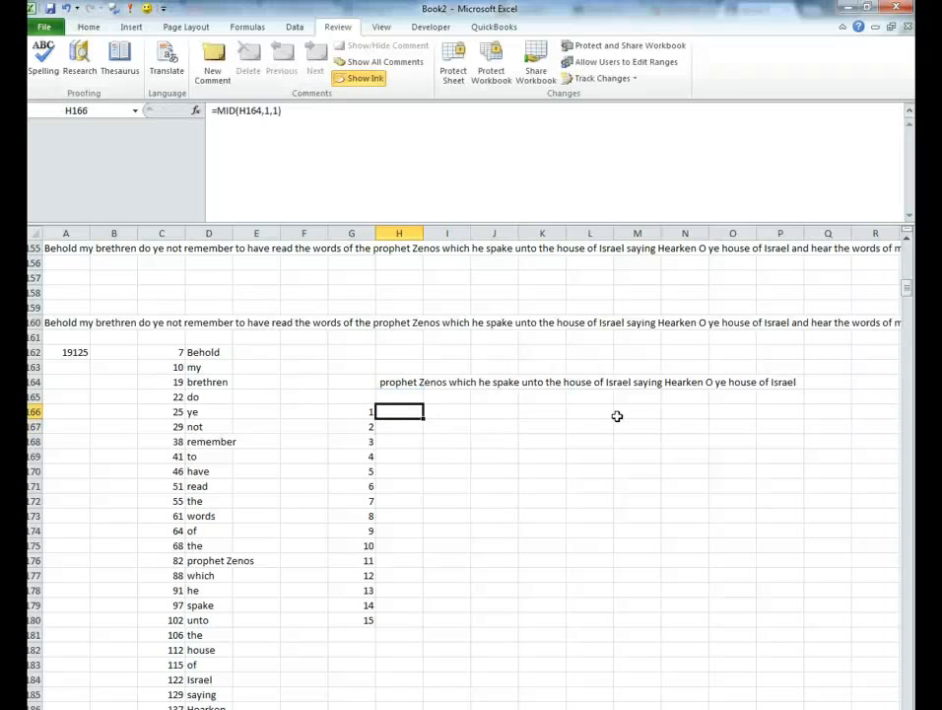
click(269, 110)
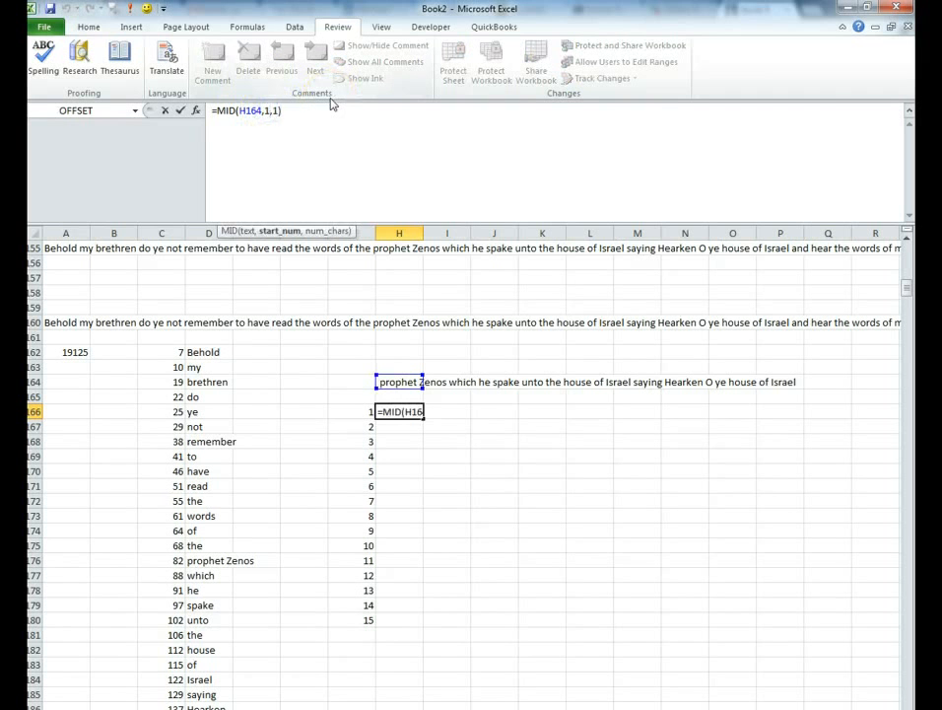
key(BackSpace)
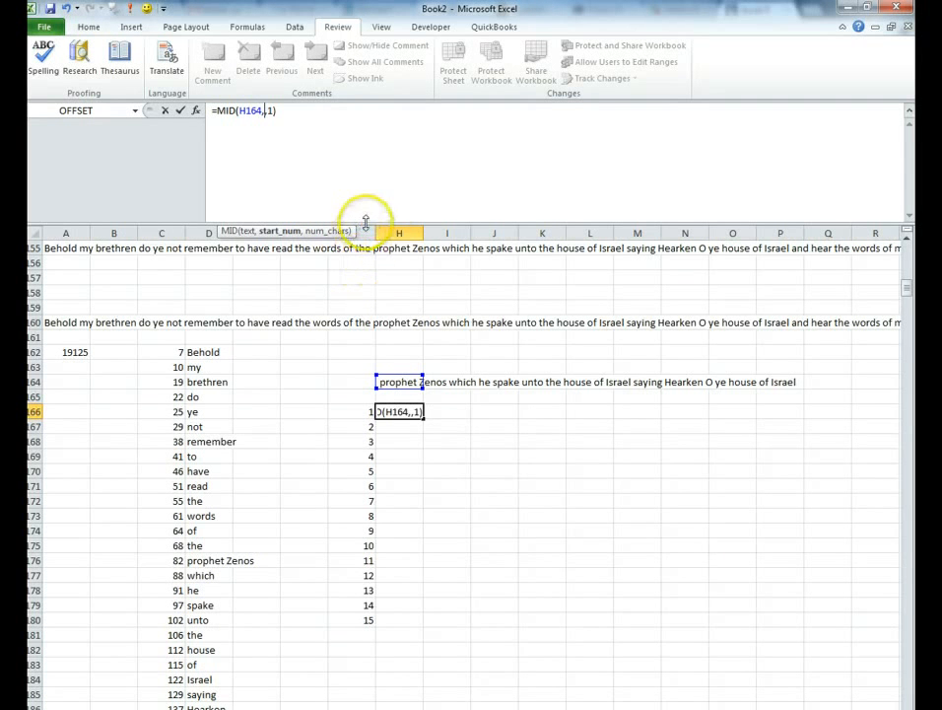
text(g)
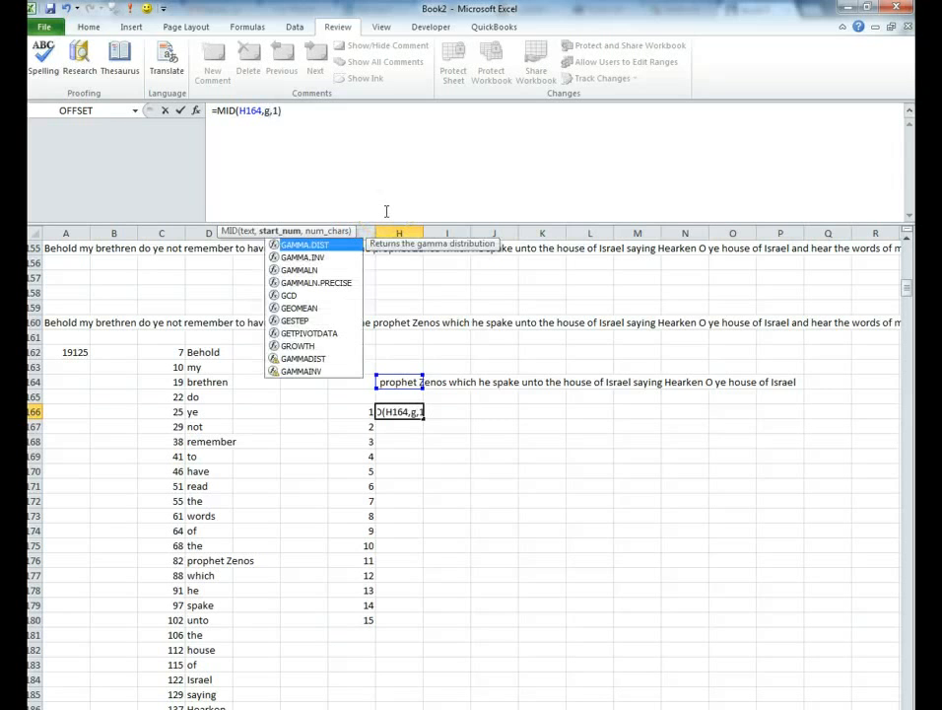
text(166)
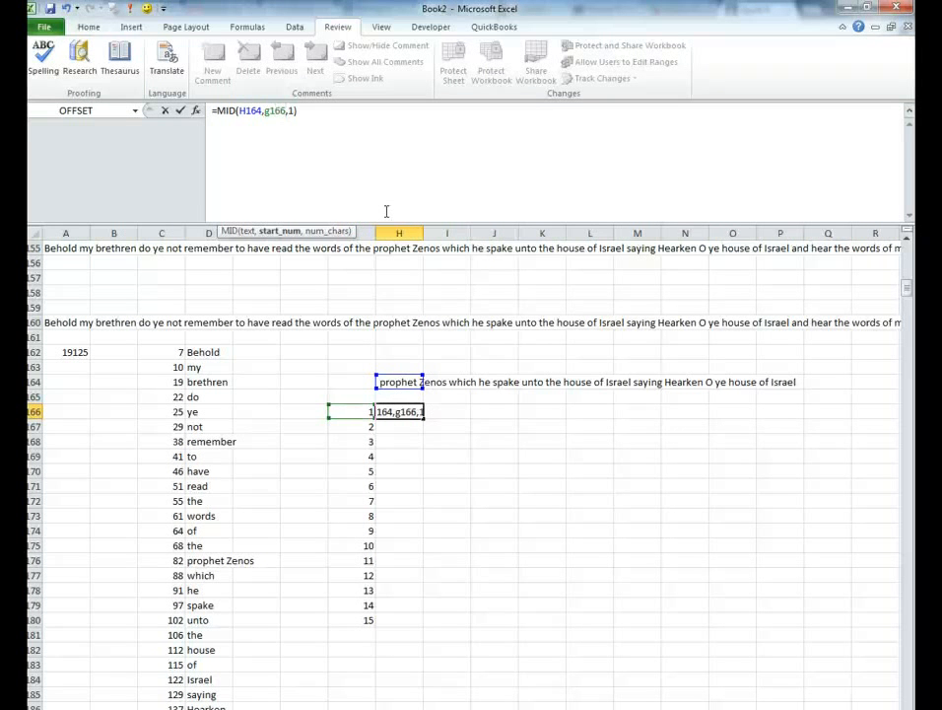
key(Return)
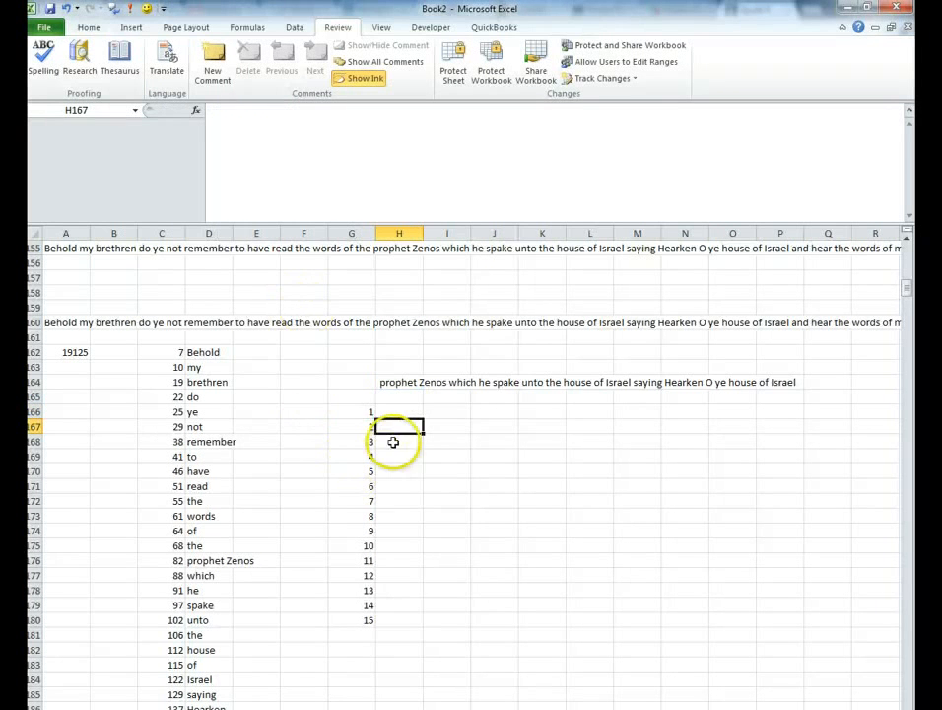
Step: Fill the H166 formula down to H181 and check the cell references in the original and copied formulas
click(418, 414)
drag(423, 419, 414, 641)
click(492, 577)
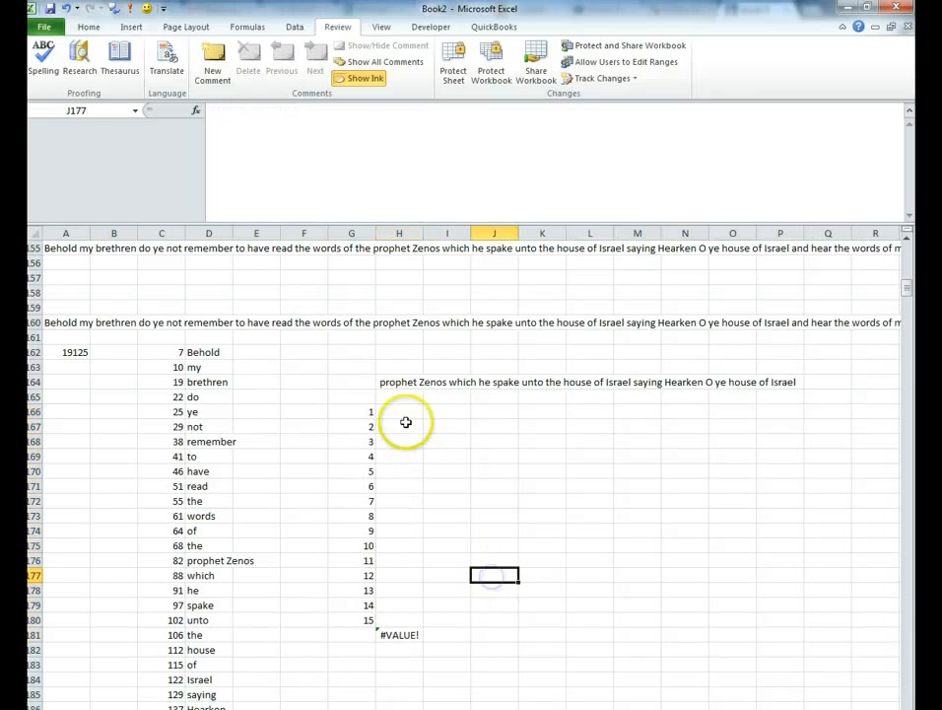
click(400, 412)
key(BackSpace)
text(=MID(H164,G166,1))
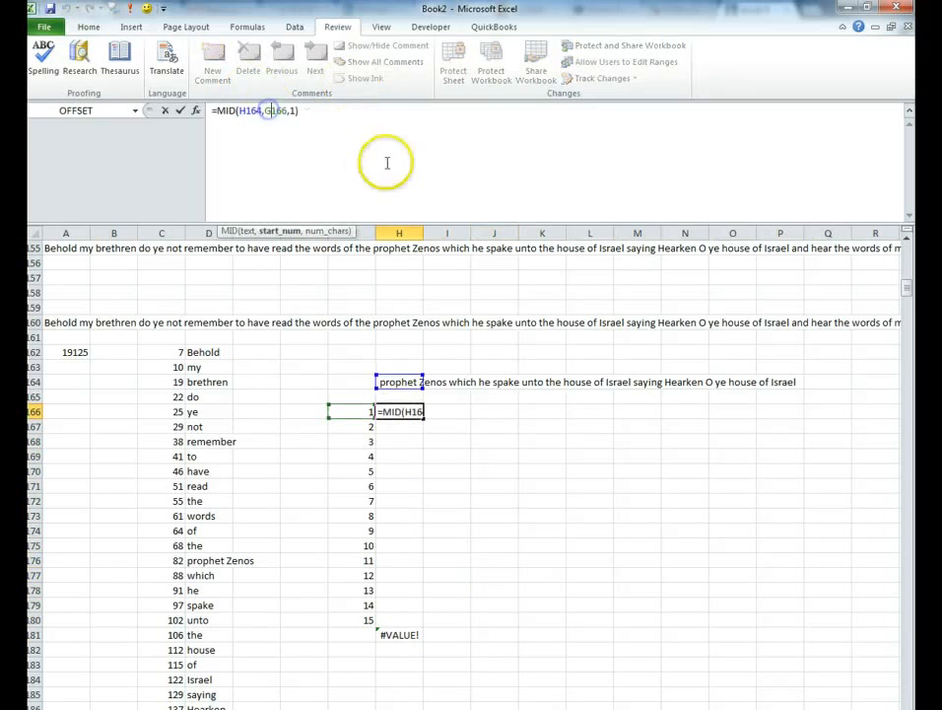
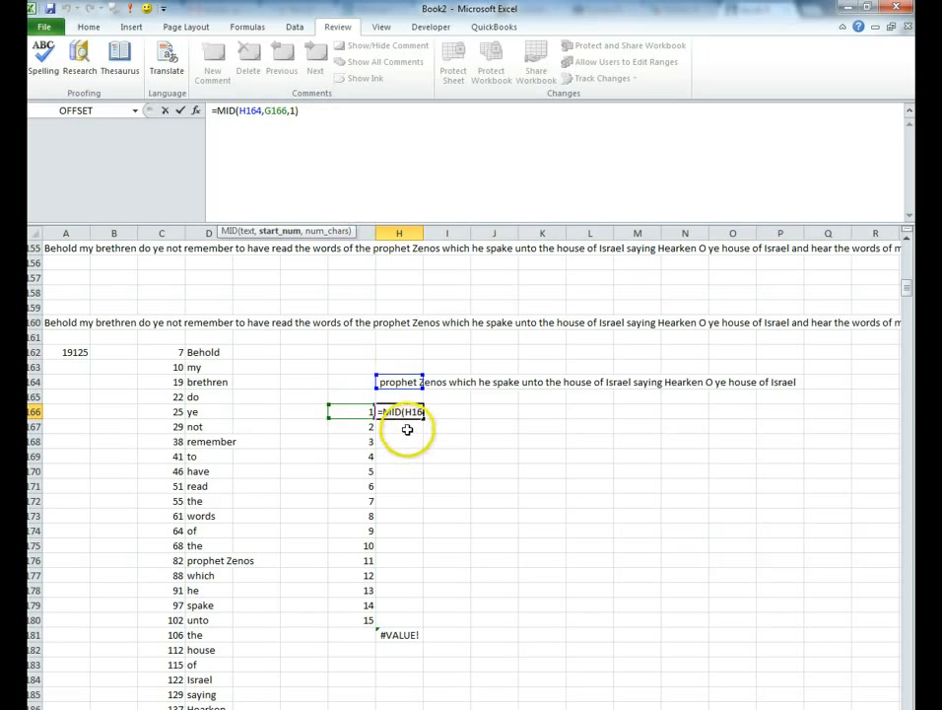
click(399, 425)
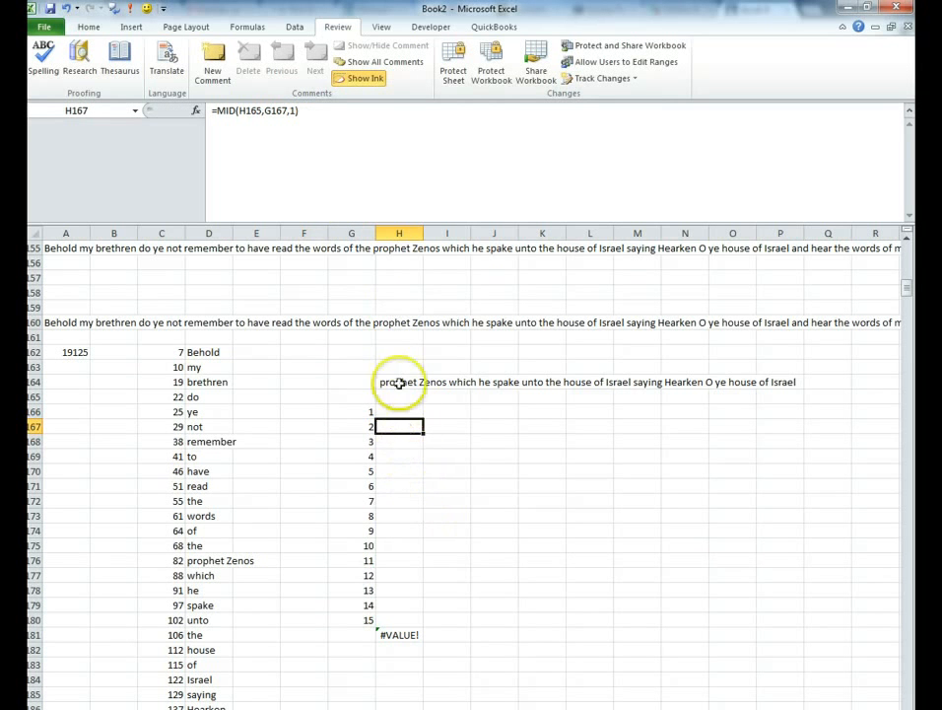
Step: Make the passage reference in the H166 formula absolute as $H$164 and refill the formula down to H181
click(388, 411)
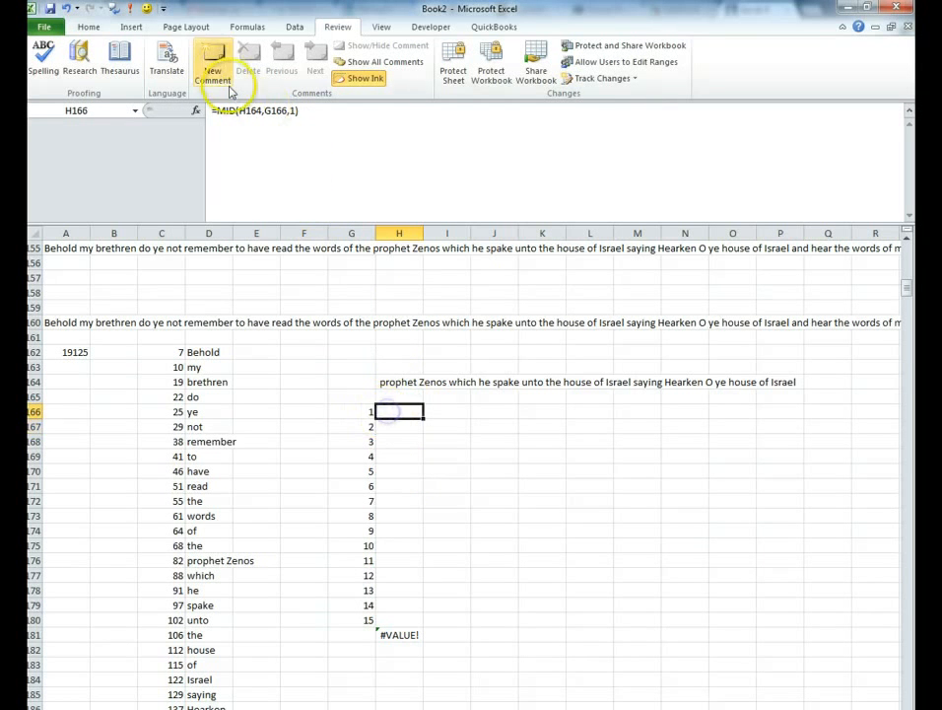
double_click(250, 110)
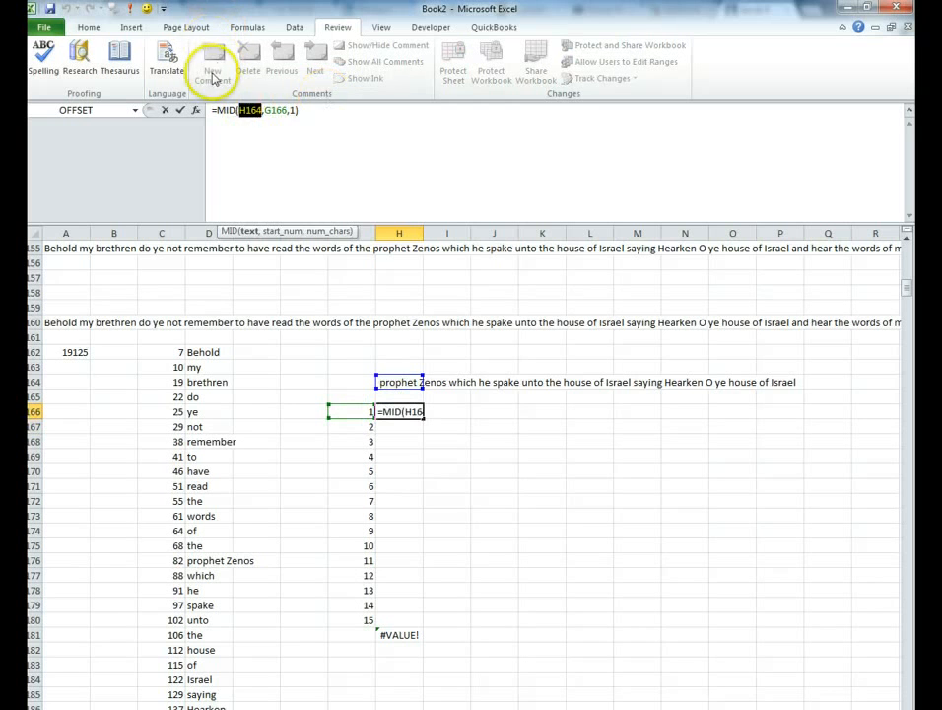
key(F4)
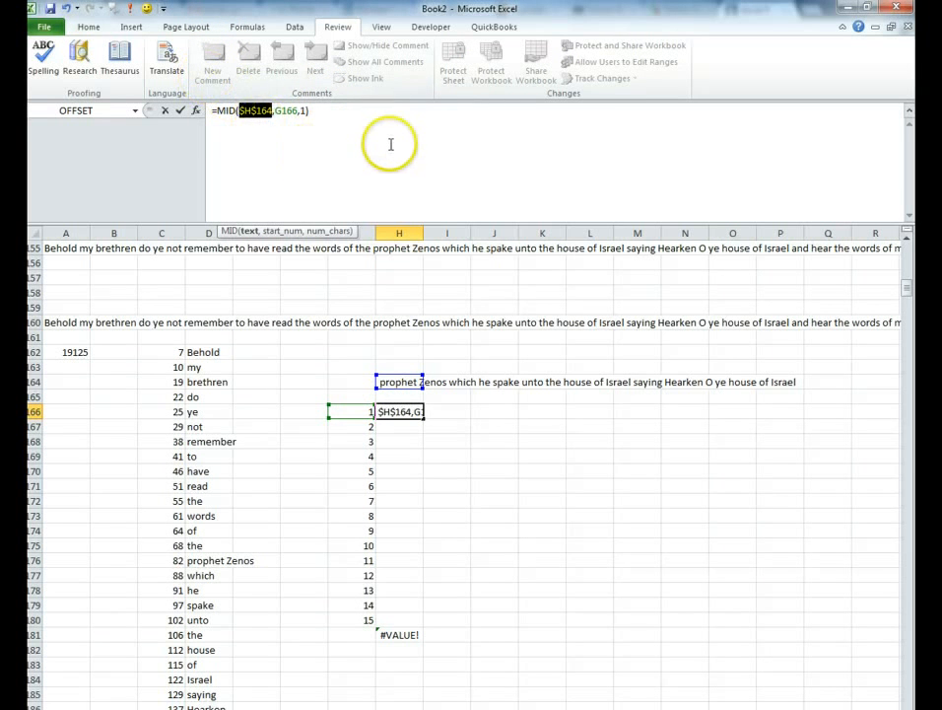
key(Return)
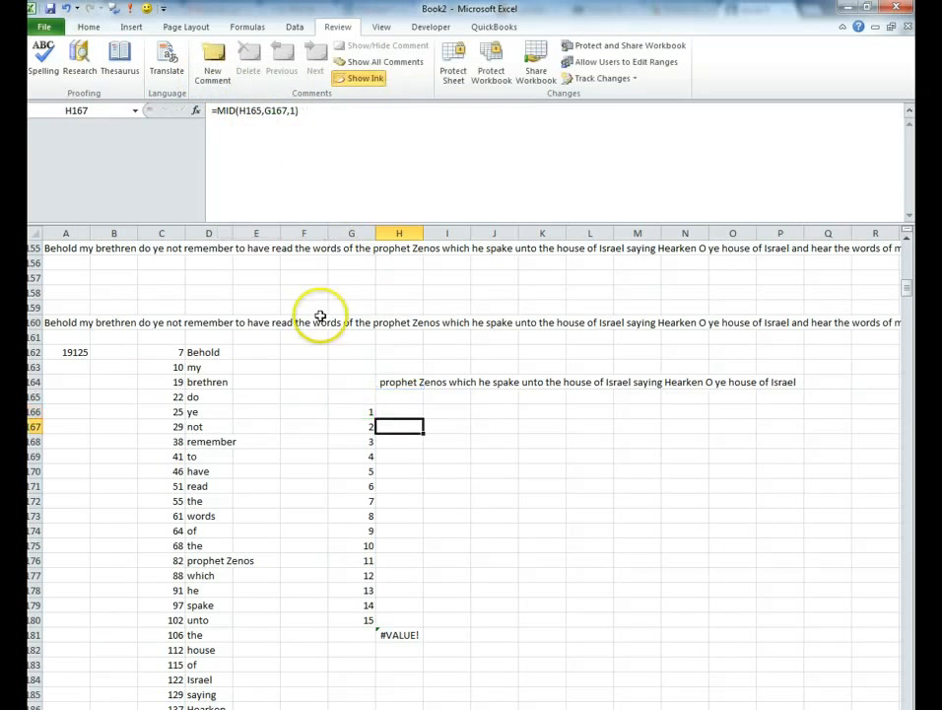
click(409, 411)
double_click(422, 419)
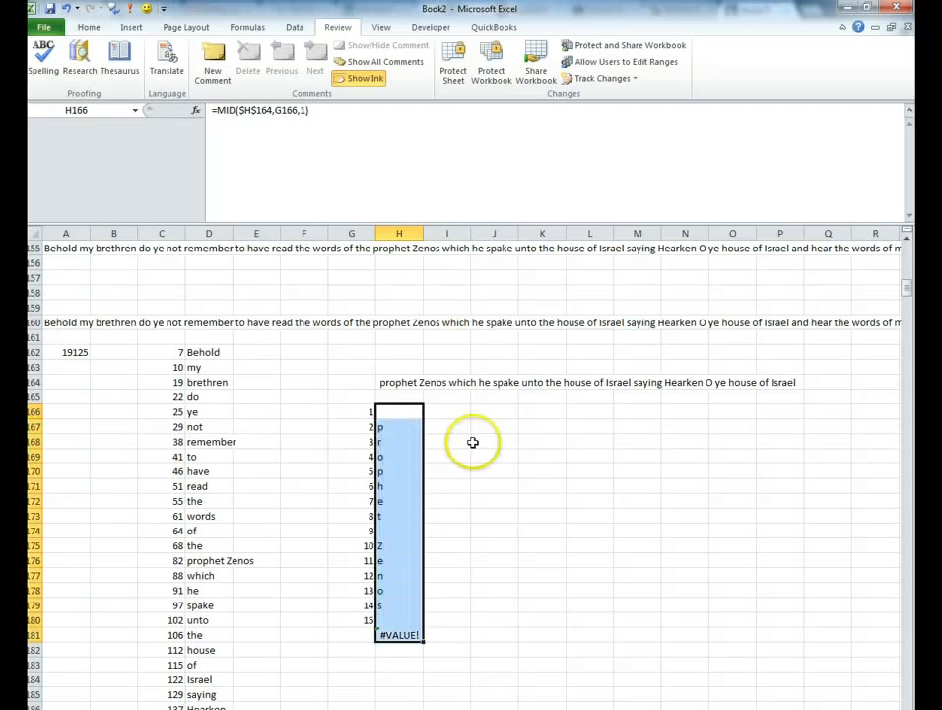
scroll(504, 499, down, 2)
click(510, 484)
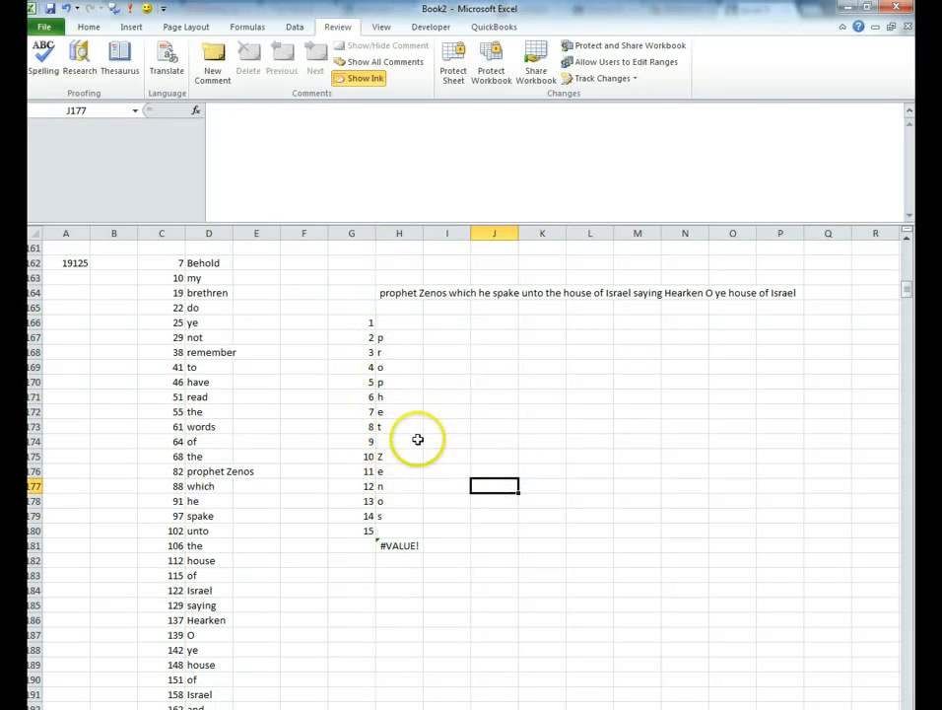
Step: Enter =CODE(H167) in I167 to get the character code of the first letter of "prophet"
click(442, 336)
text(=code()
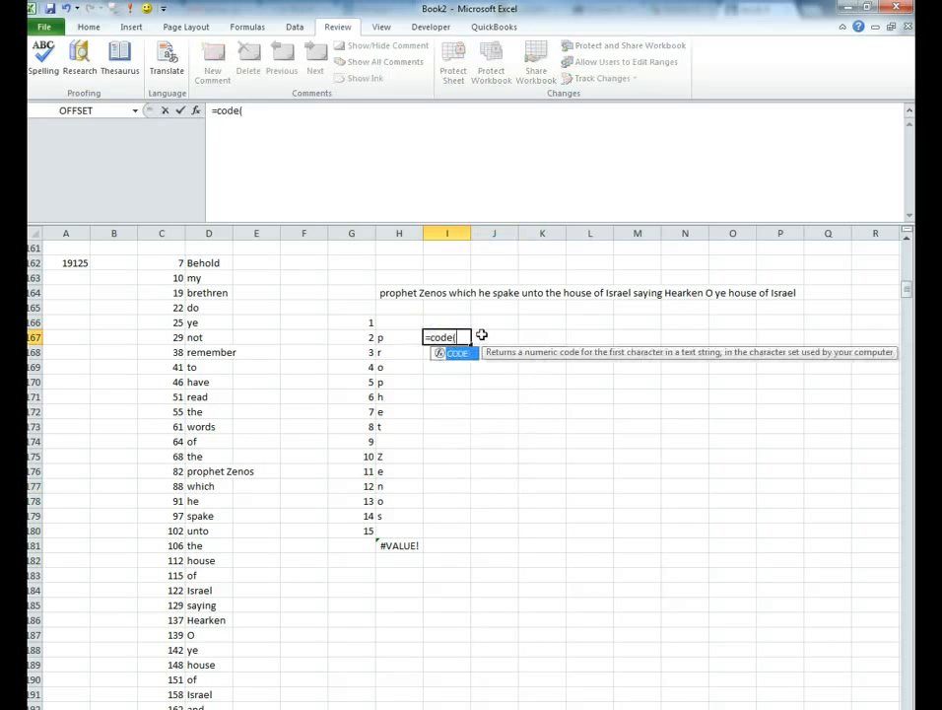
click(391, 336)
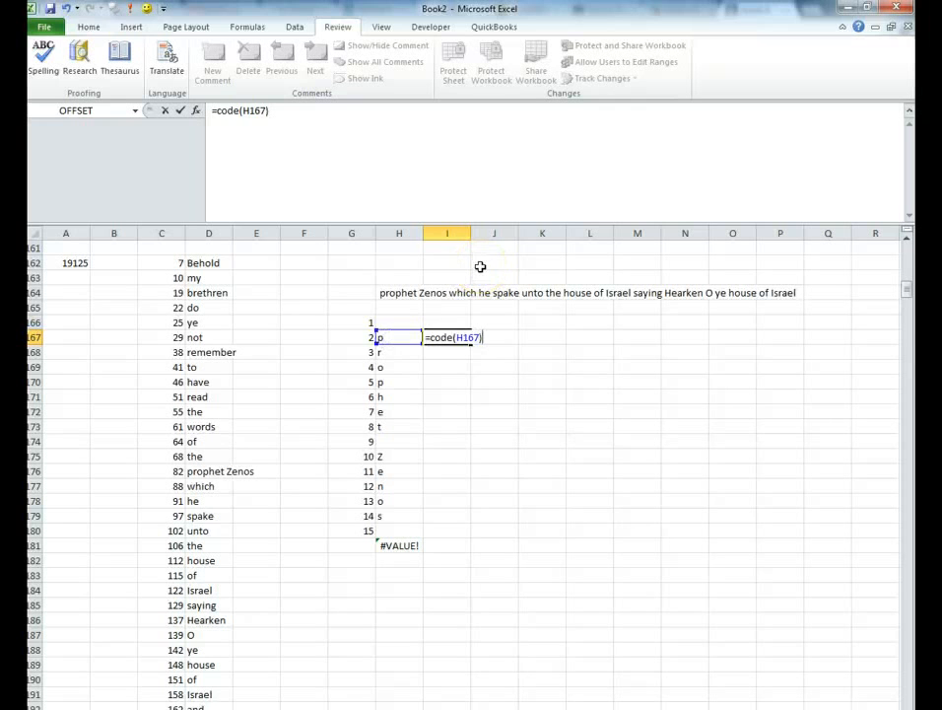
text())
key(Return)
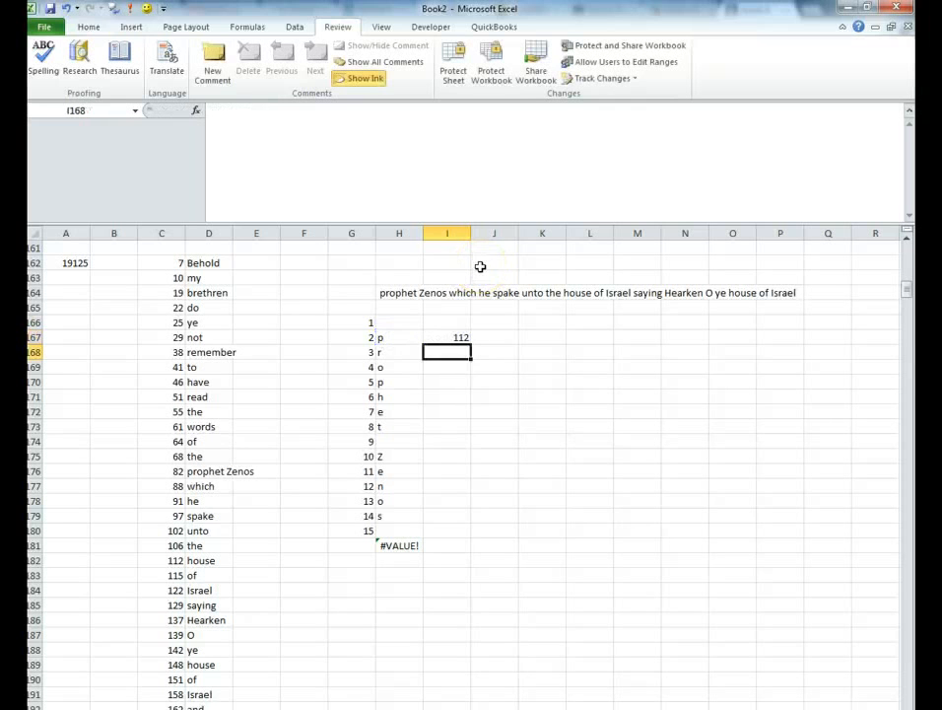
Step: Extend the position series in column G to 25 at G190 and fill the H181 formula down to H190
click(358, 532)
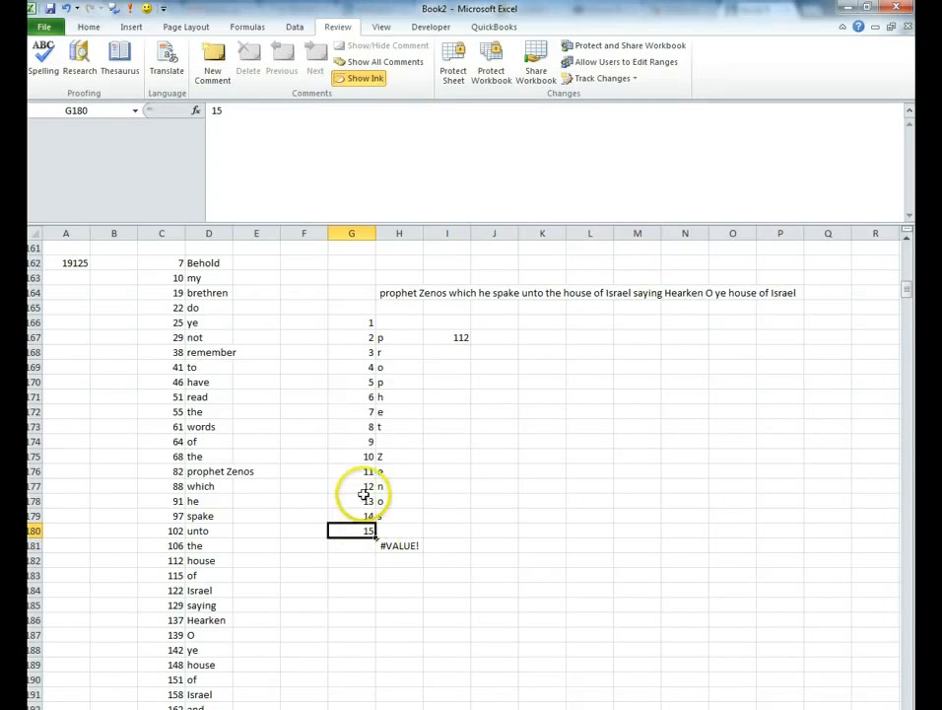
drag(364, 488, 366, 690)
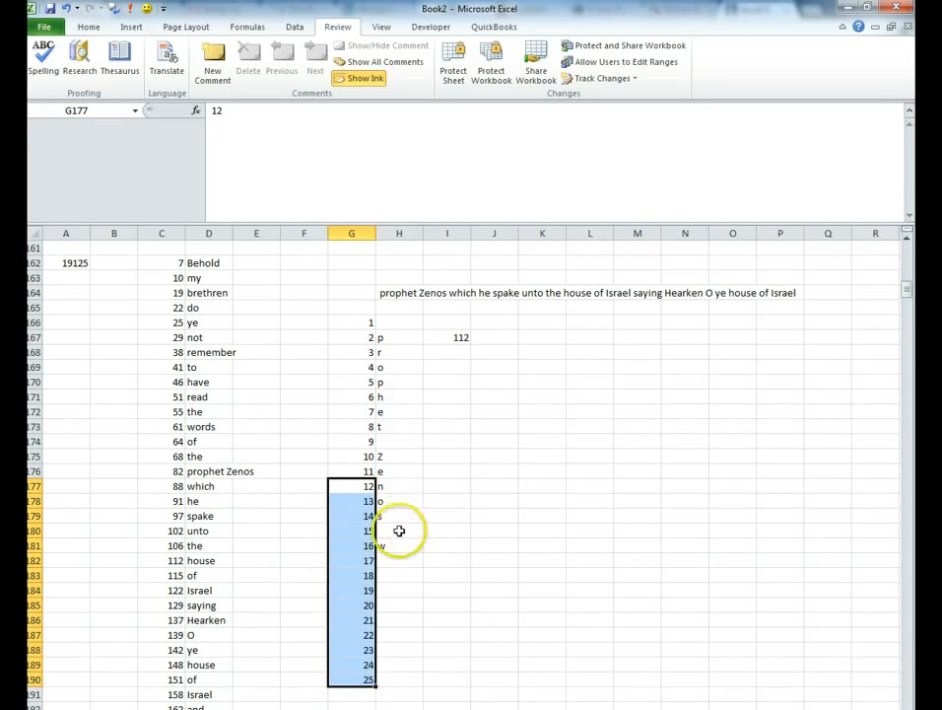
click(394, 548)
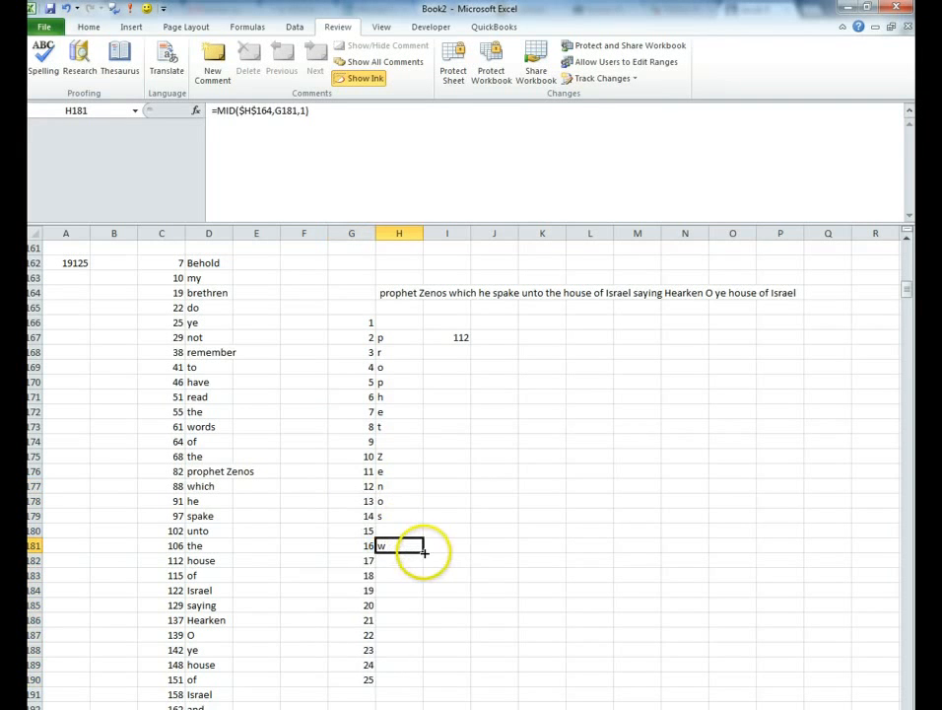
drag(423, 554, 418, 680)
click(569, 516)
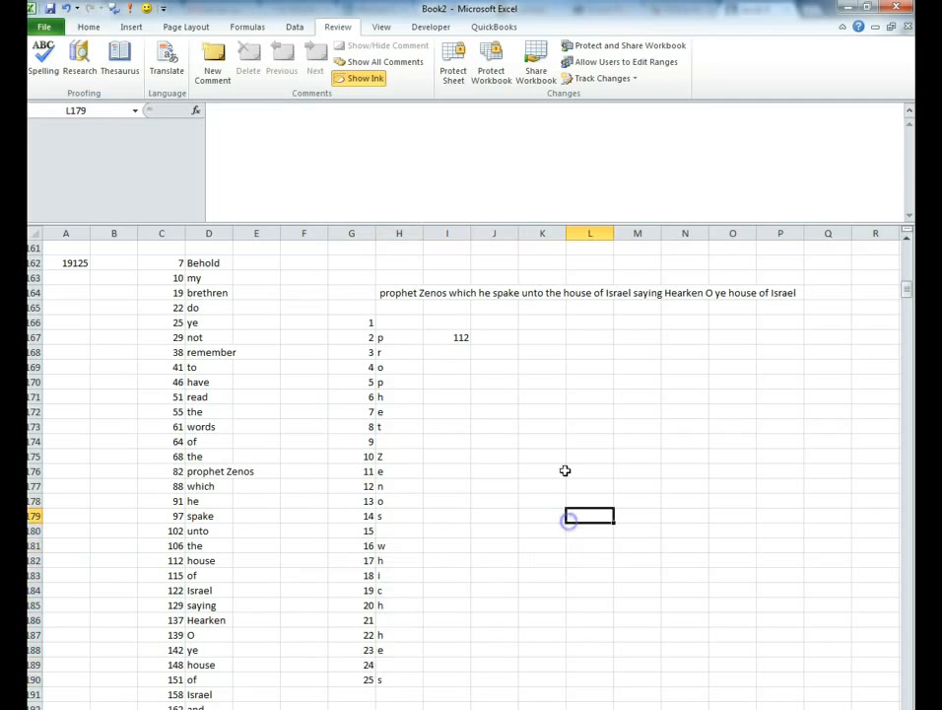
Step: Fill the CODE formula in I167 down to row 190 and compare the character codes of the blanks in rows 174, 180 and 186
click(436, 338)
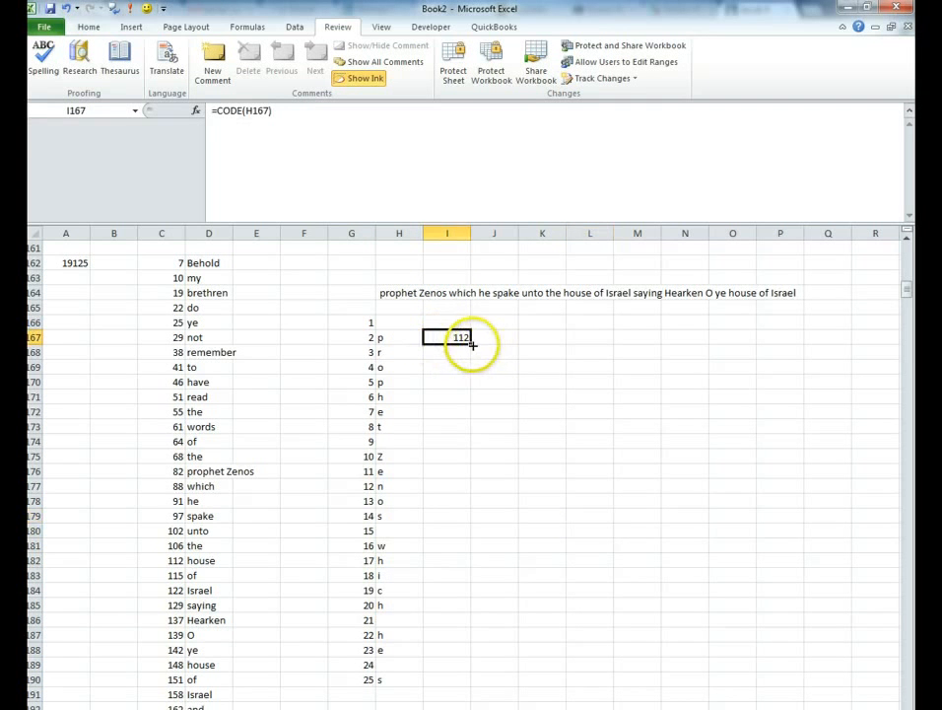
double_click(471, 344)
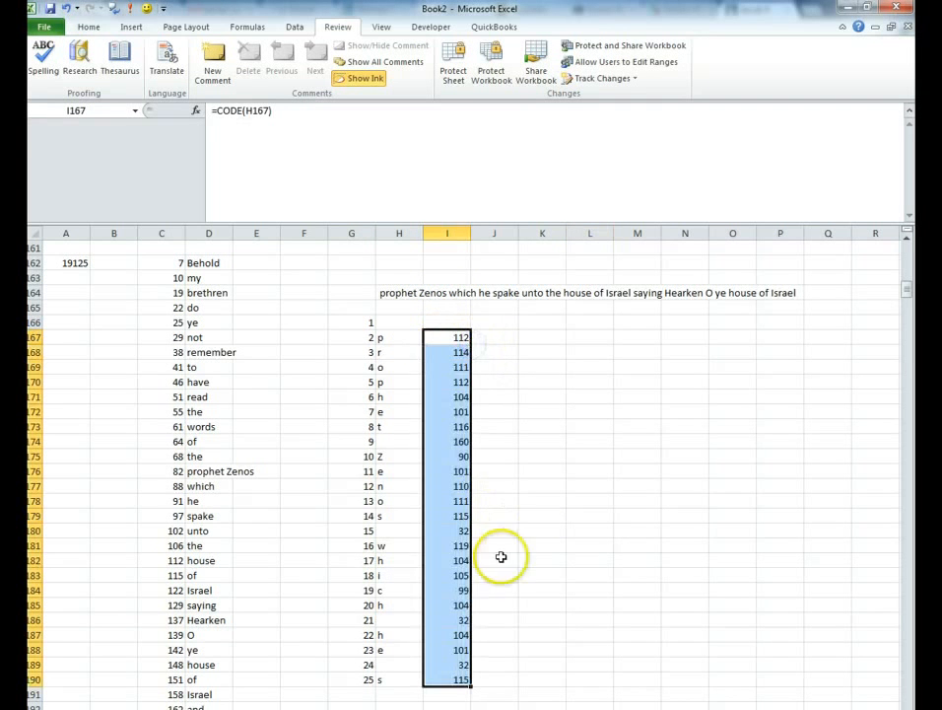
click(416, 442)
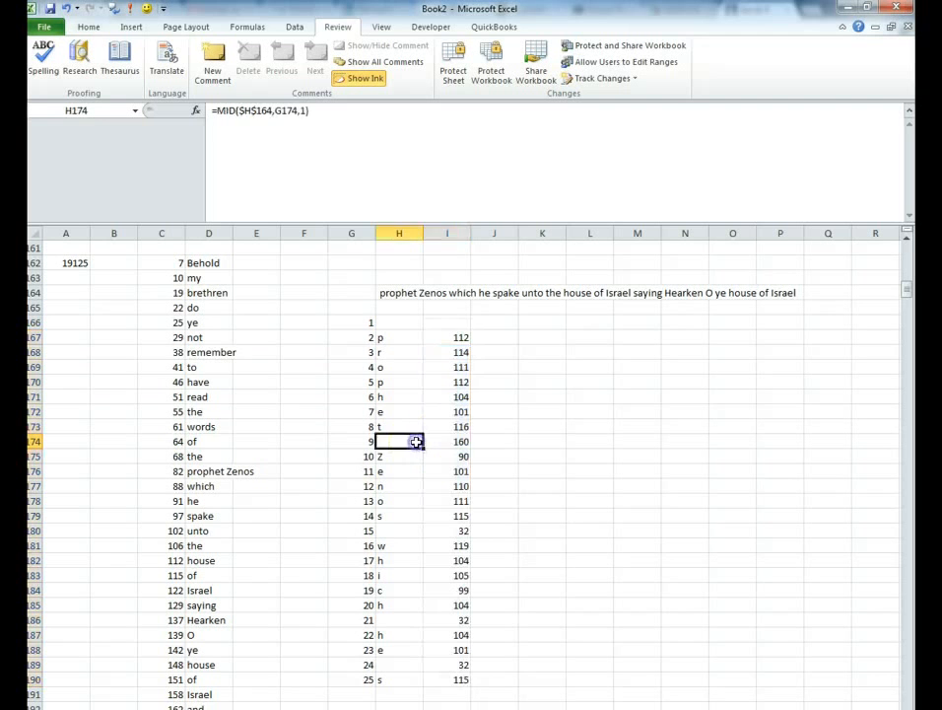
click(441, 441)
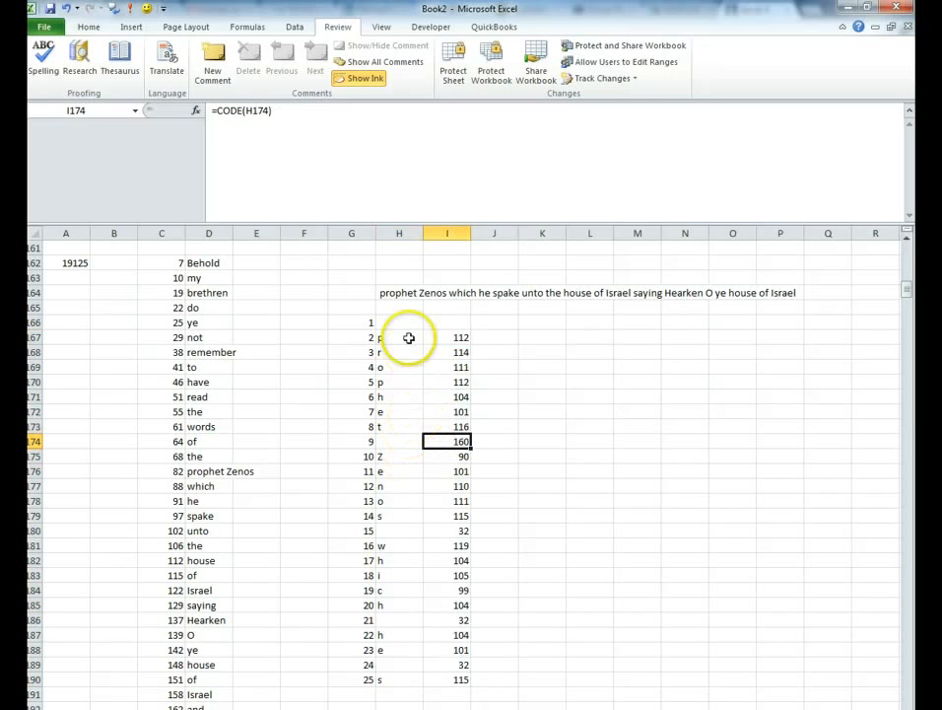
click(449, 531)
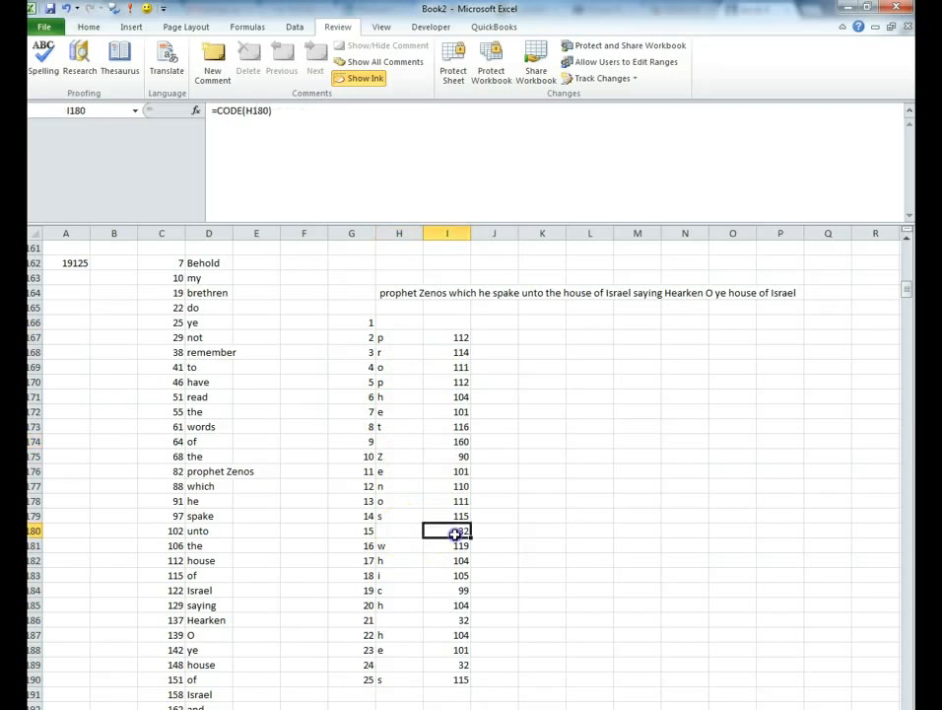
click(406, 621)
click(438, 618)
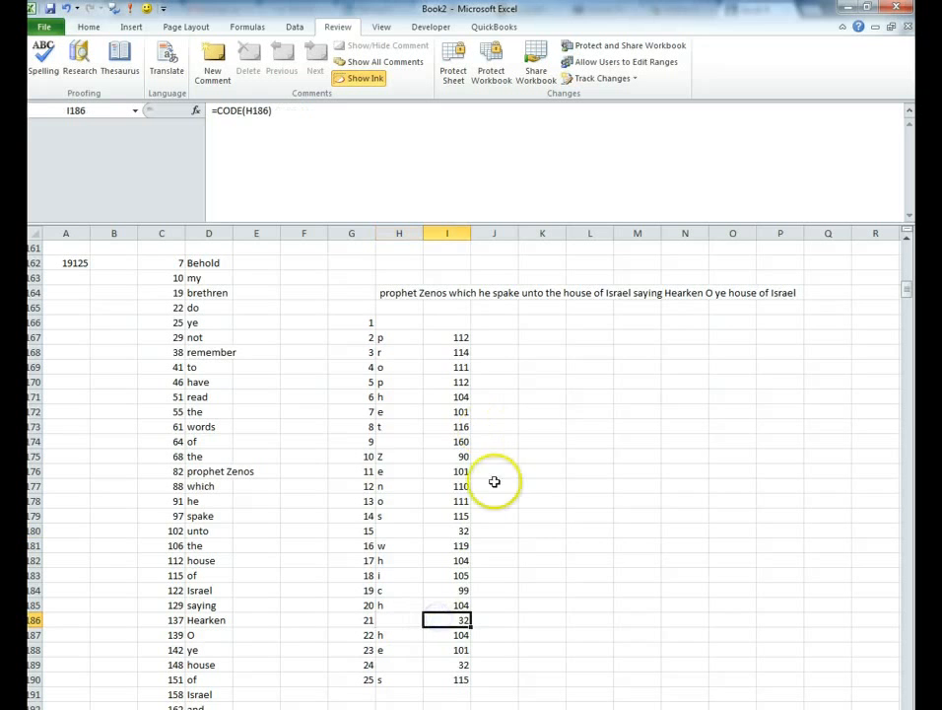
Step: Enter =SUBSTITUTE(A160,CHAR(160),CHAR(32)) in cell A161 to replace the non-breaking spaces in the passage with ordinary spaces
scroll(440, 449, up, 6)
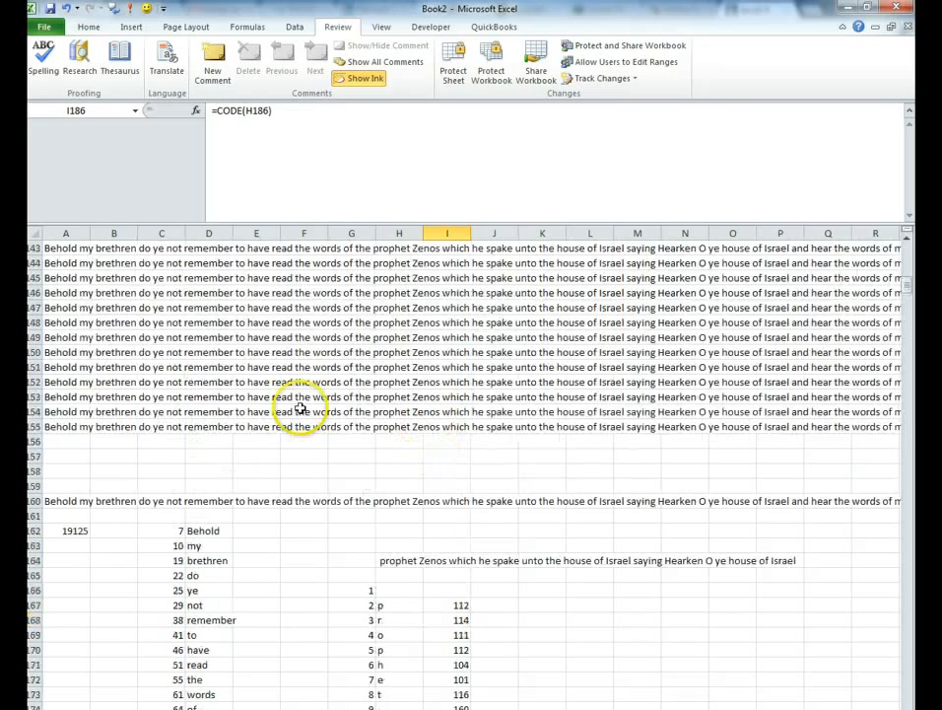
click(65, 501)
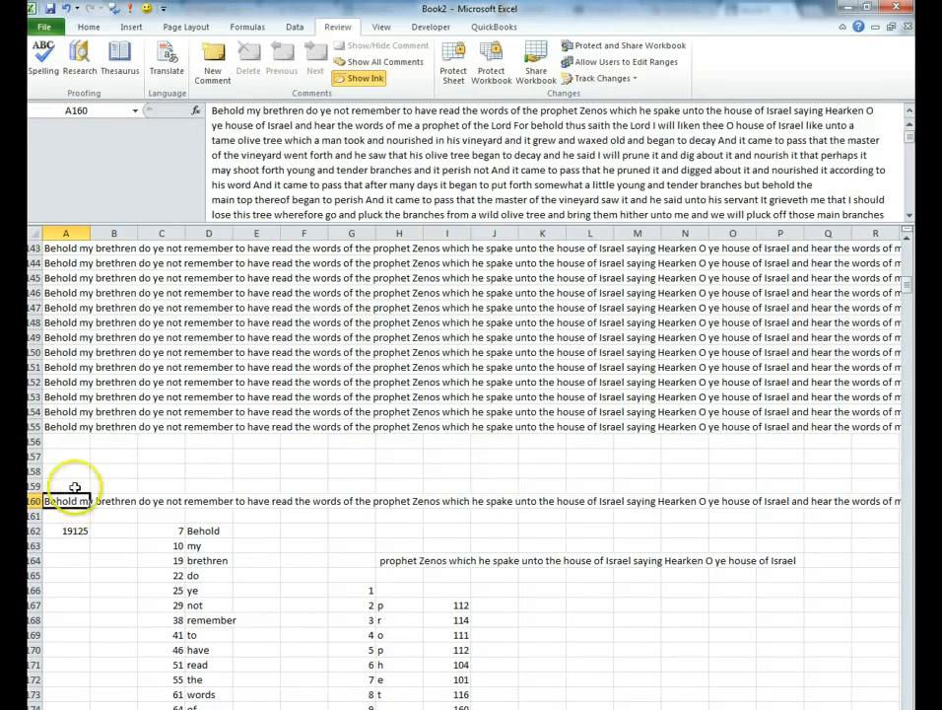
click(65, 513)
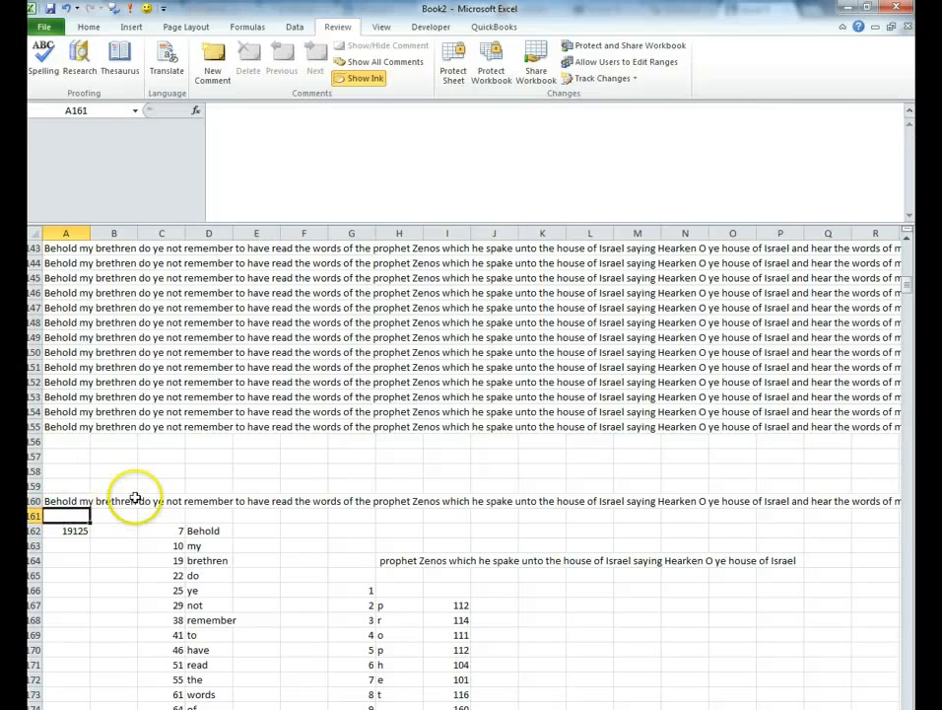
text(=substitute)
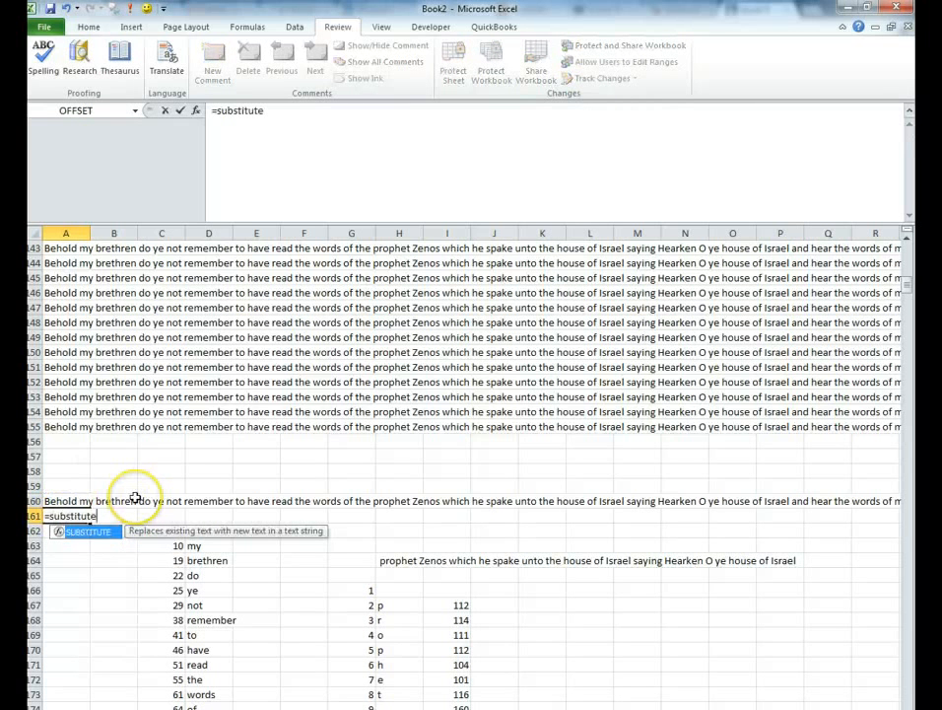
text(()
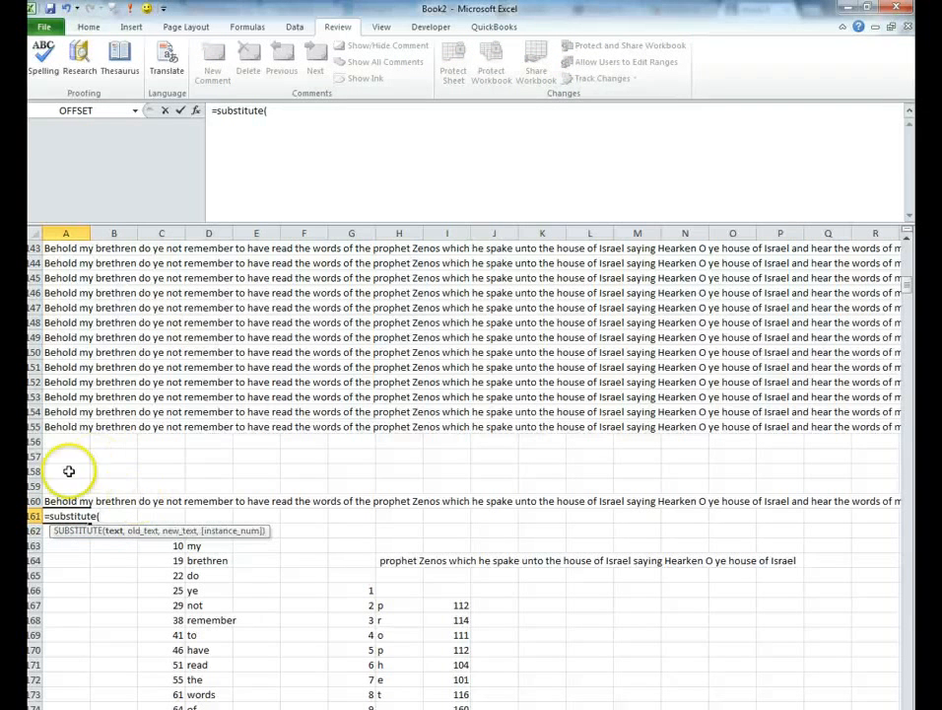
click(52, 502)
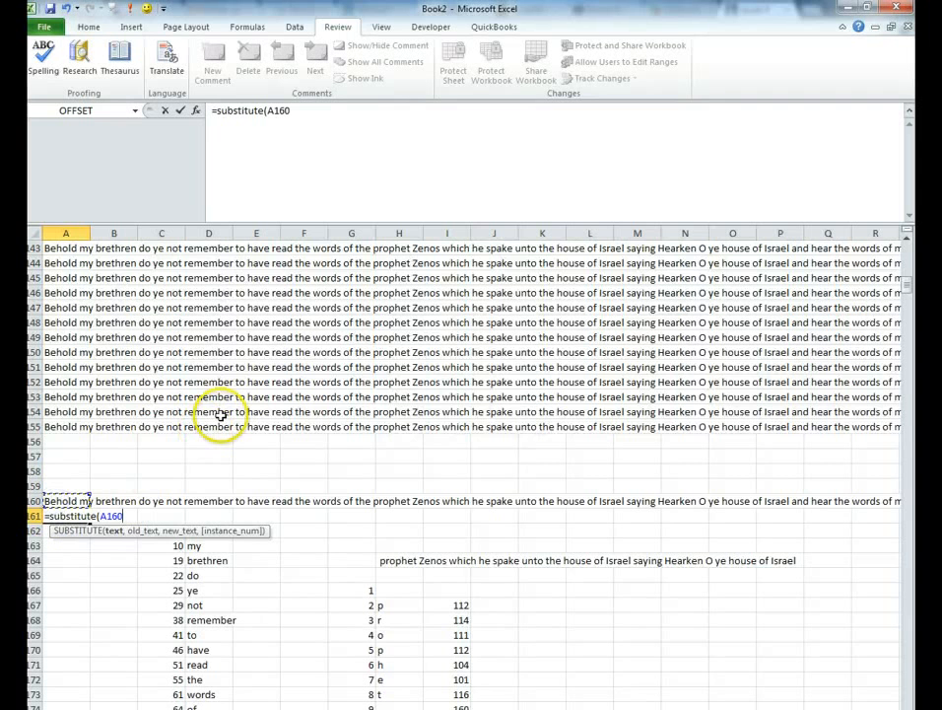
text(,char)
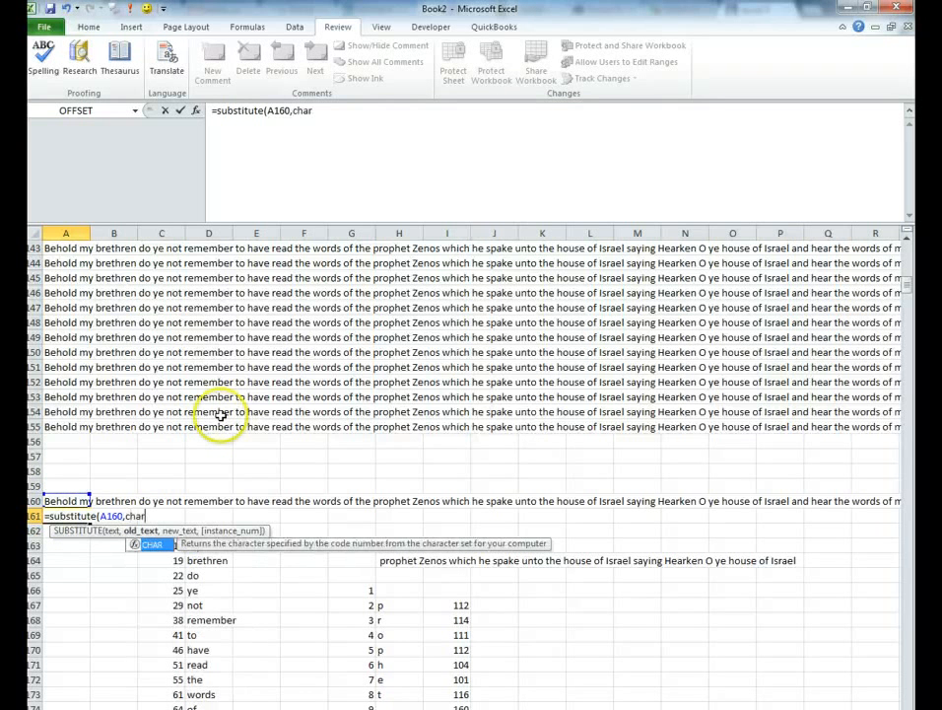
text((160)
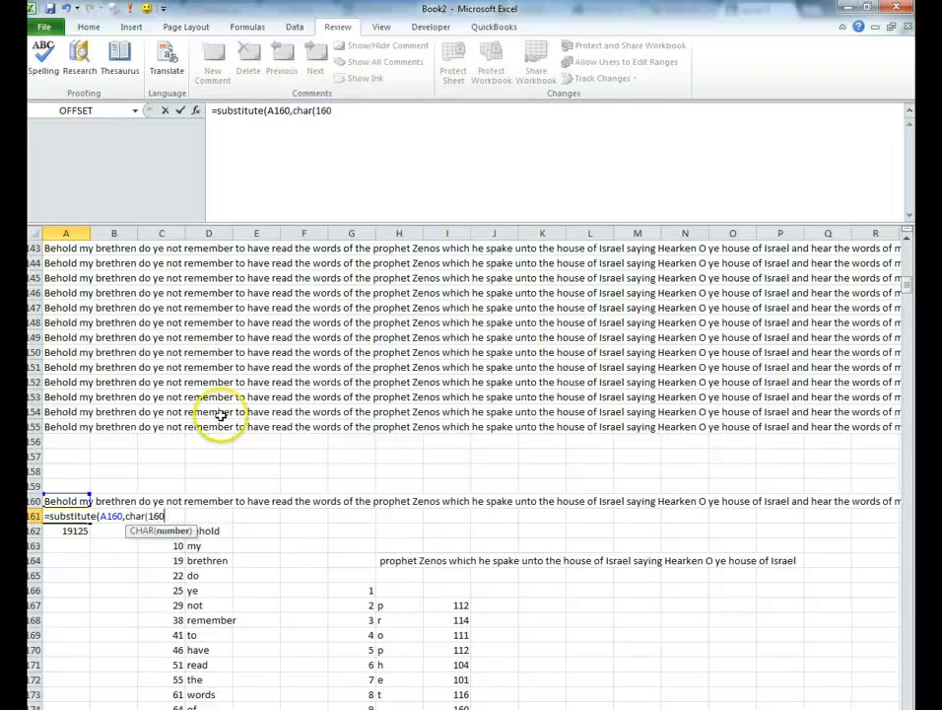
text(),)
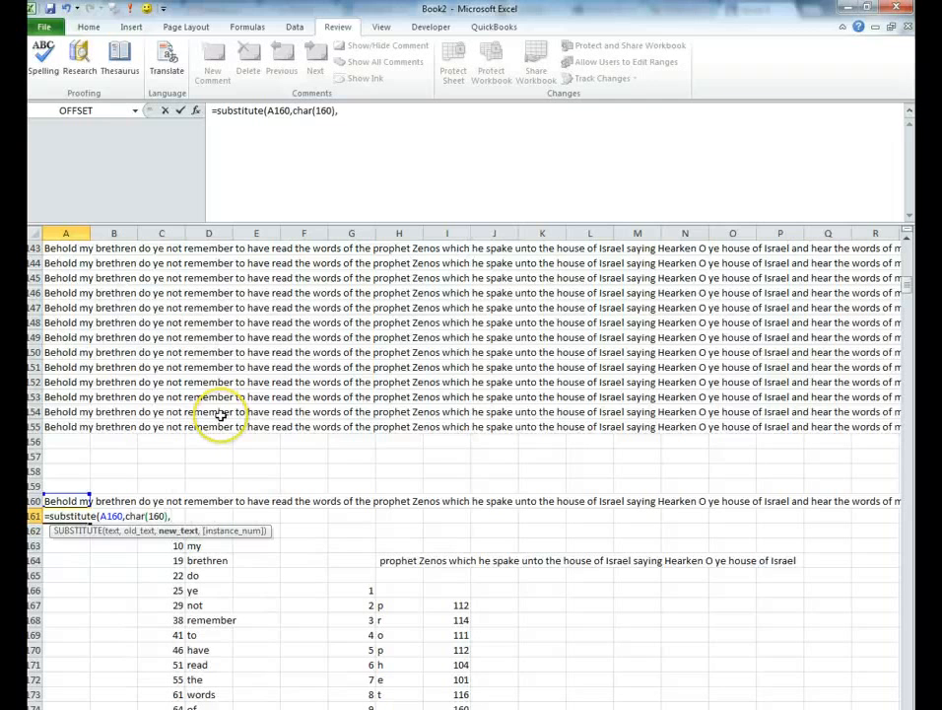
text(char)
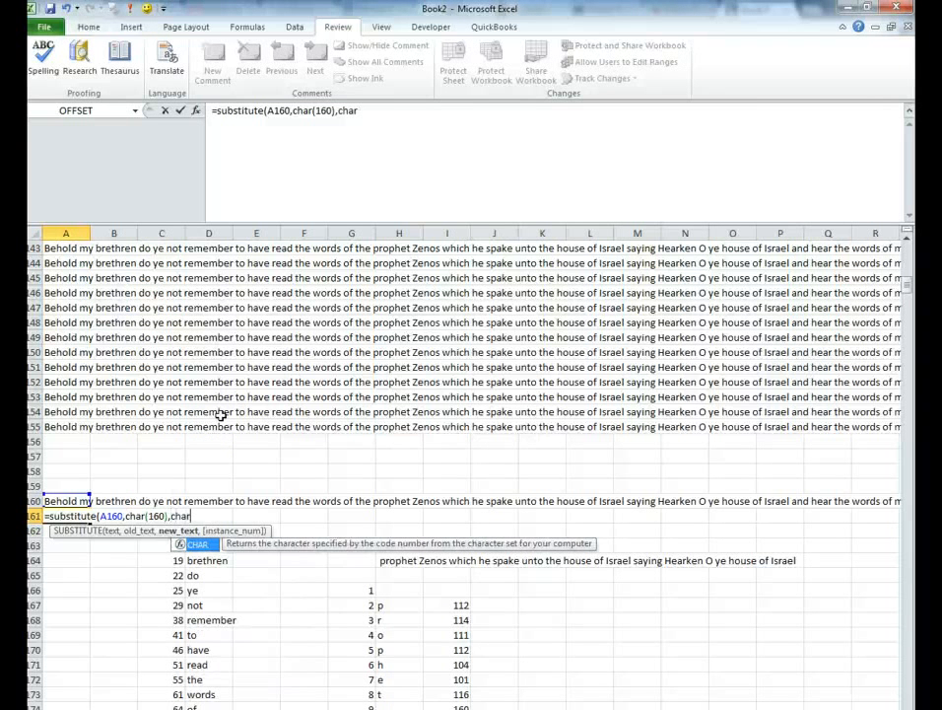
text((32)
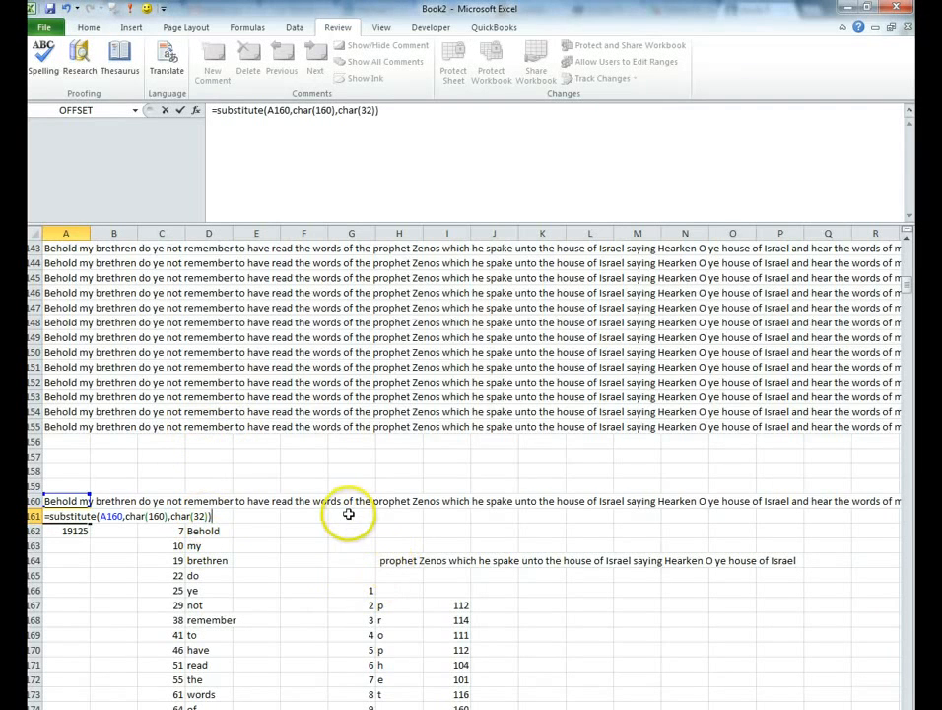
key(Return)
text(\)
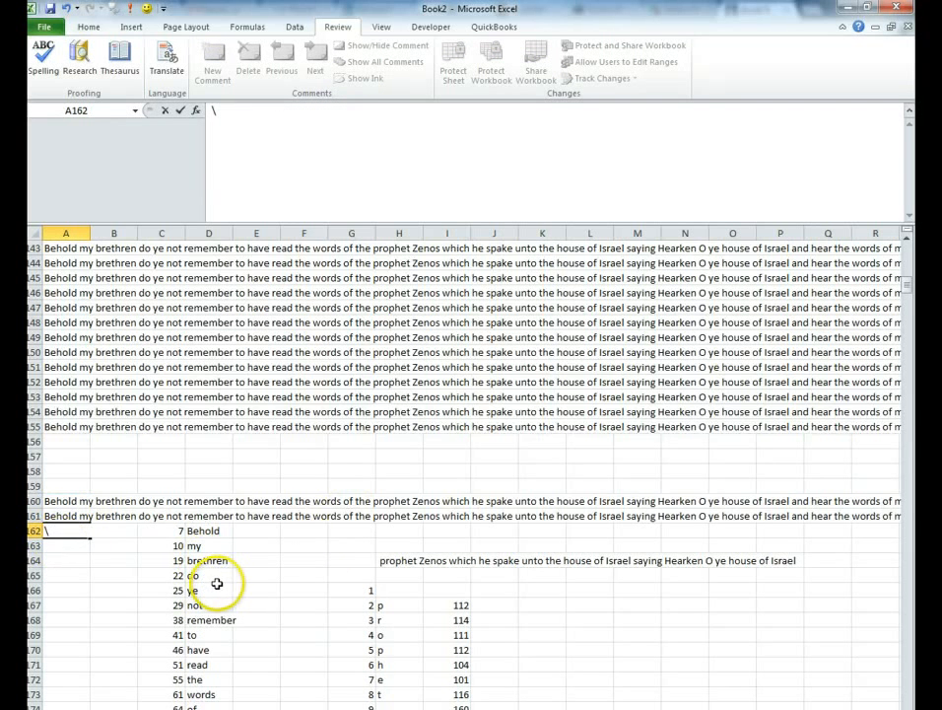
Step: Examine the MID formula in H164 and the character code in I174, and look through the formula calculation commands
scroll(217, 583, down, 1)
click(383, 517)
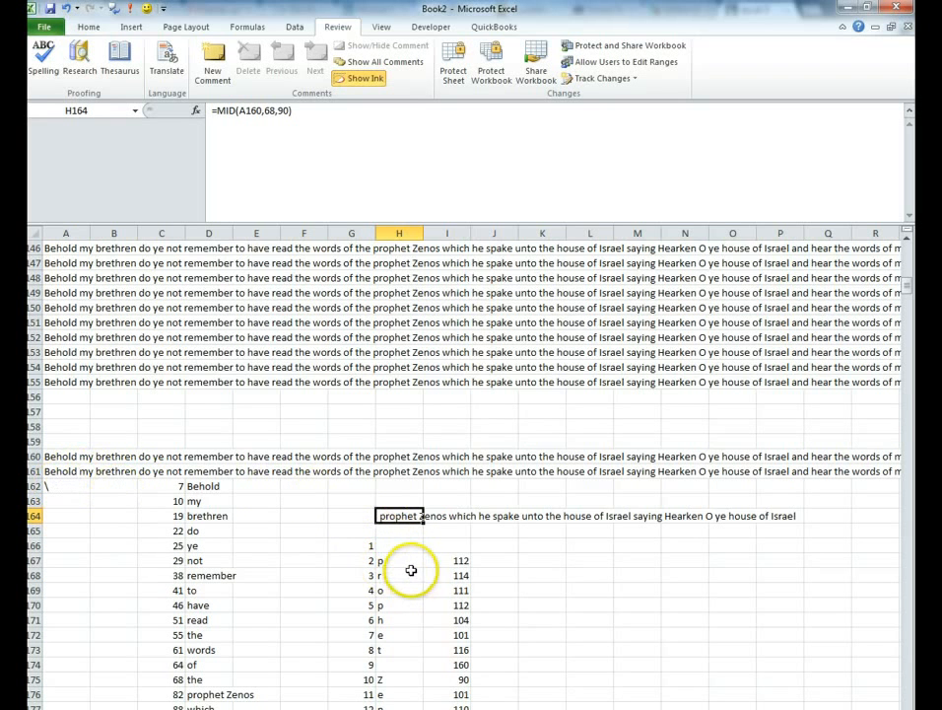
scroll(411, 570, down, 1)
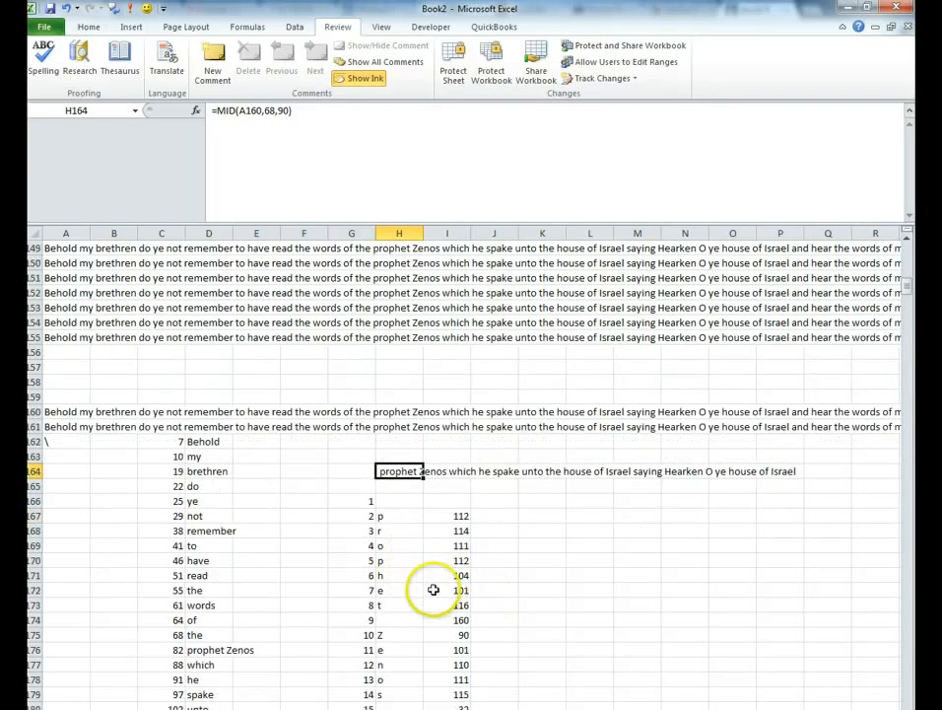
click(459, 621)
click(568, 582)
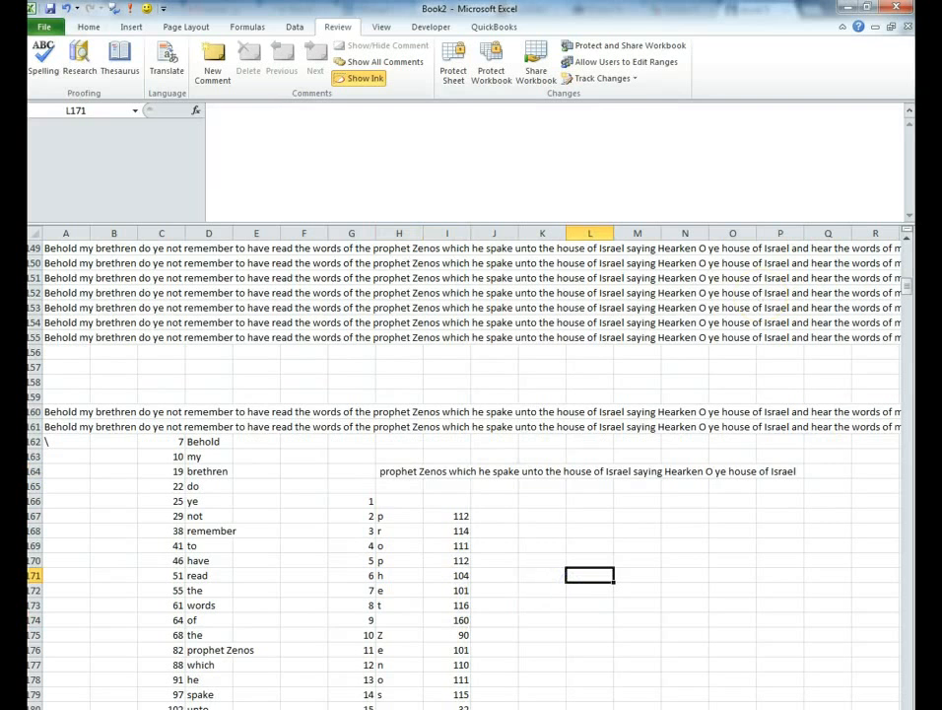
click(88, 26)
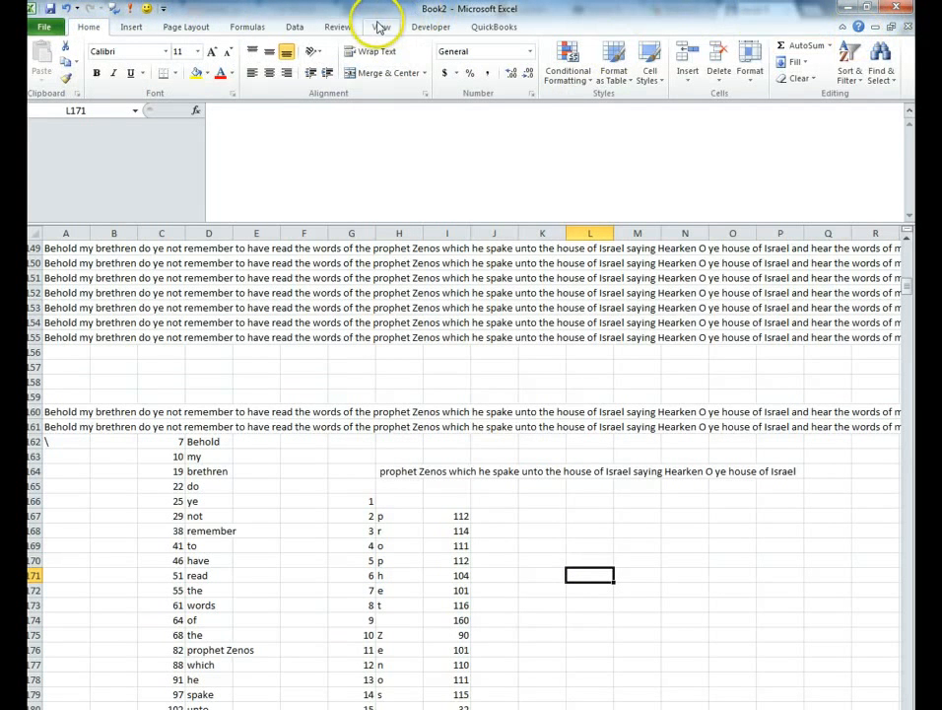
scroll(463, 19, down, 4)
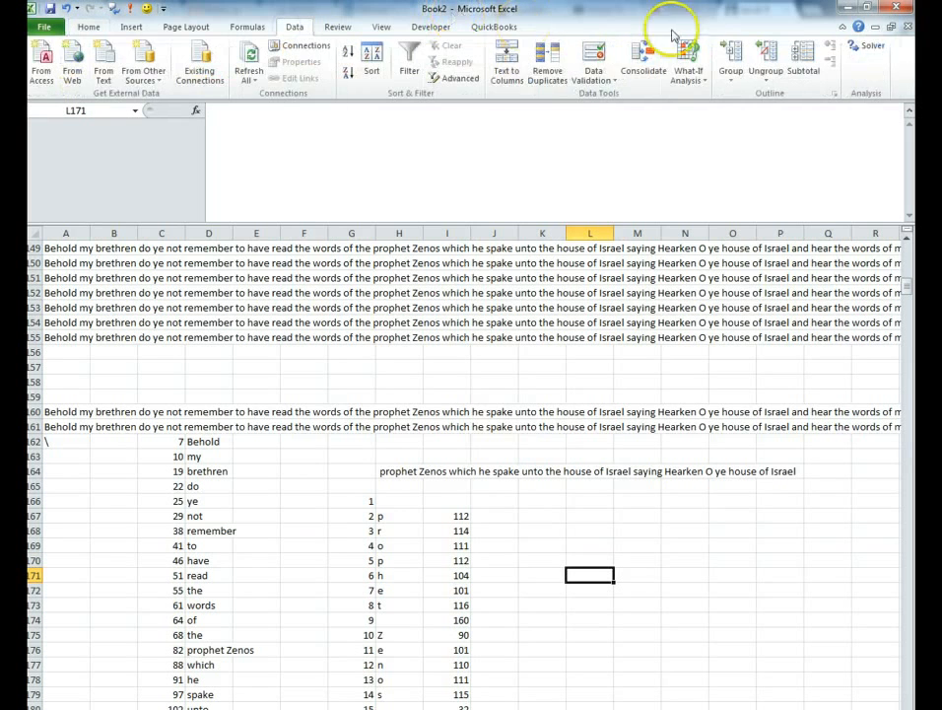
click(246, 27)
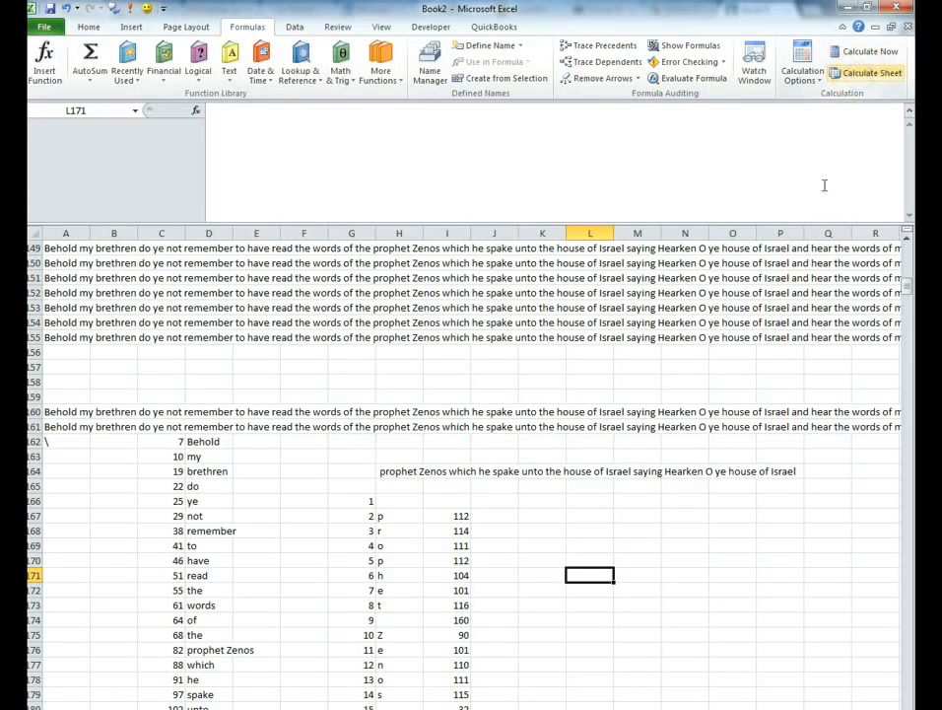
click(684, 545)
click(431, 618)
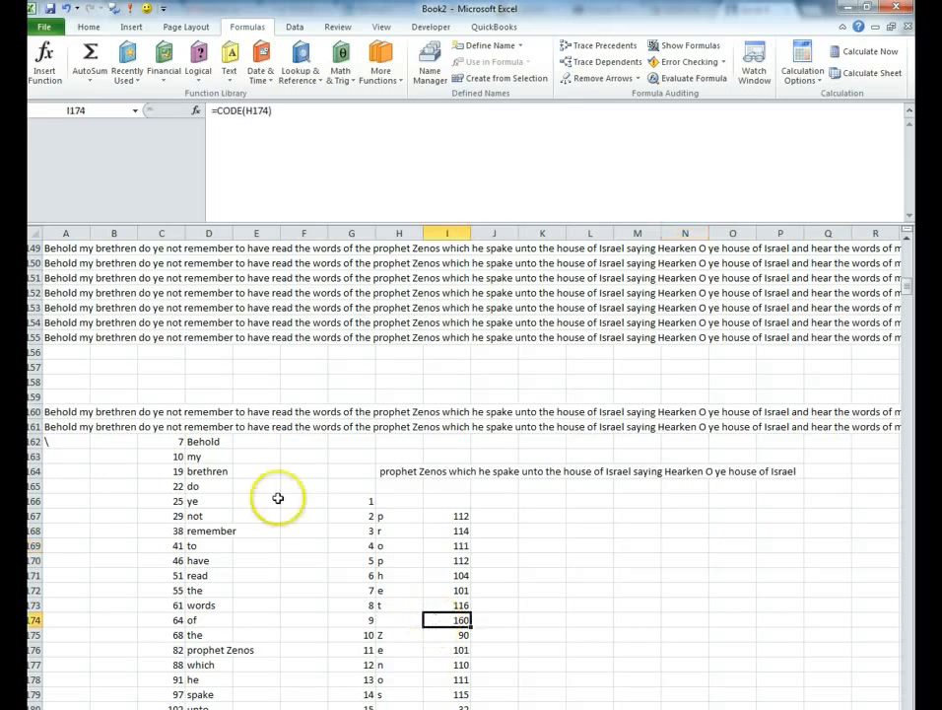
Step: Edit the MID formula in H164 to take its text from the substituted passage, making it =MID(A161,68,90)
click(53, 442)
text(\)
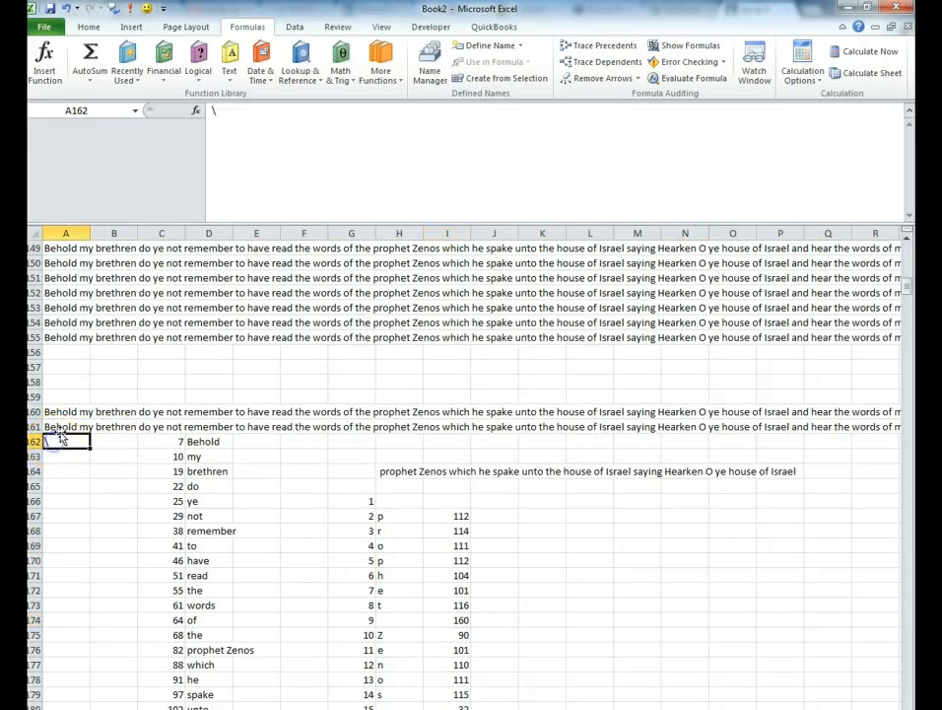
click(62, 425)
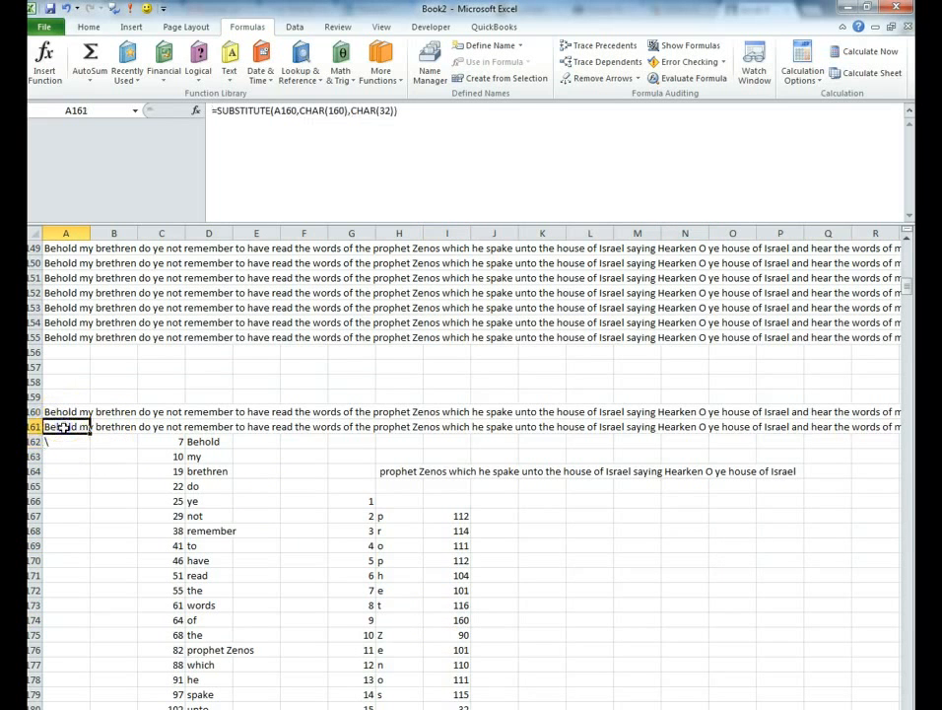
click(394, 473)
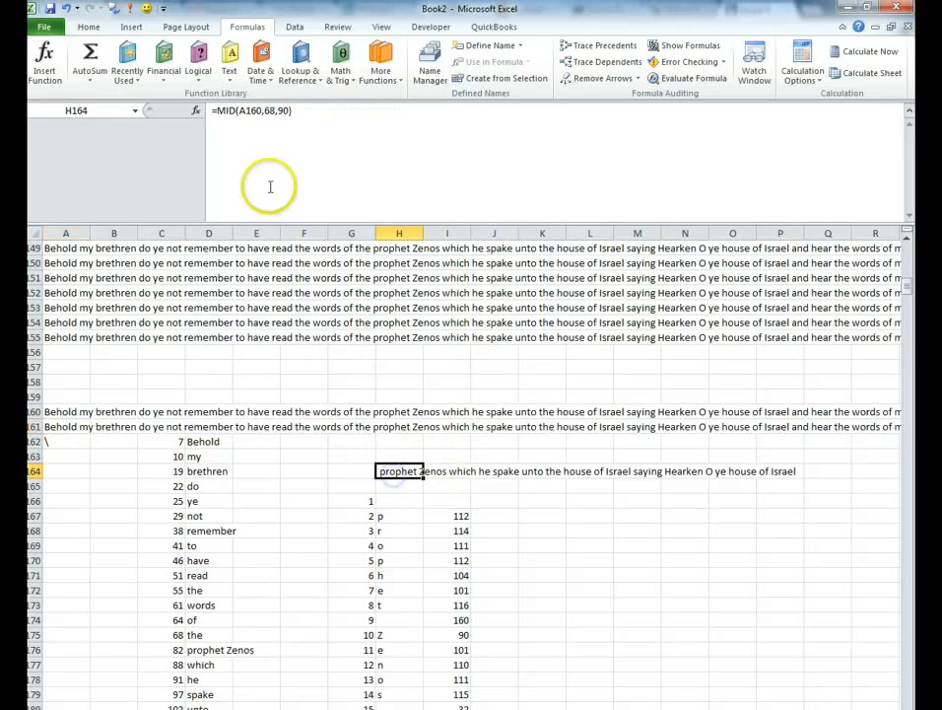
click(253, 110)
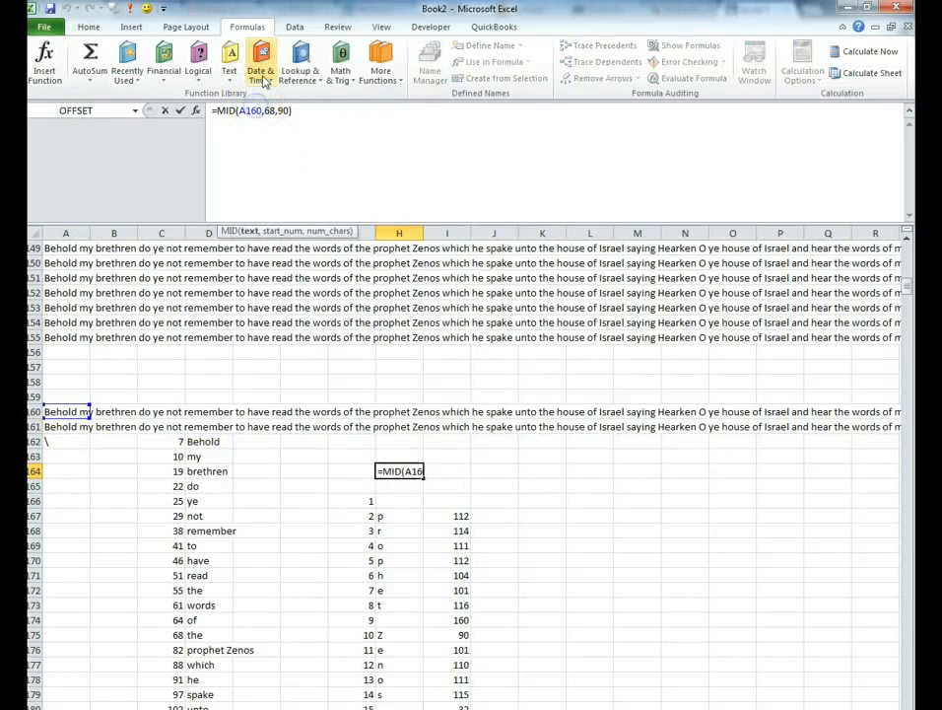
key(Delete)
text(1)
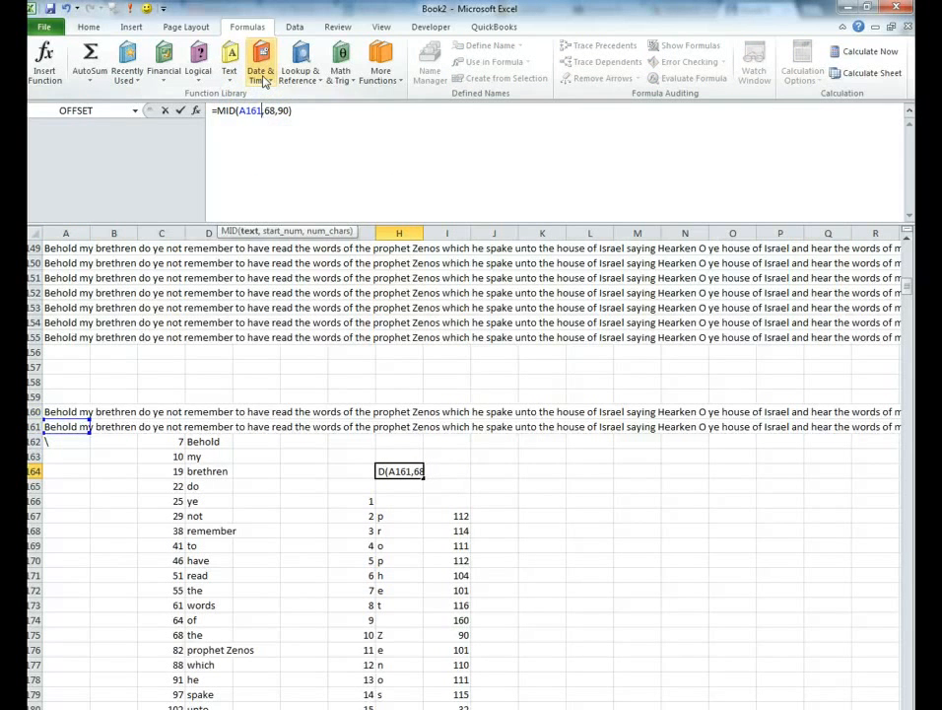
key(Return)
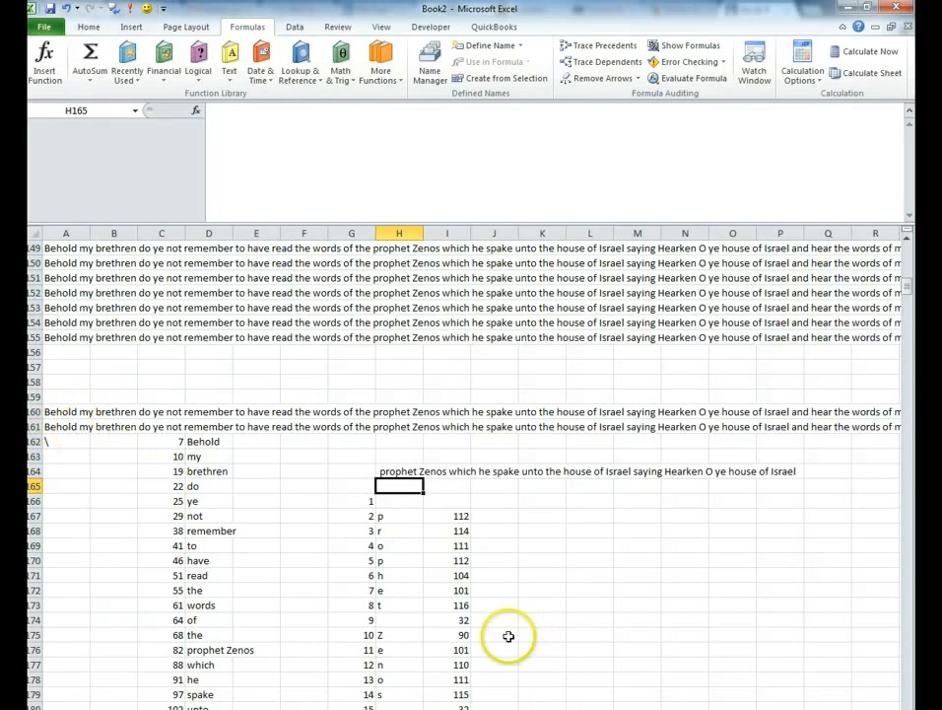
click(405, 472)
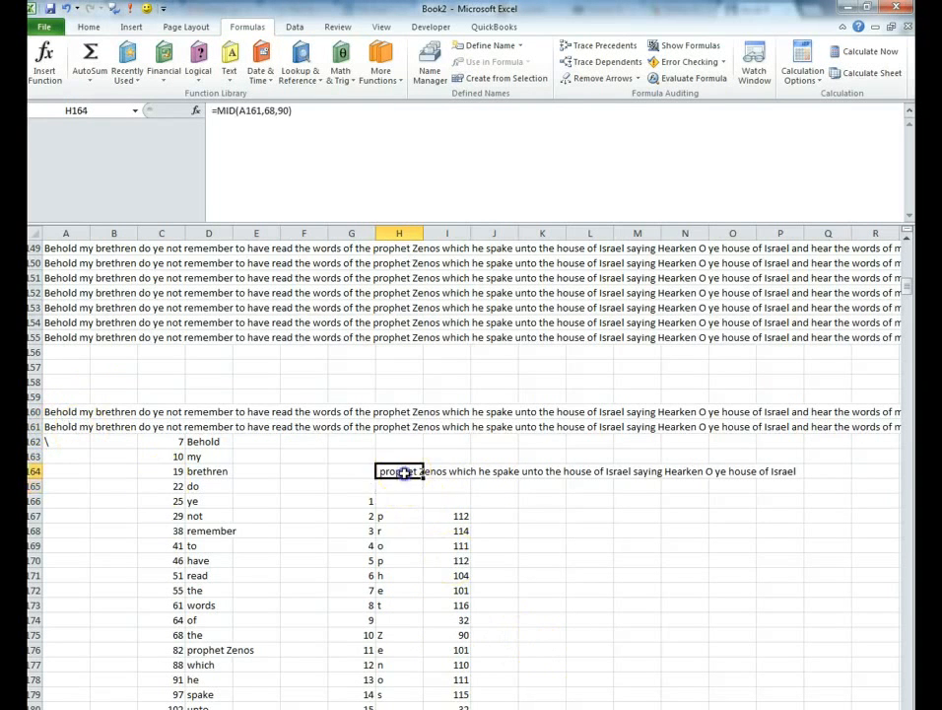
Step: Copy the SUBSTITUTE formula from A161 and paste it over the original passage in A160
click(60, 425)
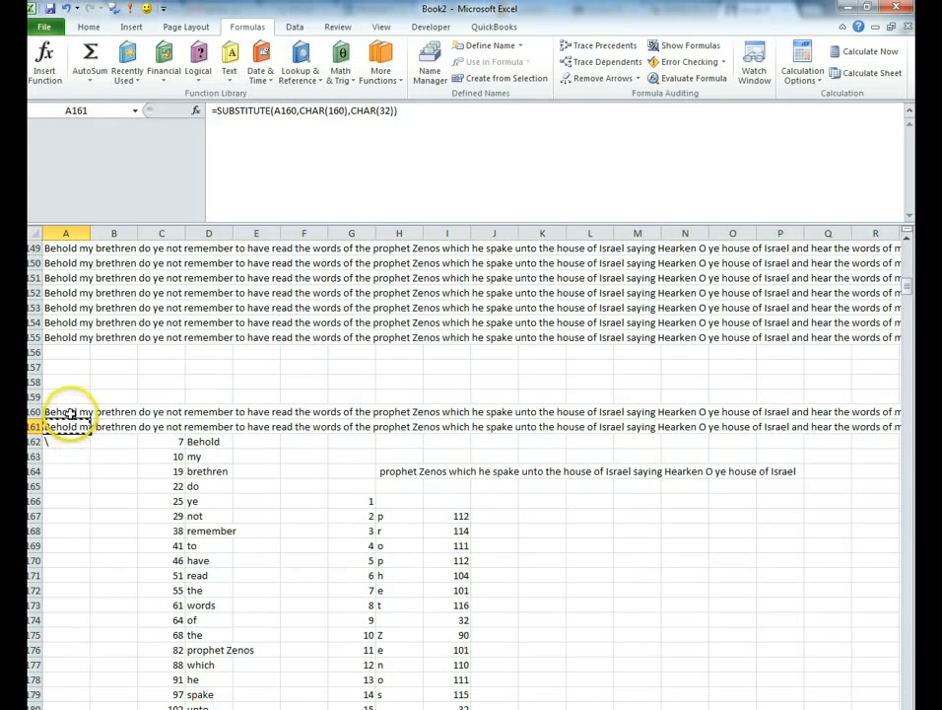
click(71, 414)
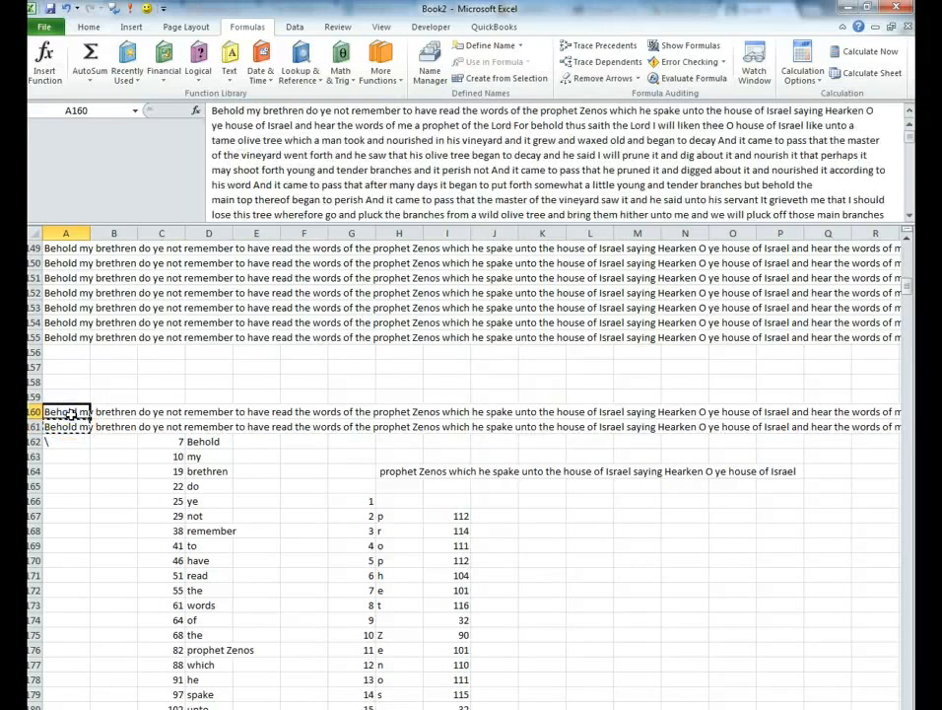
text(=SUBSTITUTE(A159,CHAR(160),CHAR(32)))
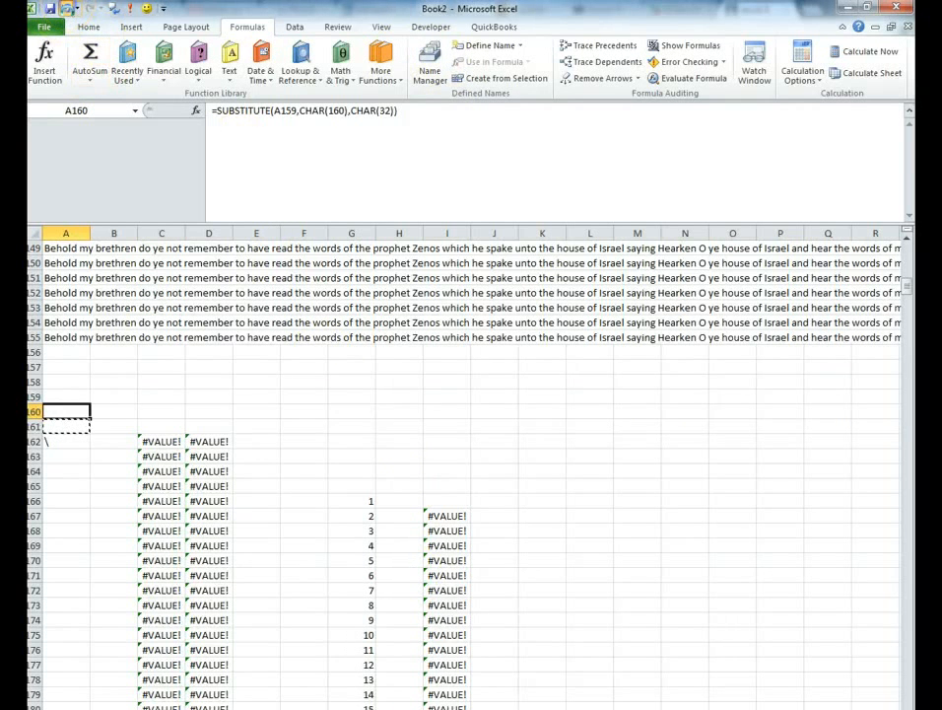
Step: Undo the formula paste in A160 and paste the SUBSTITUTE result from A161 there as values only
click(66, 8)
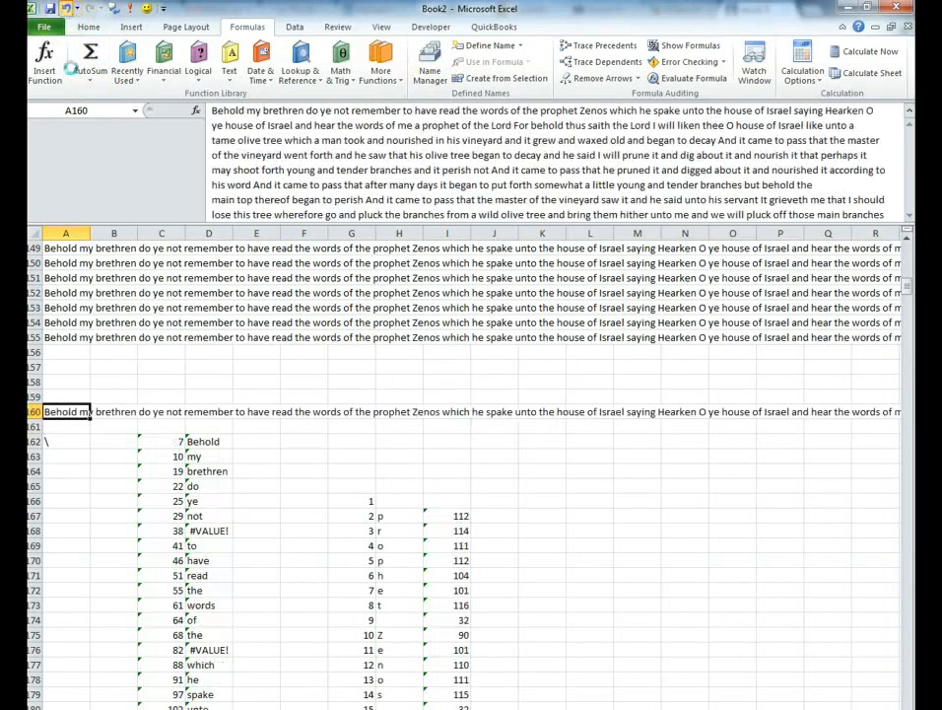
click(76, 426)
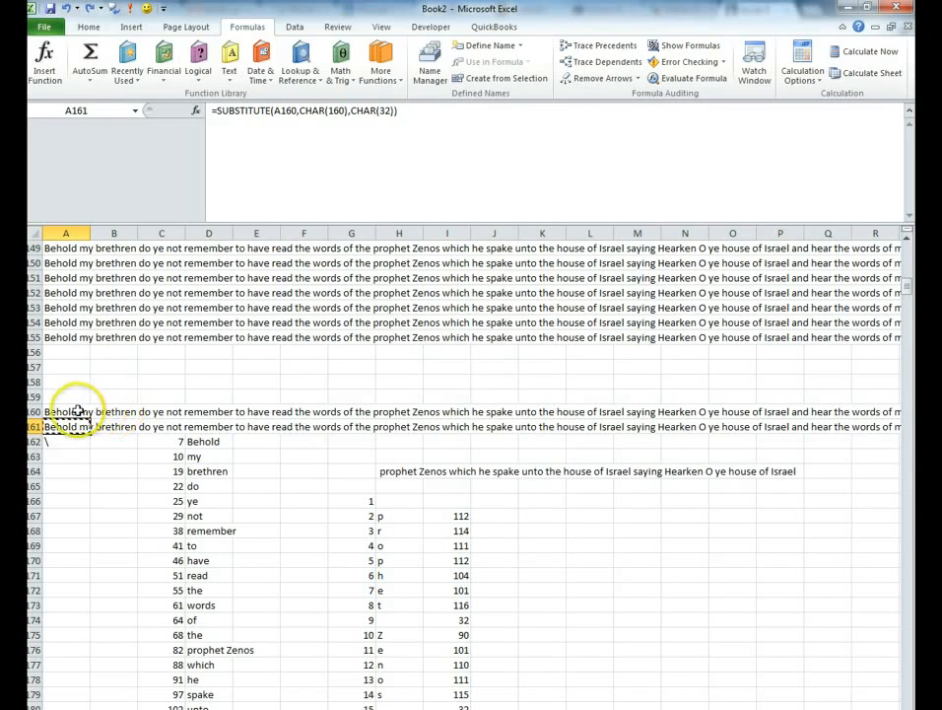
click(76, 412)
right_click(78, 414)
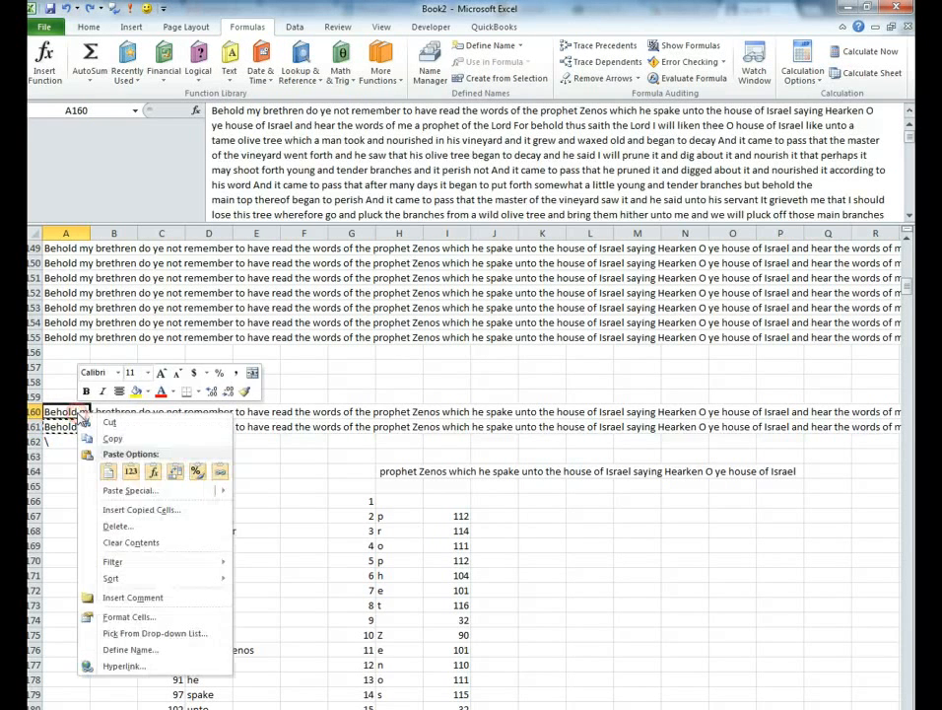
click(129, 470)
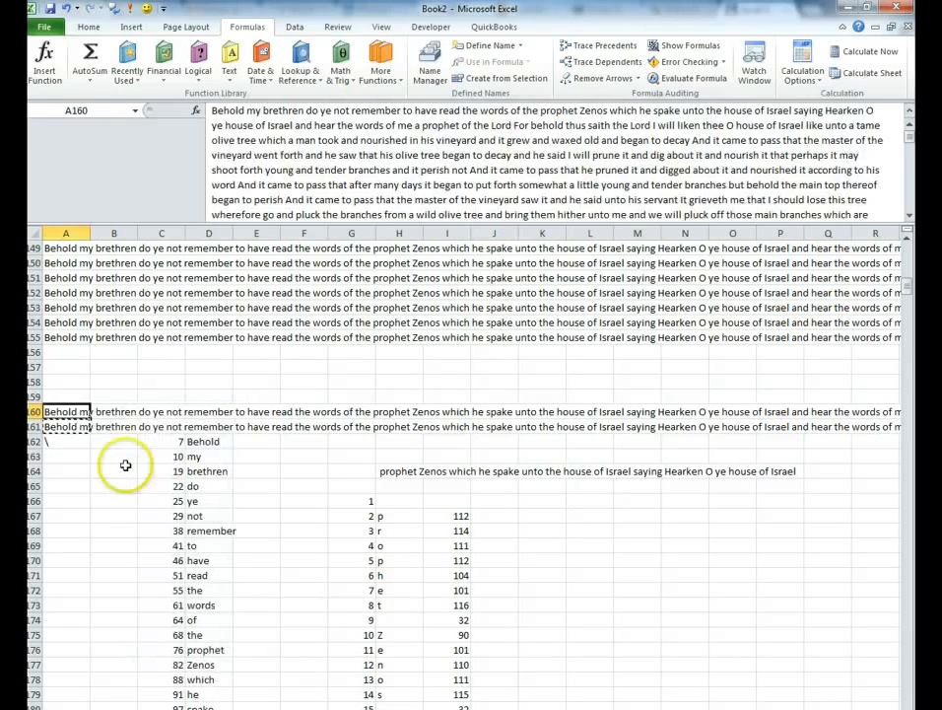
Step: Clear the SUBSTITUTE formula from A161 and delete the stray backslash in A162
click(73, 429)
right_click(75, 430)
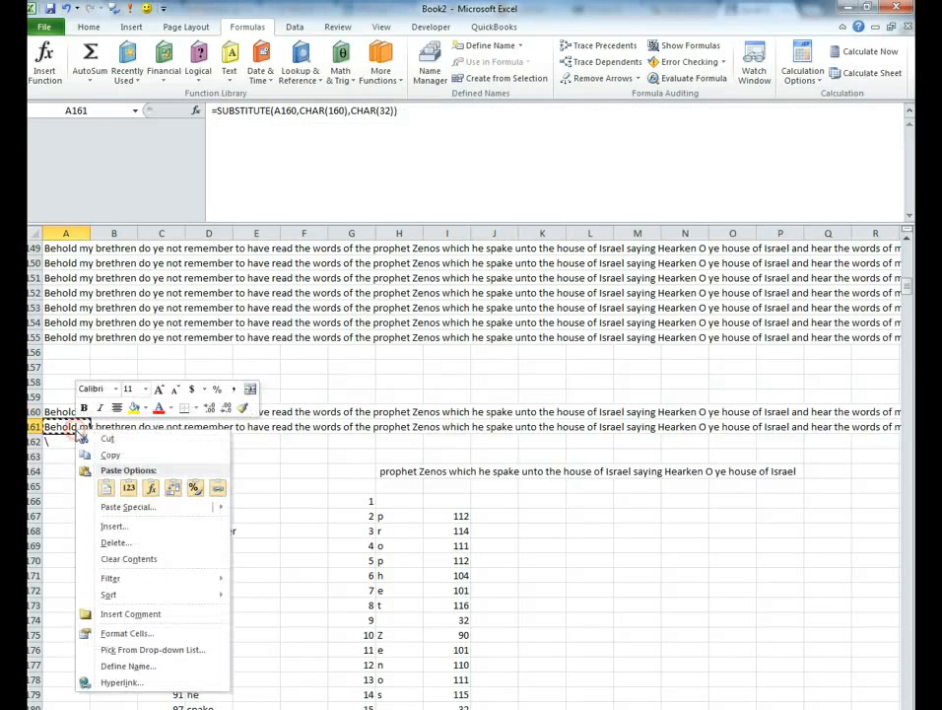
click(142, 559)
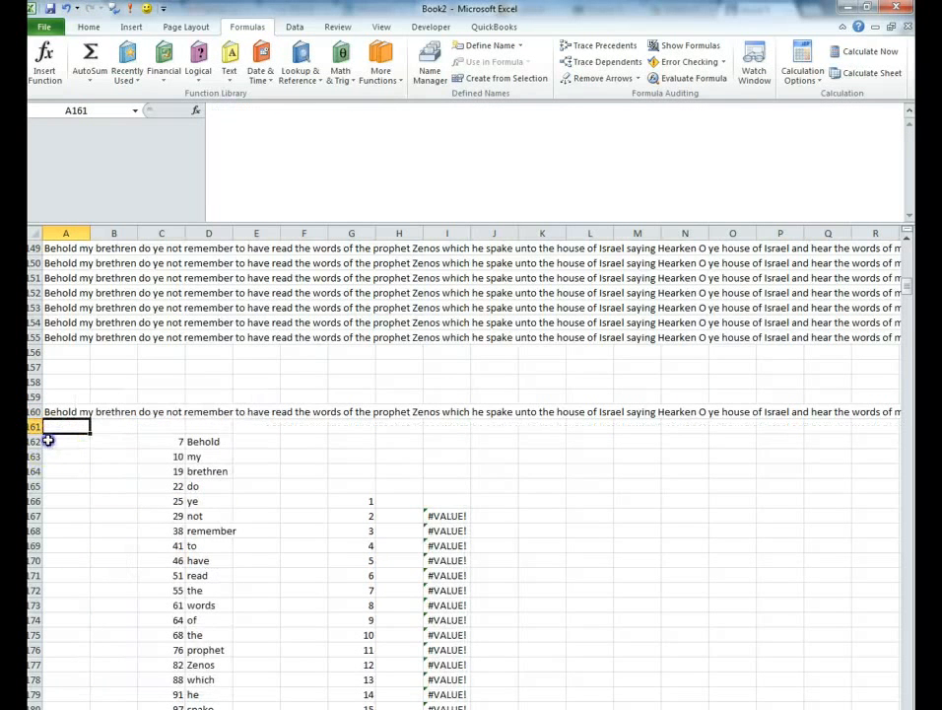
key(BackSpace)
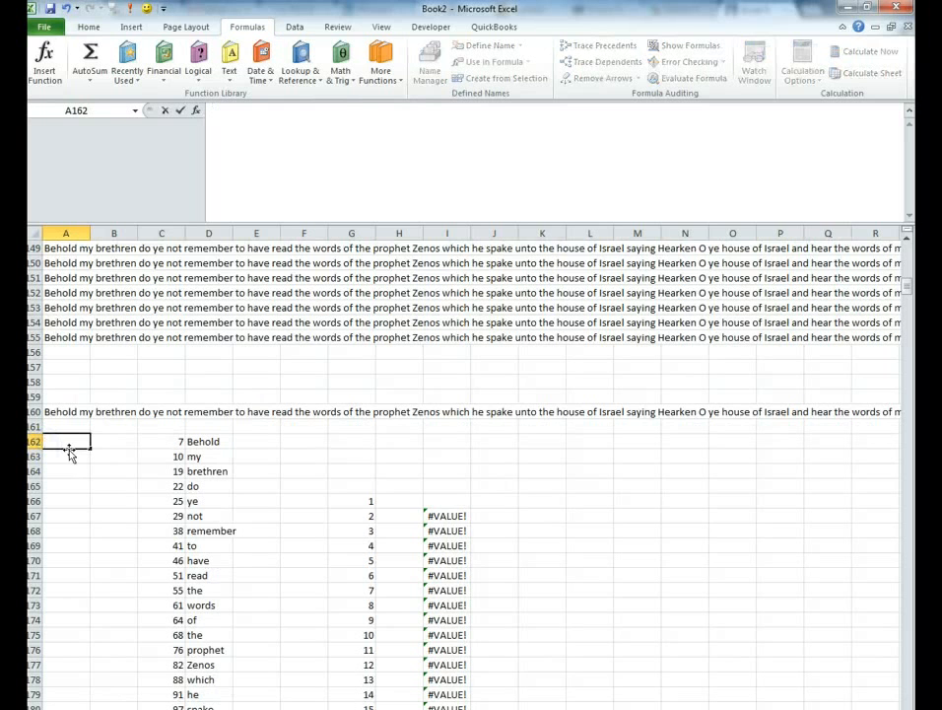
Step: Clear the contents of the character-check block covering 26 rows and 4 columns from G166
drag(372, 501, 497, 504)
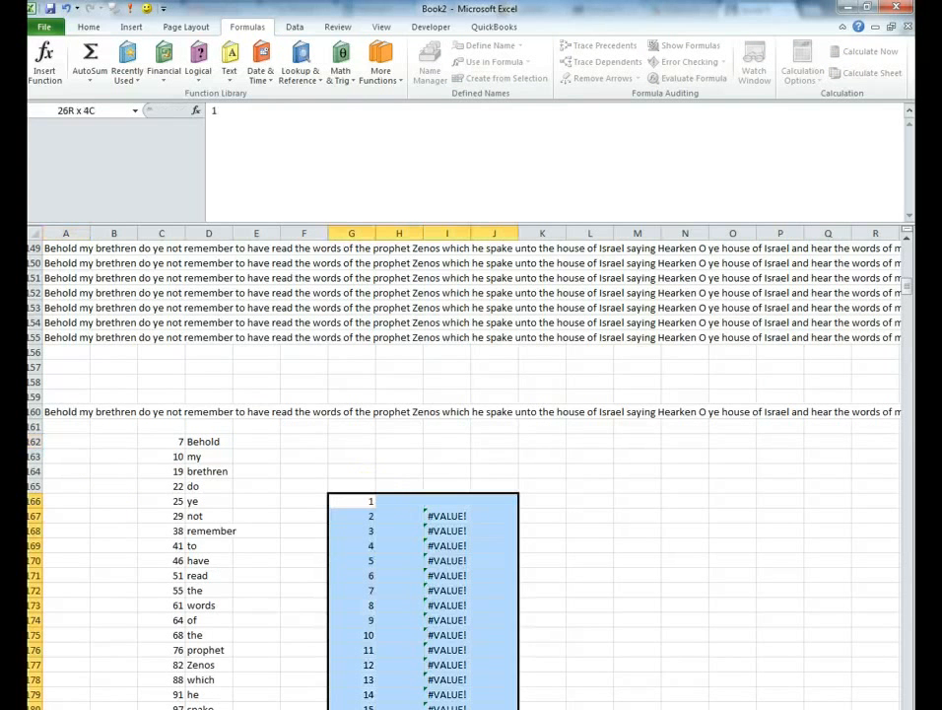
right_click(422, 584)
click(473, 707)
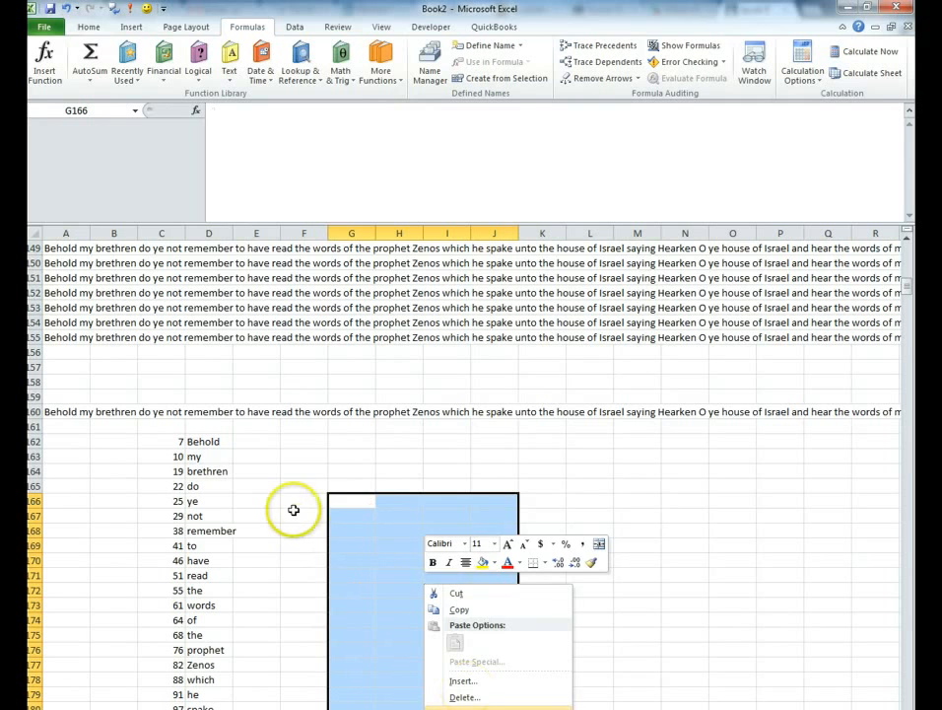
click(427, 471)
Step: Fill the FIND formula in C3786 down column C until it runs past the last space in the passage
scroll(314, 503, down, 9)
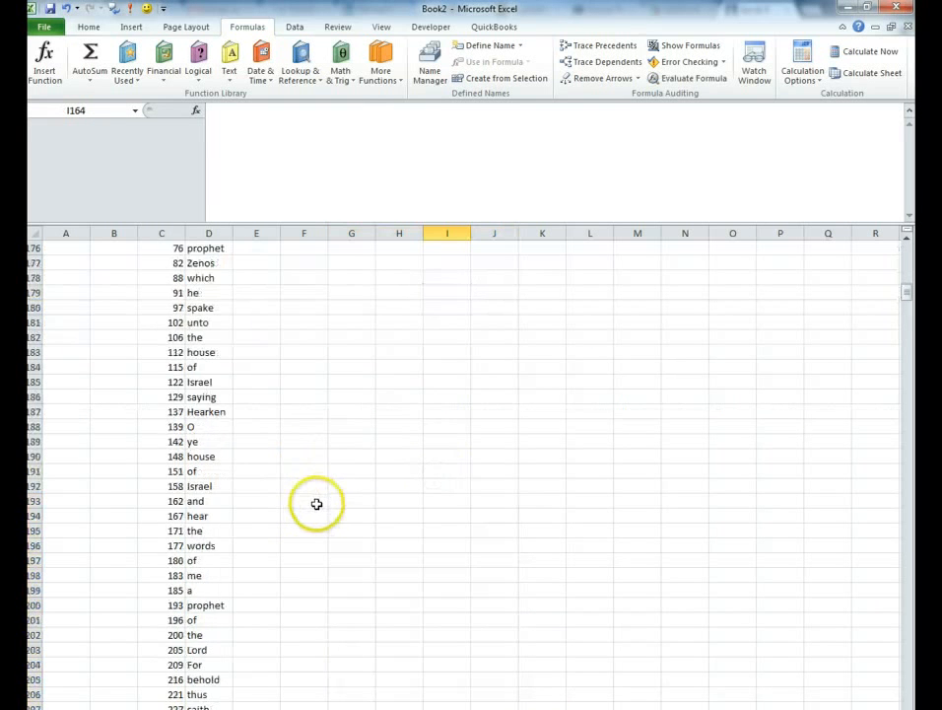
scroll(317, 504, down, 5)
scroll(318, 498, up, 4)
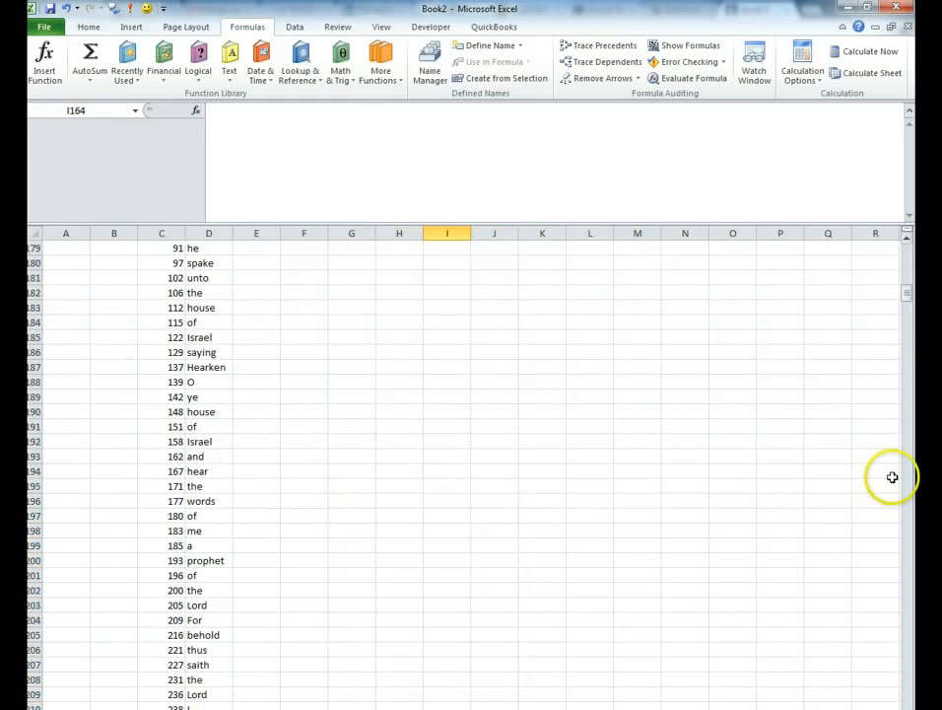
drag(909, 296, 912, 704)
click(182, 549)
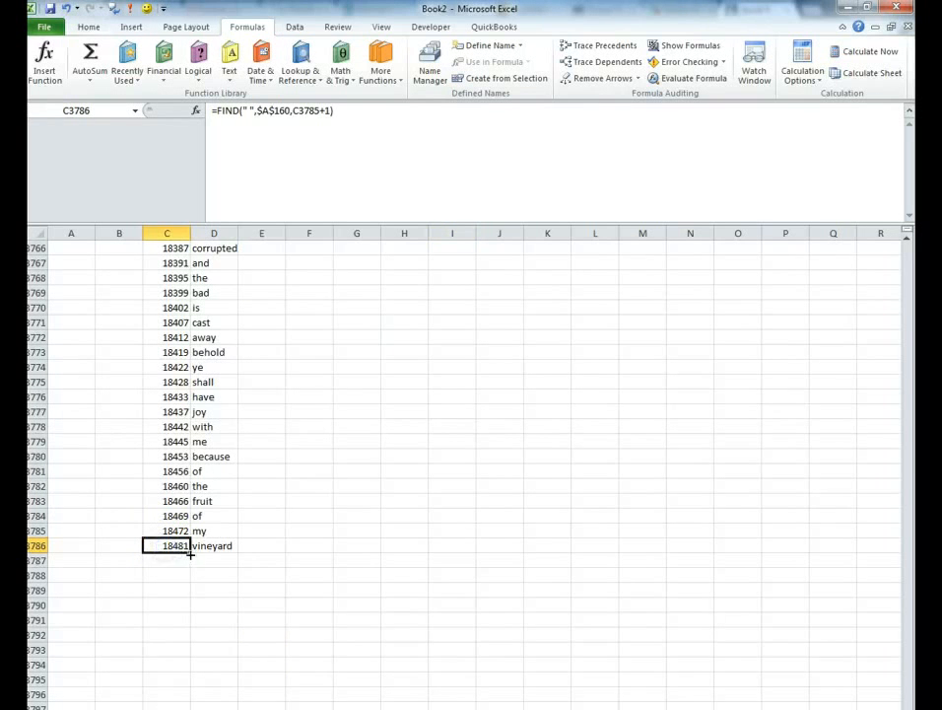
drag(182, 617, 185, 657)
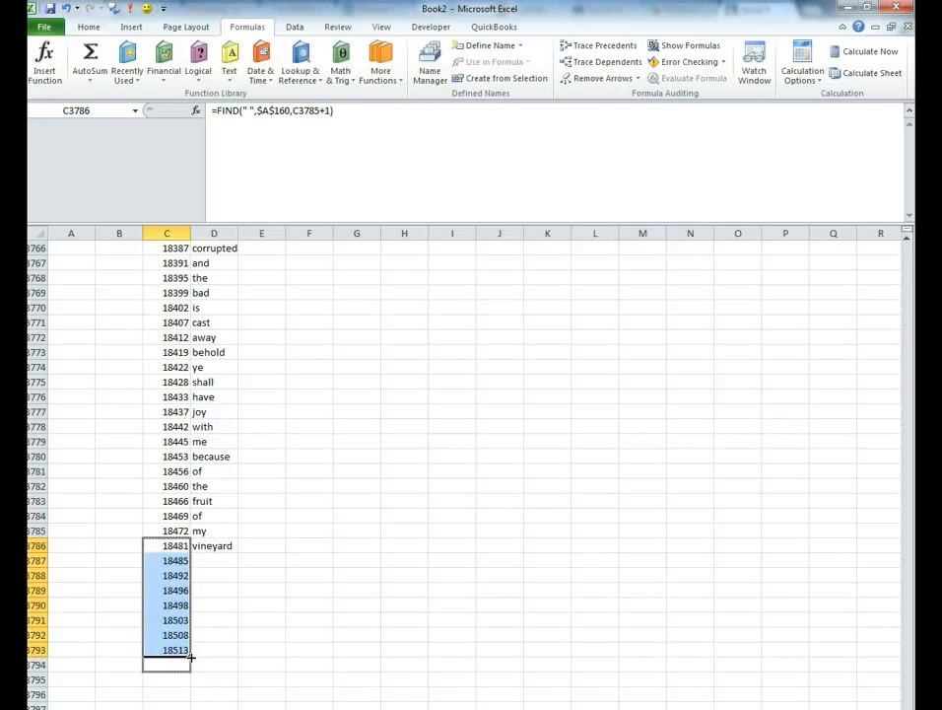
drag(185, 706, 185, 706)
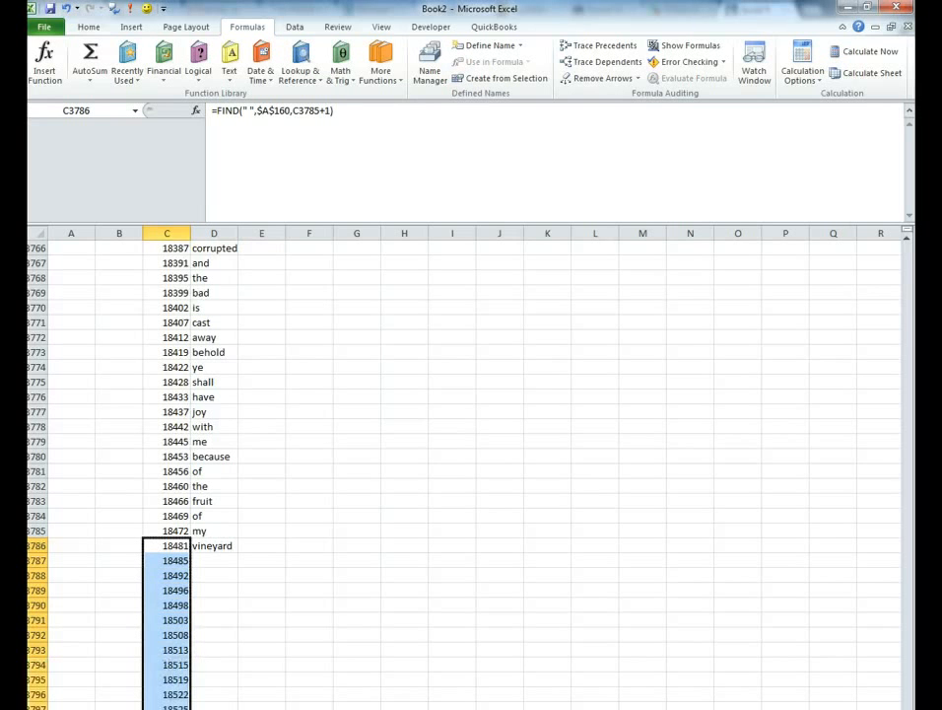
scroll(406, 564, down, 19)
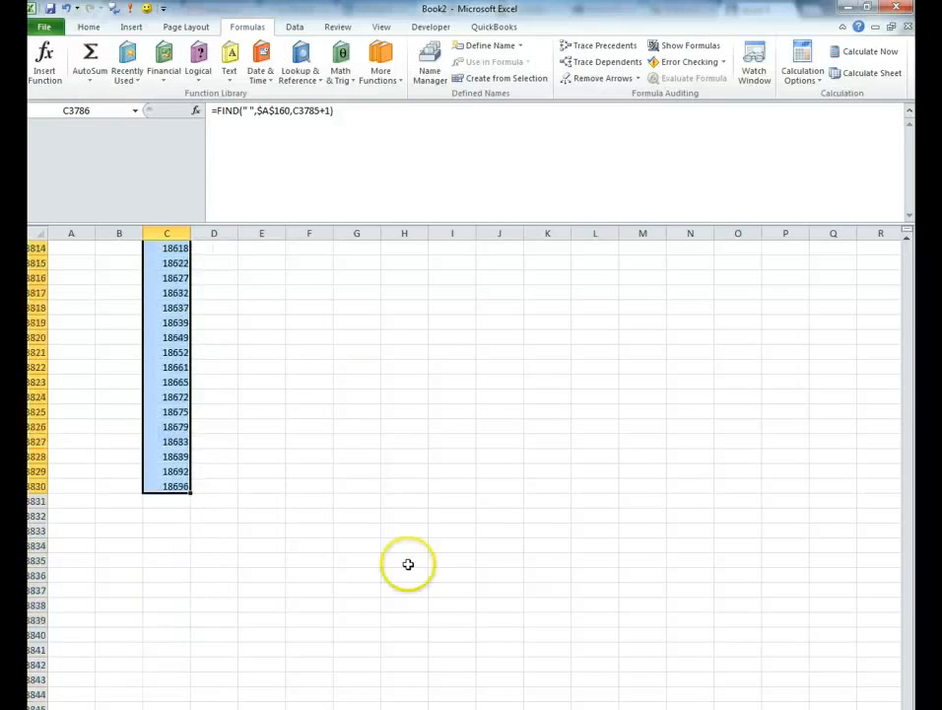
drag(191, 357, 185, 706)
scroll(296, 473, down, 20)
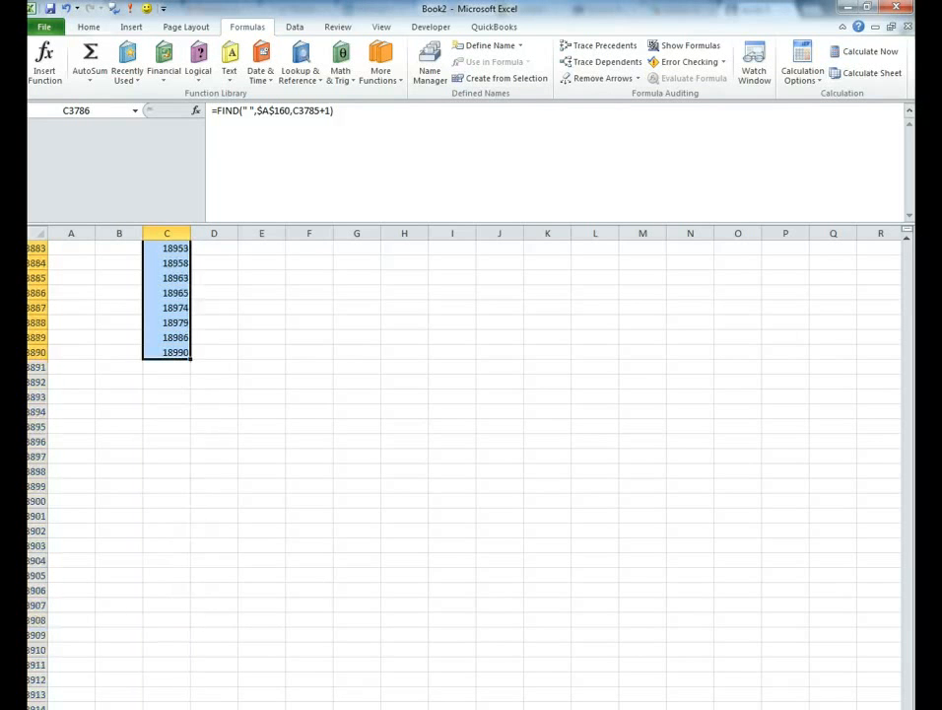
drag(190, 360, 192, 708)
scroll(215, 660, down, 8)
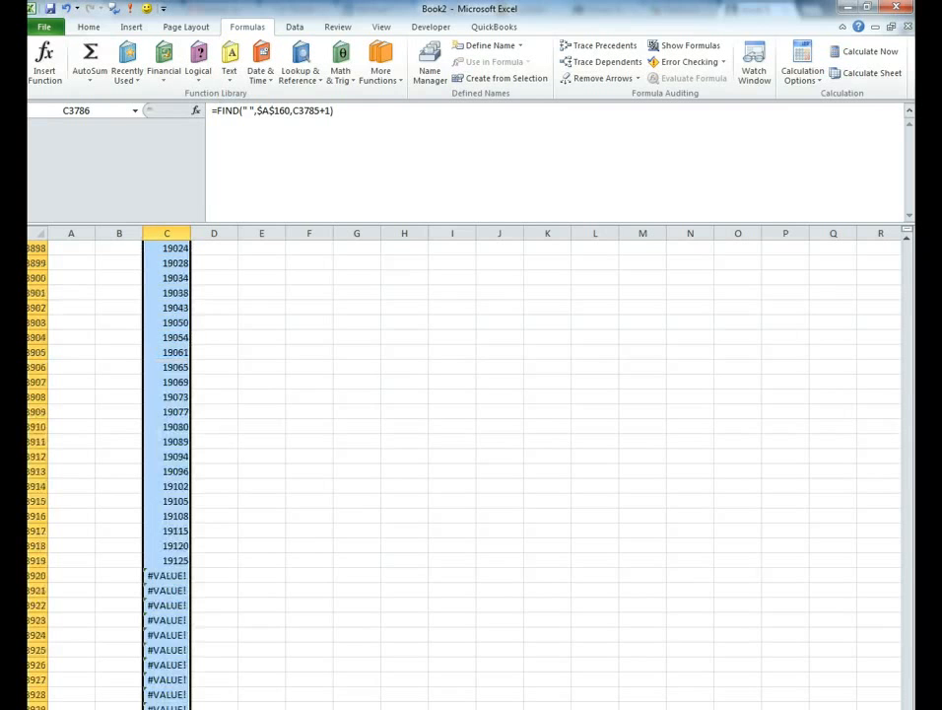
Step: Clear the surplus #VALUE! cells in column C from C3920 downward
click(181, 441)
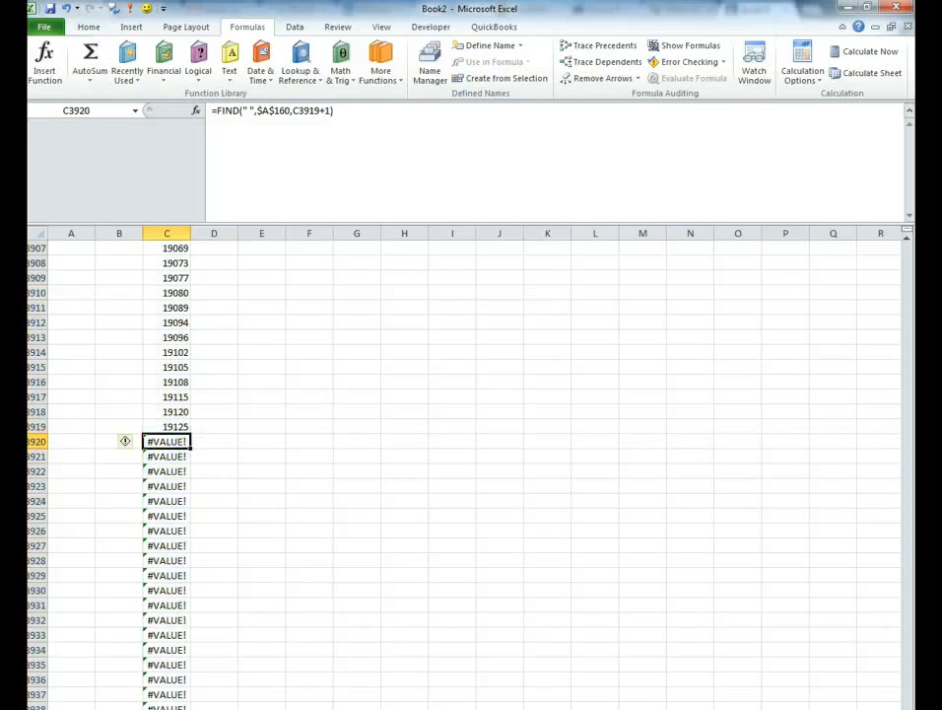
drag(173, 440, 167, 707)
right_click(173, 538)
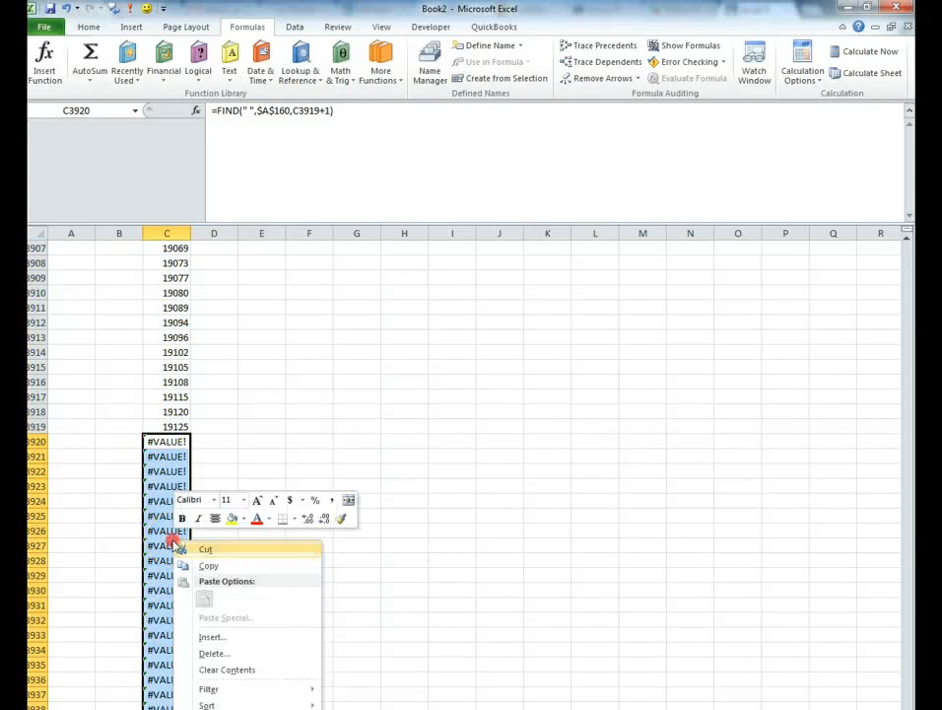
click(230, 671)
Step: Fill the MID formula in D3786 down column D to row 3919 and check the last extracted words
scroll(295, 423, up, 20)
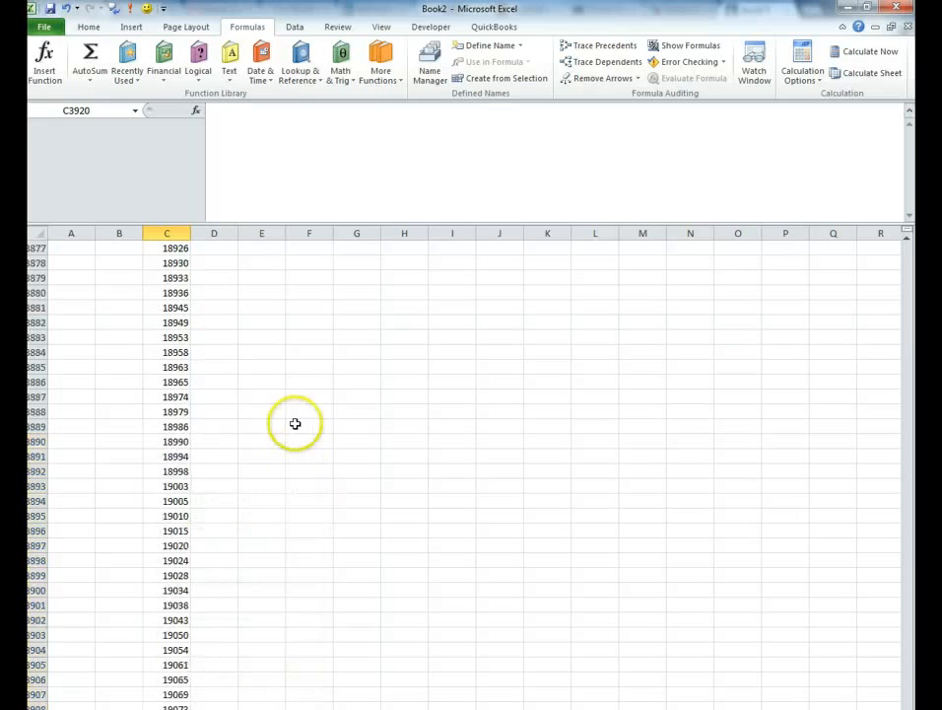
scroll(294, 404, up, 15)
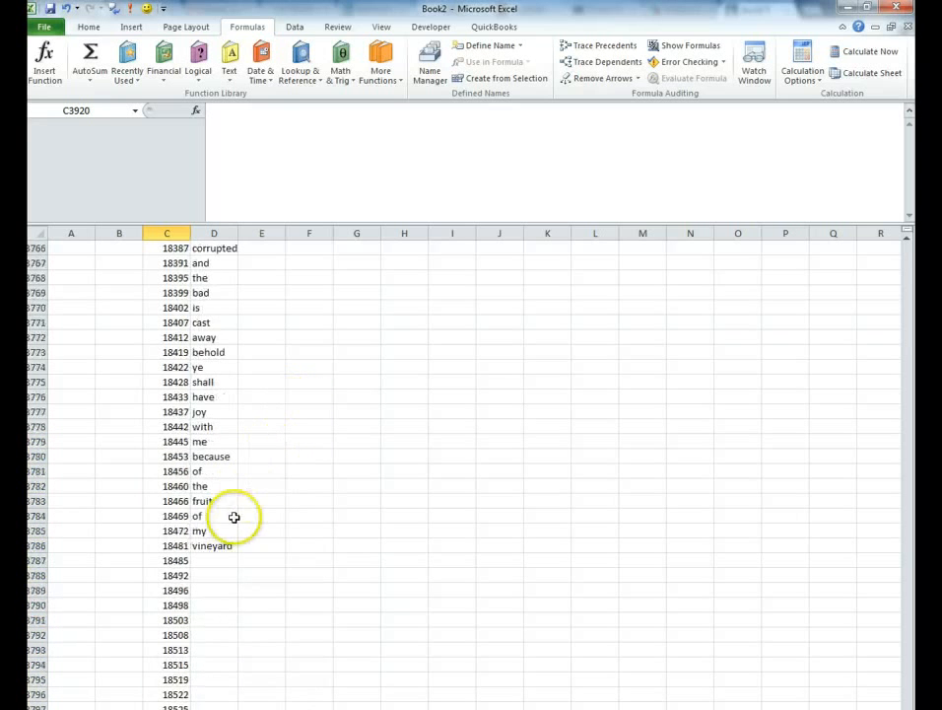
click(214, 548)
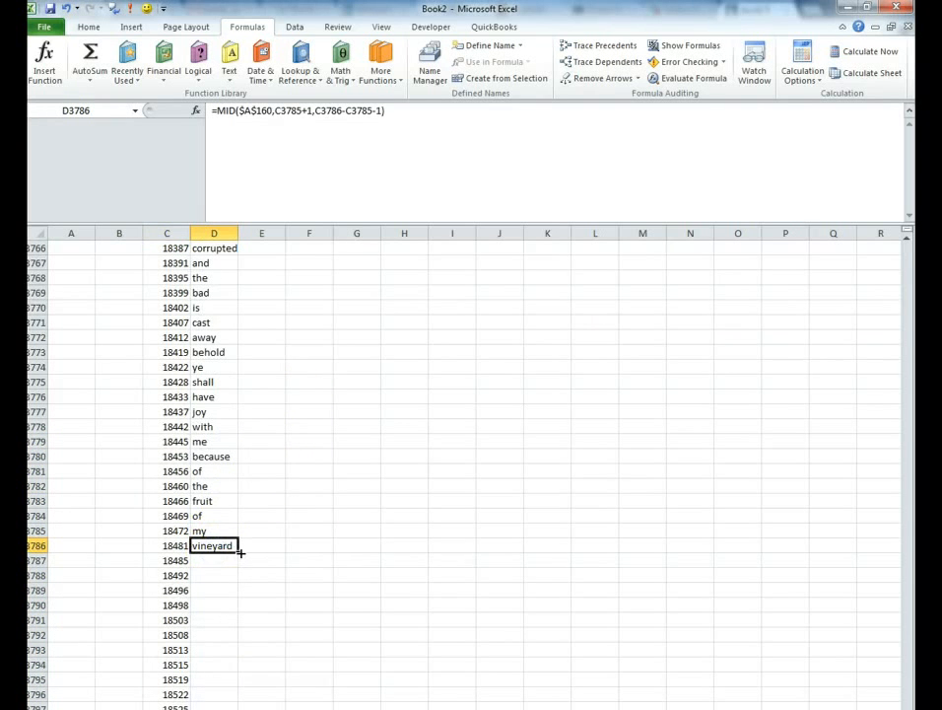
double_click(239, 553)
scroll(281, 488, down, 19)
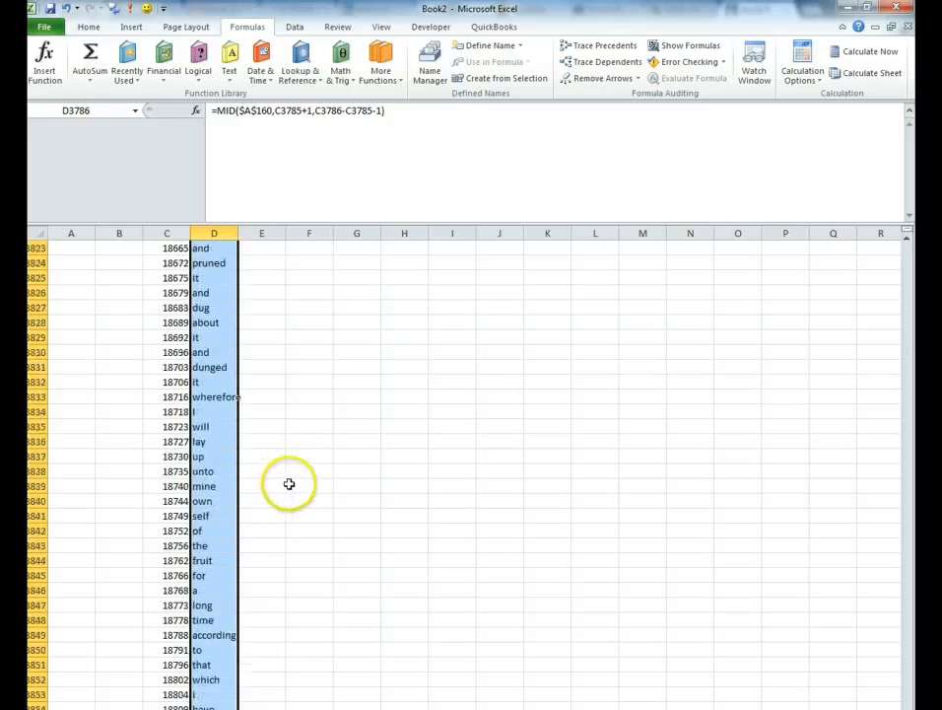
scroll(288, 483, down, 20)
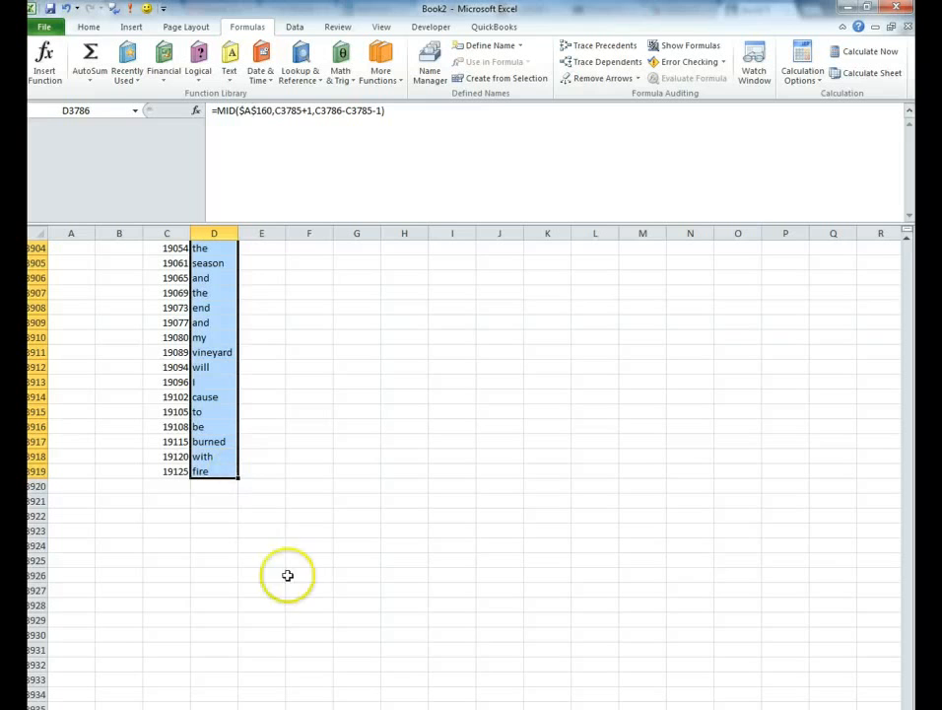
scroll(293, 586, up, 4)
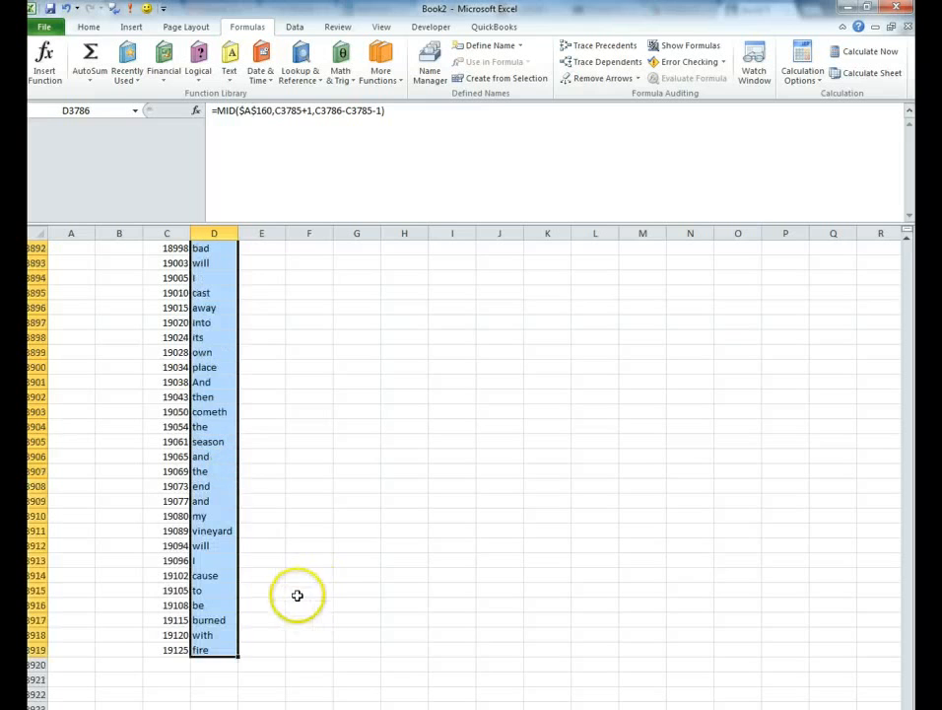
click(218, 649)
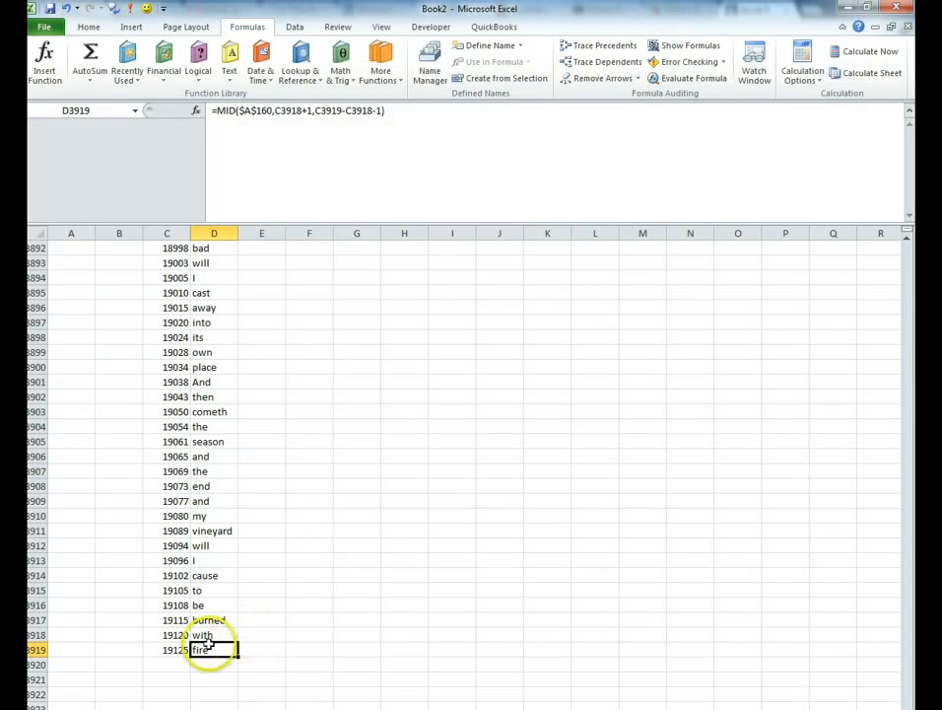
Step: Enter the heading WORDS in cell D161 above the list of extracted words
scroll(357, 510, up, 8)
scroll(356, 510, up, 20)
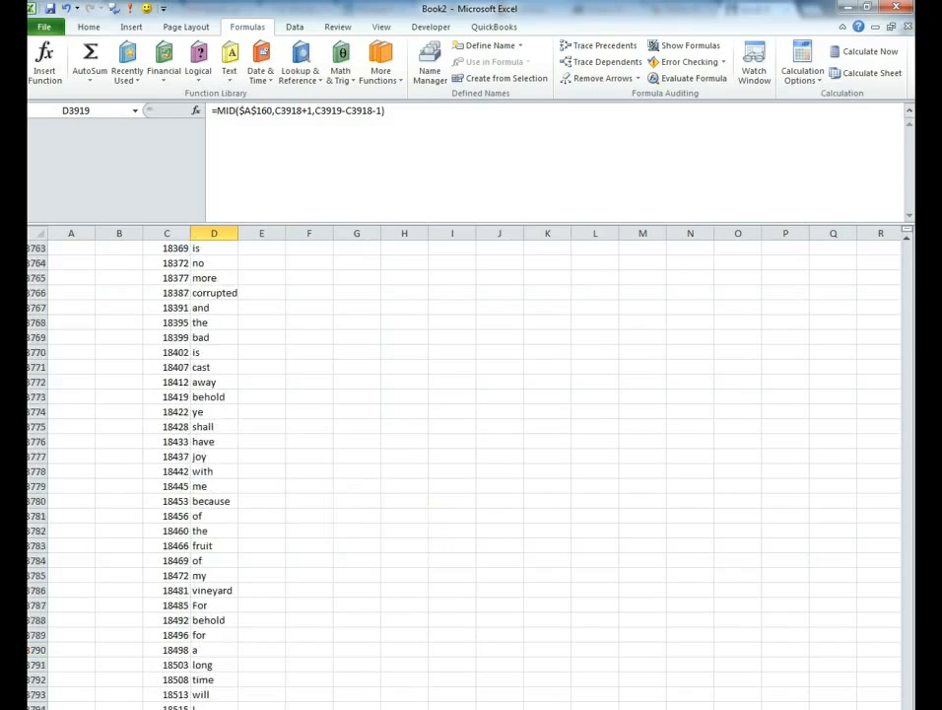
drag(908, 690, 896, 288)
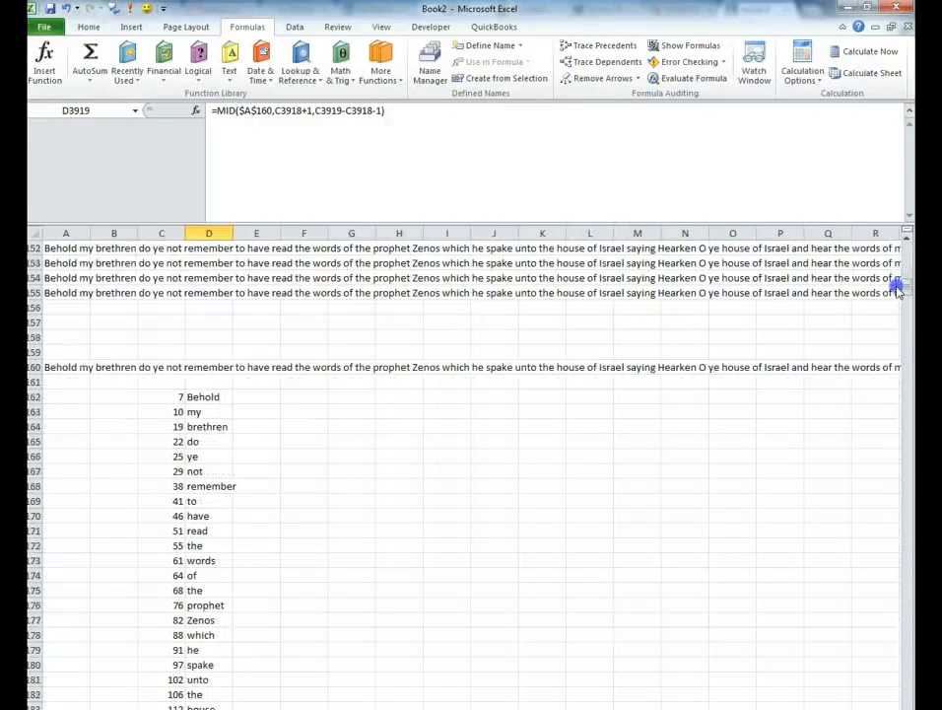
click(204, 382)
text(words)
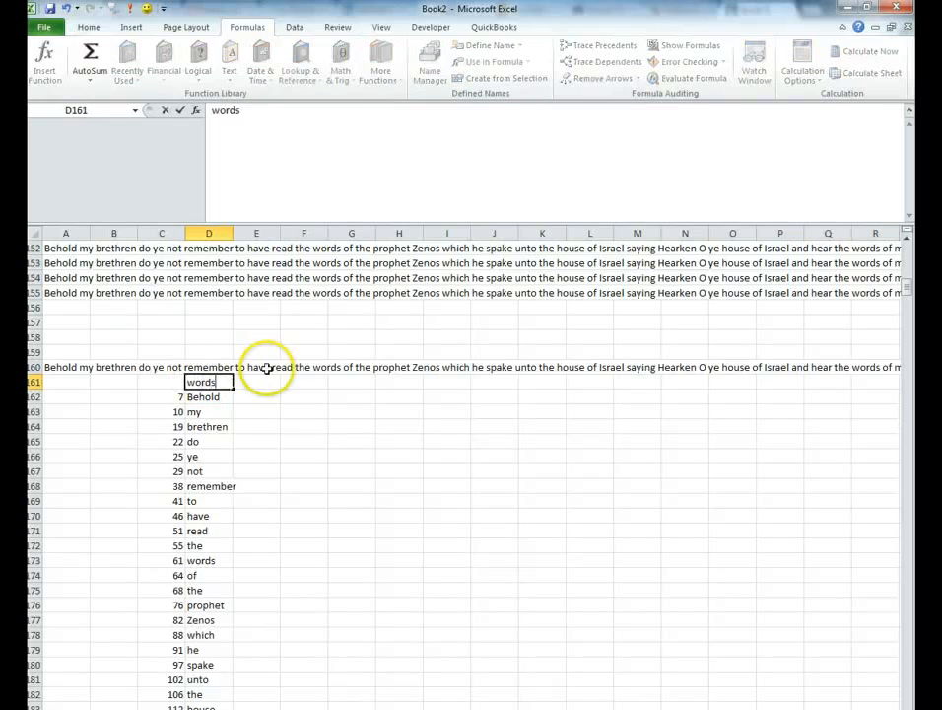
key(Return)
key(Up)
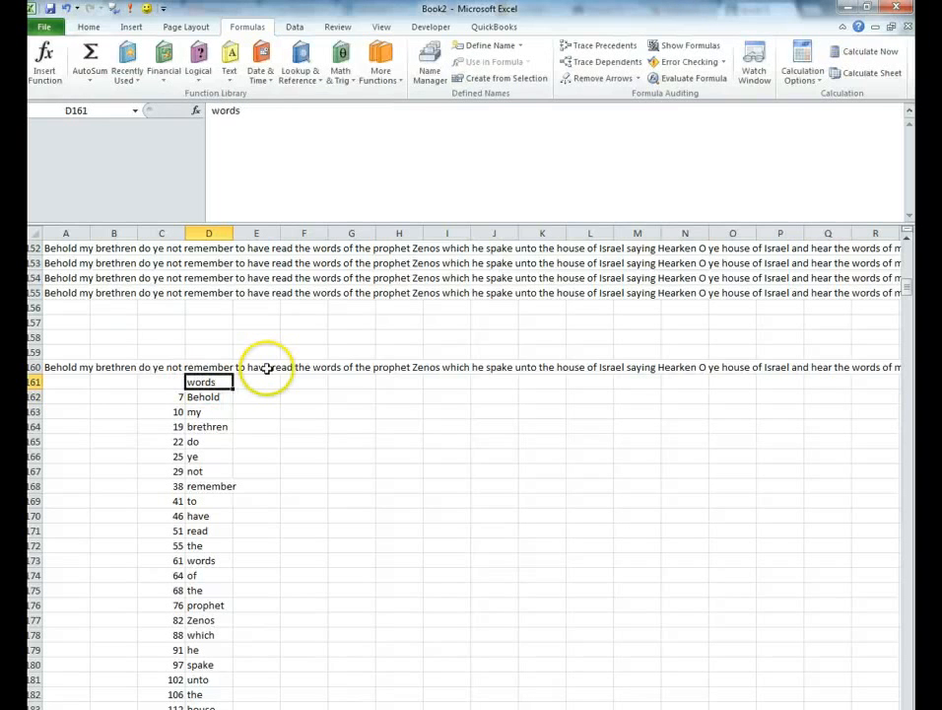
text(WORDS)
key(Tab)
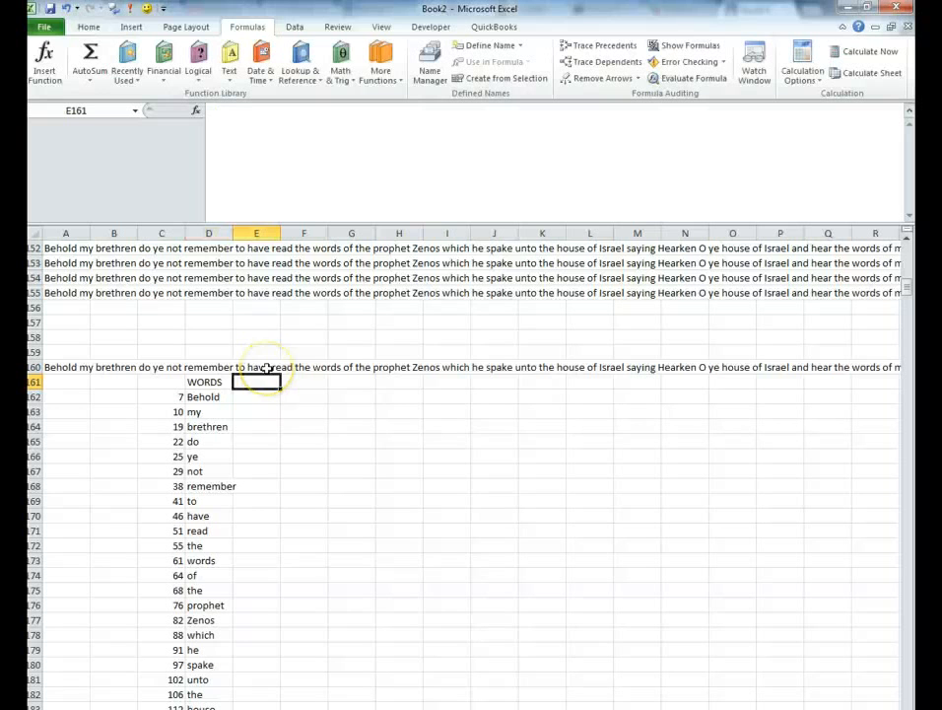
Step: Enter =COUNTIF(D162:D3919,D162) in E162 and fill it down column E beside the extracted words
key(Down)
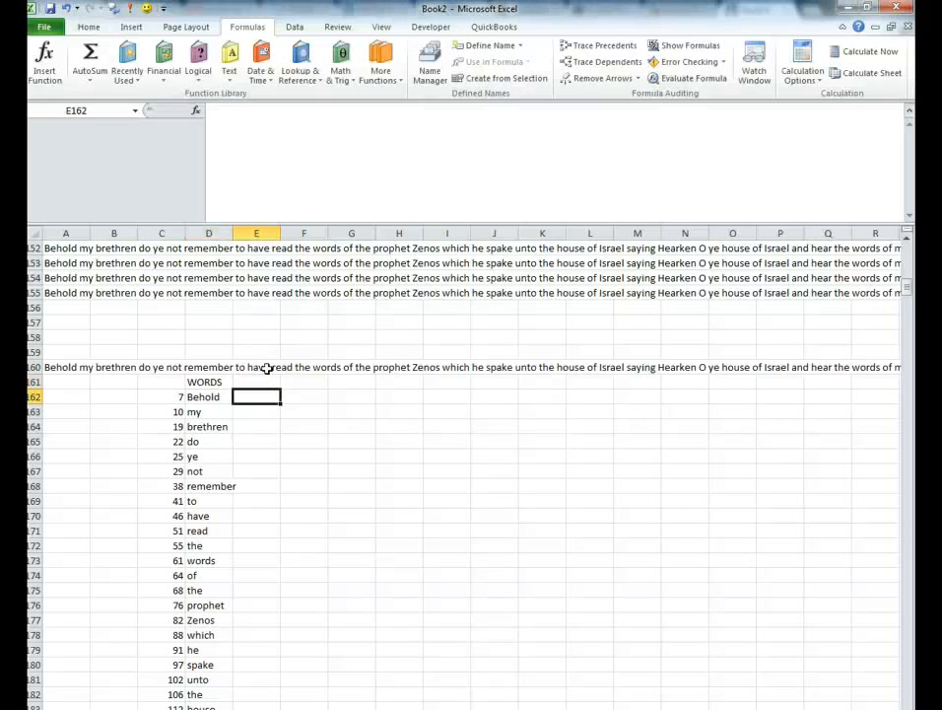
text(=COUN)
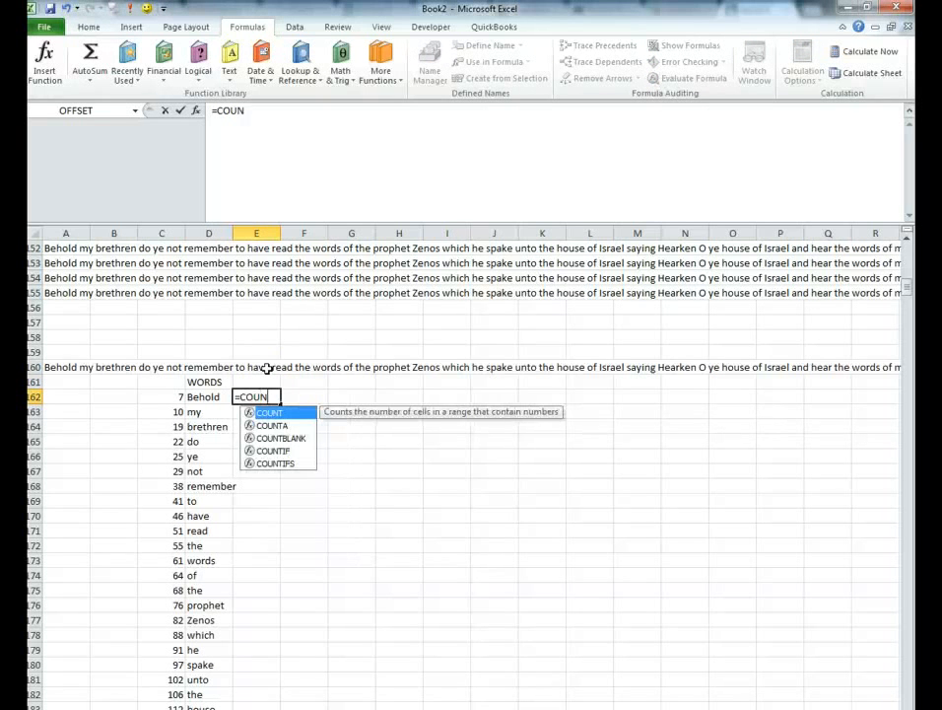
text(TIF()
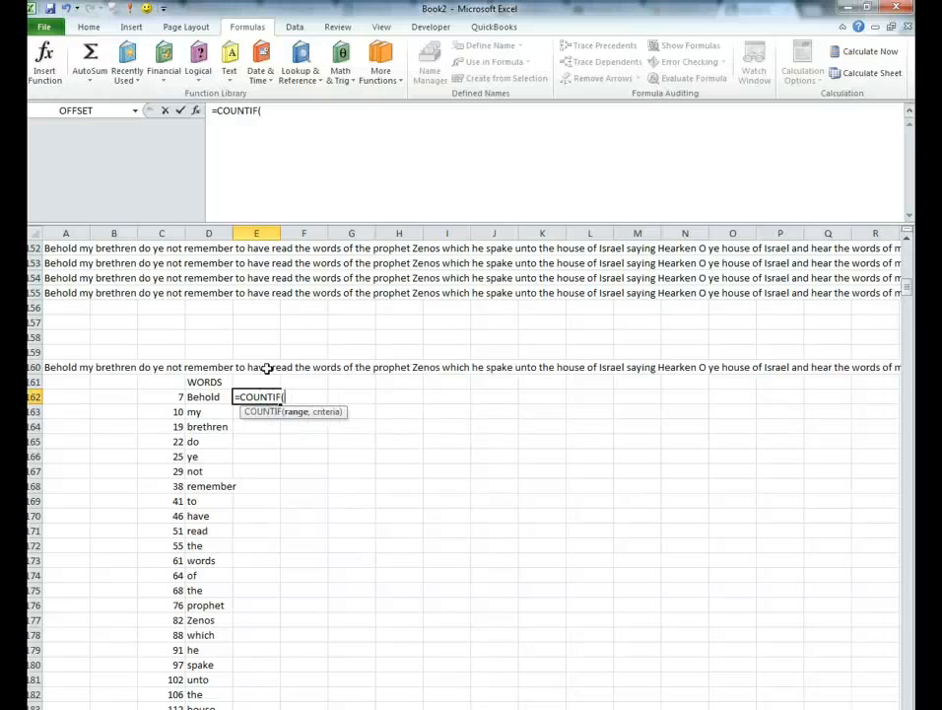
click(193, 397)
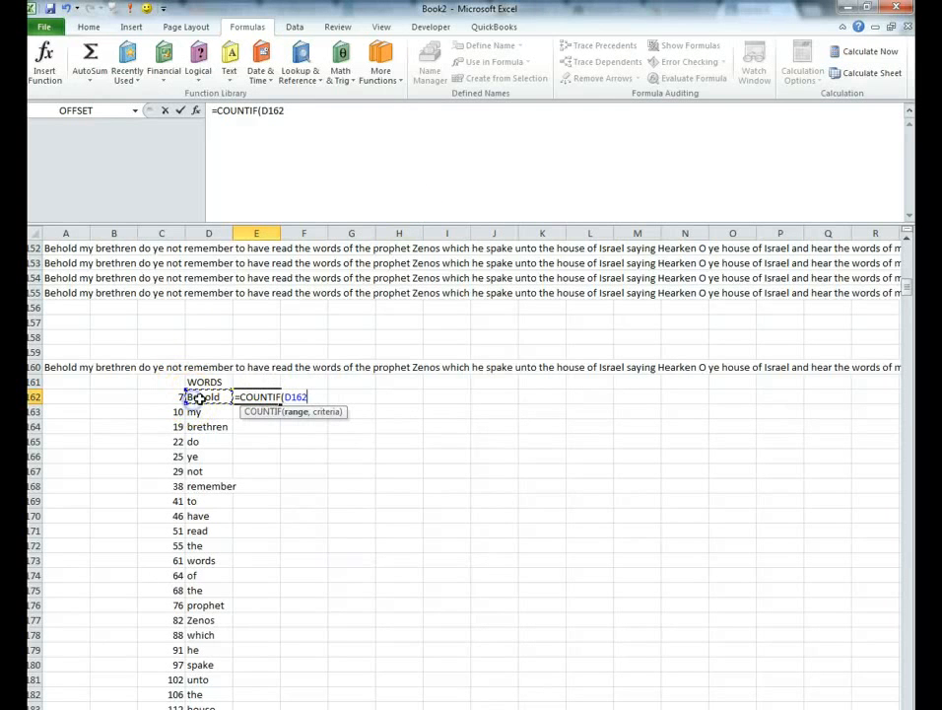
key(ctrl+shift+Down)
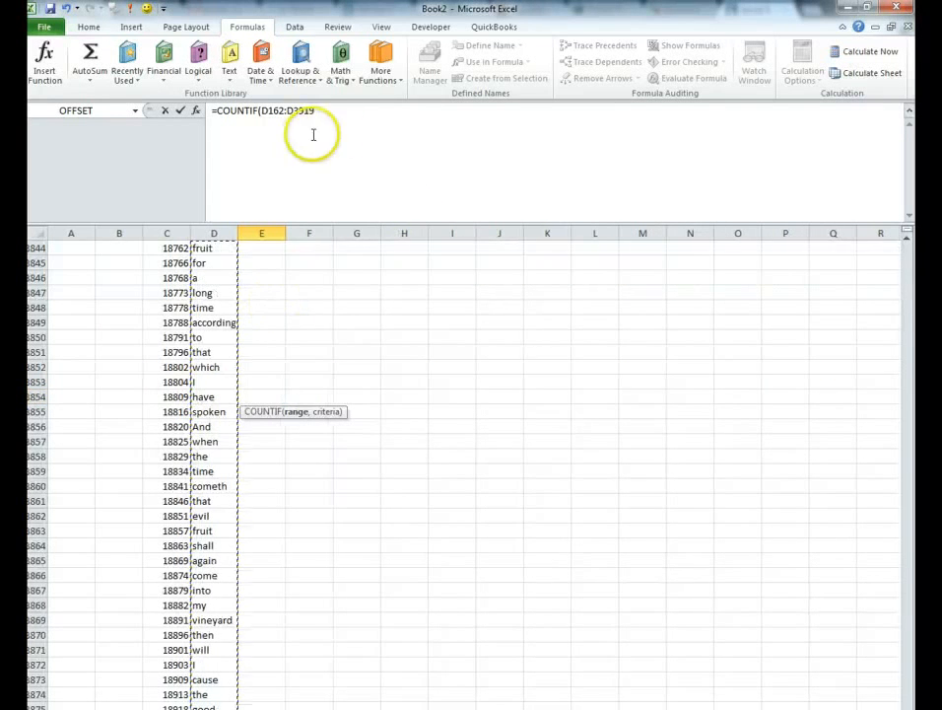
click(332, 111)
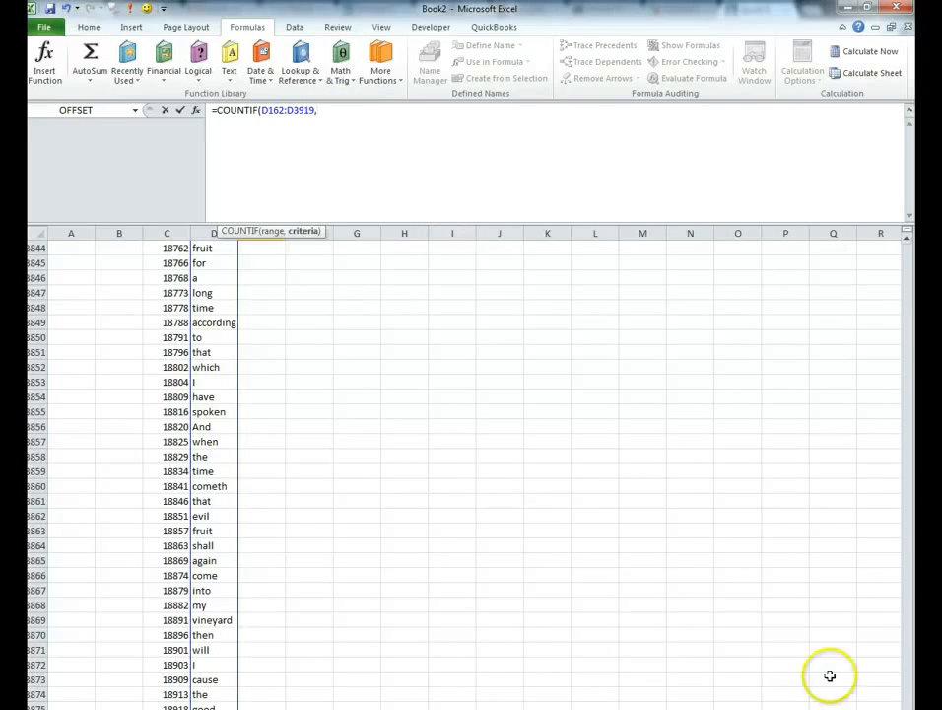
scroll(463, 473, up, 20)
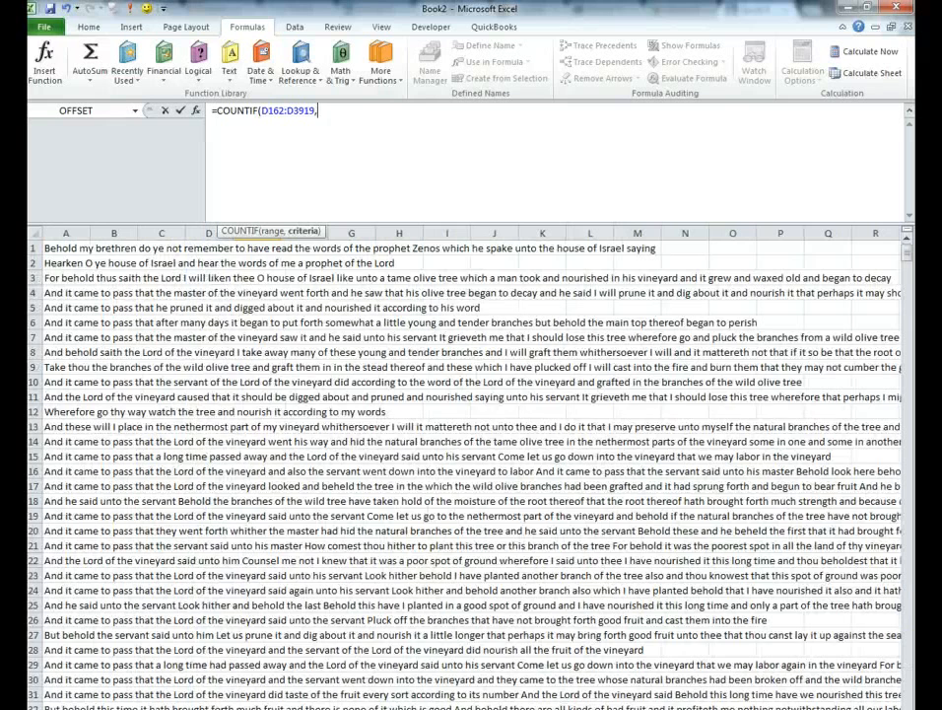
drag(915, 261, 909, 291)
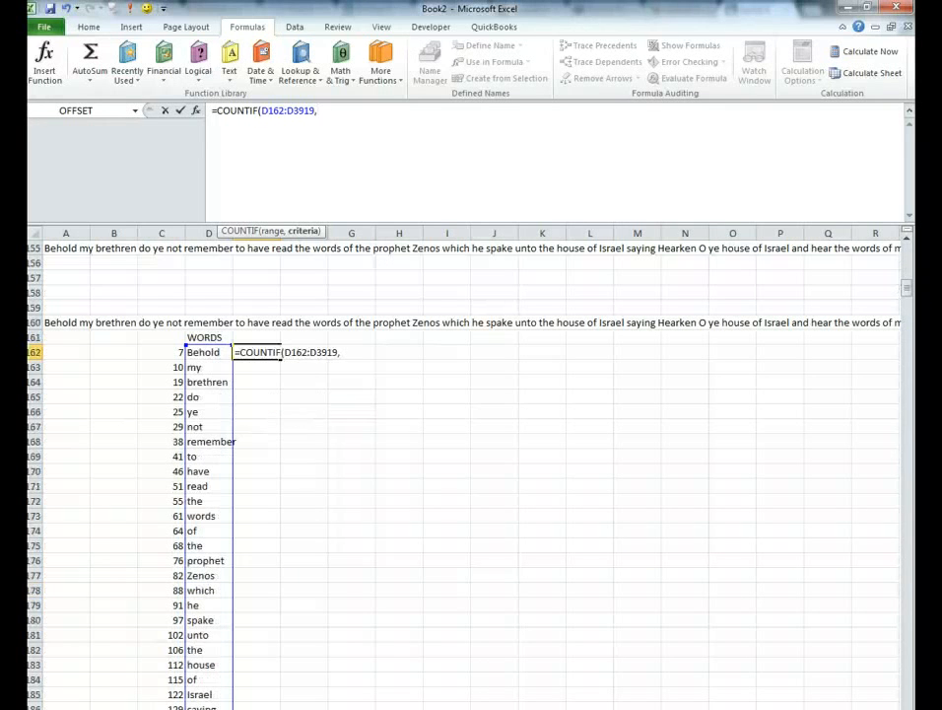
click(218, 352)
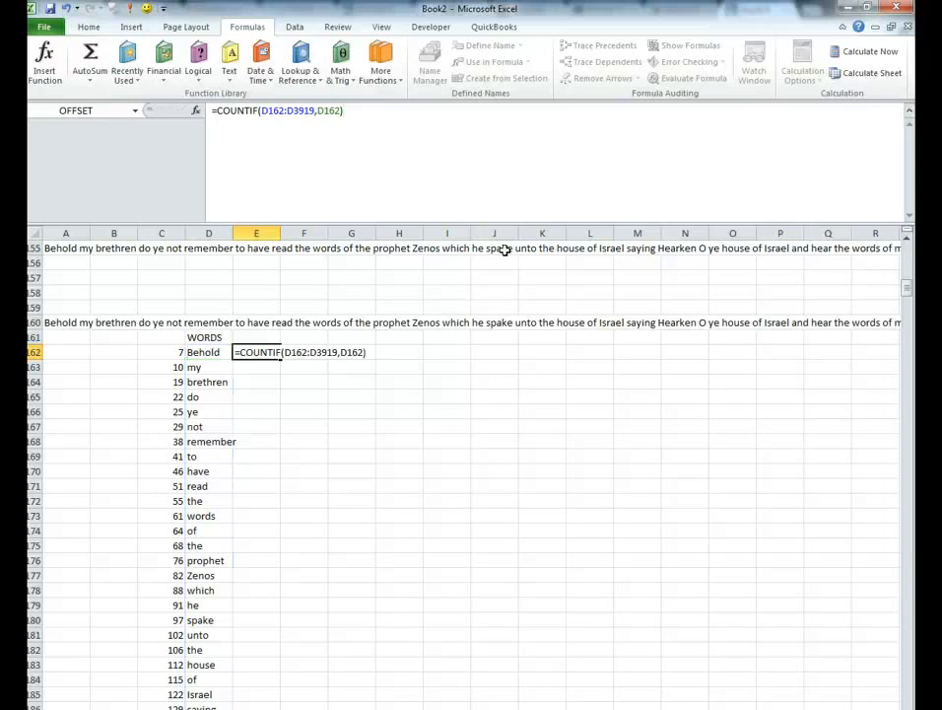
key(Return)
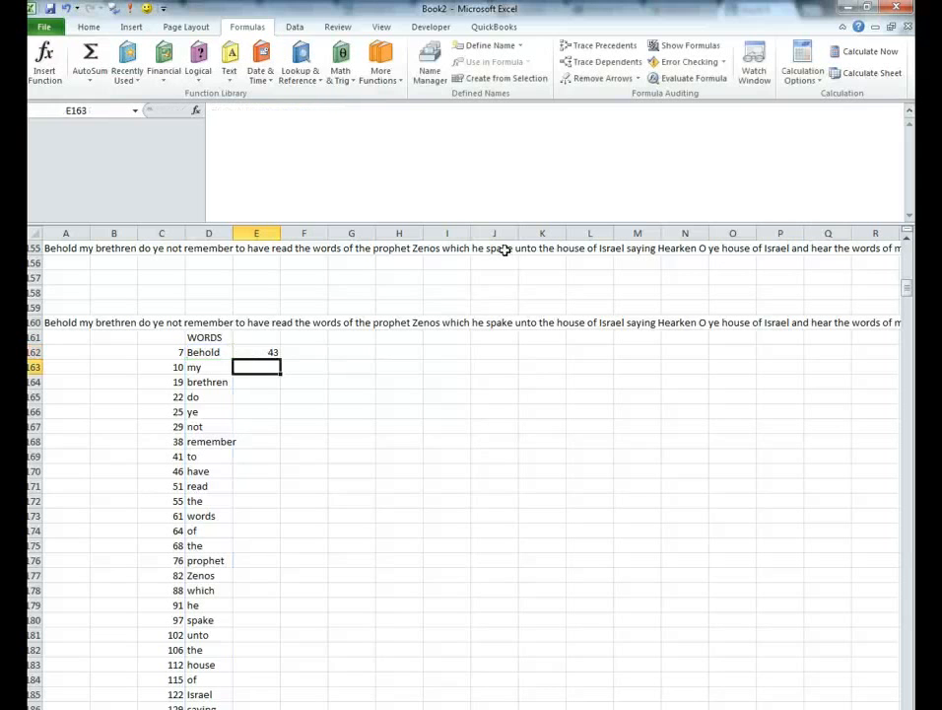
click(258, 353)
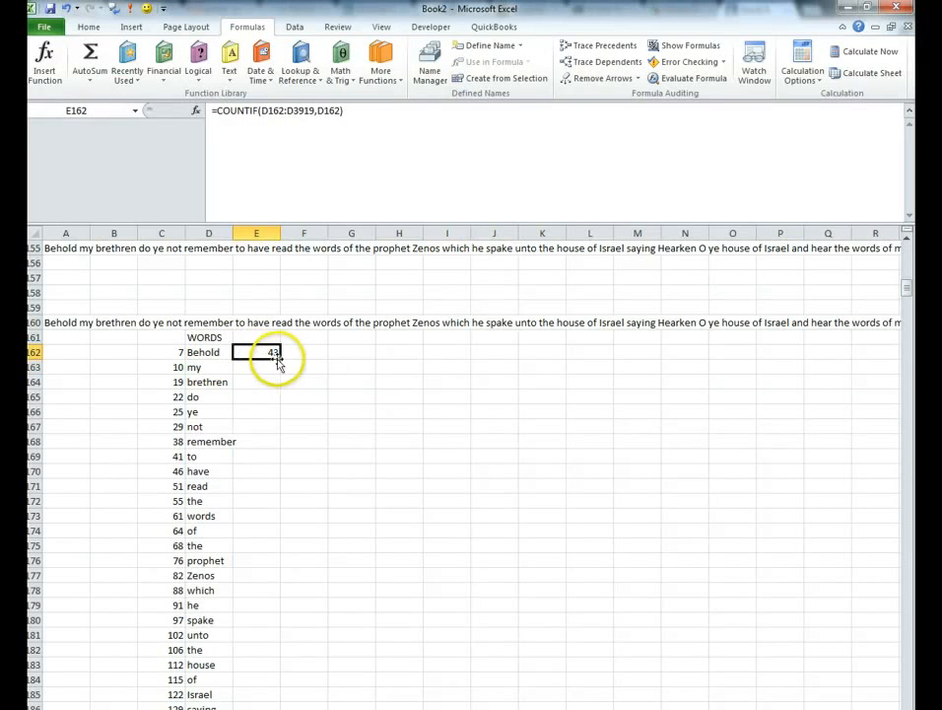
double_click(281, 360)
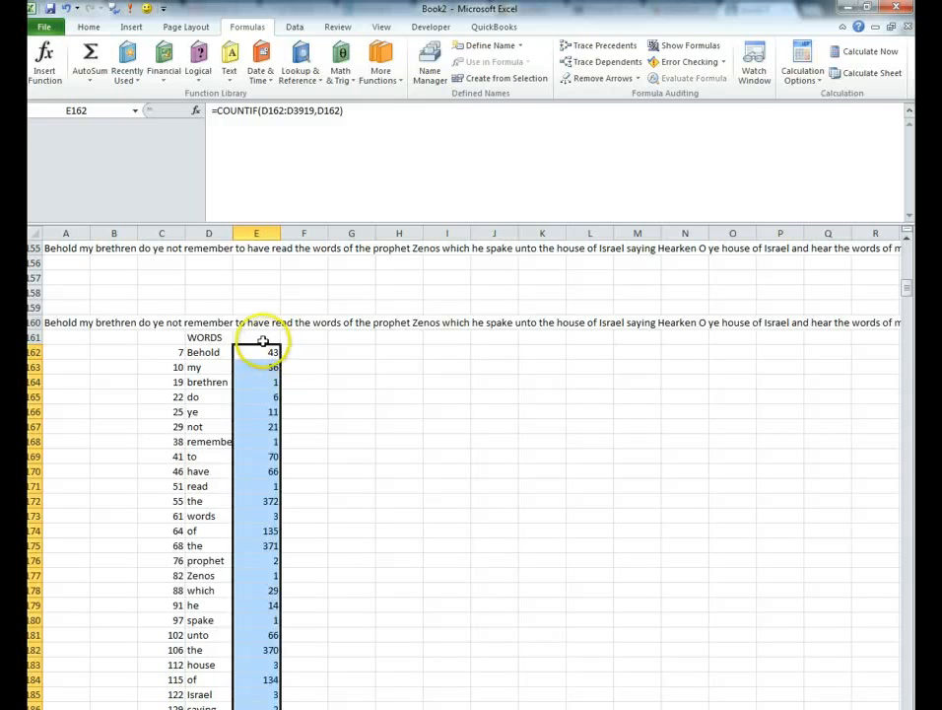
Step: Enter the heading OCCURENCES in E161 and autofit the widths of columns E and D
click(262, 341)
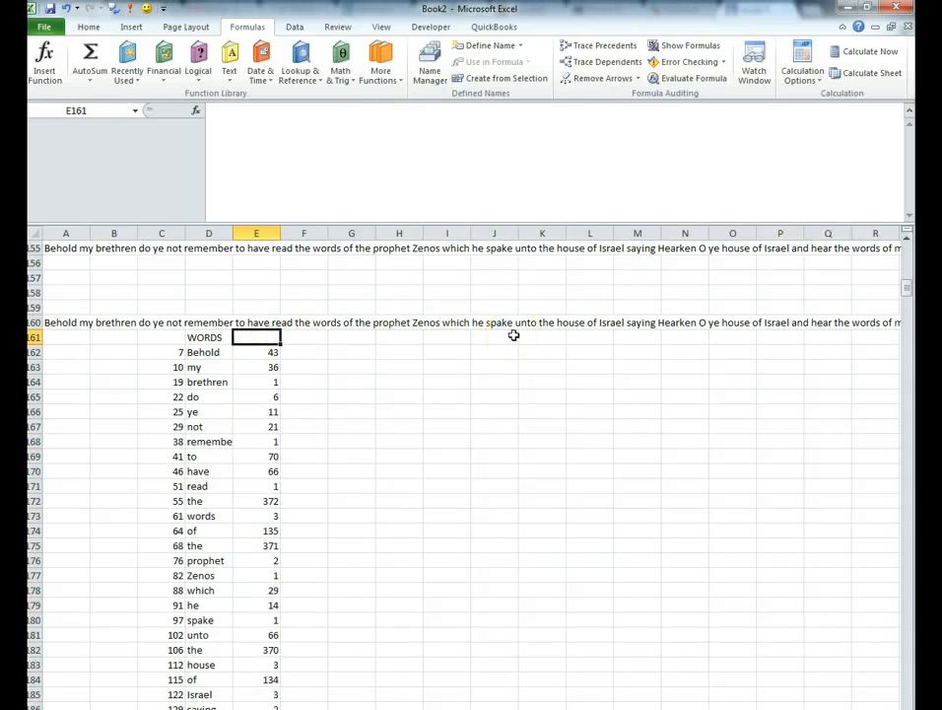
text(oCC)
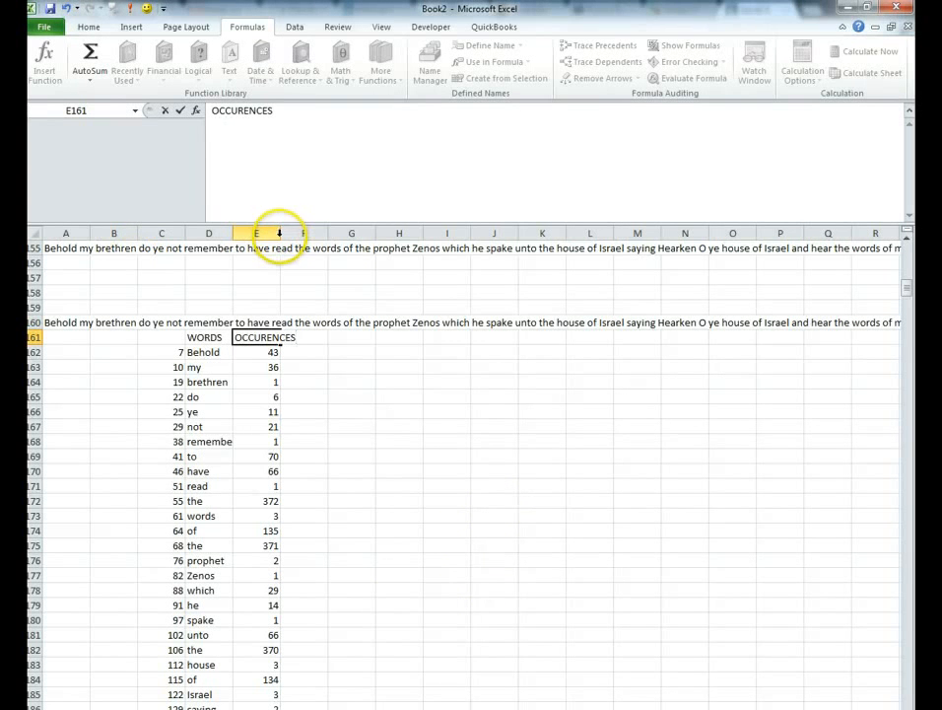
click(361, 439)
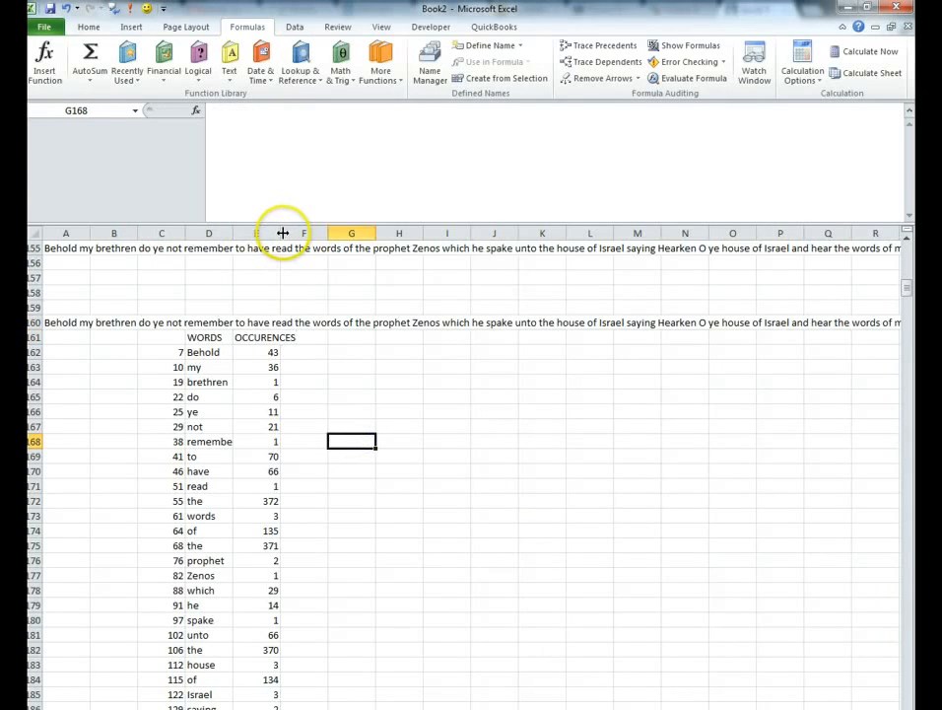
double_click(282, 232)
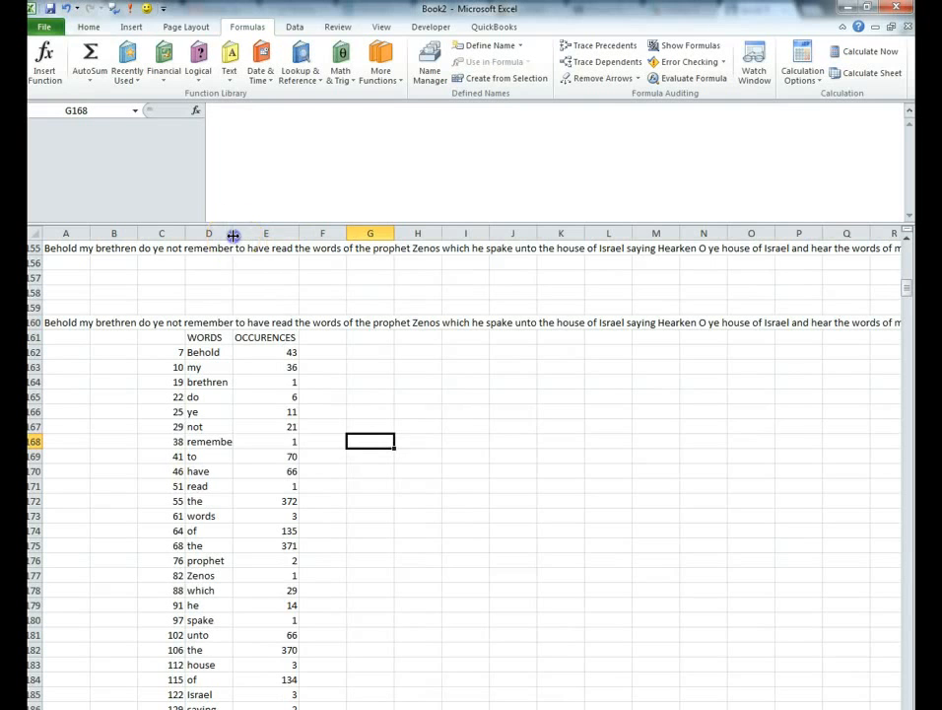
double_click(233, 234)
Step: Enter the heading LENGTH in F161 and the formula =LEN(D162) in F162
click(357, 338)
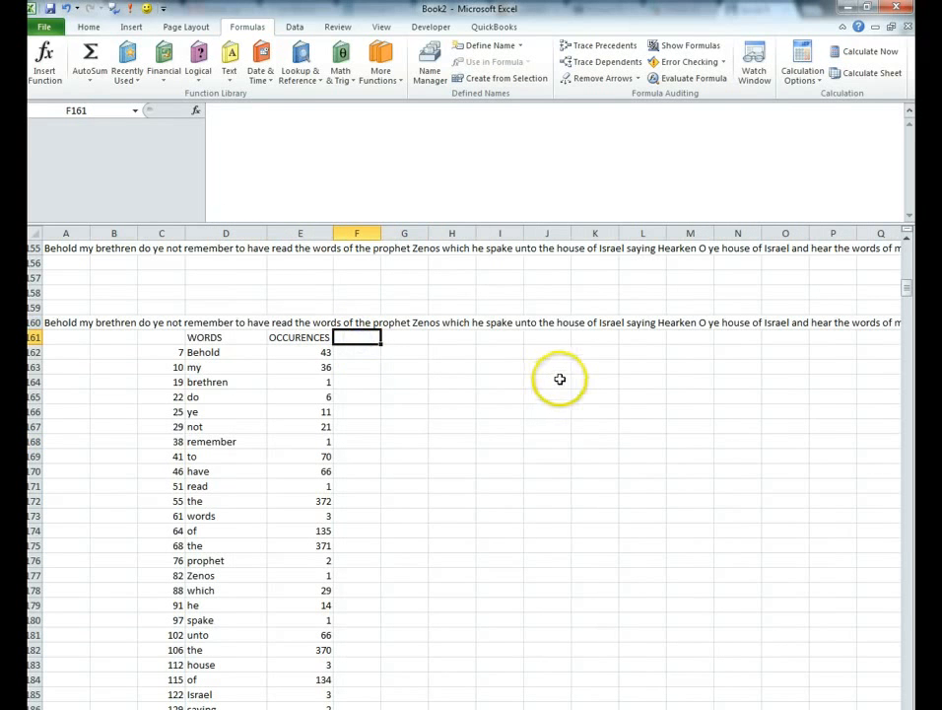
text(LENGTH)
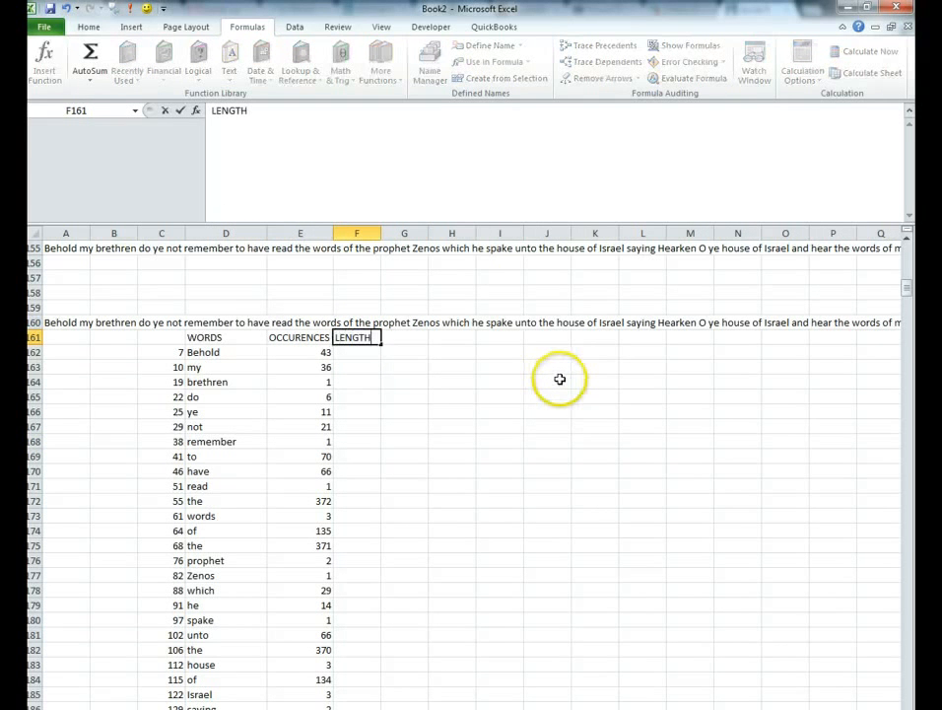
click(363, 353)
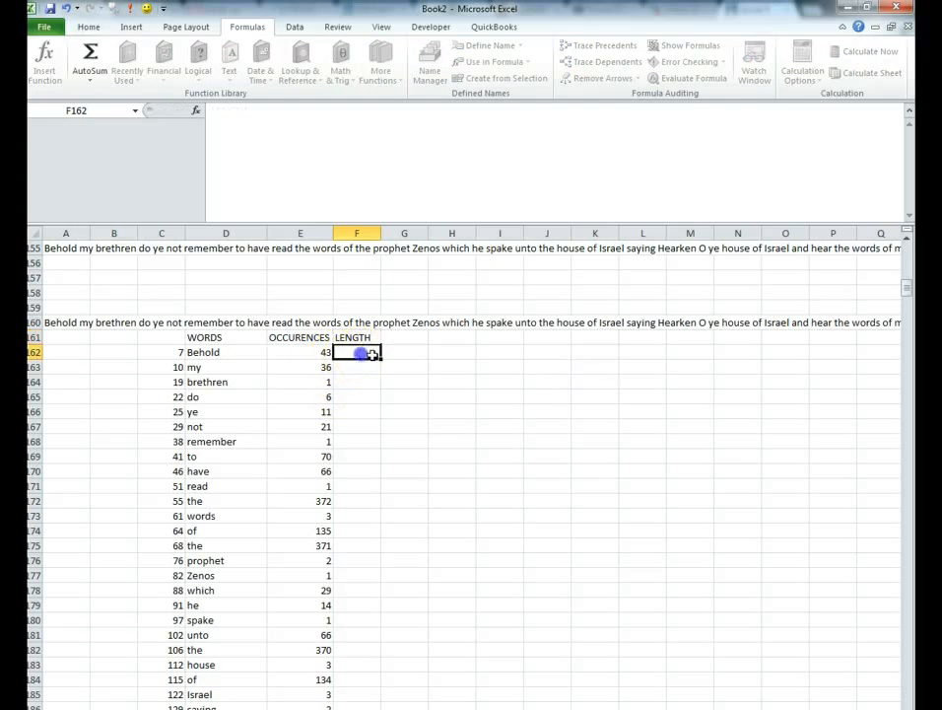
text(=LEN()
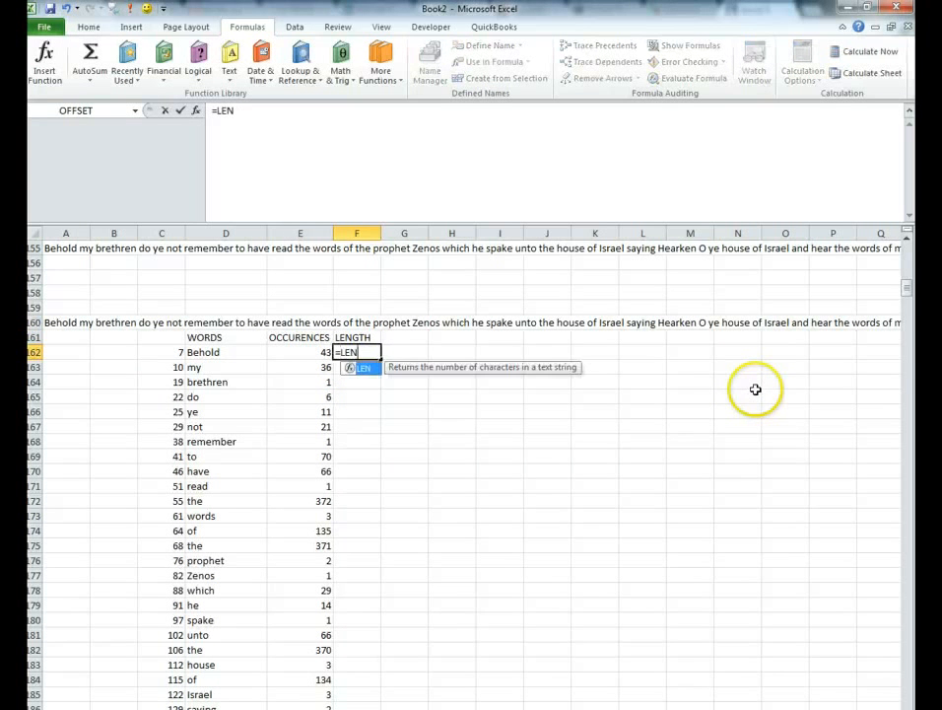
click(215, 354)
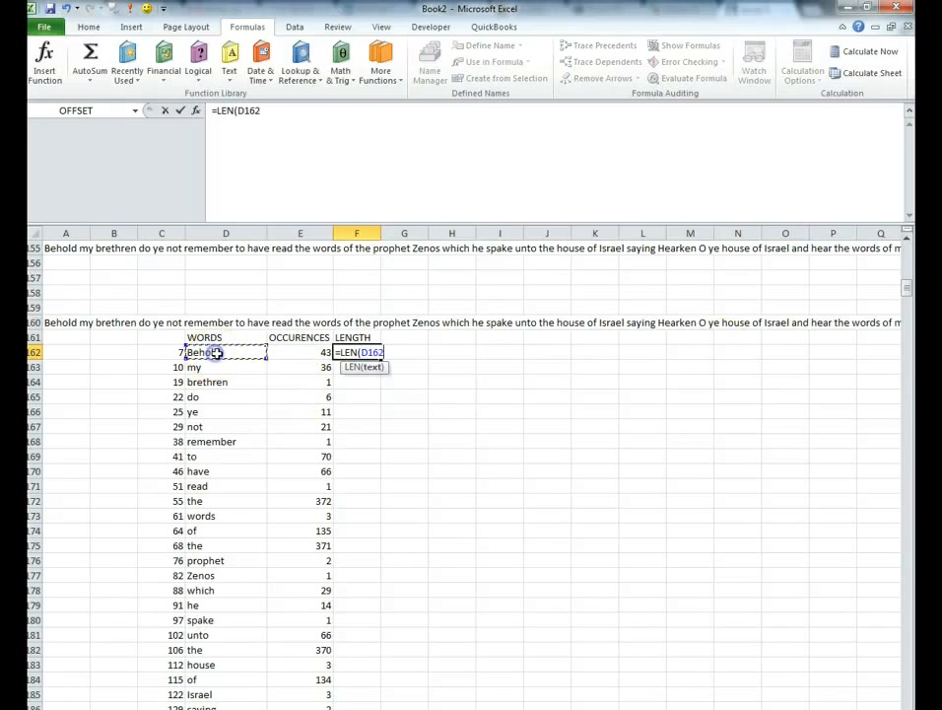
text())
key(Return)
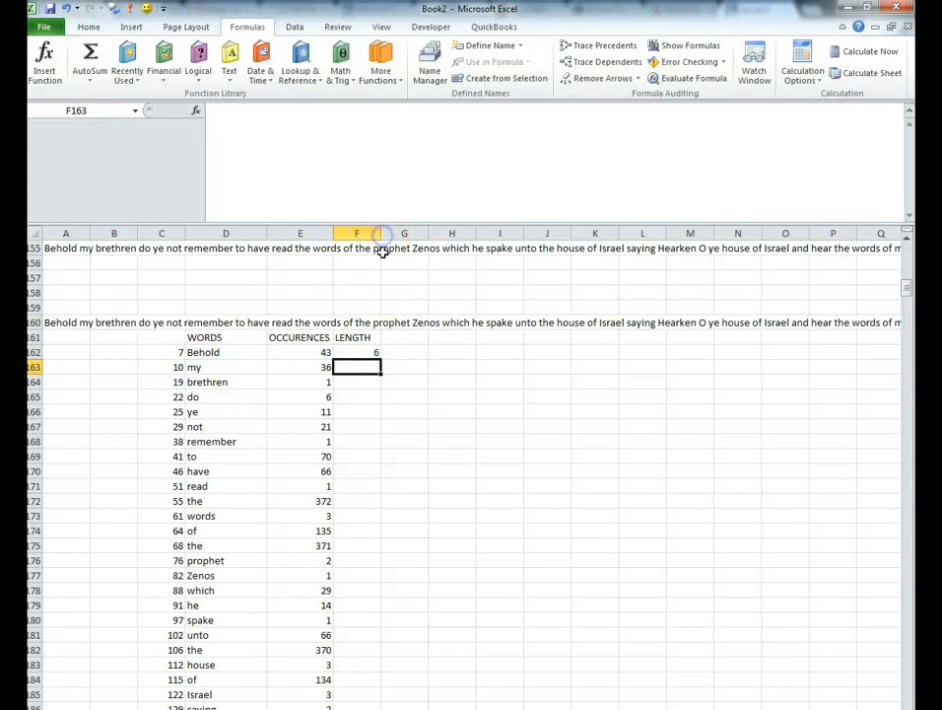
Step: Fill the LEN formula in F162 down column F alongside the word list and check the results
click(374, 356)
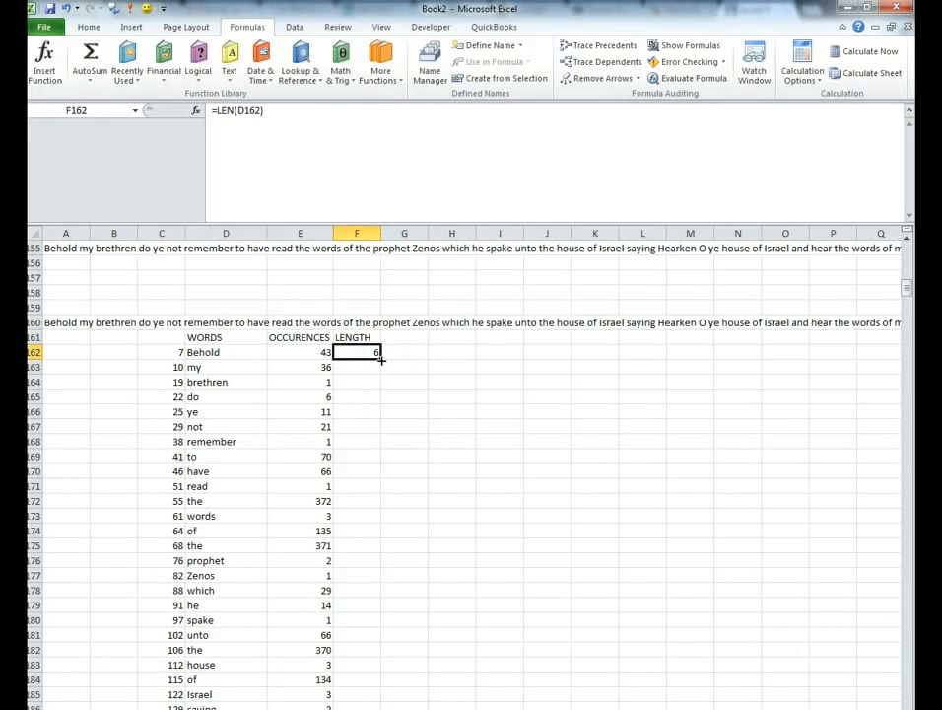
double_click(380, 359)
scroll(444, 480, down, 4)
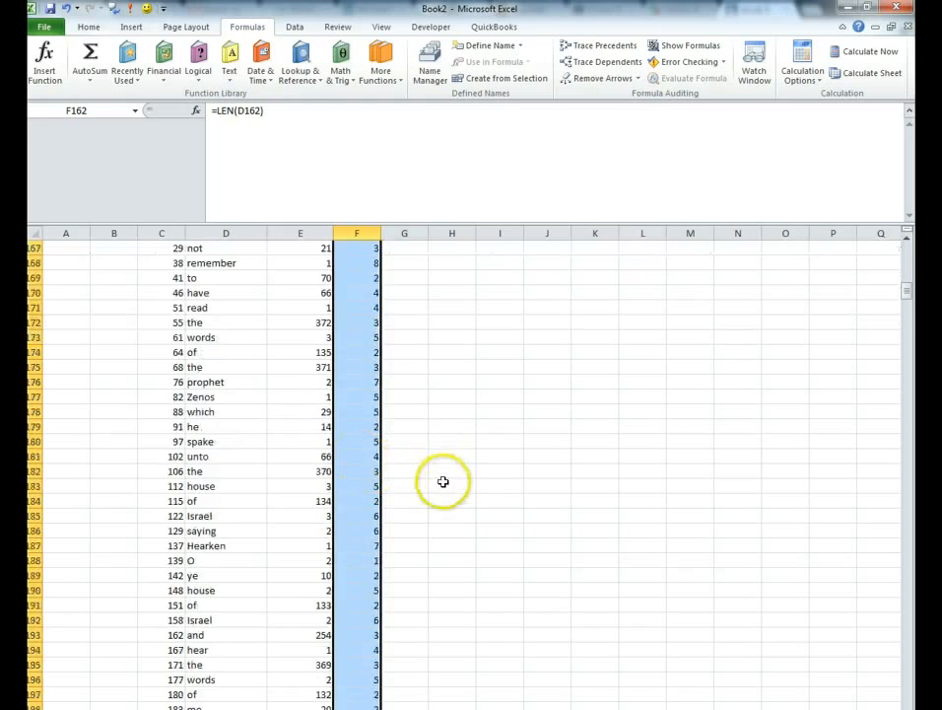
scroll(429, 465, up, 5)
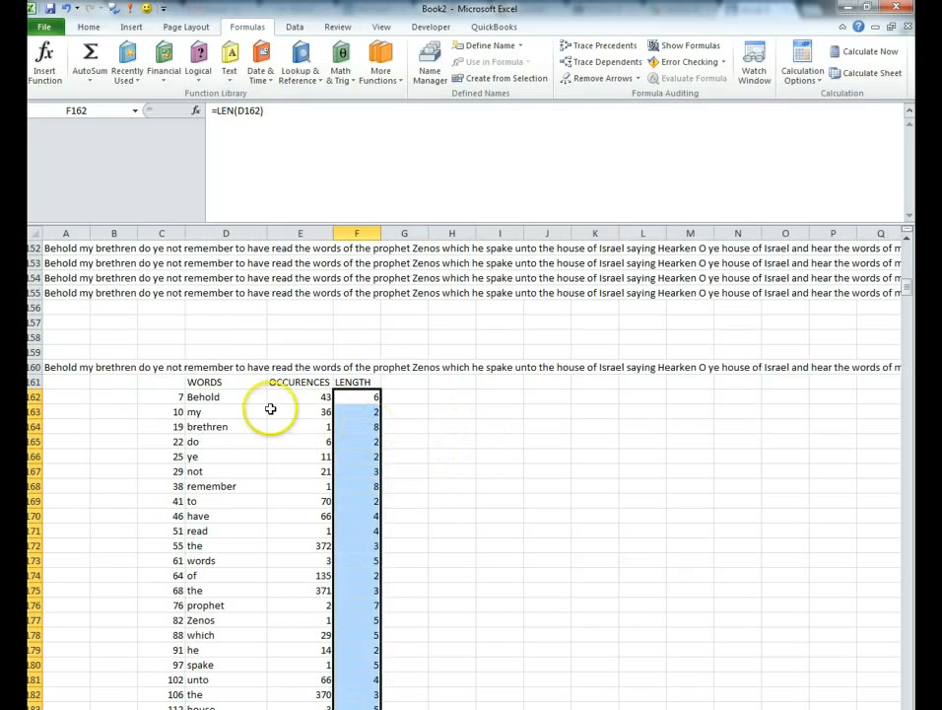
Step: Define the workbook name WORDTABLE for the word table in D161:F3919, including its headings
drag(219, 382, 371, 405)
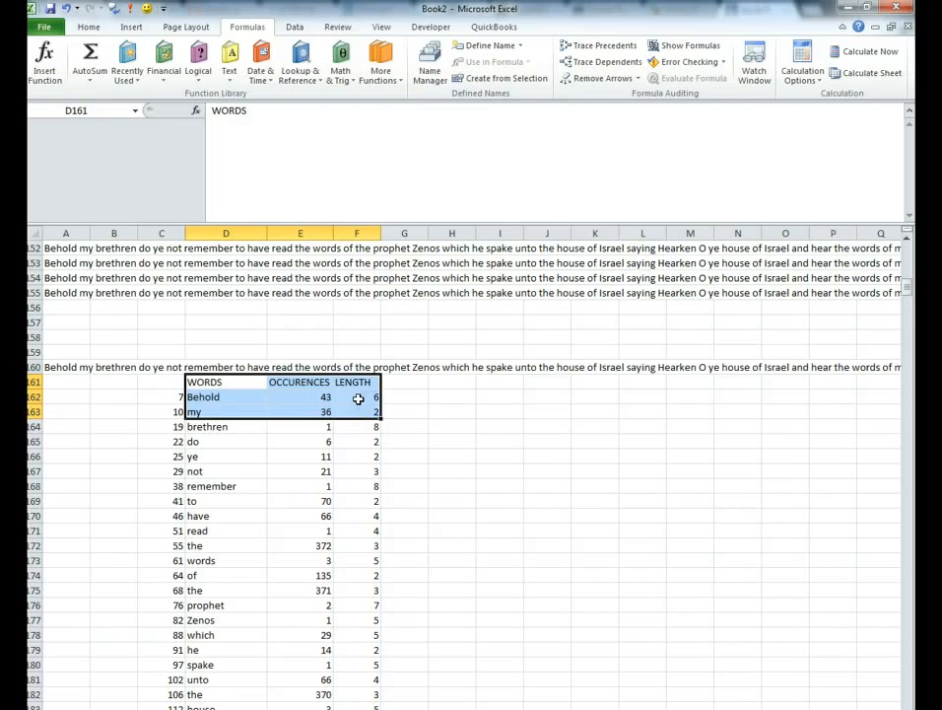
key(ctrl+shift+Down)
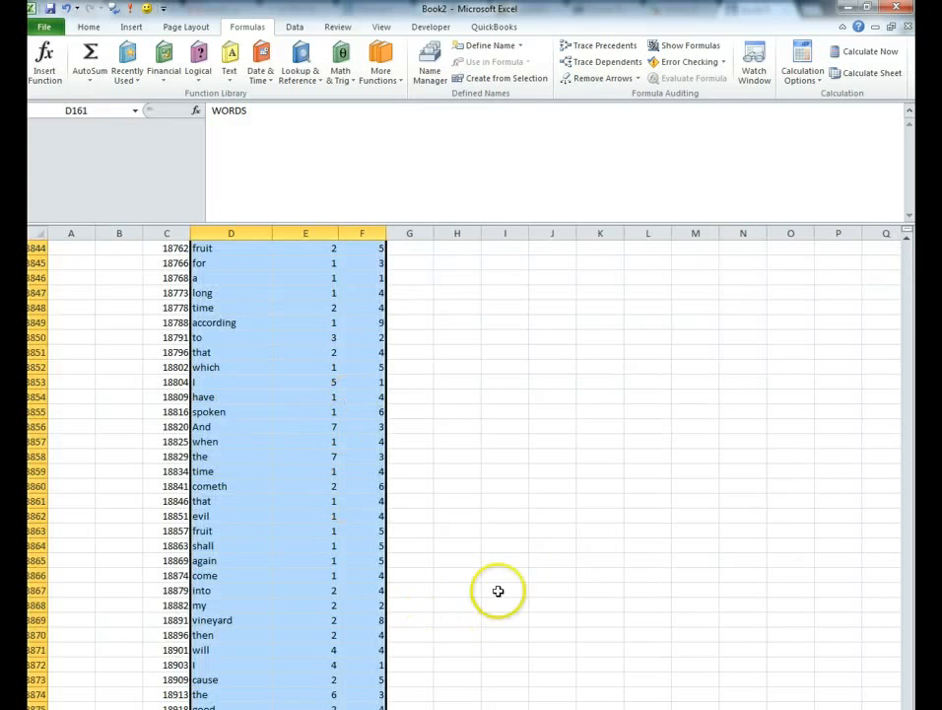
scroll(591, 577, down, 17)
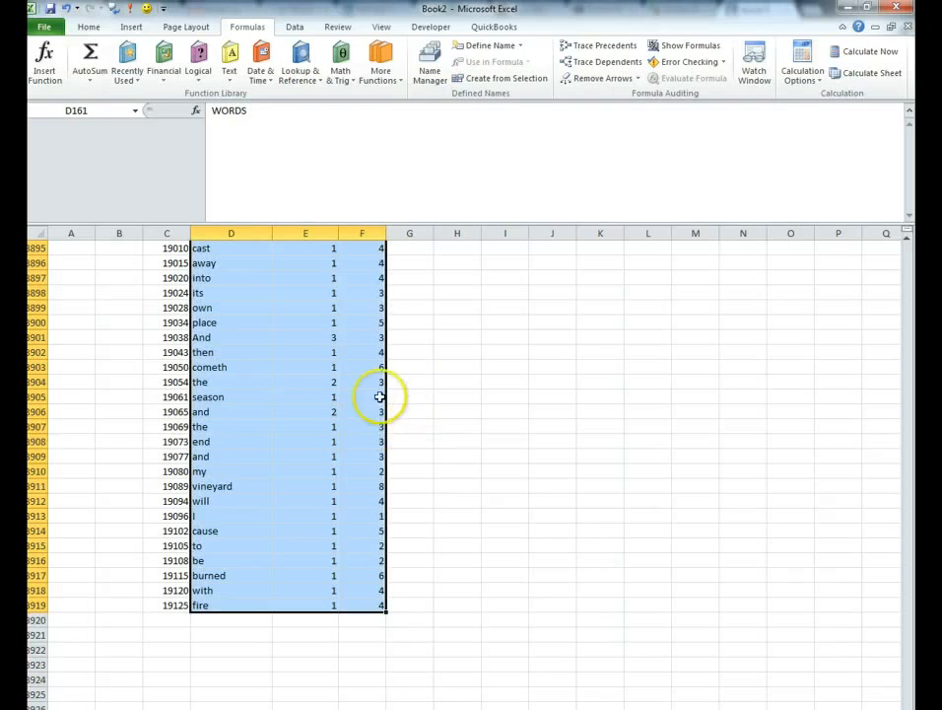
click(497, 47)
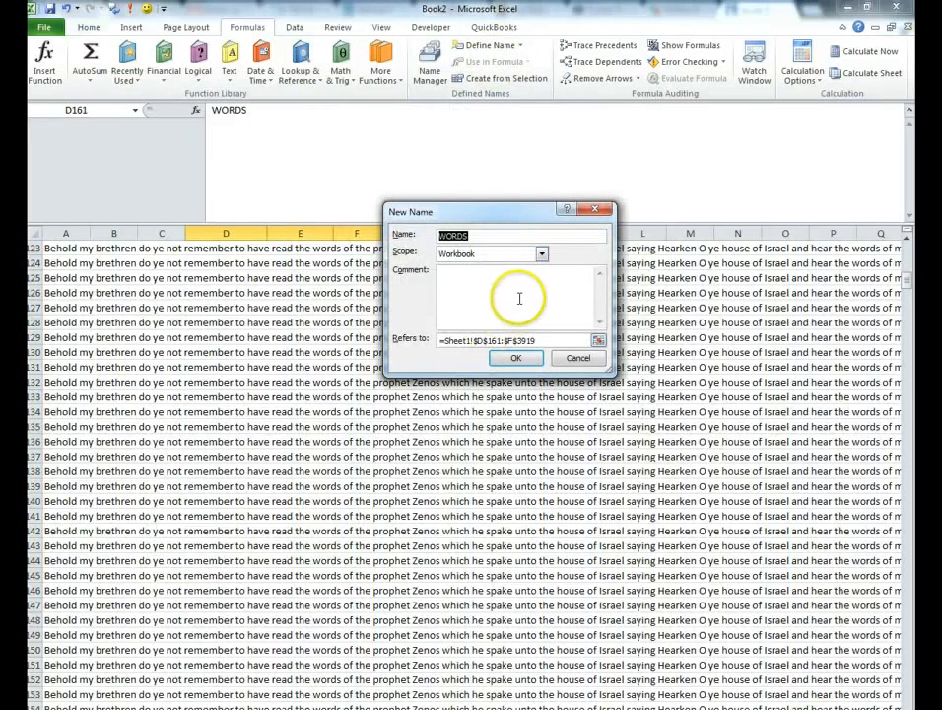
click(482, 235)
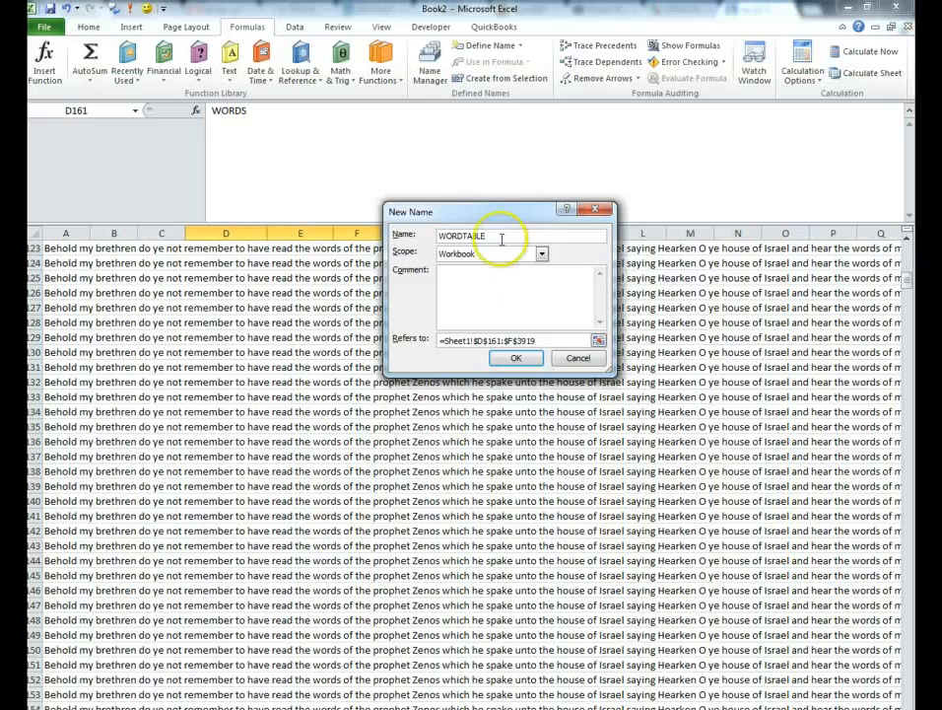
click(519, 360)
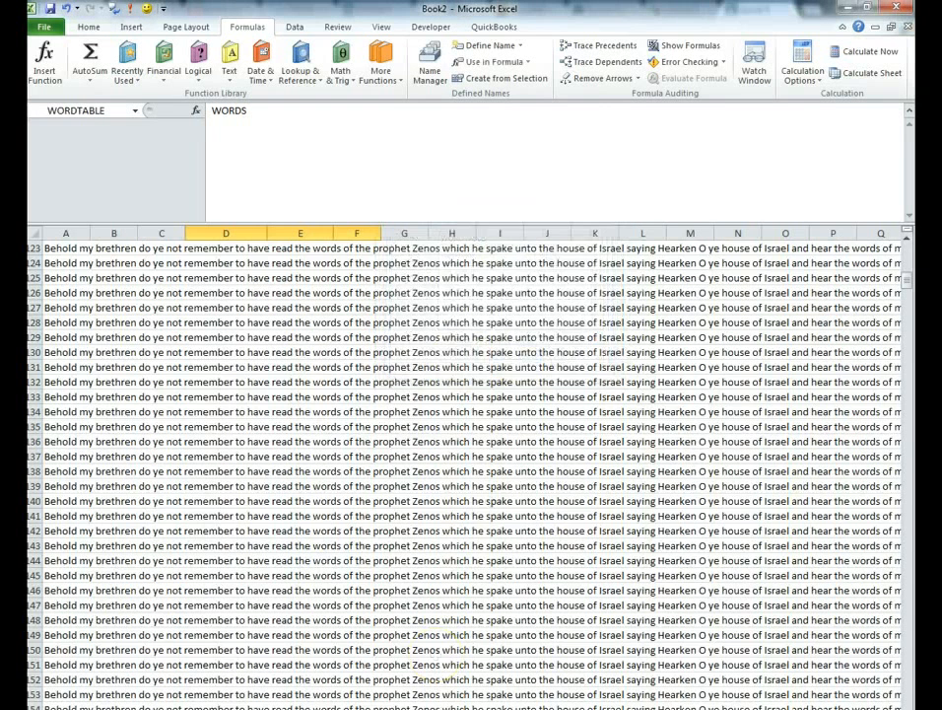
Step: Create a PivotTable from the word table D161:F3919 on a new worksheet
scroll(89, 493, down, 11)
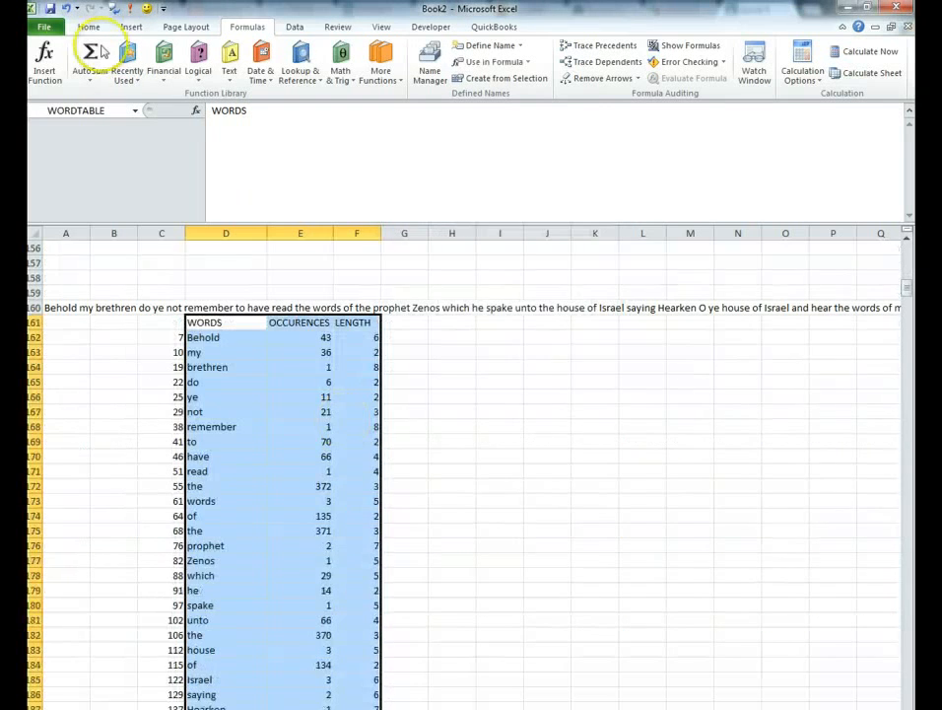
click(131, 29)
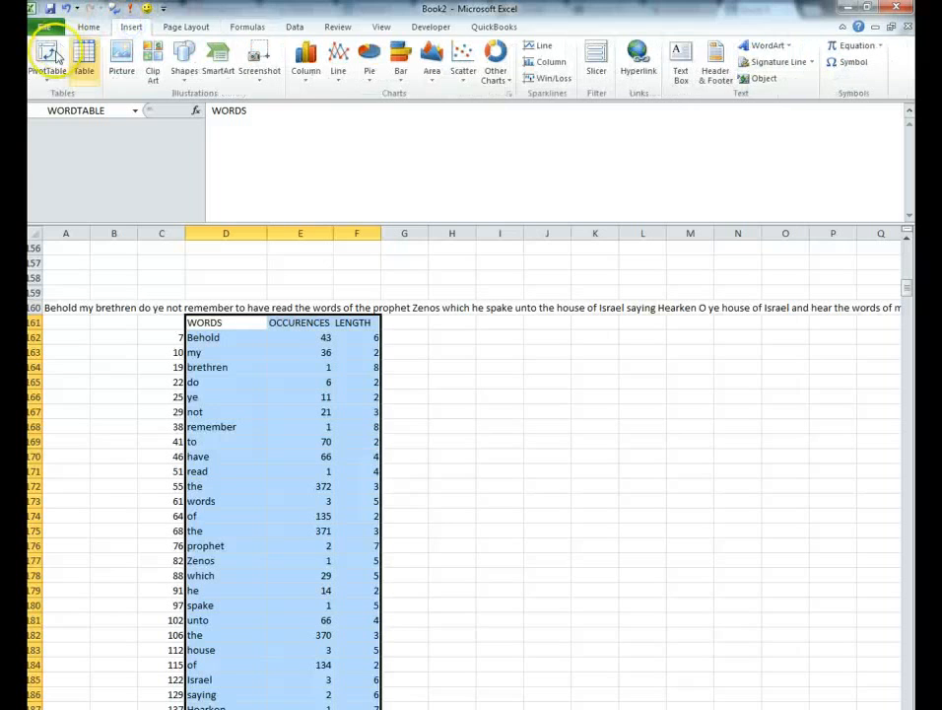
click(44, 57)
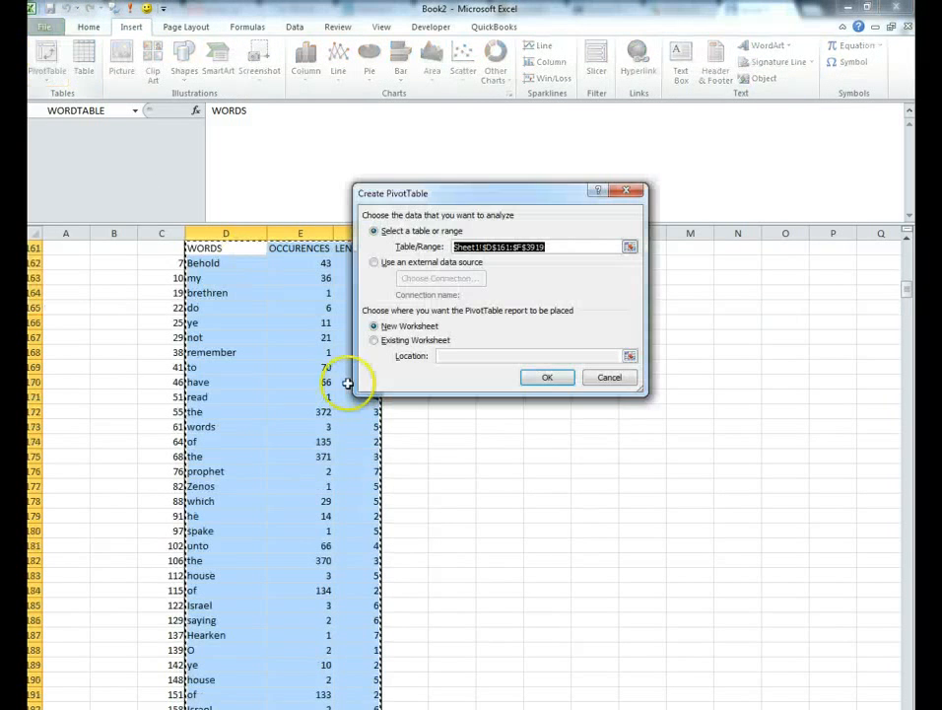
click(552, 377)
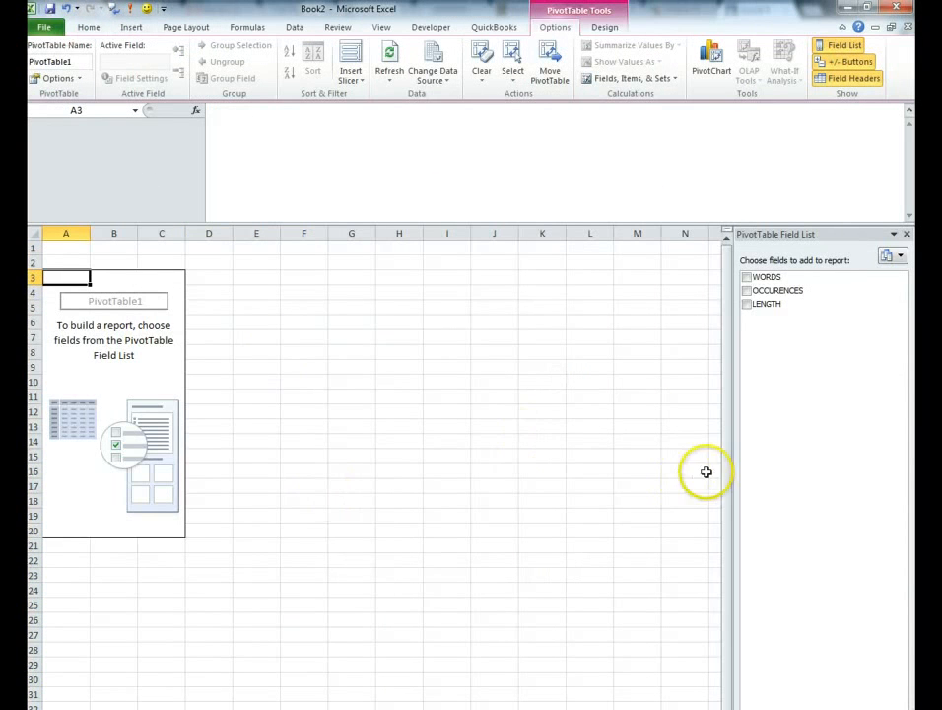
Step: Restore the workbook and program windows, then reposition and enlarge the program window so the PivotTable field areas are fully accessible
scroll(769, 614, down, 3)
scroll(769, 613, up, 2)
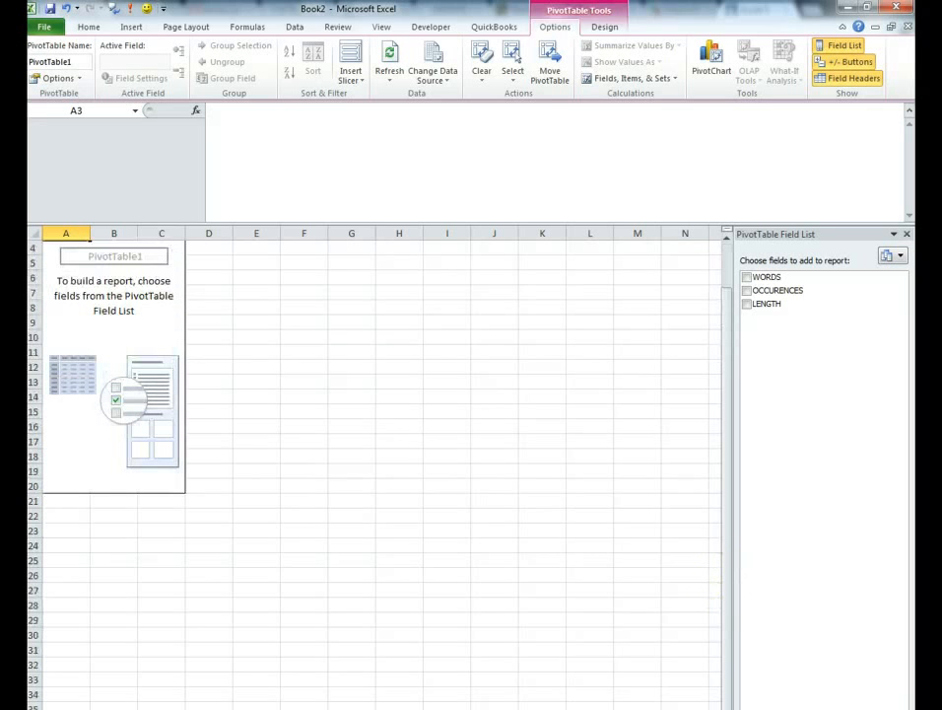
click(890, 26)
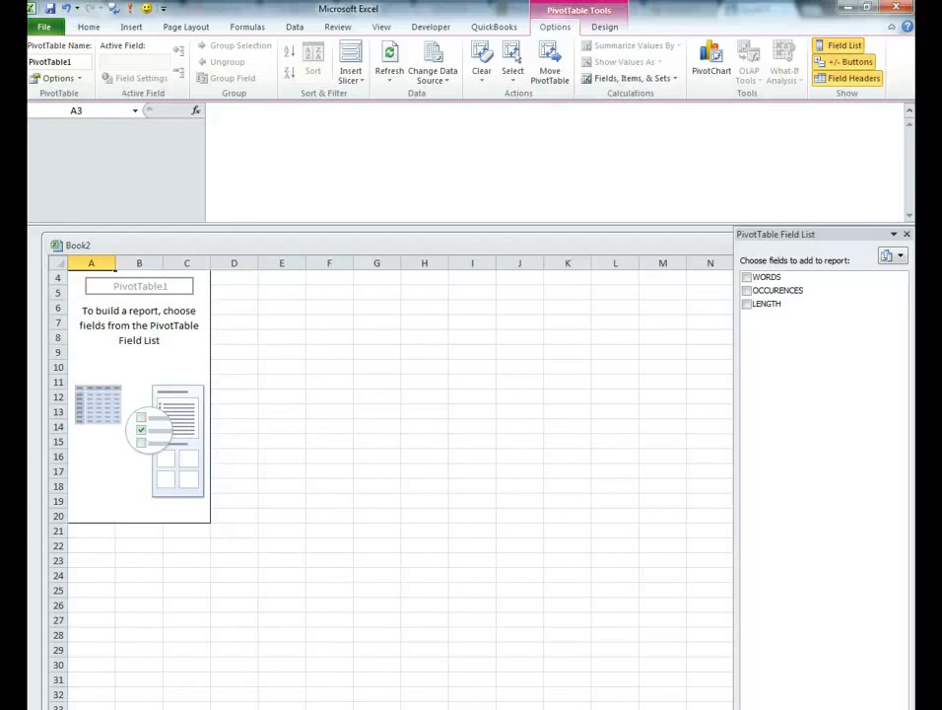
drag(598, 18, 706, 83)
drag(792, 85, 704, 151)
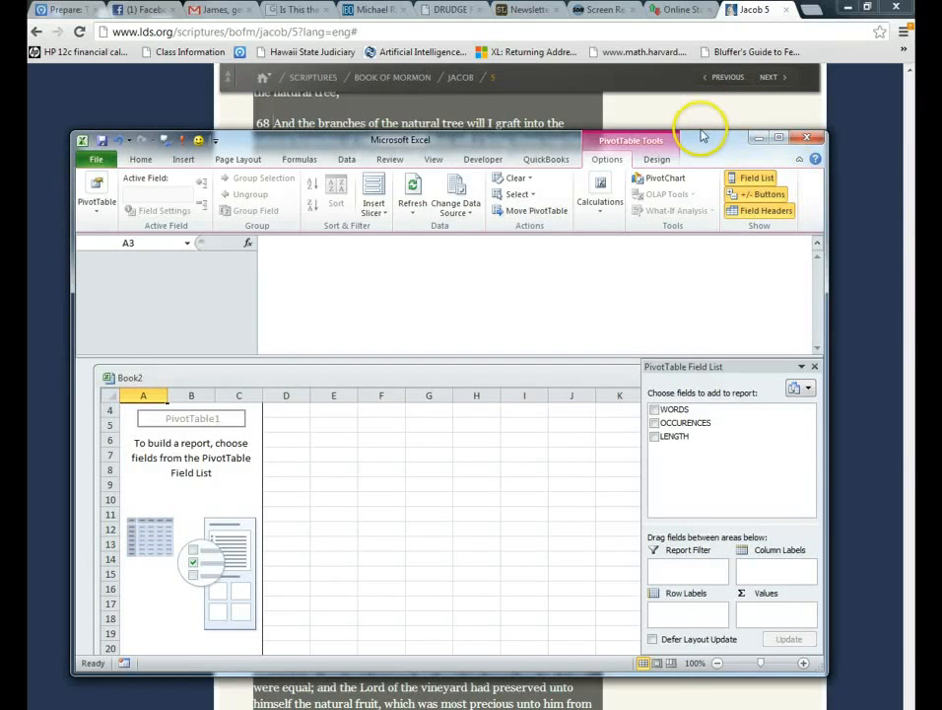
drag(707, 132, 708, 21)
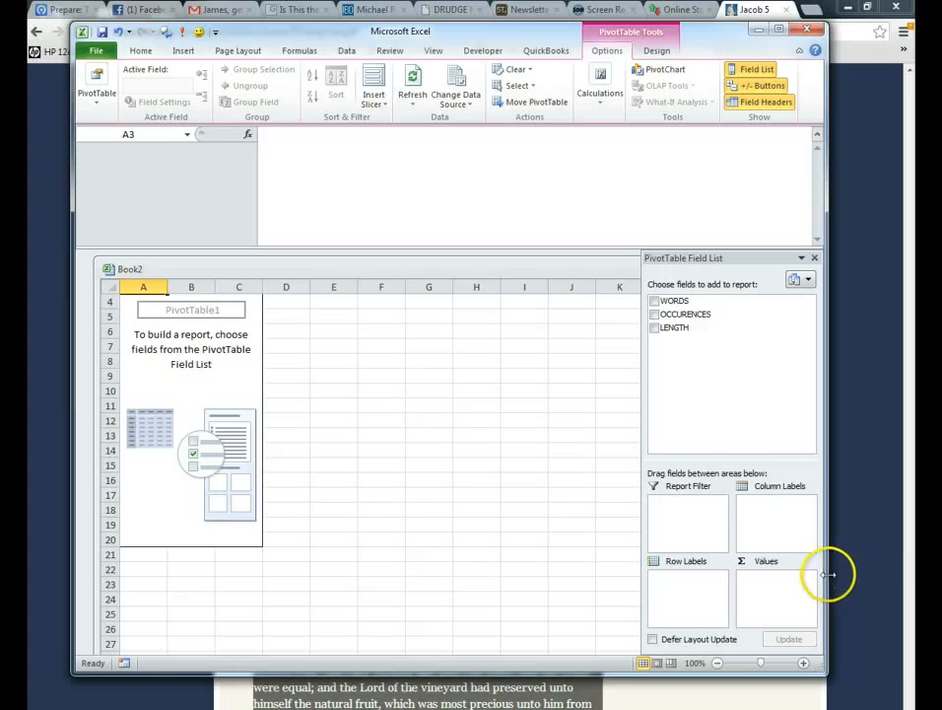
drag(828, 573, 901, 586)
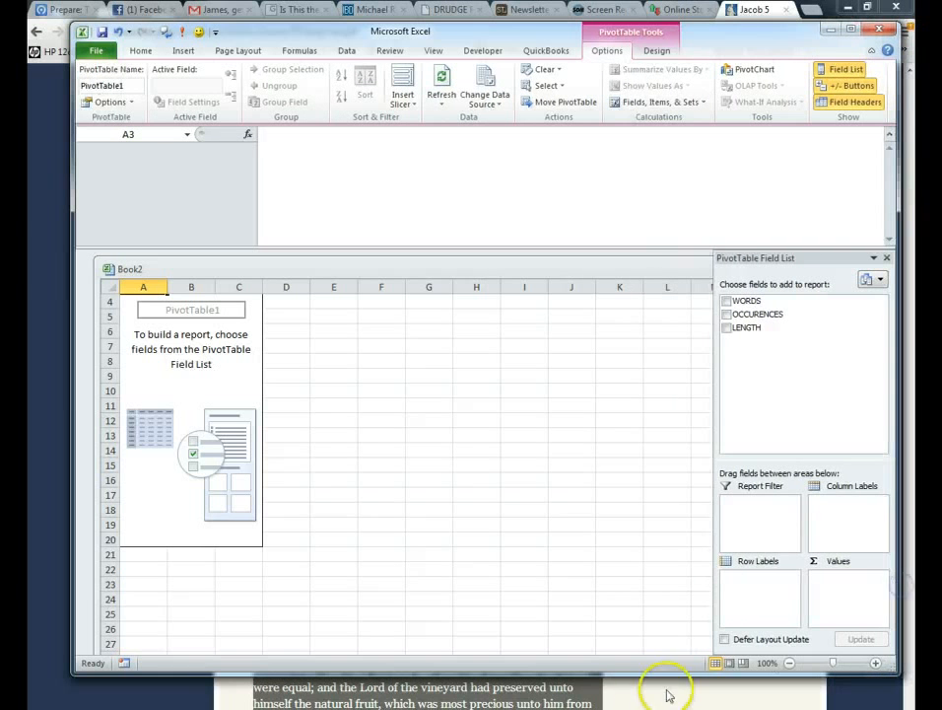
drag(663, 672, 662, 703)
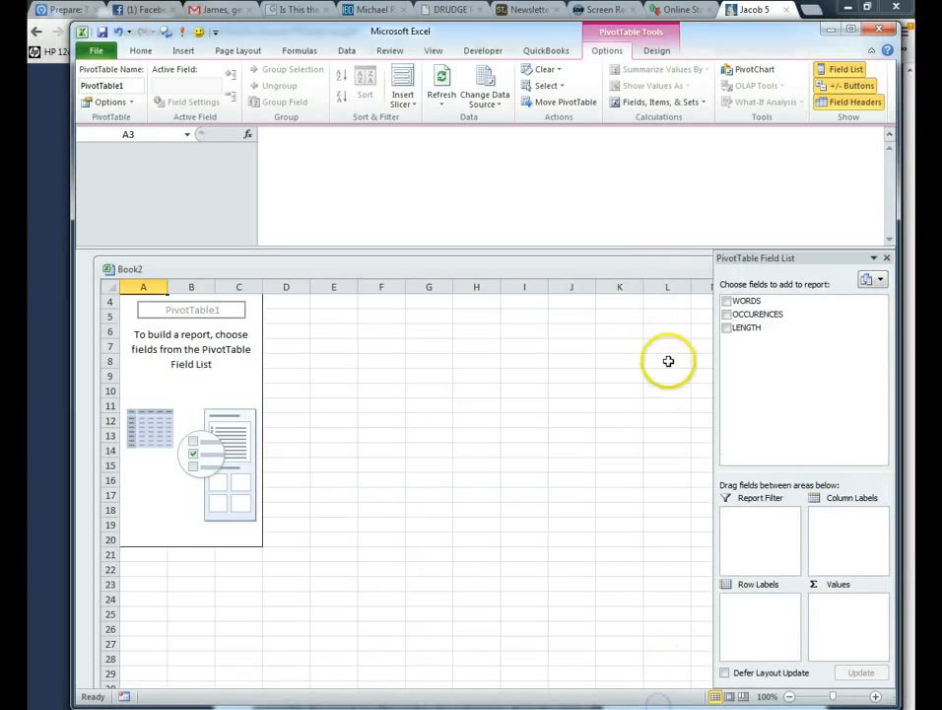
click(727, 315)
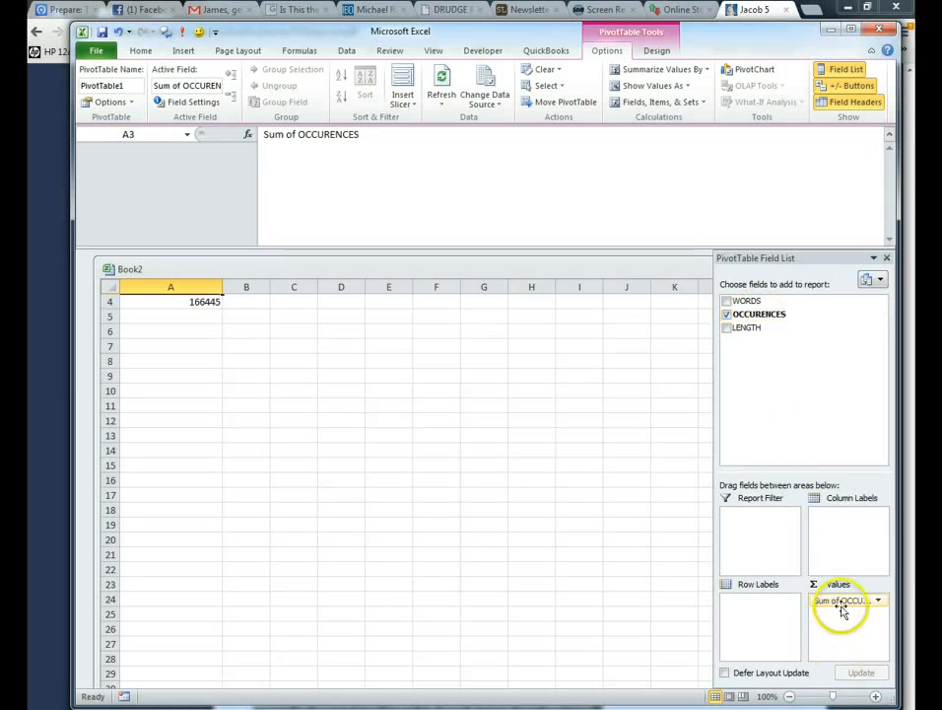
drag(843, 611, 749, 603)
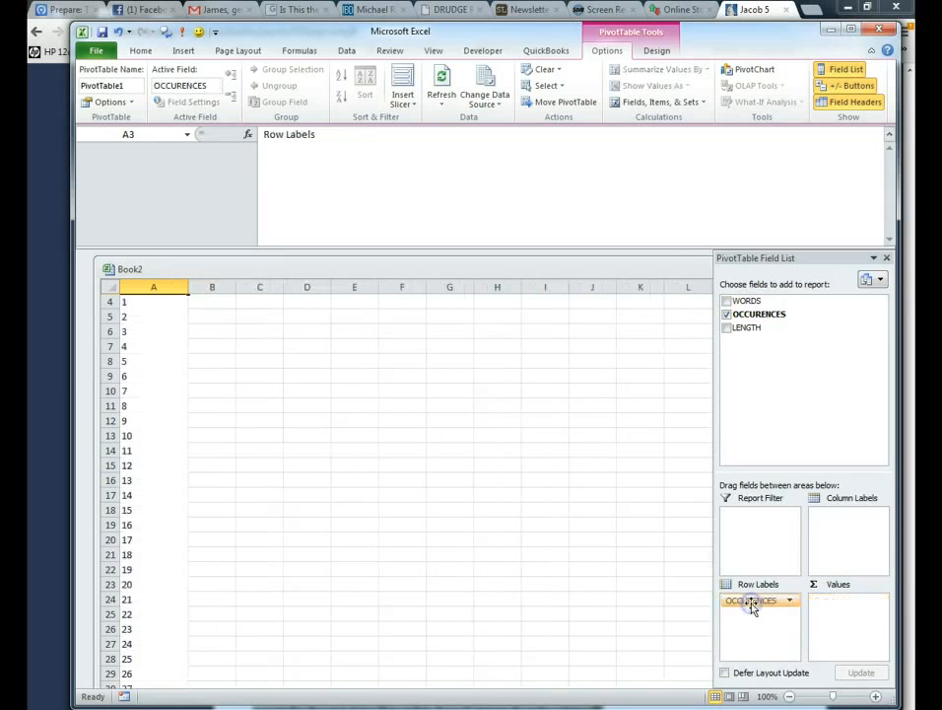
scroll(319, 501, down, 4)
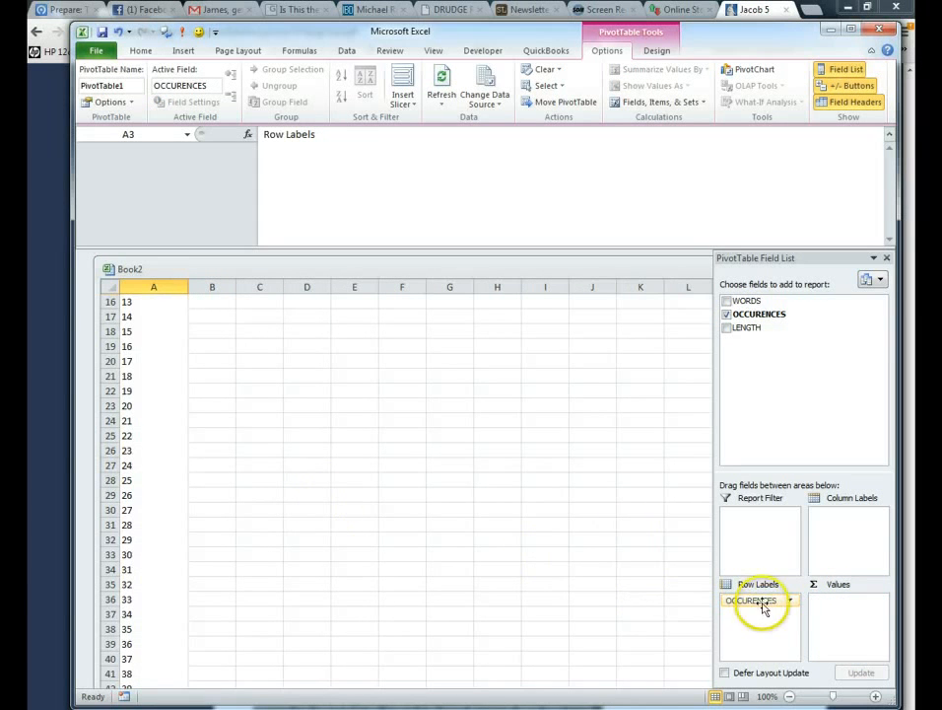
drag(764, 608, 836, 601)
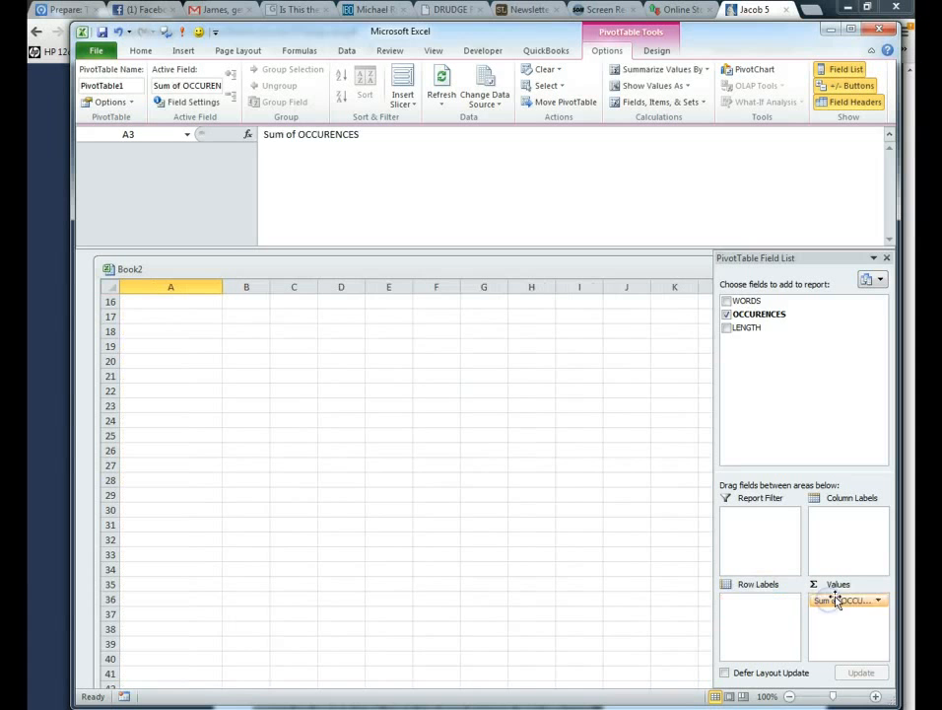
click(726, 314)
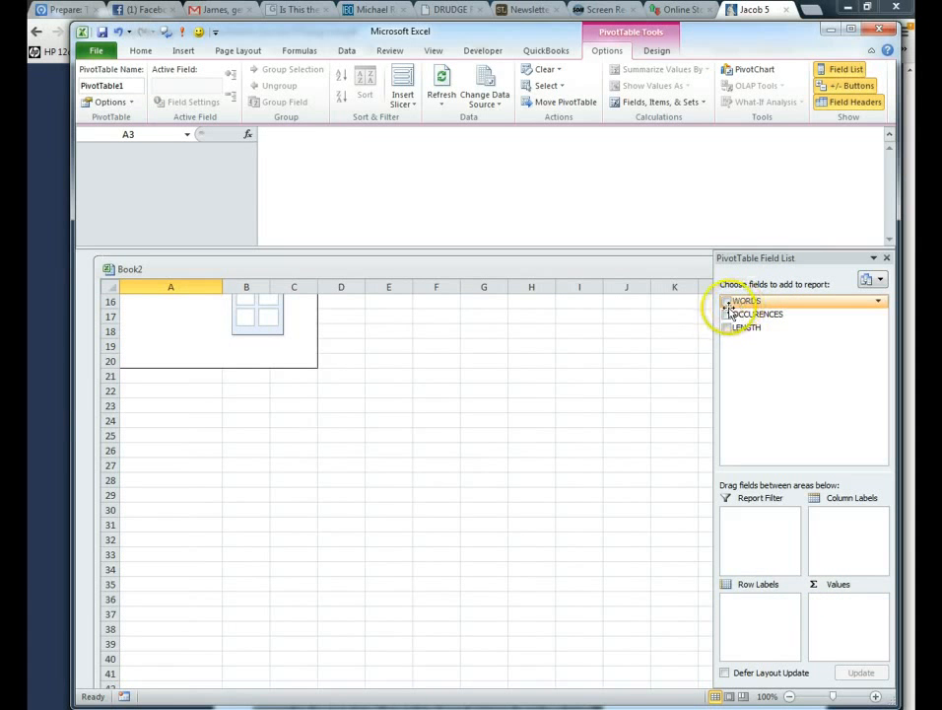
Step: Add WORDS as the PivotTable's row labels and OCCURENCES as its values field
click(727, 301)
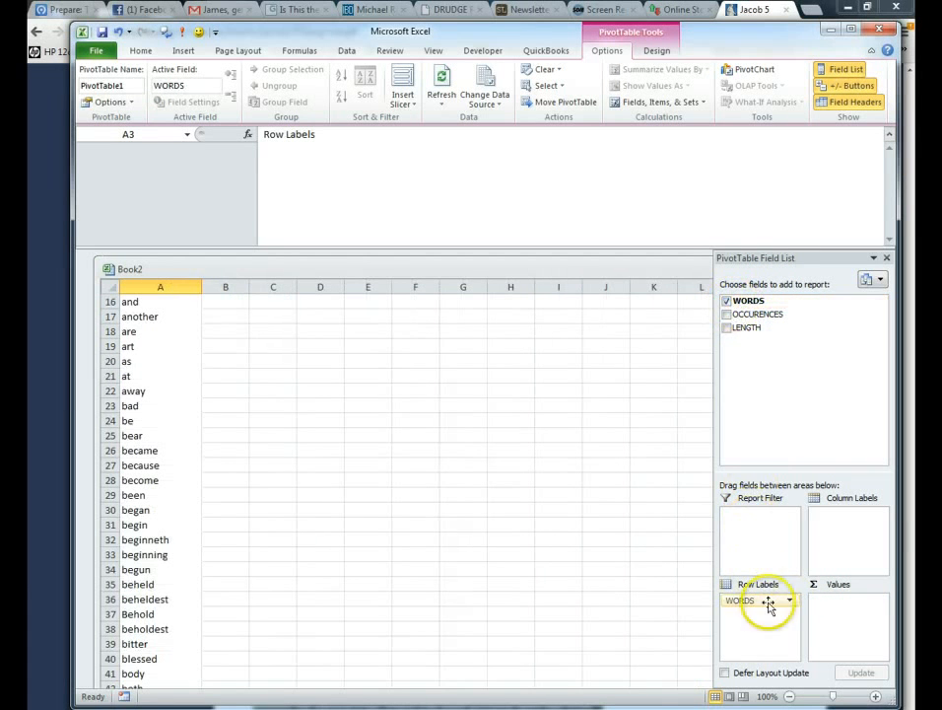
click(726, 314)
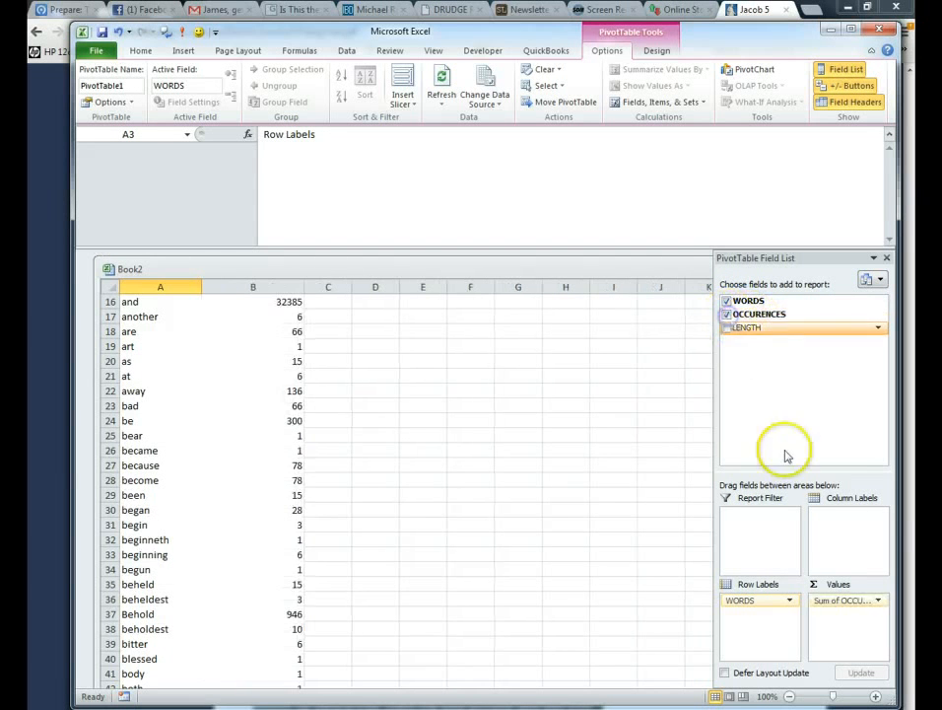
scroll(401, 418, up, 4)
scroll(399, 412, up, 1)
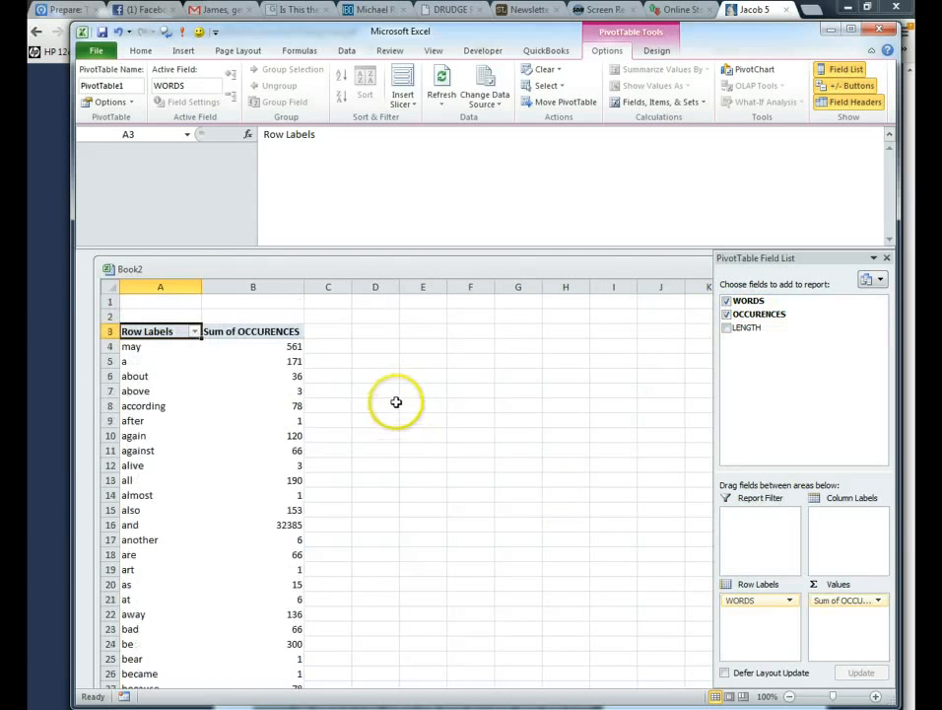
Step: Summarize the OCCURENCES values field by Count instead of Sum and look over the word counts
click(820, 603)
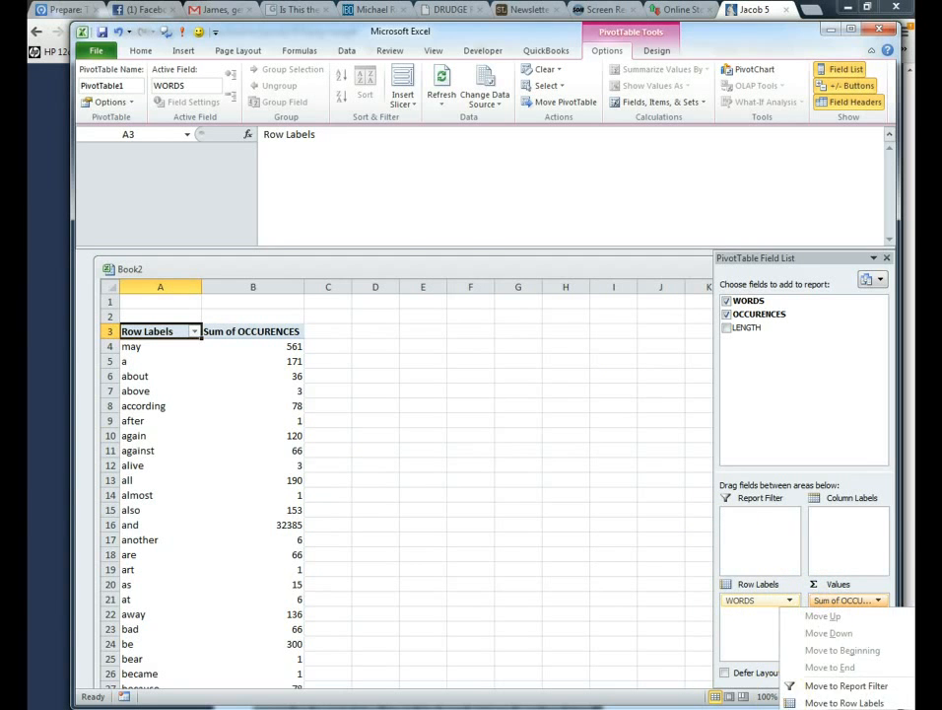
click(866, 669)
click(464, 339)
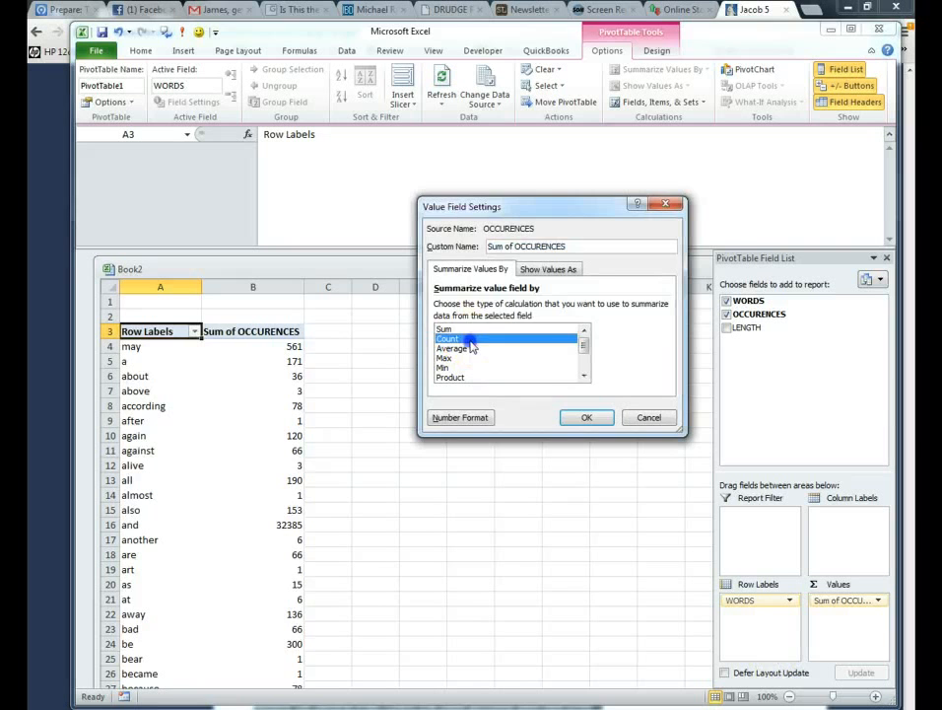
click(587, 418)
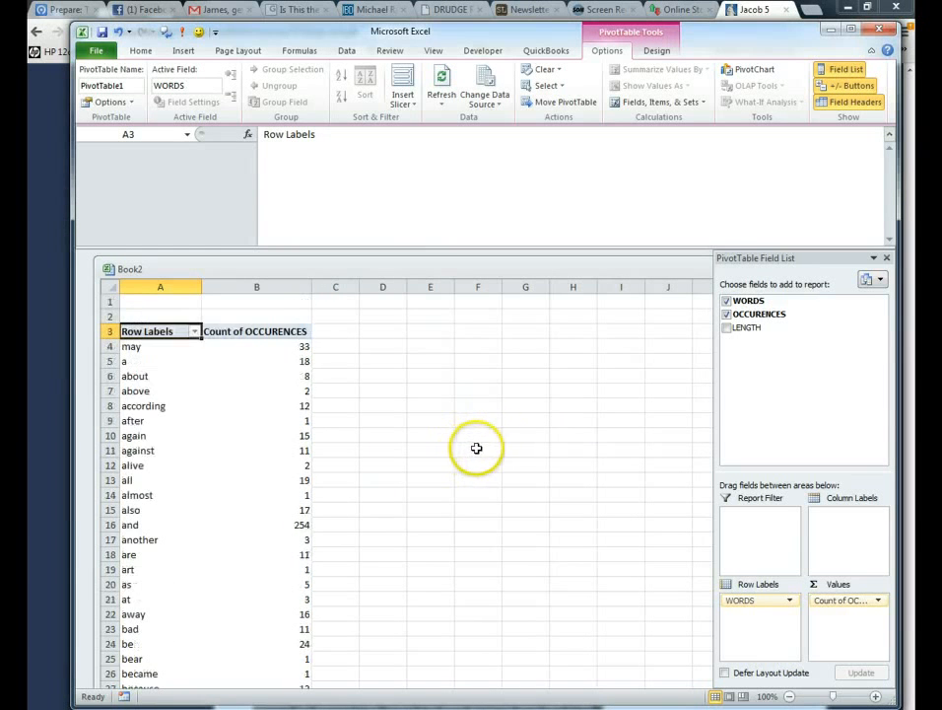
scroll(461, 459, down, 4)
scroll(202, 442, up, 4)
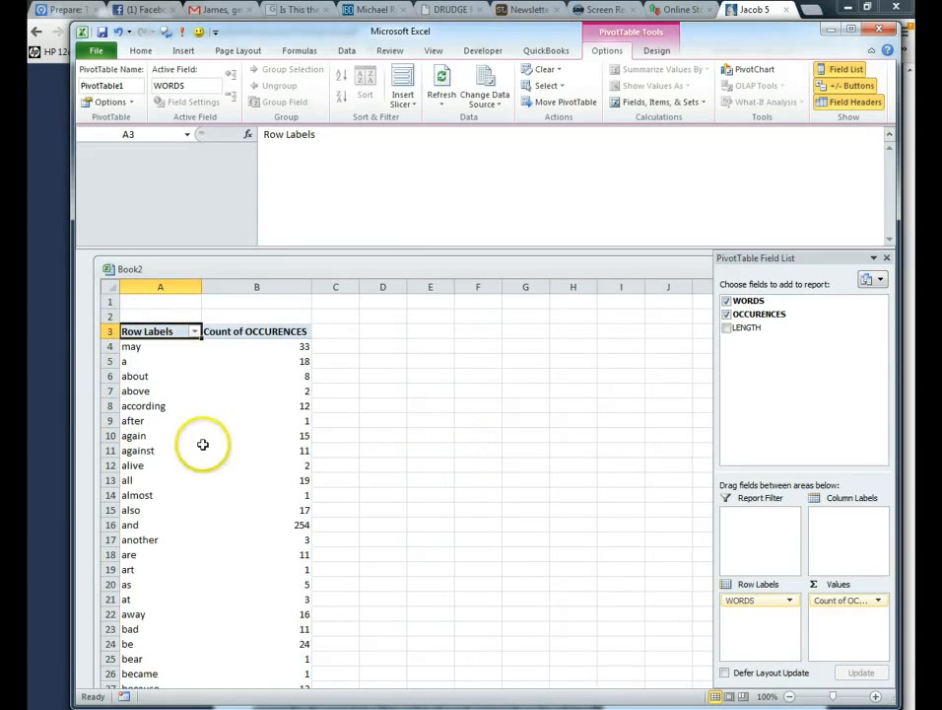
click(132, 346)
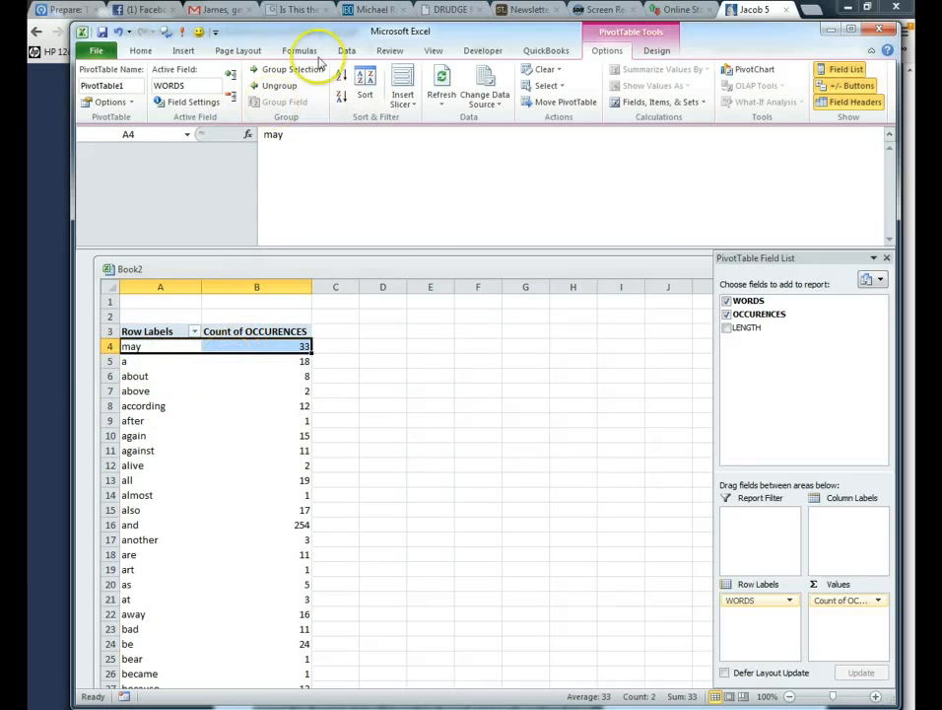
click(363, 84)
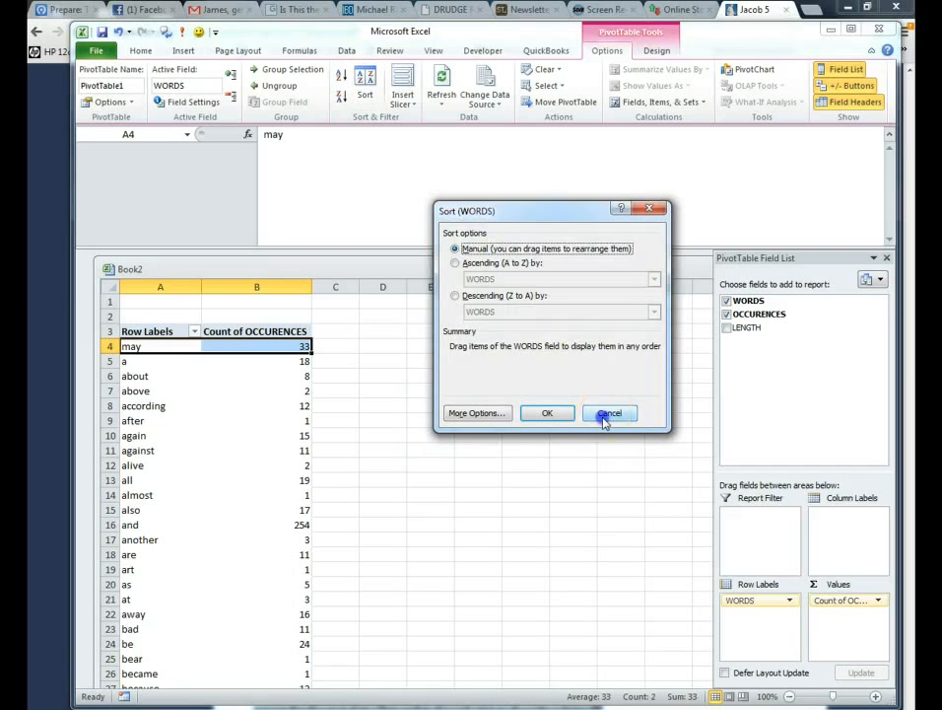
click(605, 418)
click(178, 350)
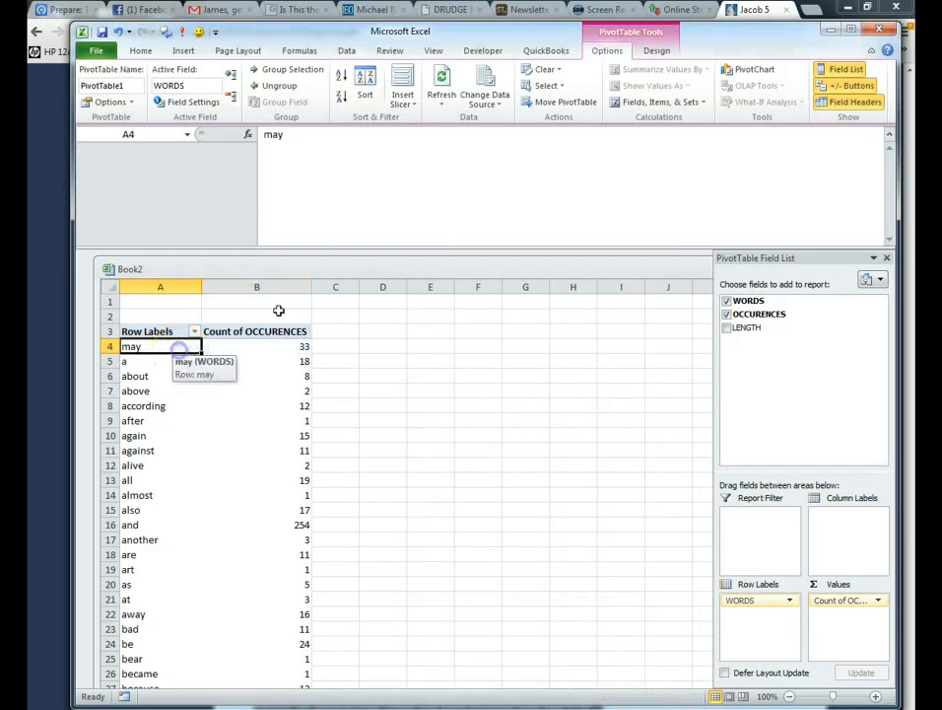
Step: Sort the PivotTable words by Count of OCCURENCES from largest to smallest and review the order
click(239, 343)
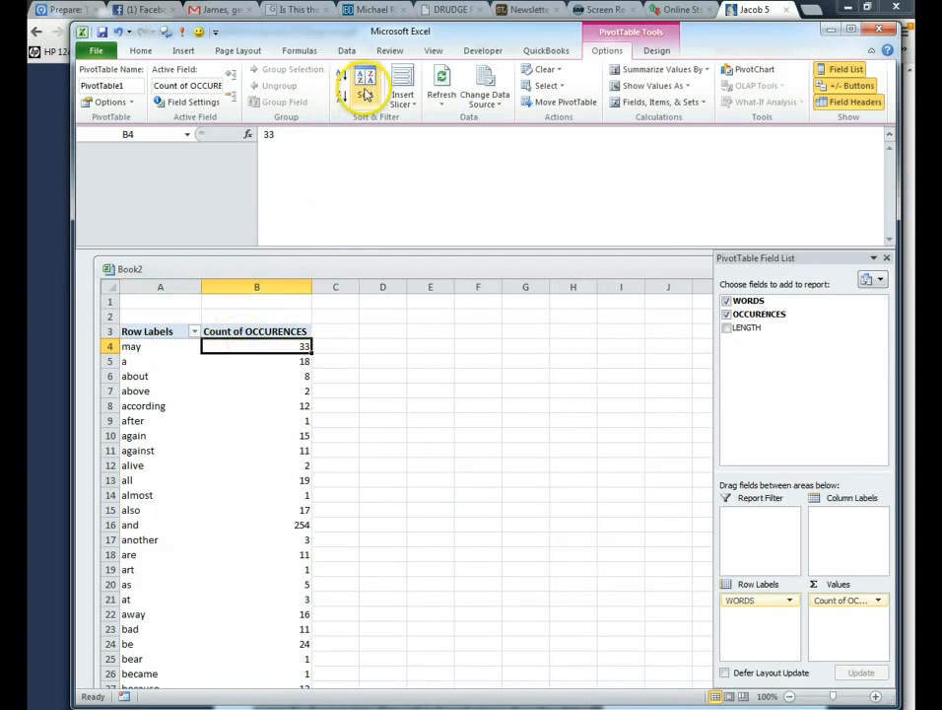
click(364, 94)
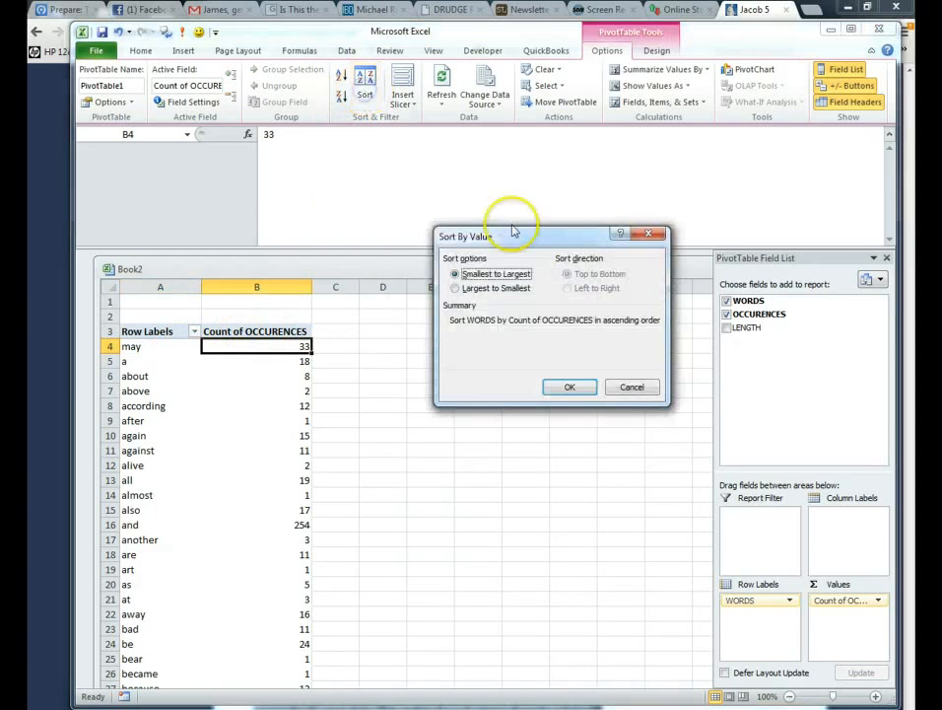
click(454, 288)
click(569, 386)
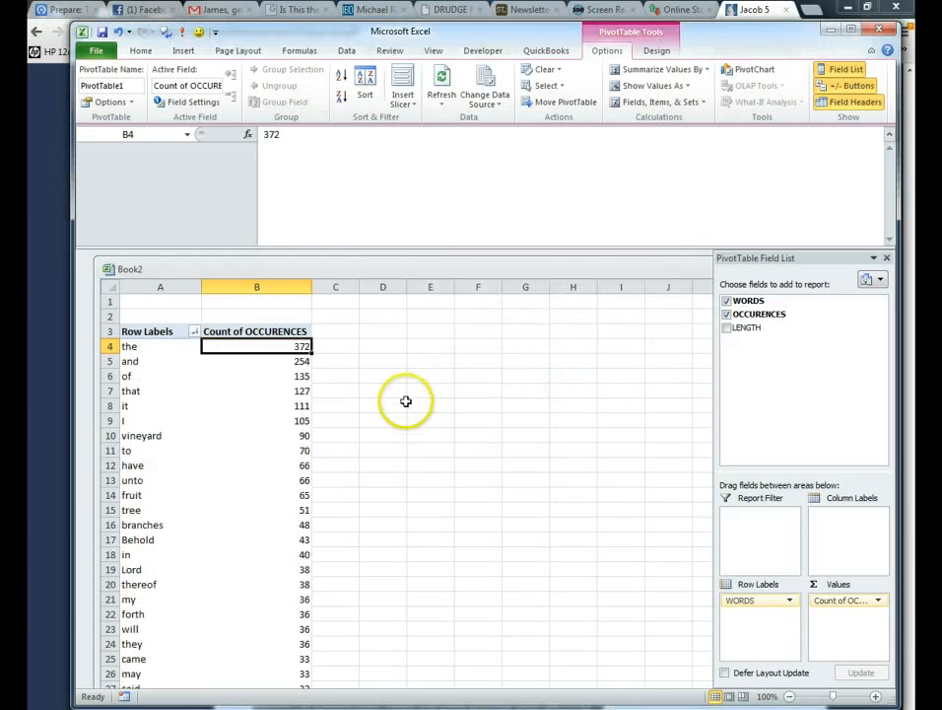
scroll(261, 389, down, 5)
scroll(267, 419, up, 5)
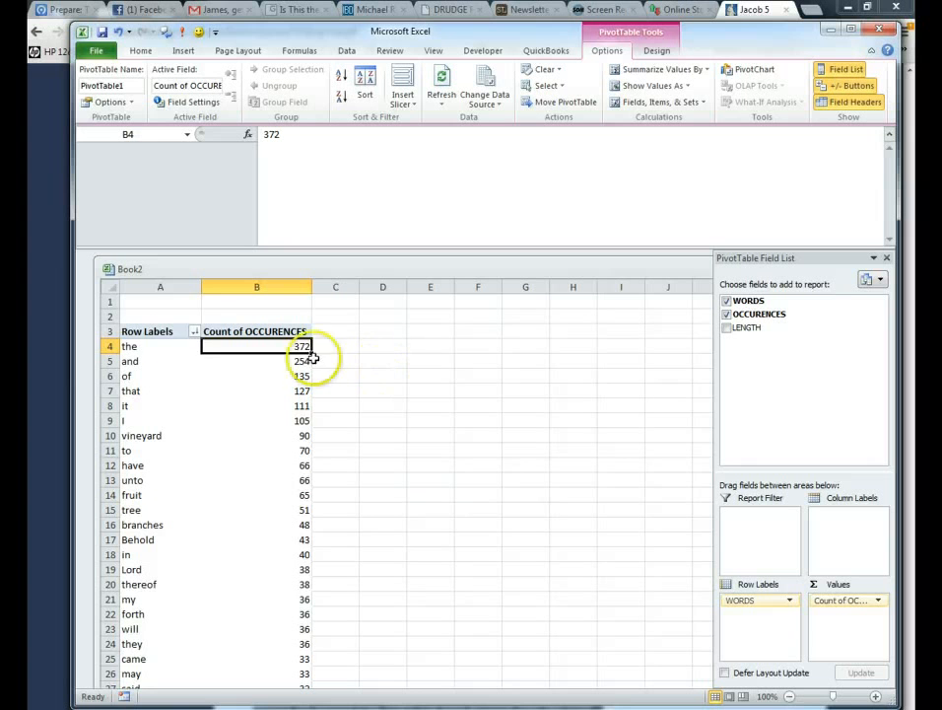
Step: Filter the row labels to the top 10 items by Count of OCCURENCES
click(192, 331)
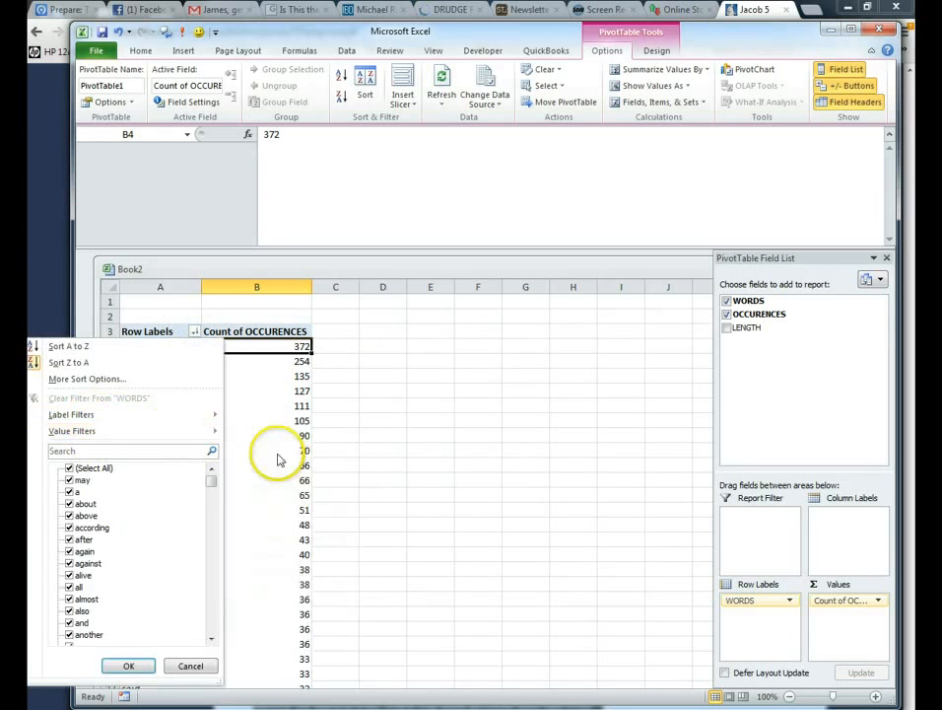
mouse_move(218, 434)
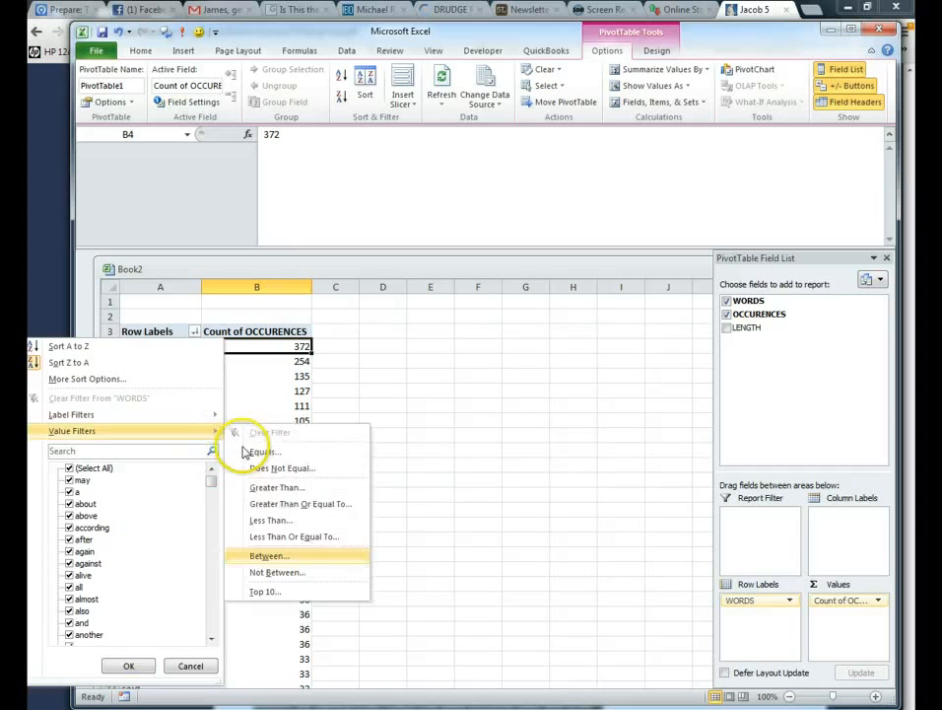
click(268, 597)
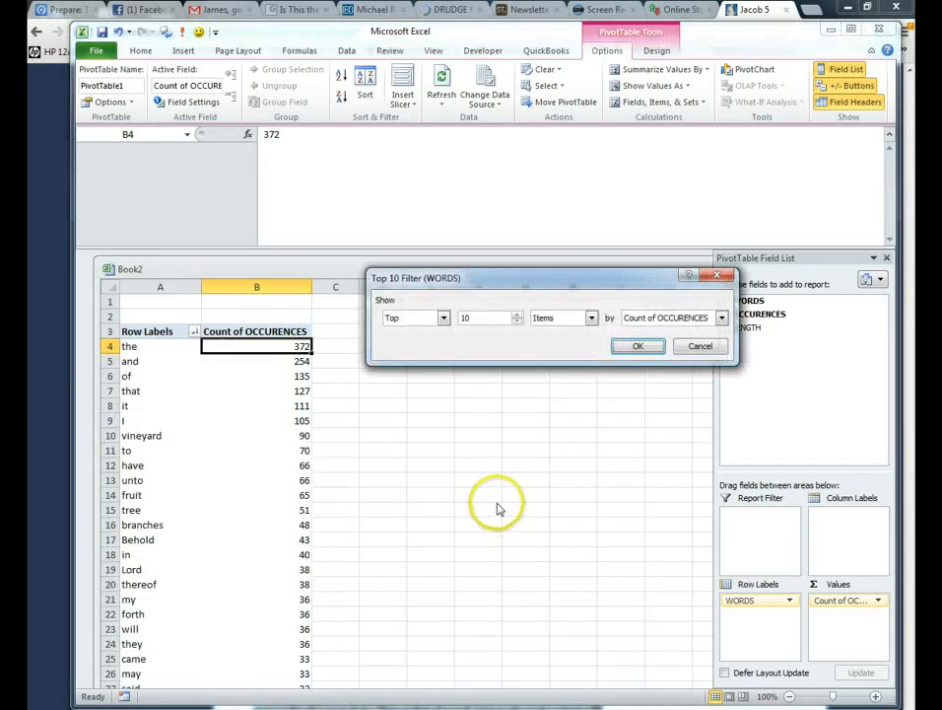
click(636, 347)
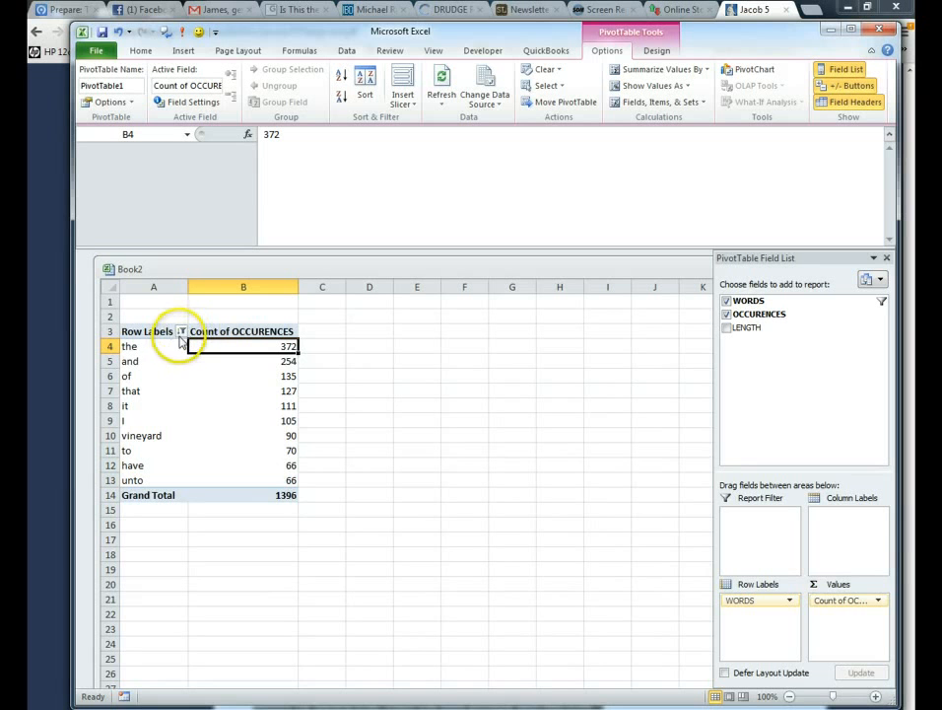
mouse_move(181, 342)
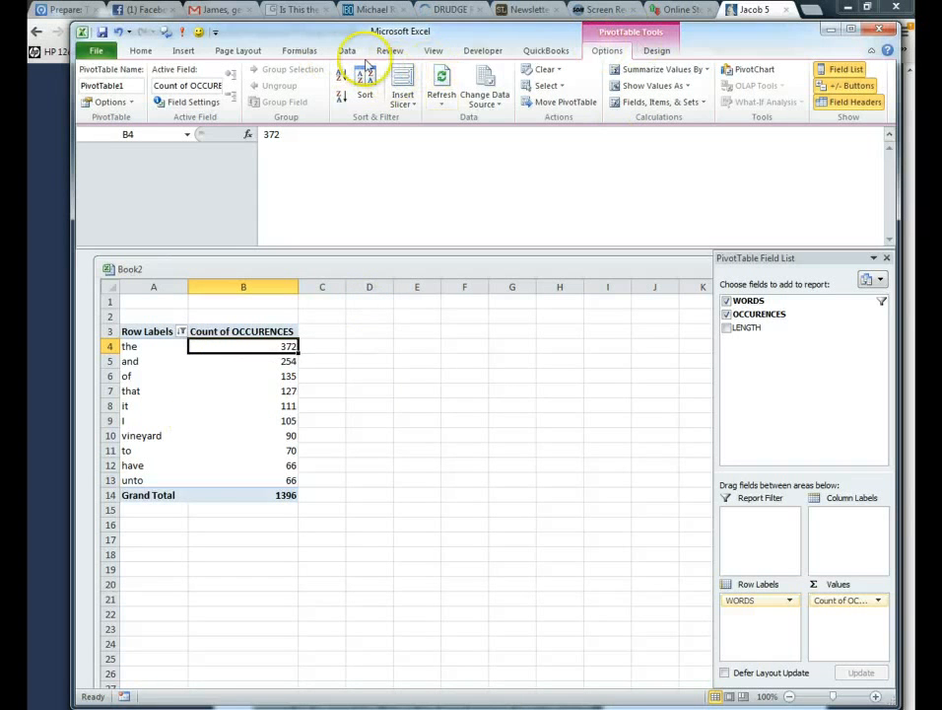
Step: Insert a clustered column PivotChart based on the filtered PivotTable
click(659, 51)
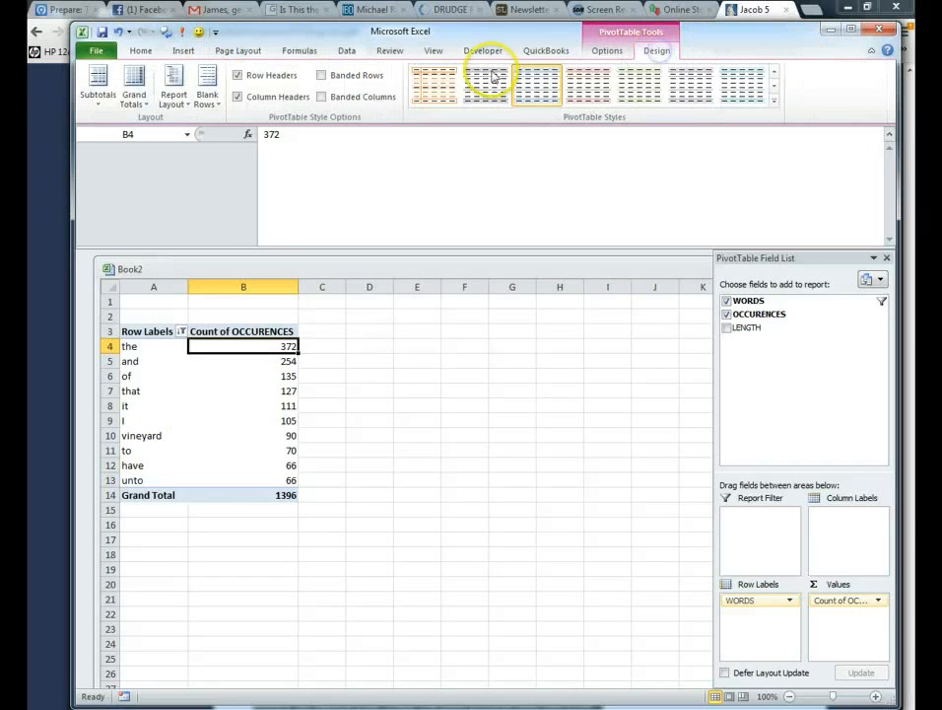
click(606, 53)
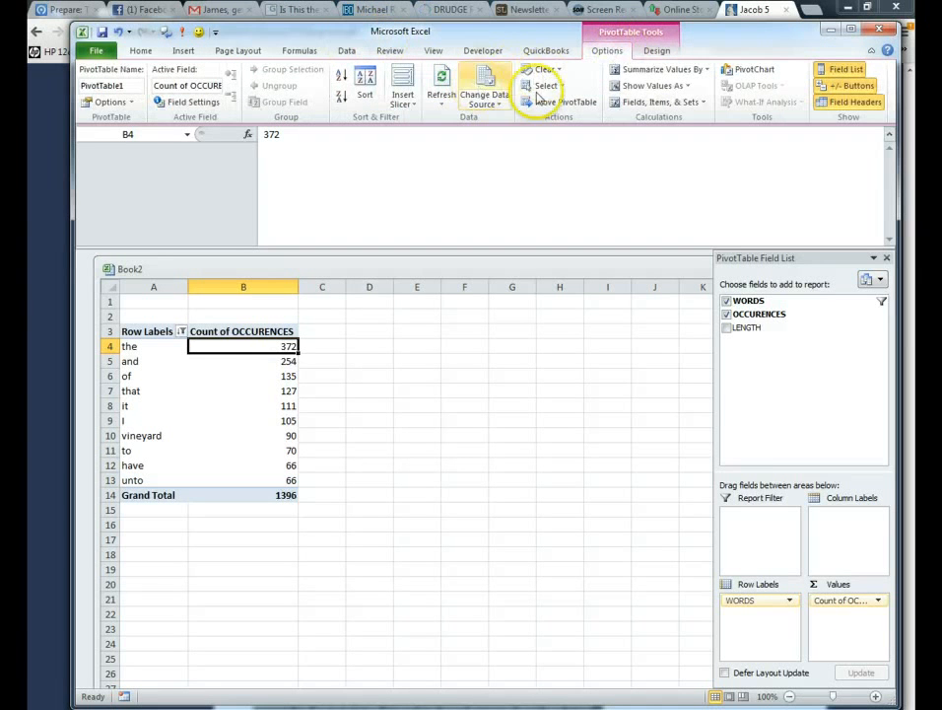
click(757, 73)
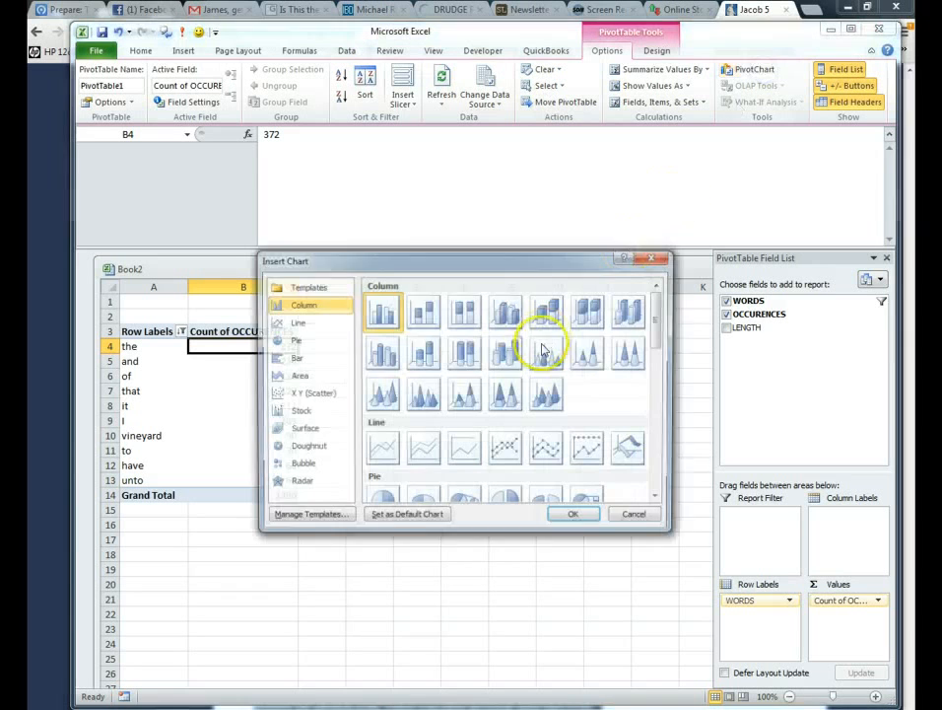
click(555, 518)
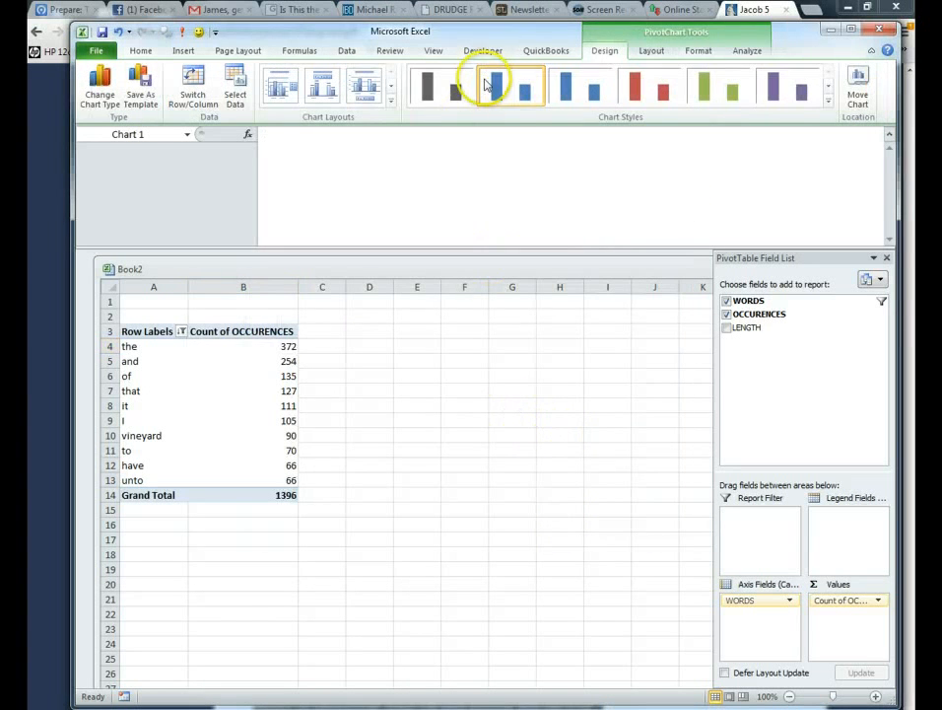
Step: Apply the green bevelled column chart style to the PivotChart and shrink the formula bar to a single line
click(831, 104)
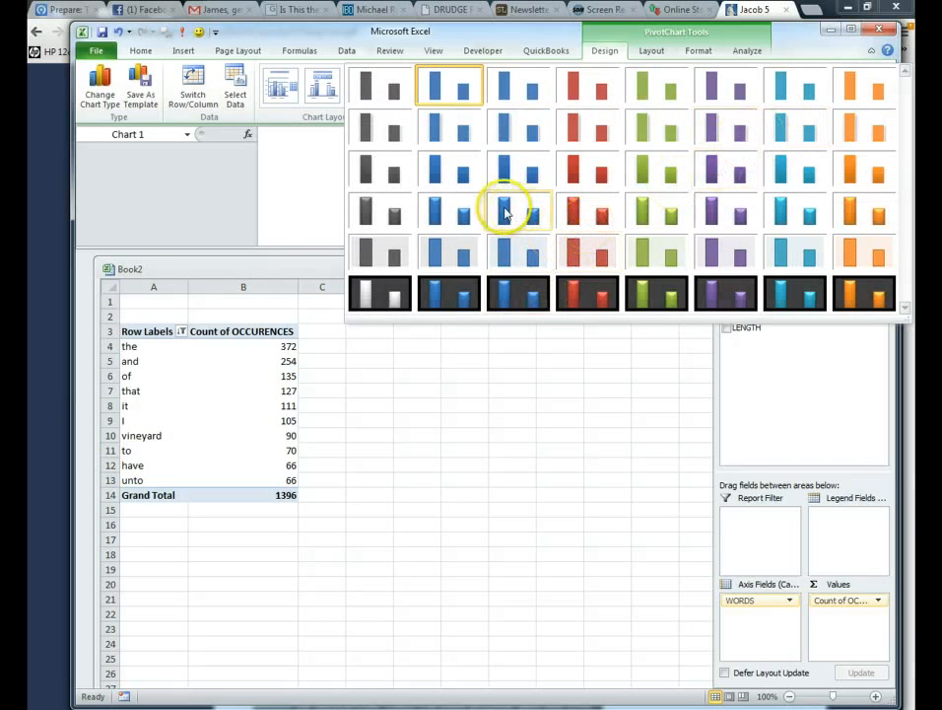
click(660, 214)
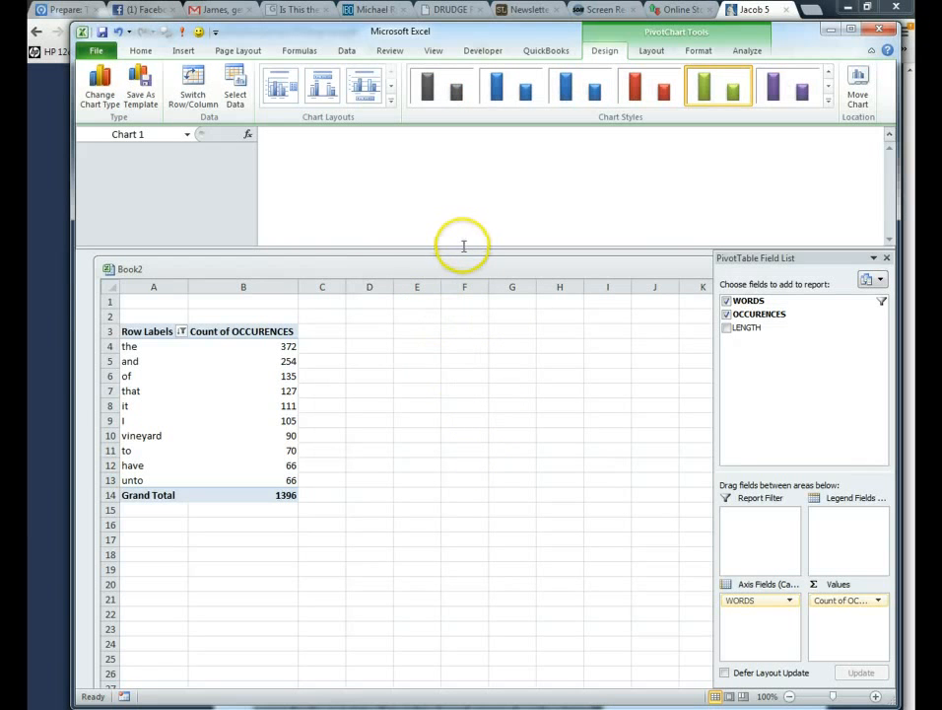
drag(463, 246, 475, 148)
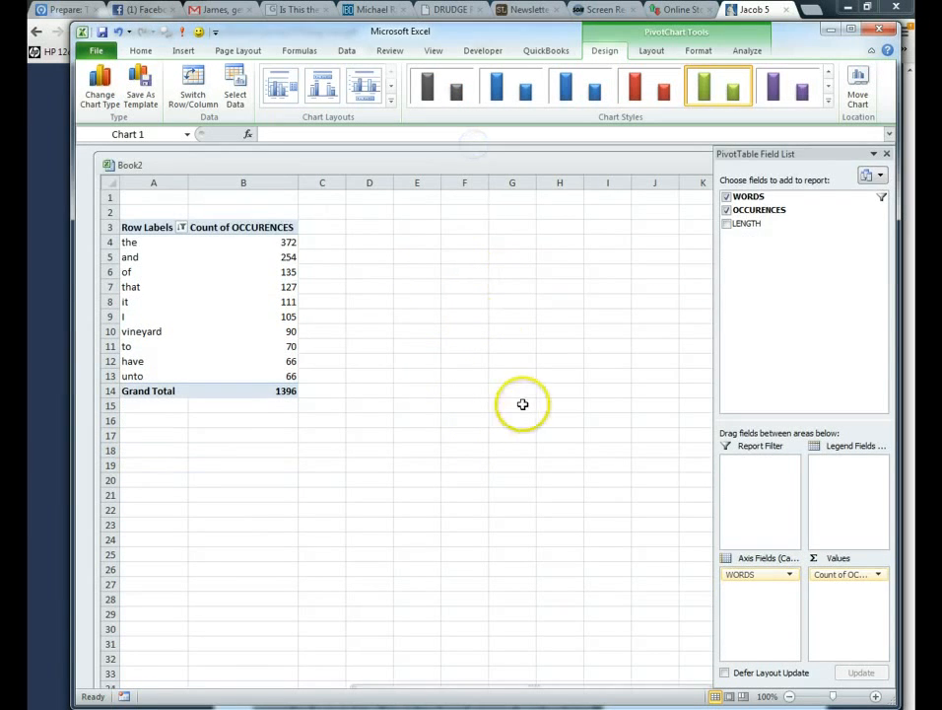
Step: Move the PivotChart up beside the PivotTable, with its upper edge at row 3 and starting in column C
click(506, 339)
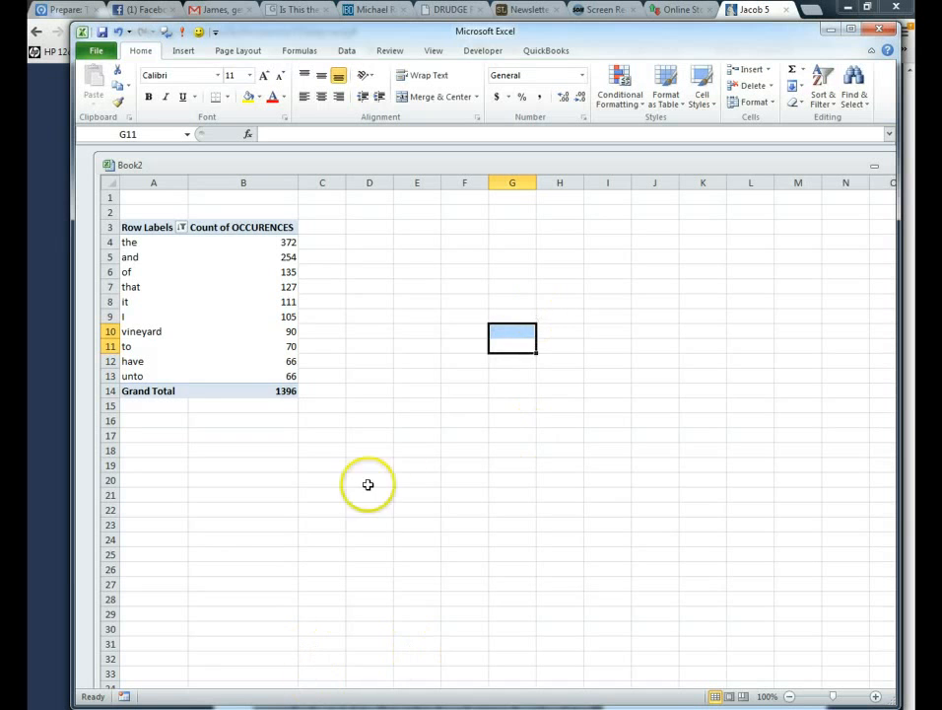
scroll(408, 458, down, 8)
scroll(412, 515, up, 2)
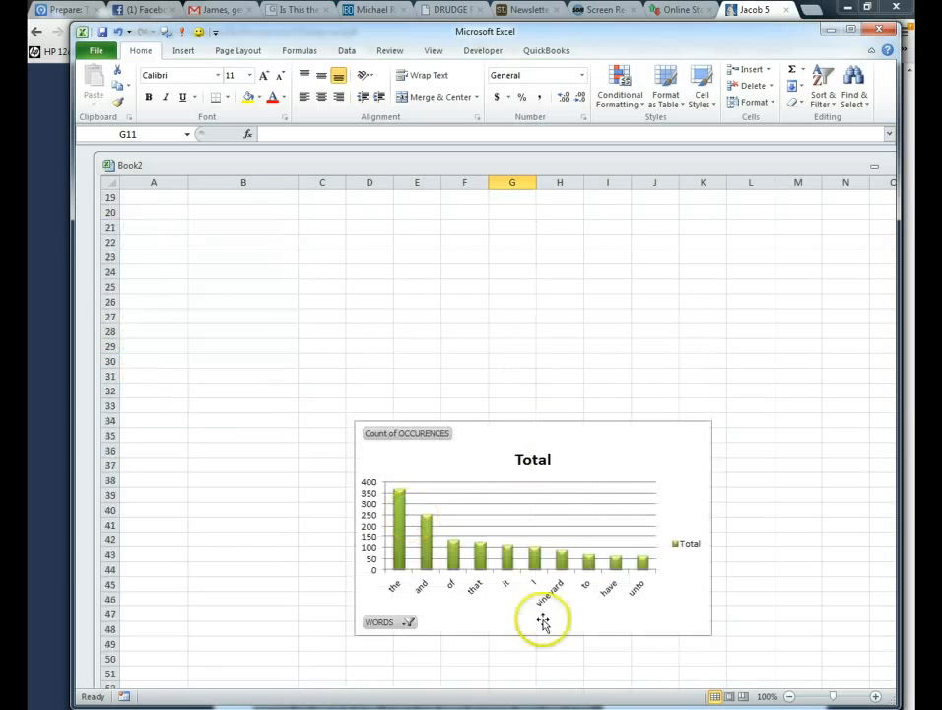
drag(620, 445, 615, 189)
scroll(712, 412, down, 16)
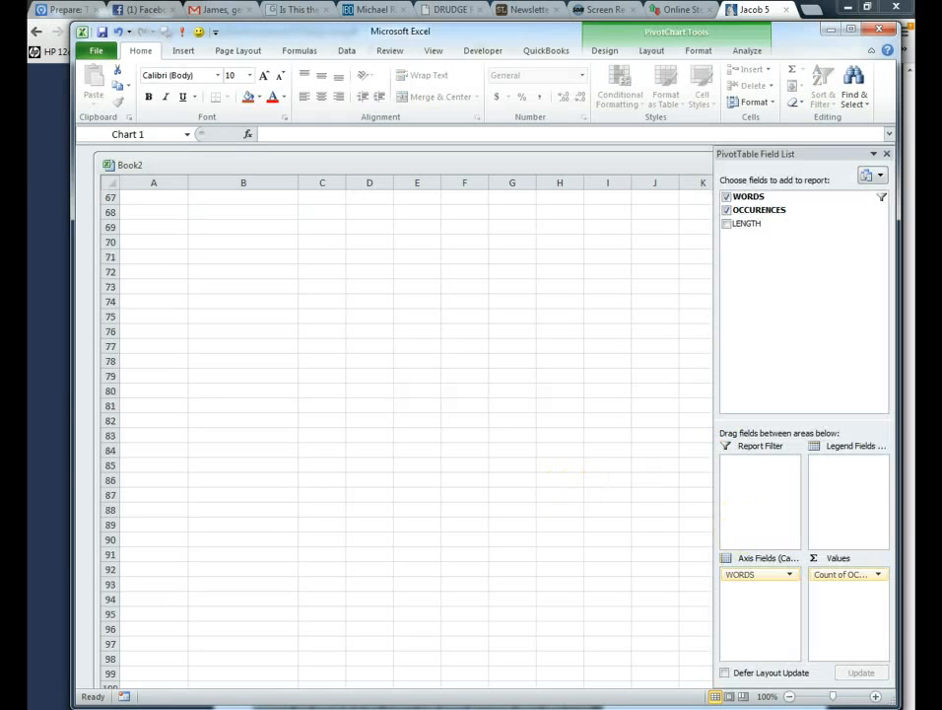
mouse_move(512, 361)
mouse_down()
mouse_move(516, 564)
mouse_move(530, 552)
mouse_move(512, 365)
mouse_up()
scroll(709, 307, up, 17)
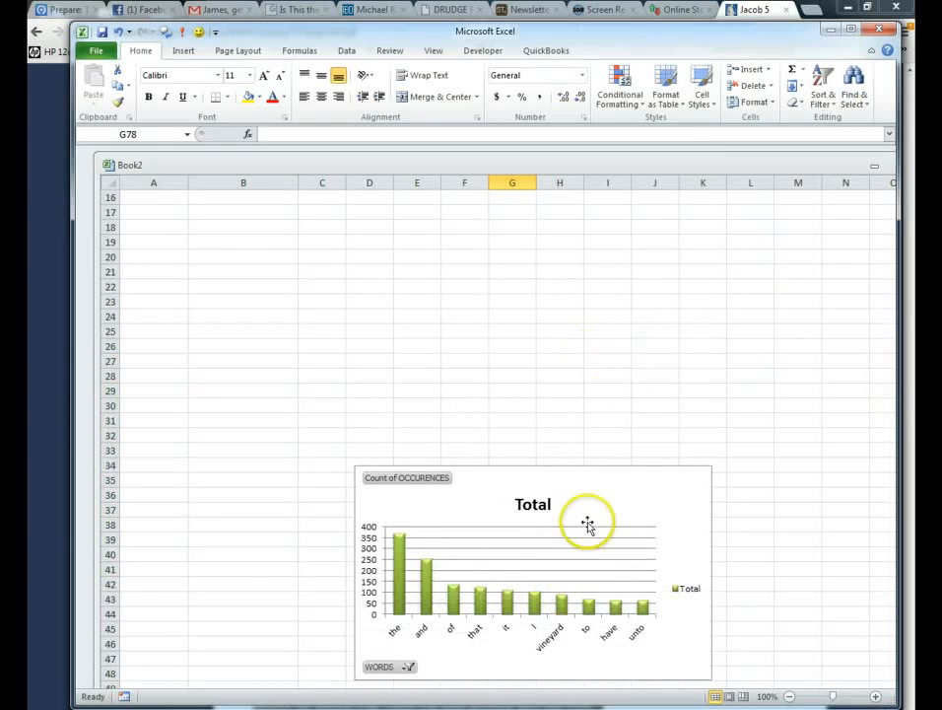
drag(587, 524, 570, 193)
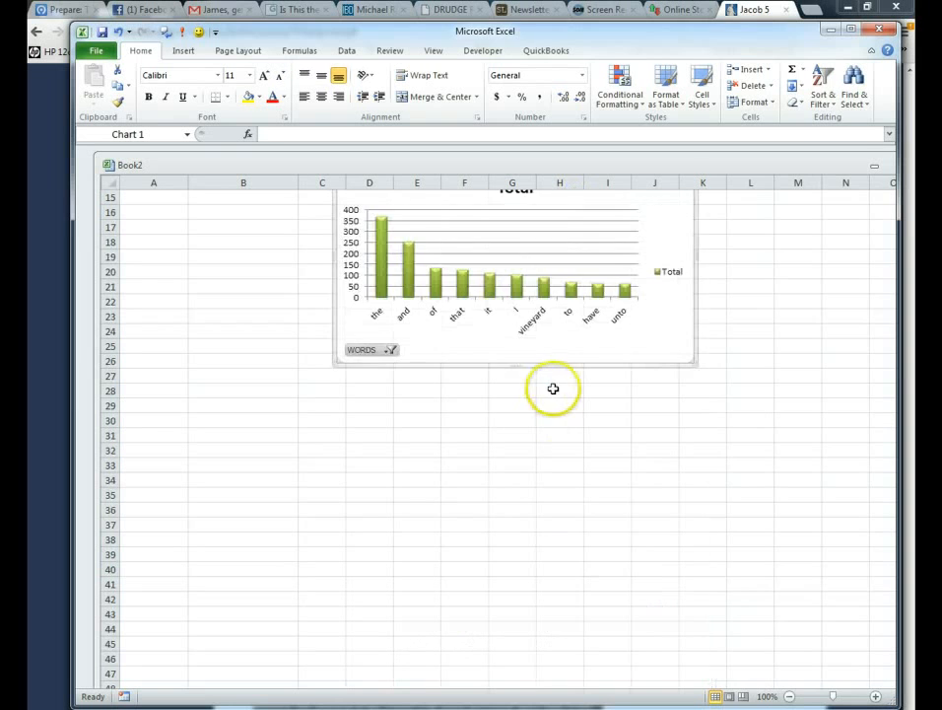
scroll(521, 427, up, 5)
drag(613, 390, 592, 260)
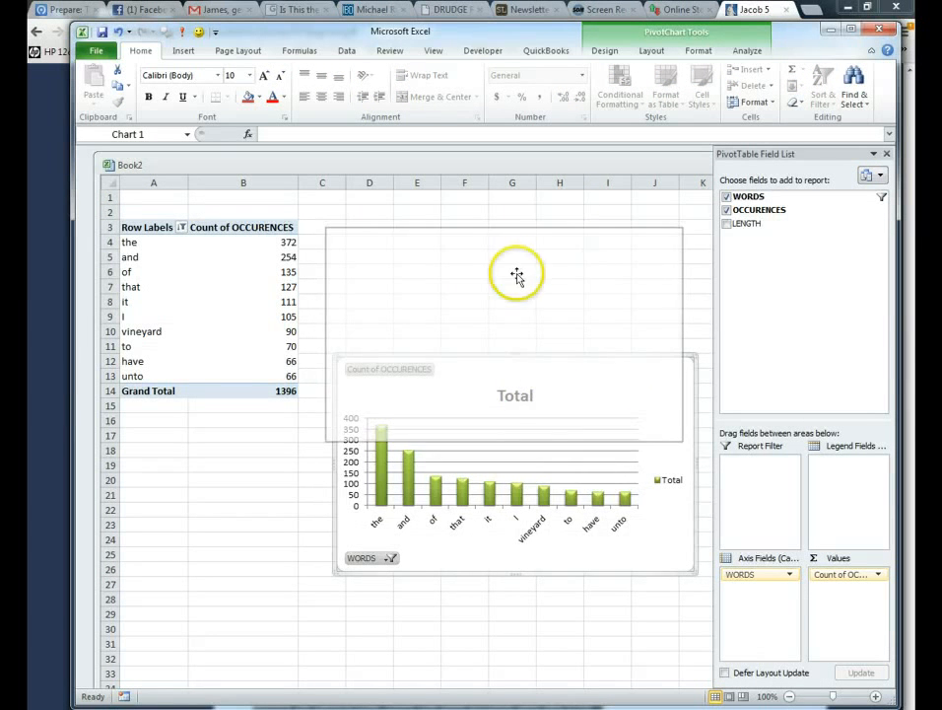
Step: Replace the PivotChart's title with "Top Ten Words"
click(509, 264)
click(514, 266)
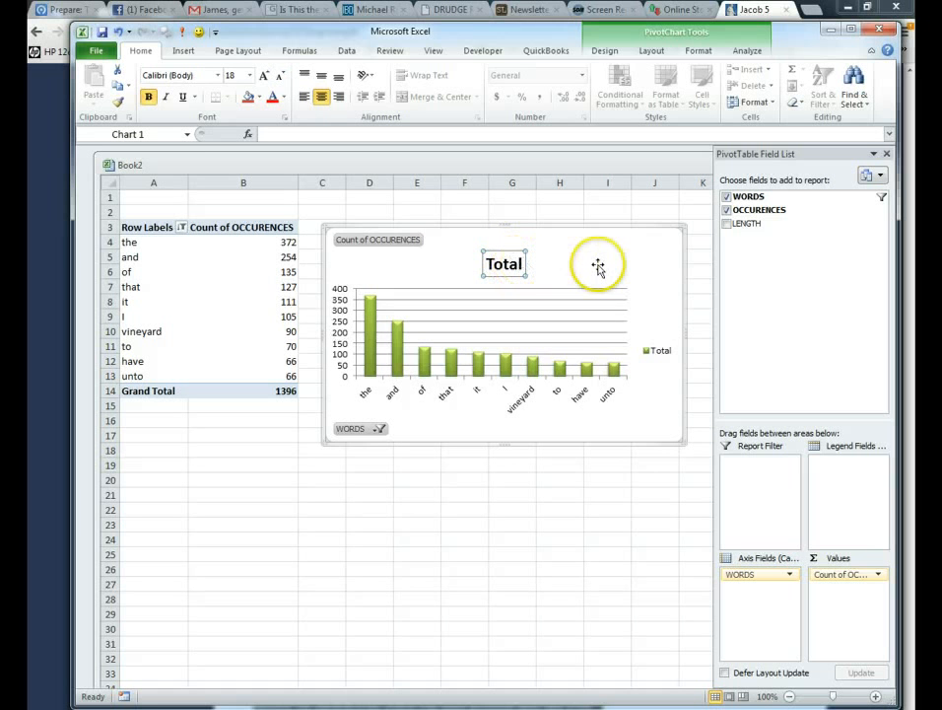
key(Delete)
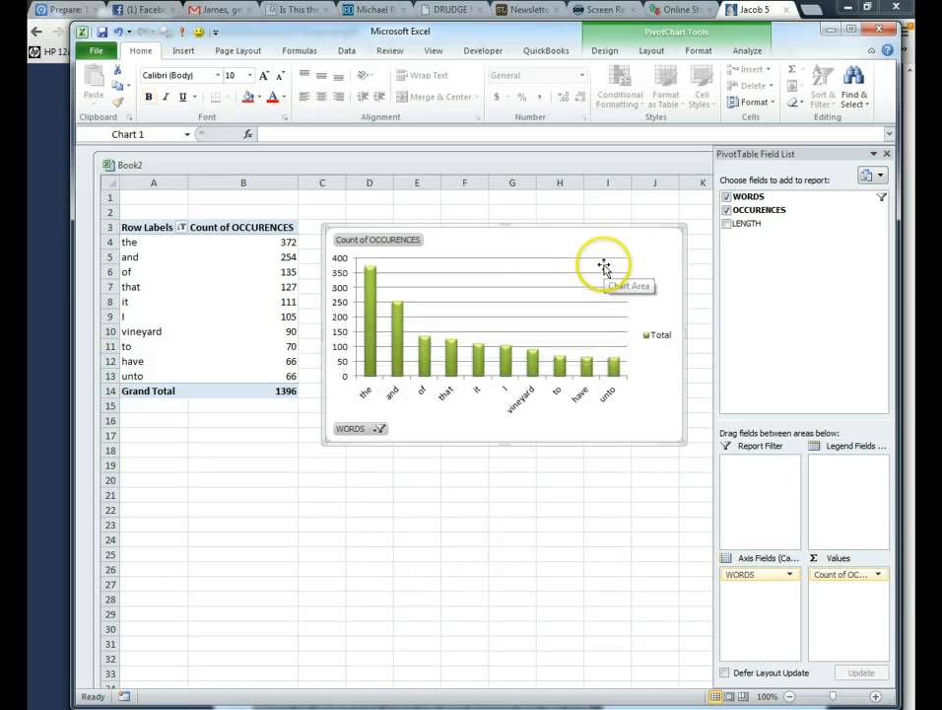
click(118, 32)
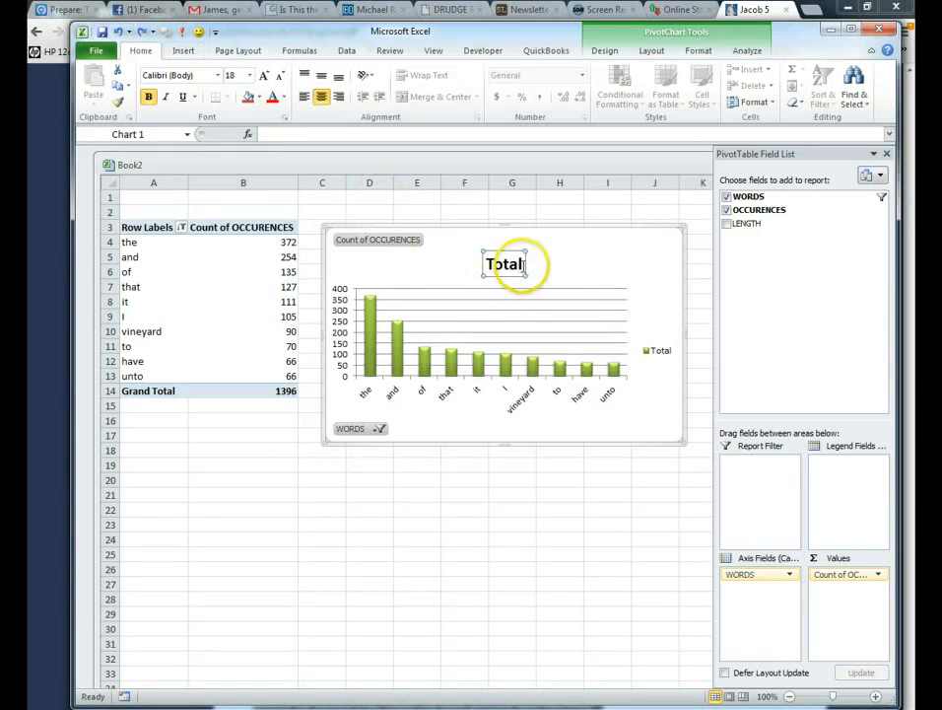
key(BackSpace)
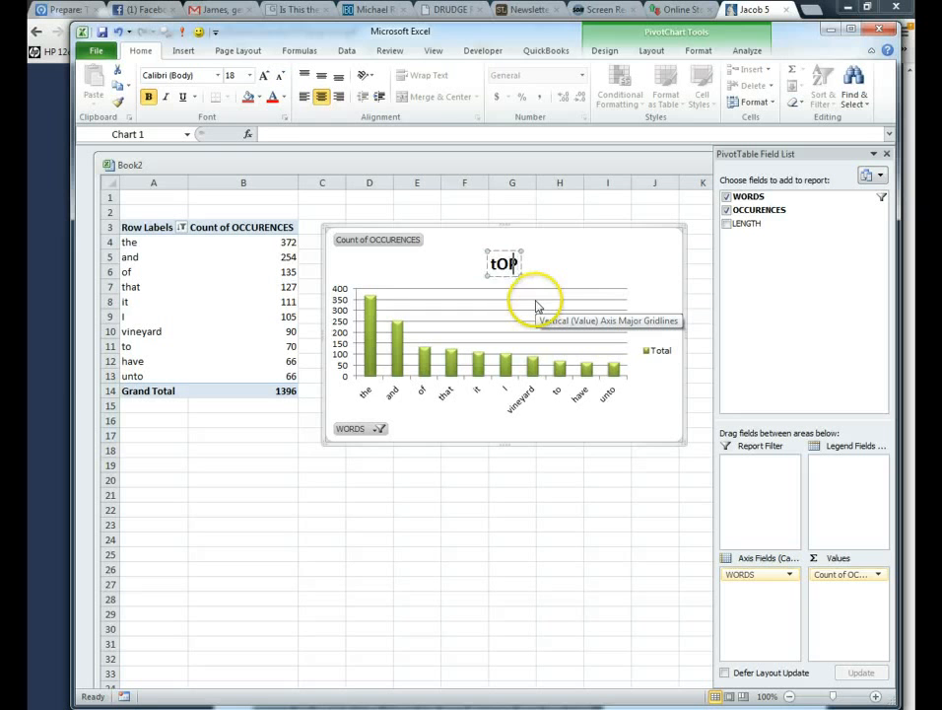
text(Top Ten Words)
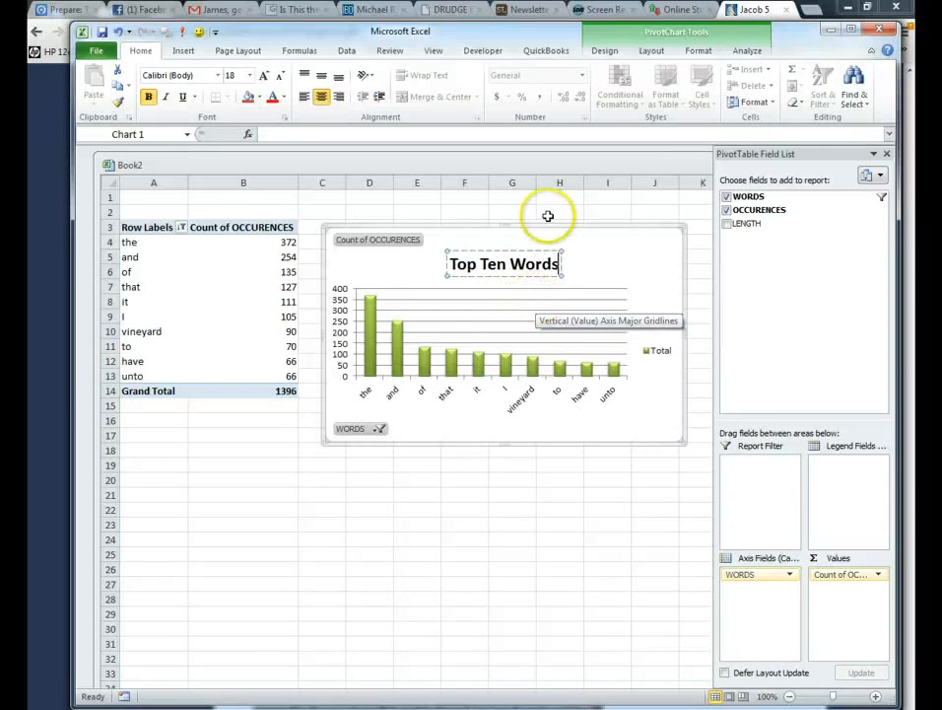
click(465, 428)
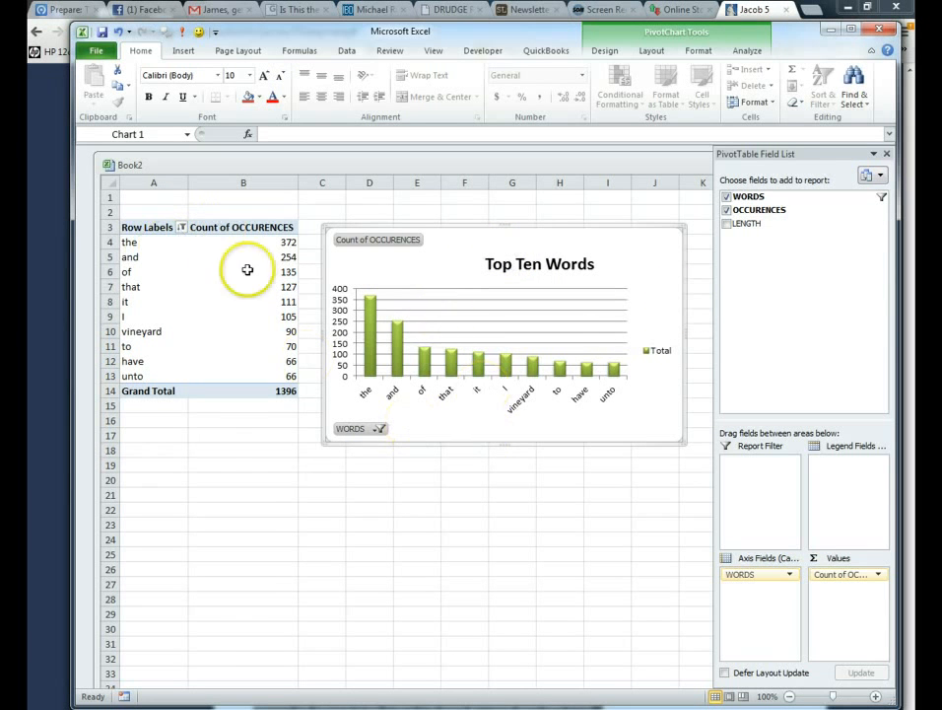
Step: Add data labels to the column series of the Top Ten Words chart
right_click(449, 359)
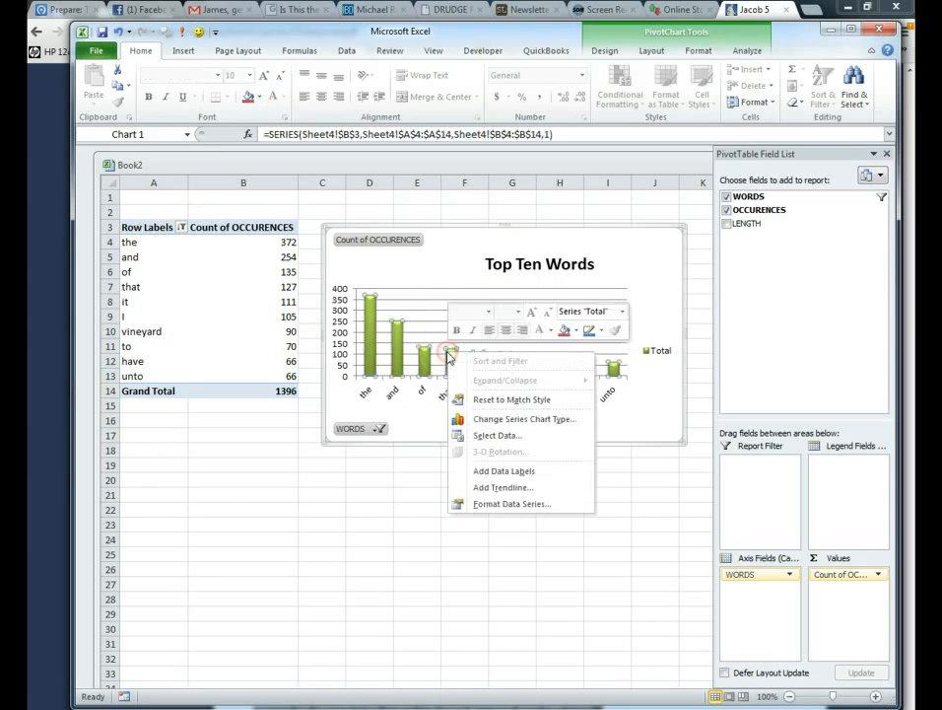
click(498, 471)
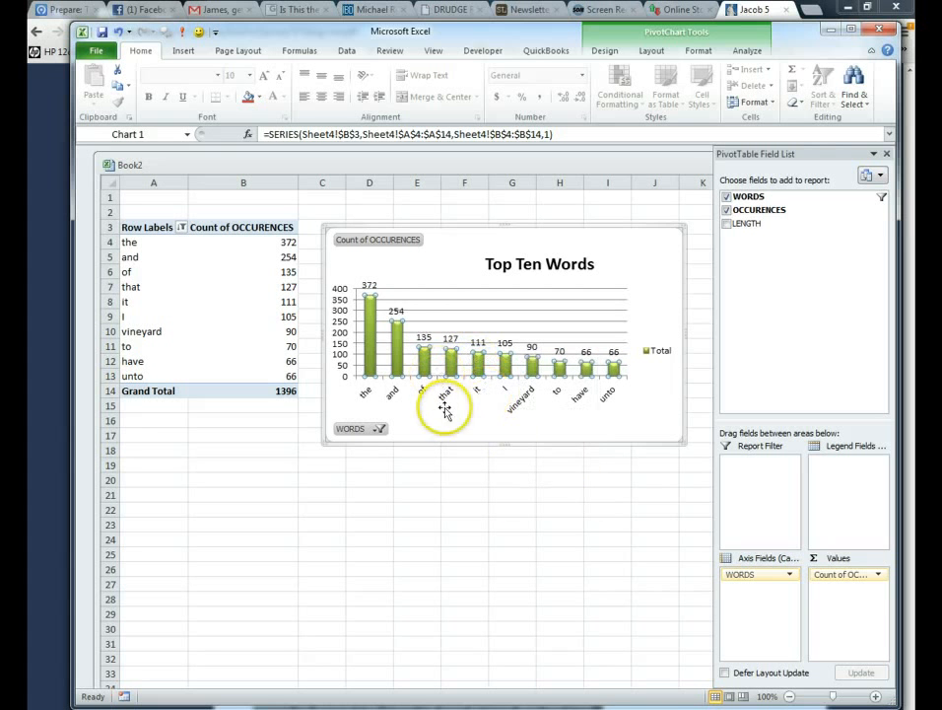
click(471, 491)
Step: Hide the chart's vertical axis major gridlines by setting their line color to No line
click(513, 328)
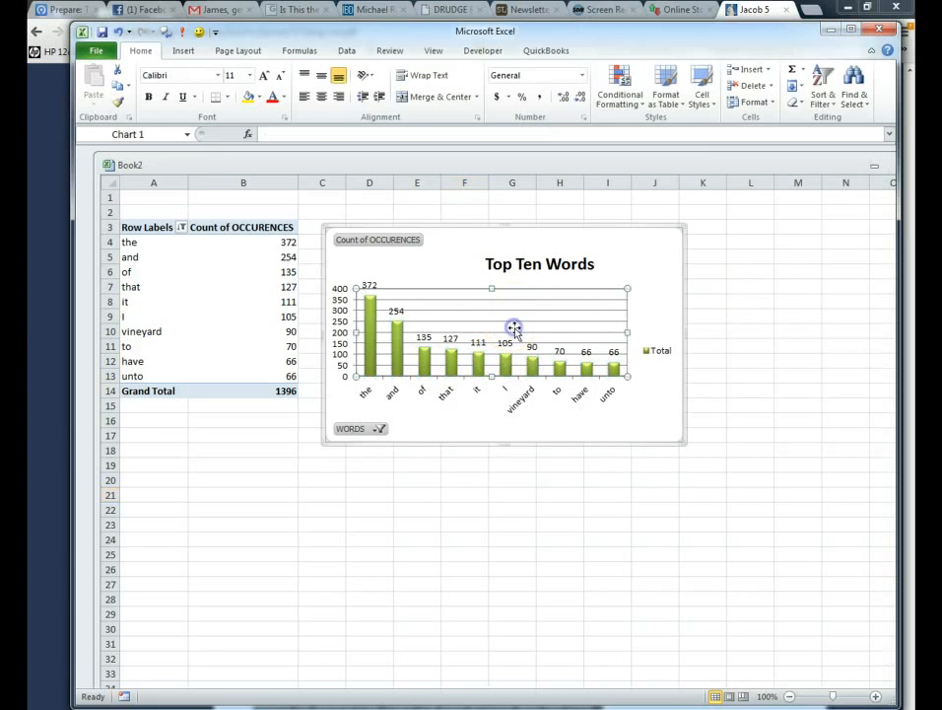
click(617, 329)
right_click(624, 336)
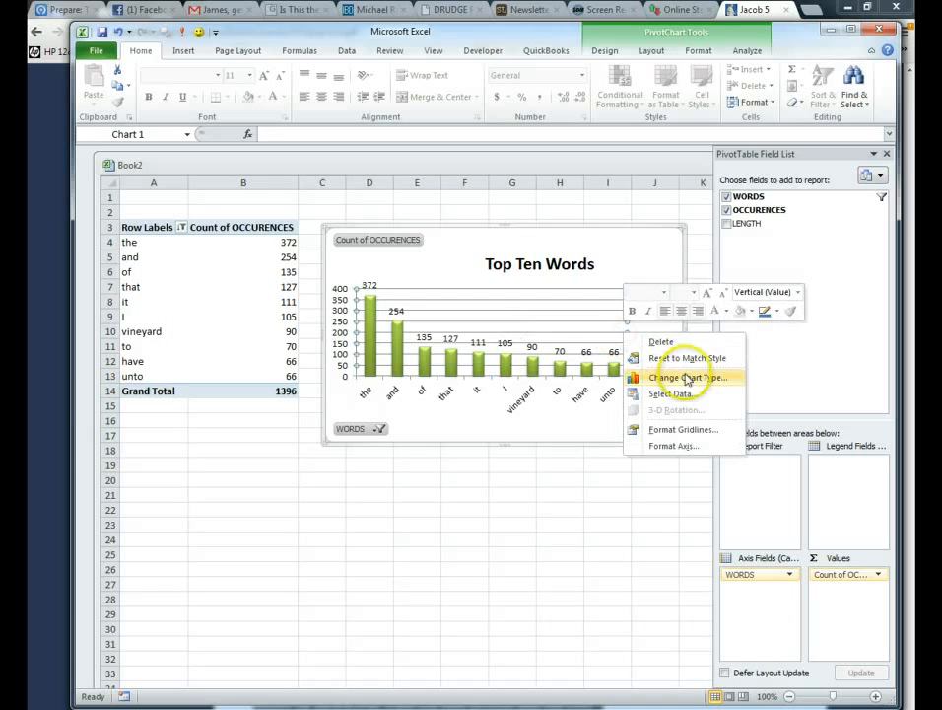
click(670, 436)
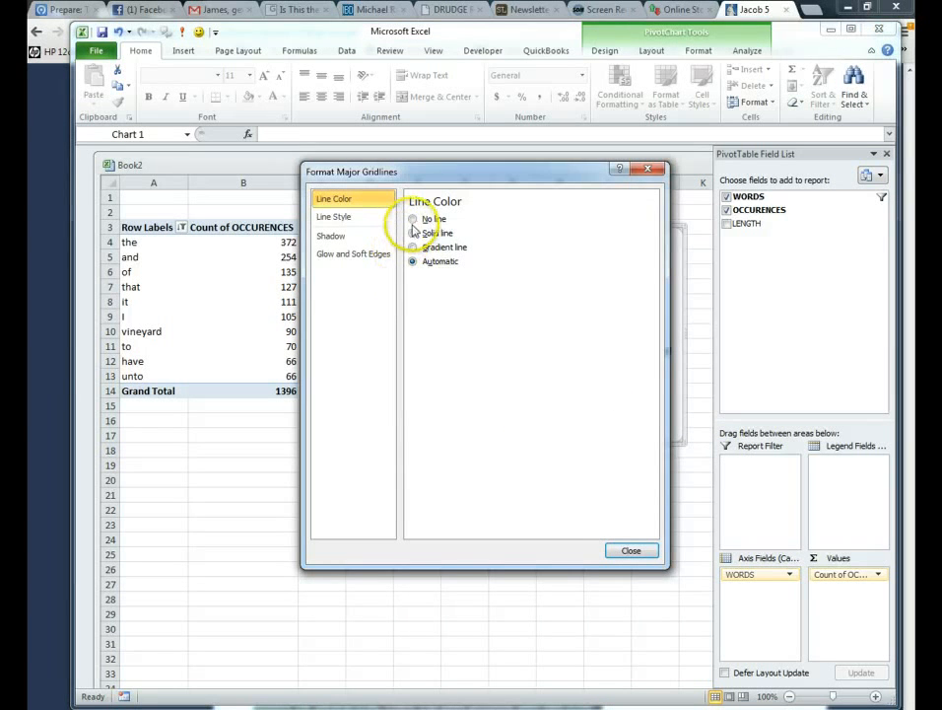
click(627, 550)
click(492, 316)
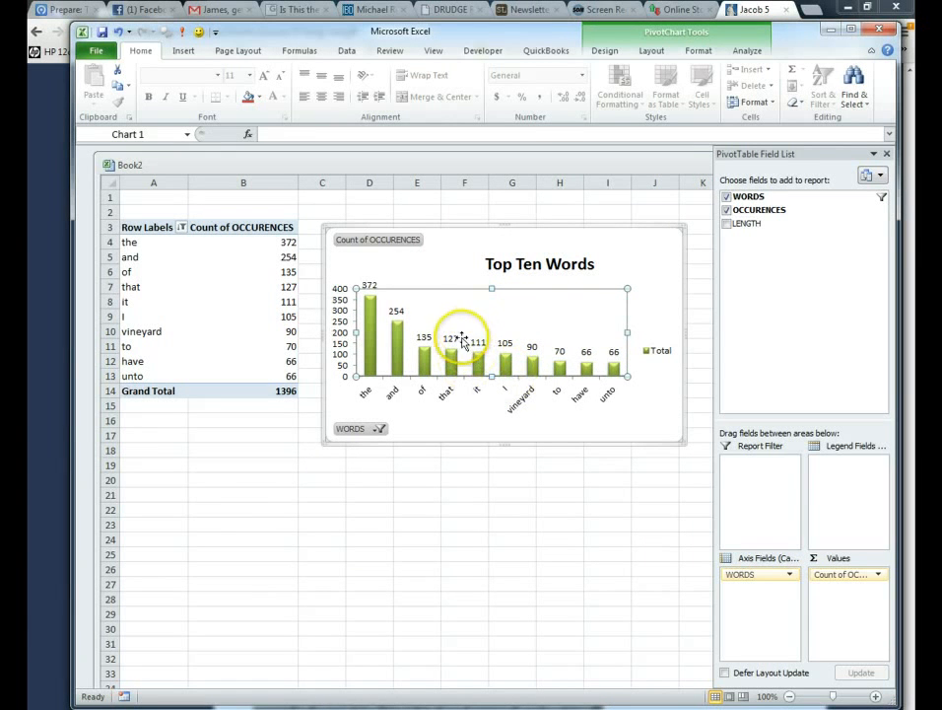
right_click(449, 357)
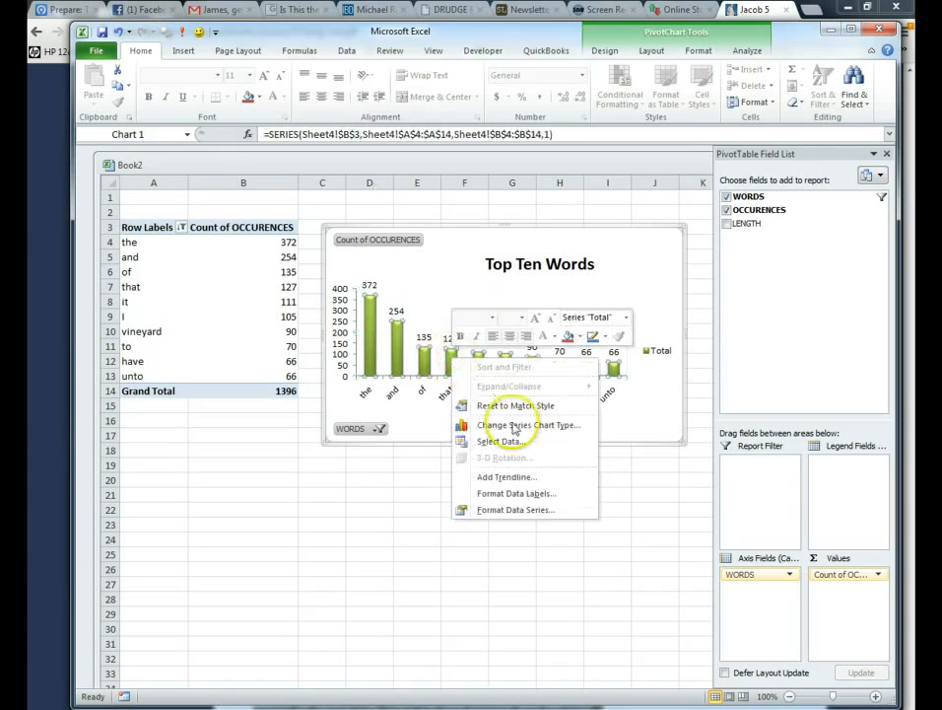
click(510, 495)
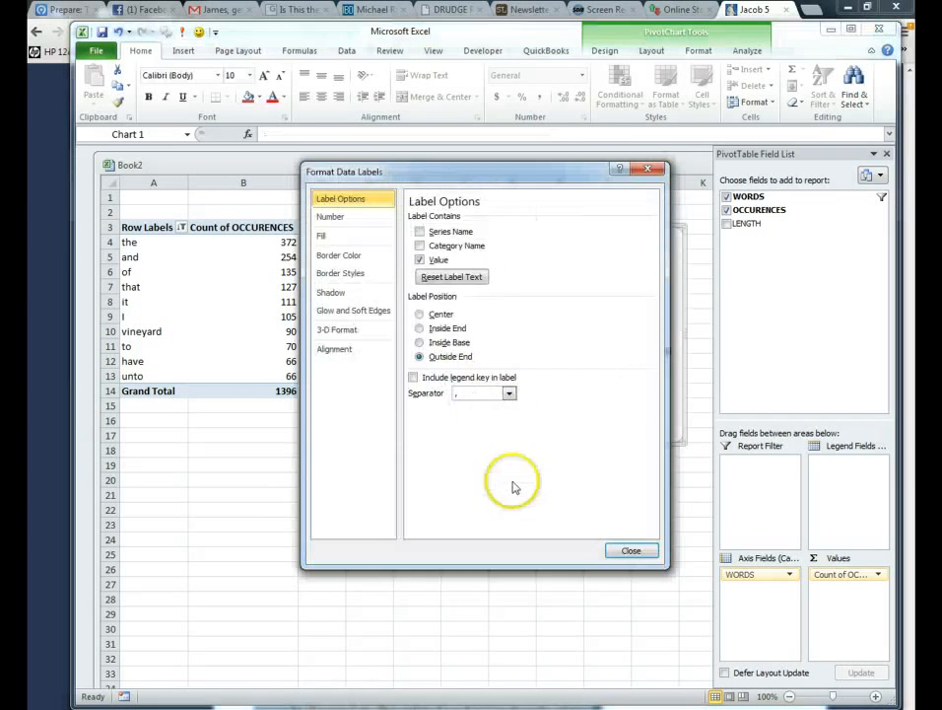
click(636, 552)
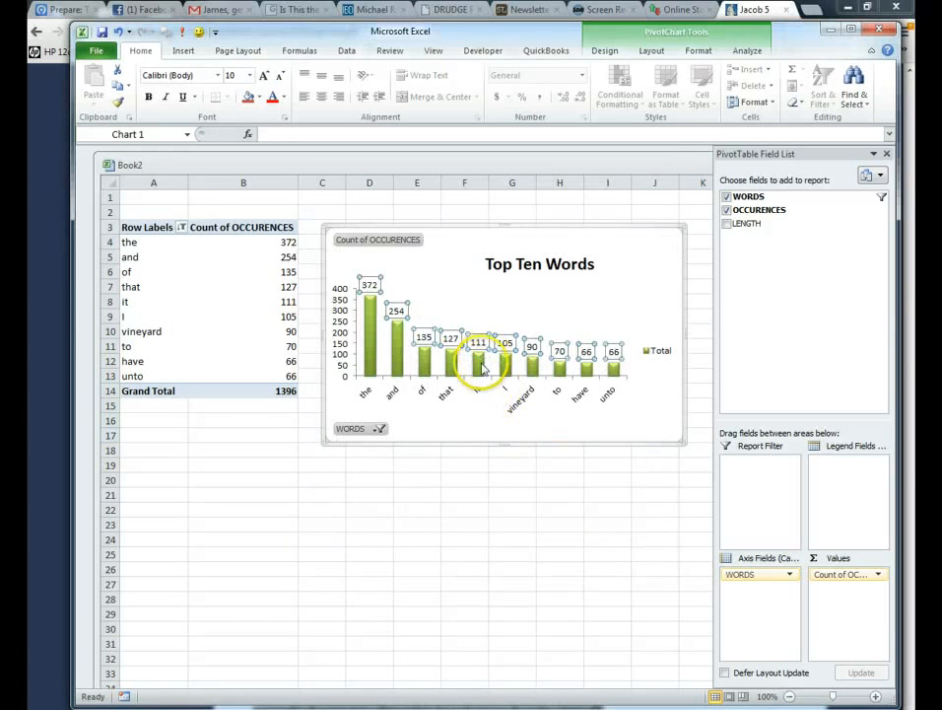
Step: Reduce the gap width of the chart's column series to about 24%
right_click(480, 373)
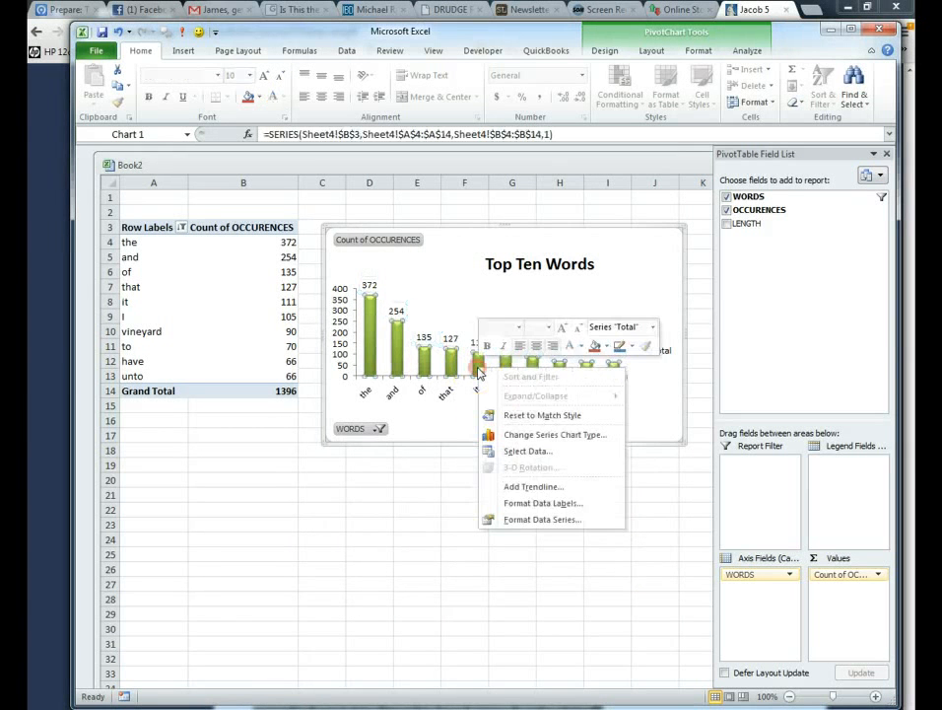
click(534, 521)
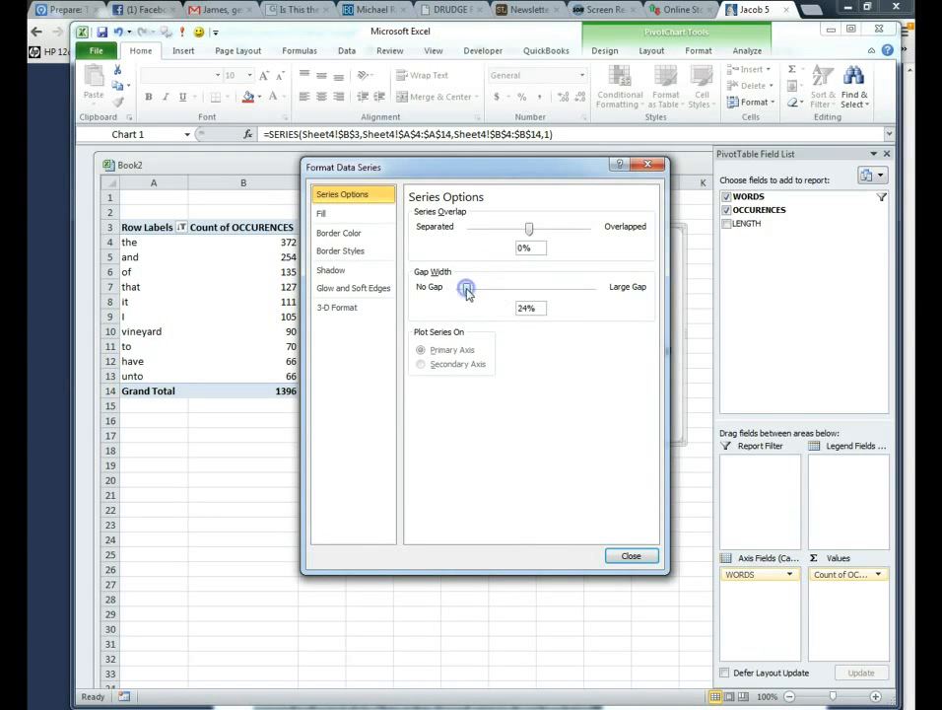
click(632, 557)
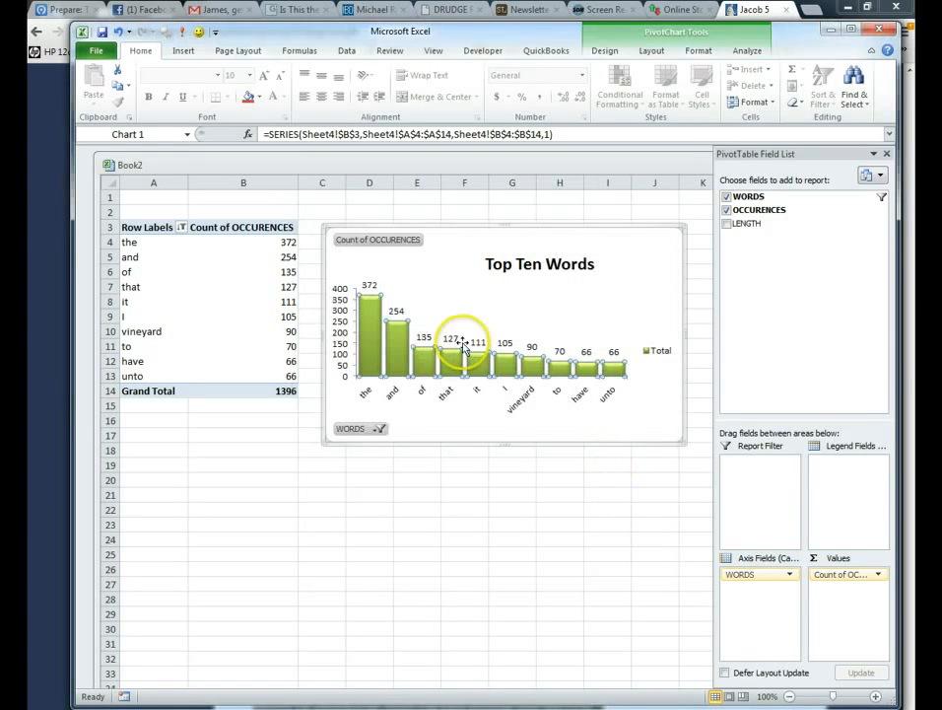
Step: Set the gap width of the chart's column series to 90% and deselect the chart
right_click(480, 365)
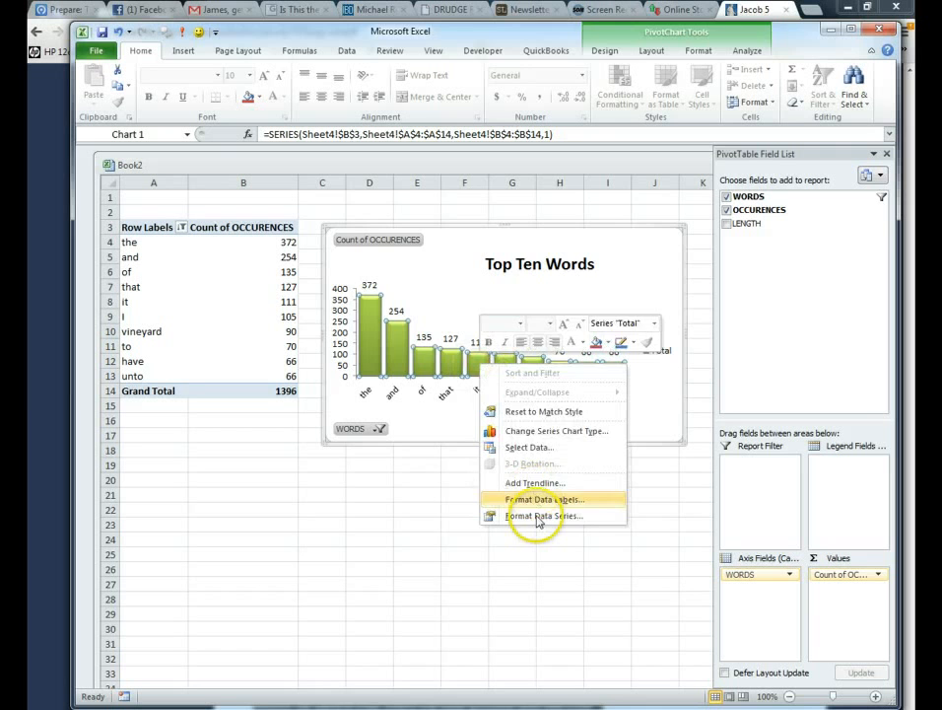
click(538, 517)
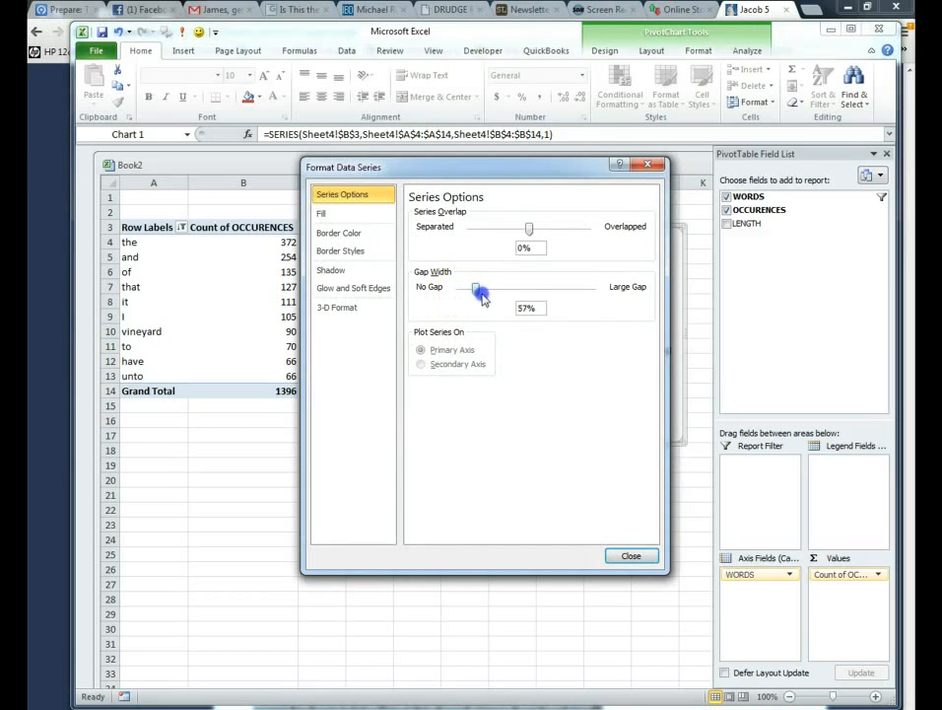
click(629, 558)
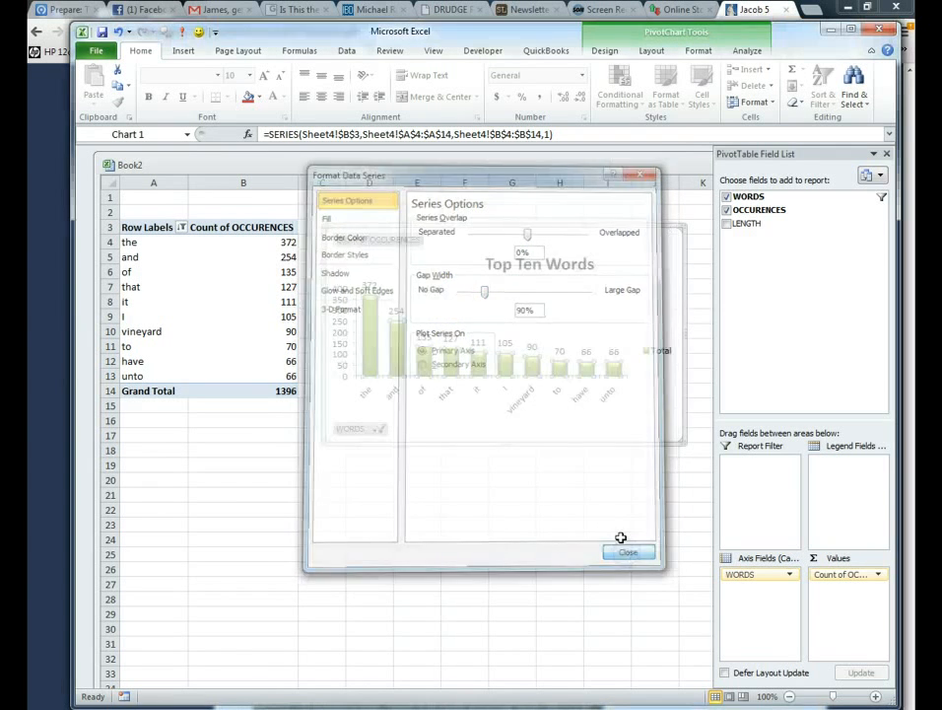
click(471, 480)
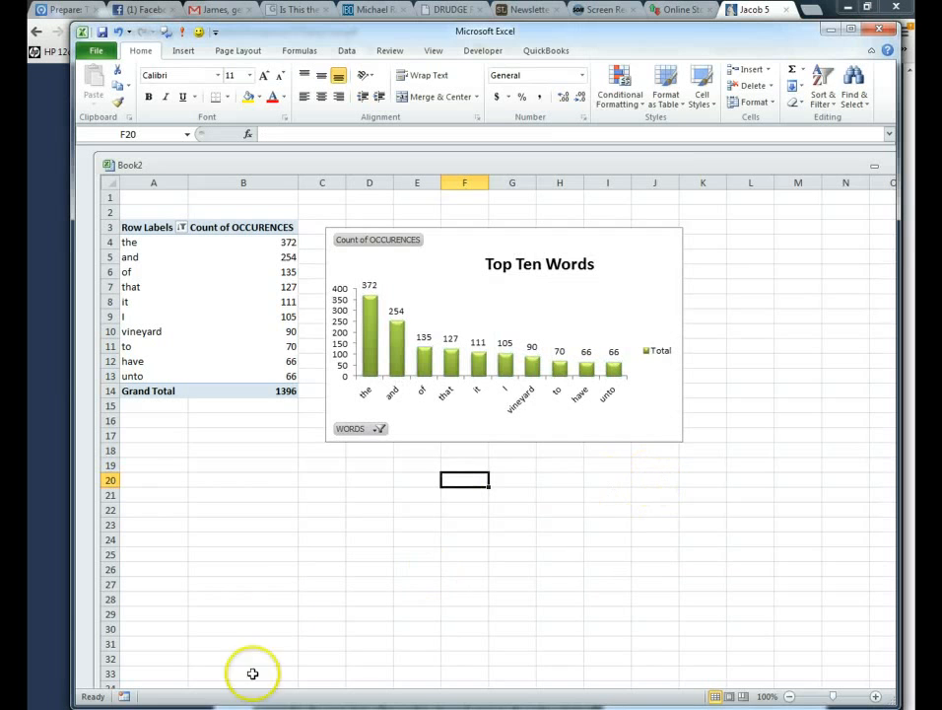
scroll(248, 630, down, 3)
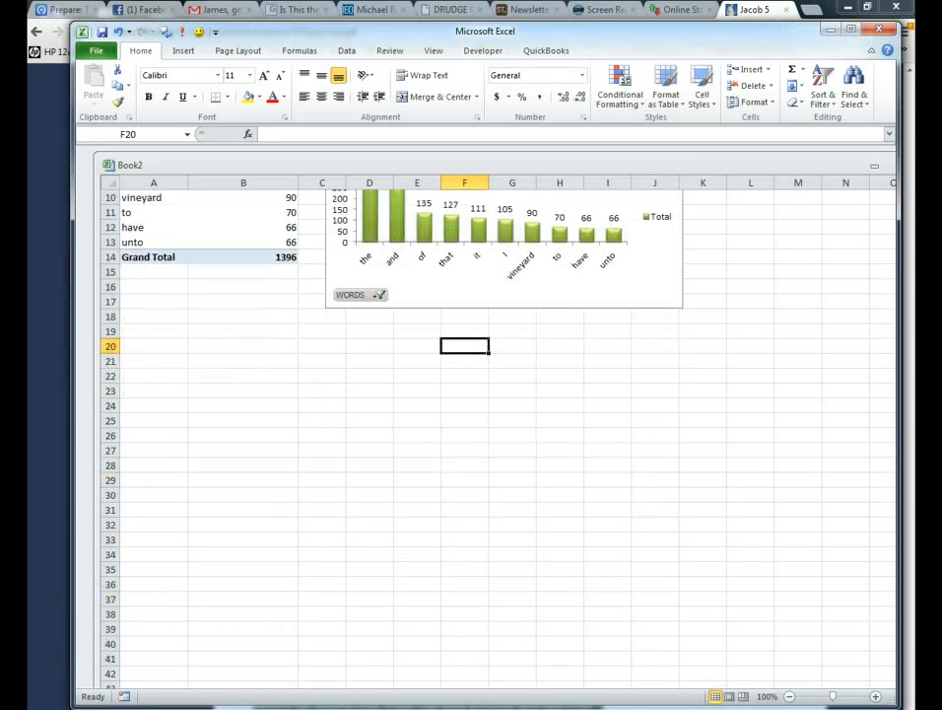
scroll(741, 543, down, 20)
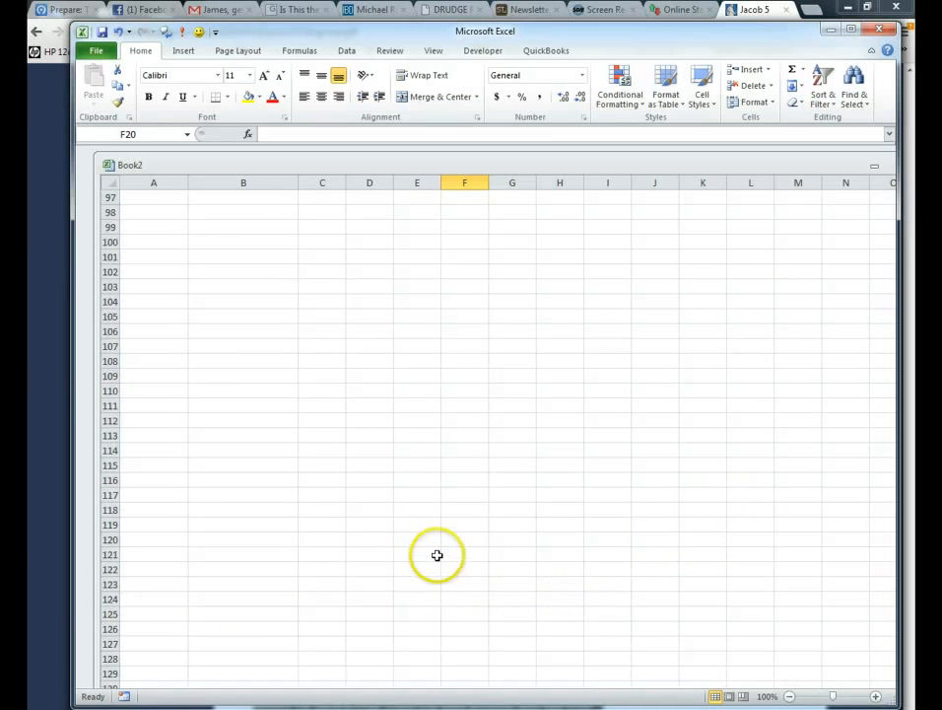
scroll(437, 555, down, 20)
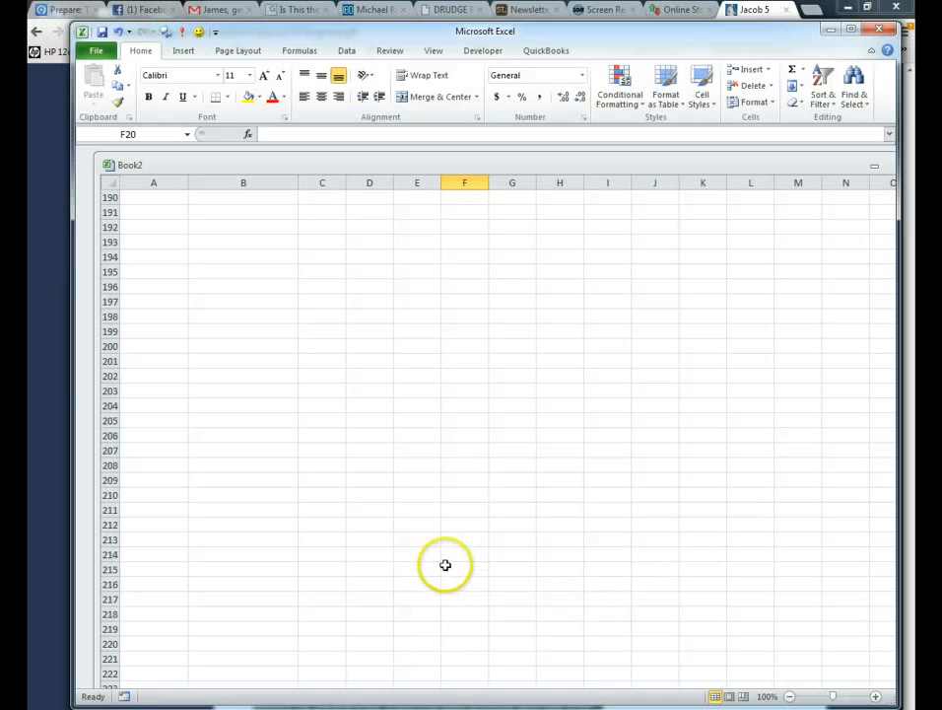
scroll(446, 565, up, 20)
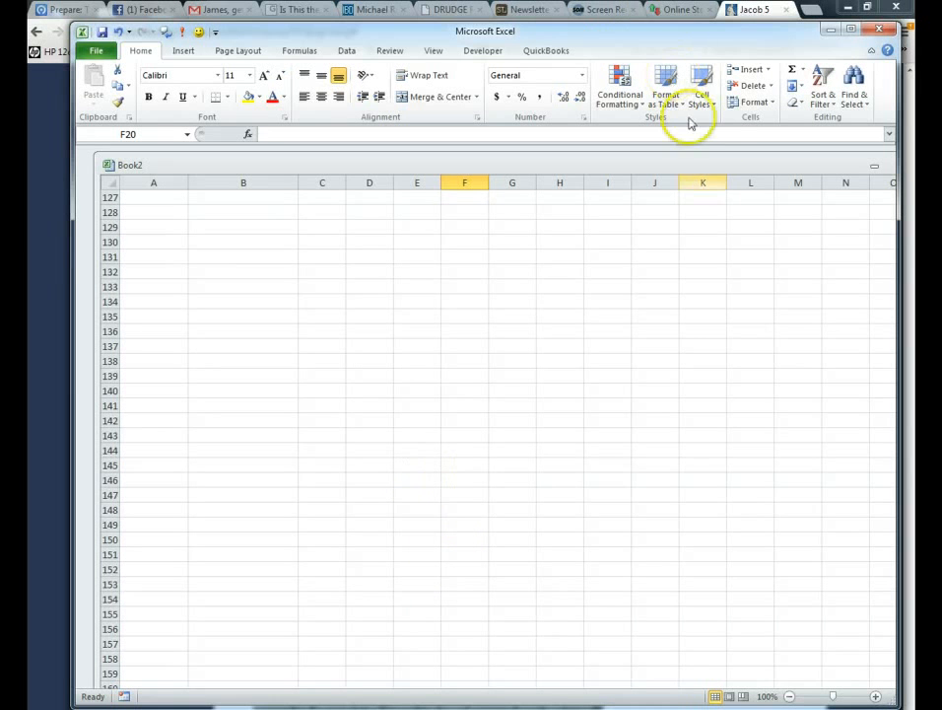
Step: Maximize the Book2 workbook window and insert a PivotTable on a new worksheet from the WORDTABLE range on Sheet1
double_click(698, 162)
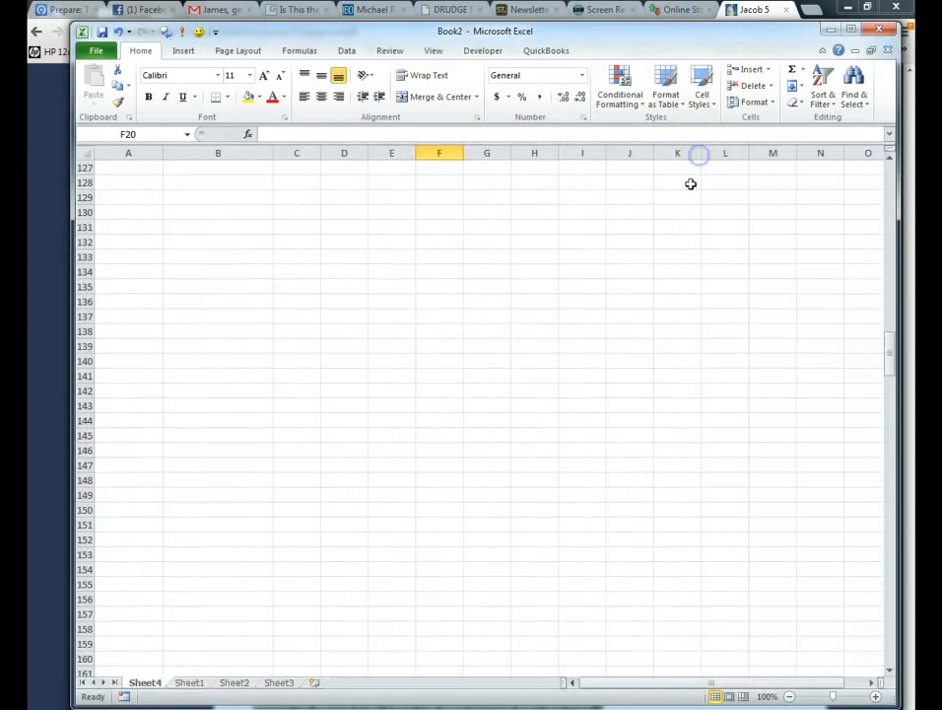
click(190, 682)
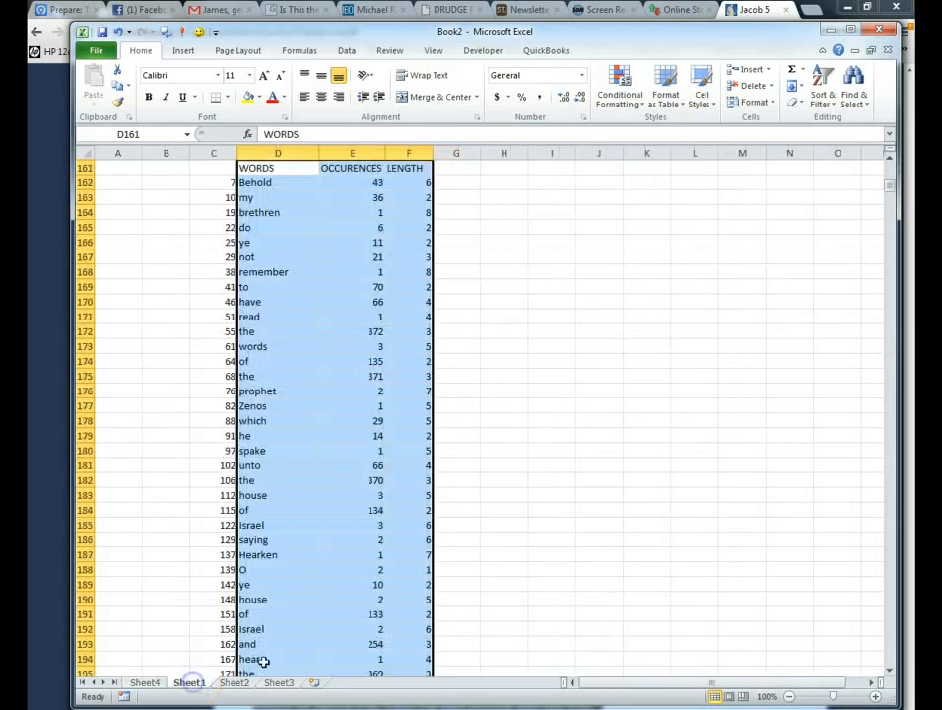
scroll(261, 659, up, 8)
scroll(394, 552, down, 2)
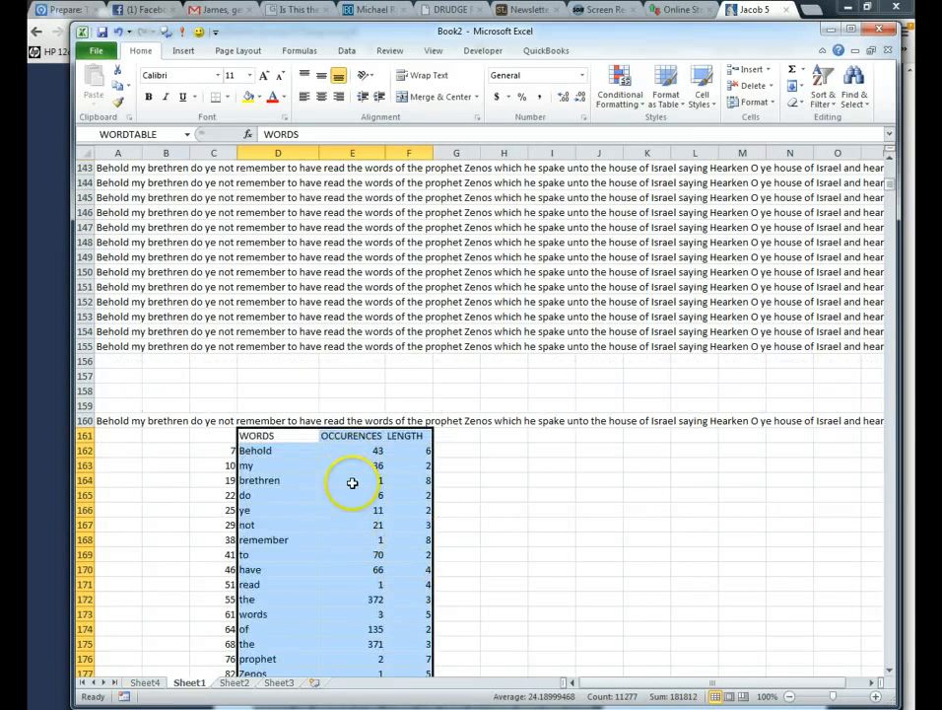
click(185, 52)
click(97, 77)
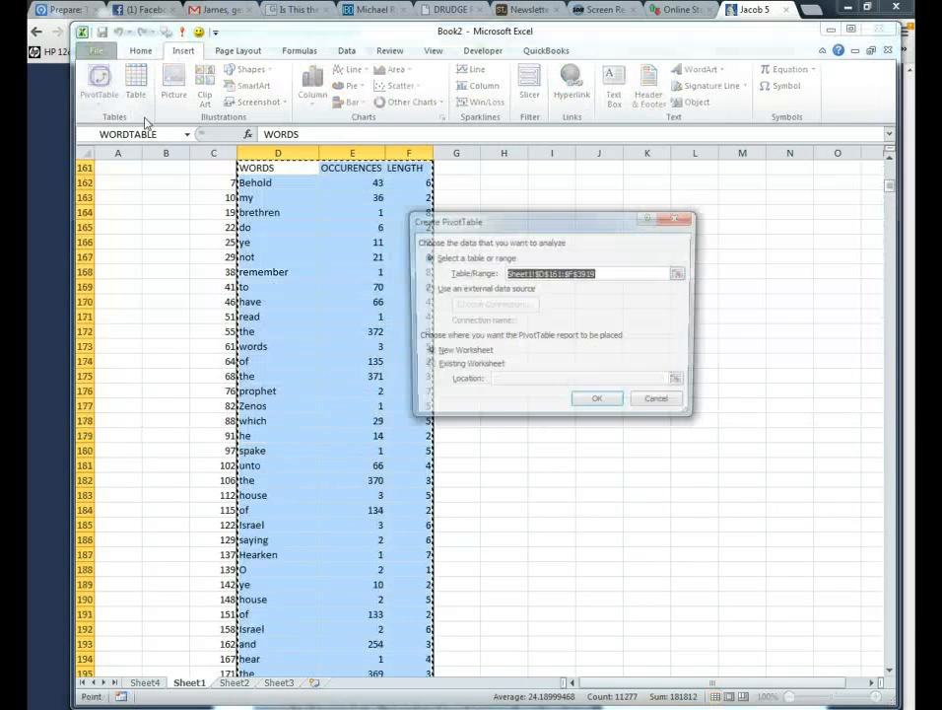
click(599, 404)
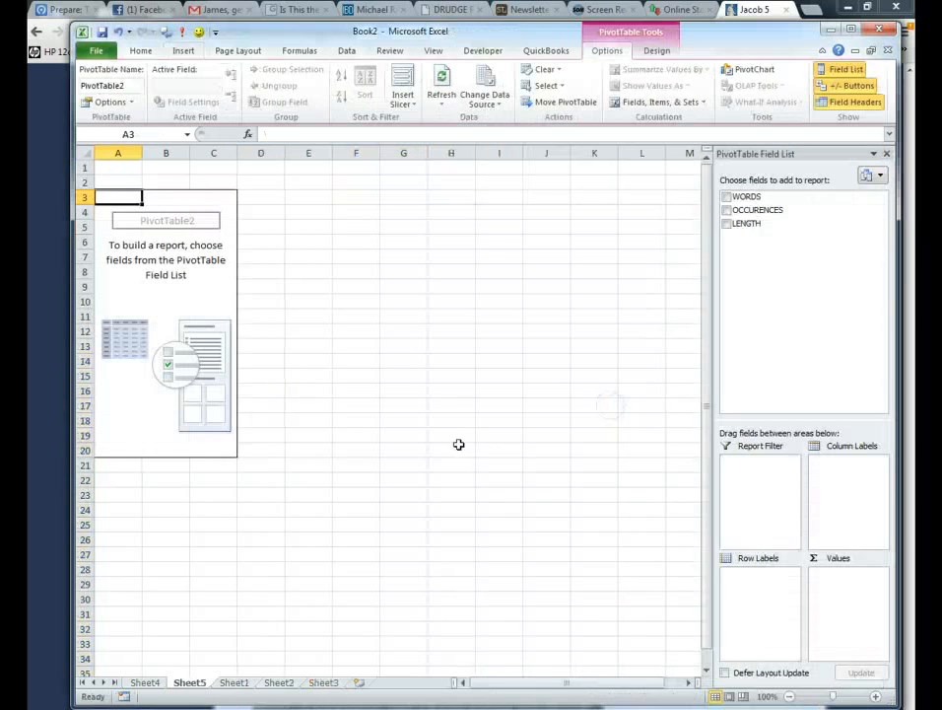
Step: Place the LENGTH field in the PivotTable's row labels and add the OCCURENCES field to its values
click(728, 224)
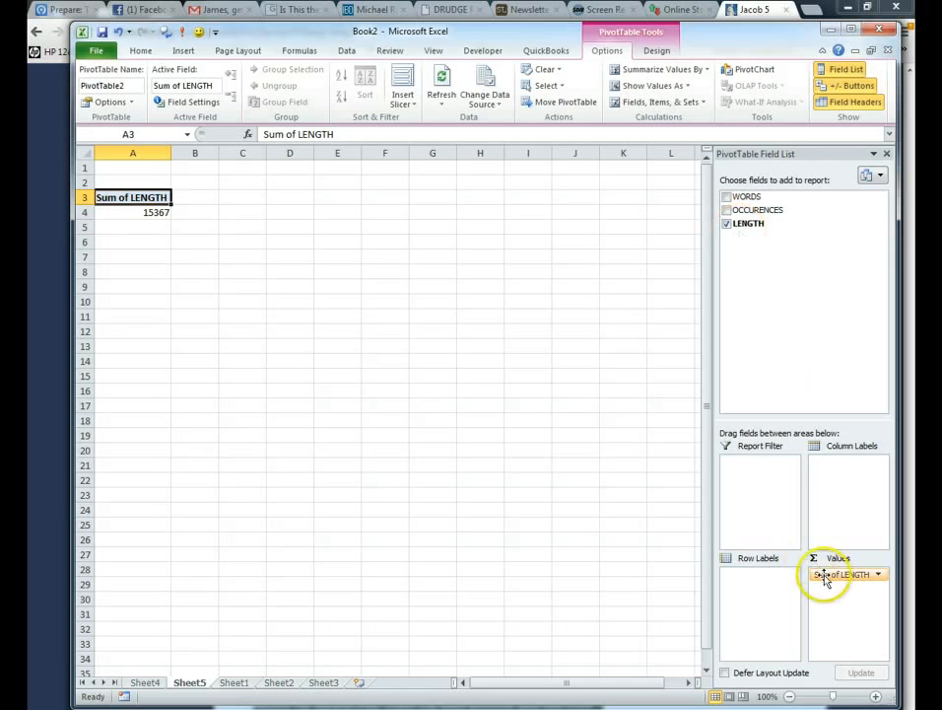
drag(822, 573, 741, 580)
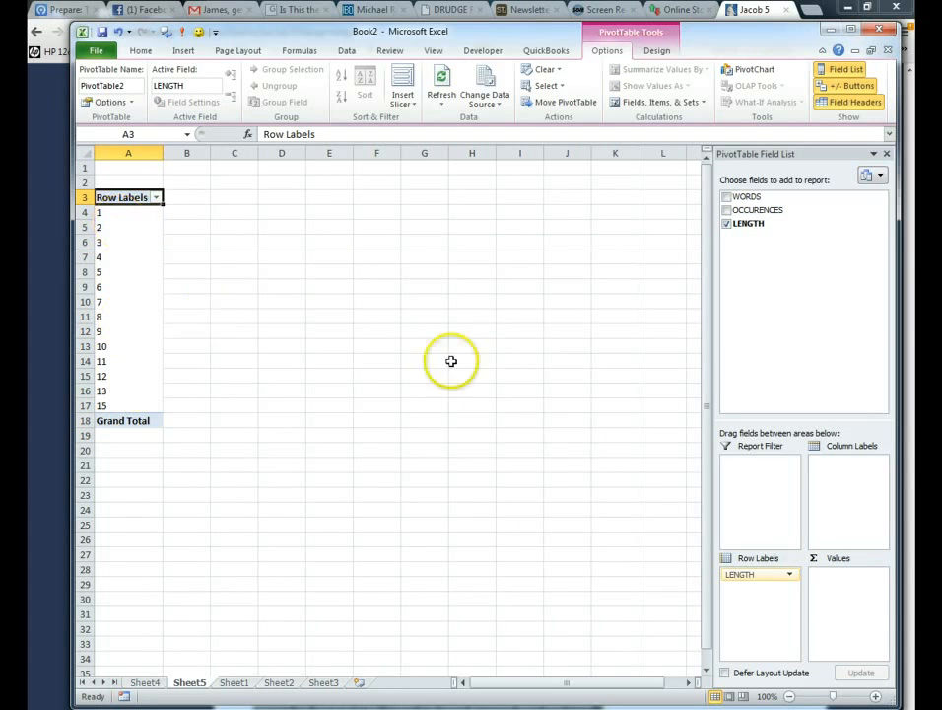
click(727, 210)
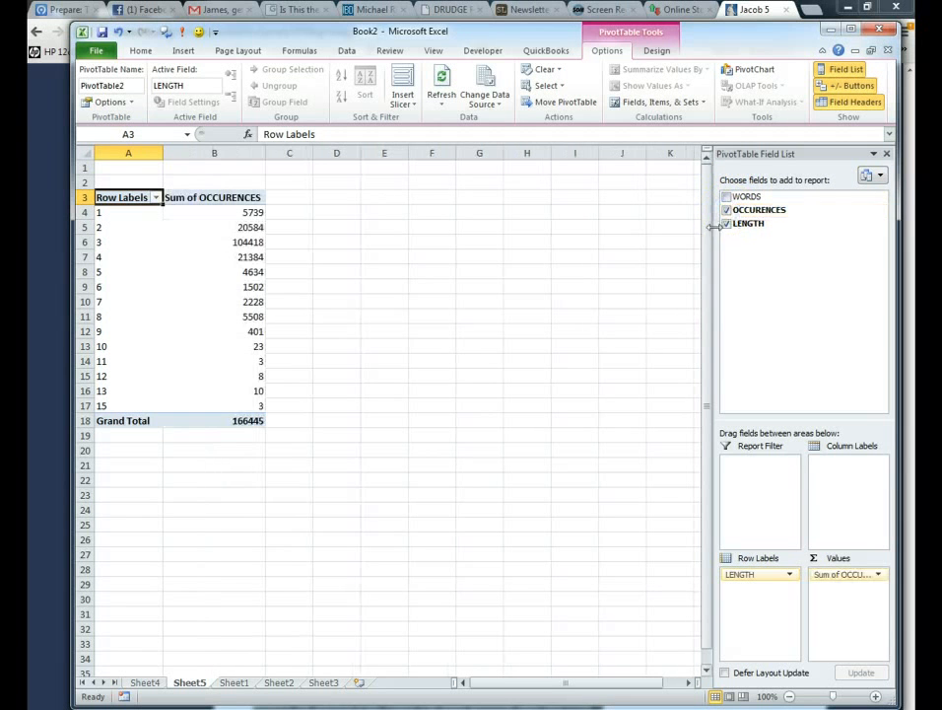
Step: Summarize the PivotTable's OCCURENCES value field by Count
click(846, 574)
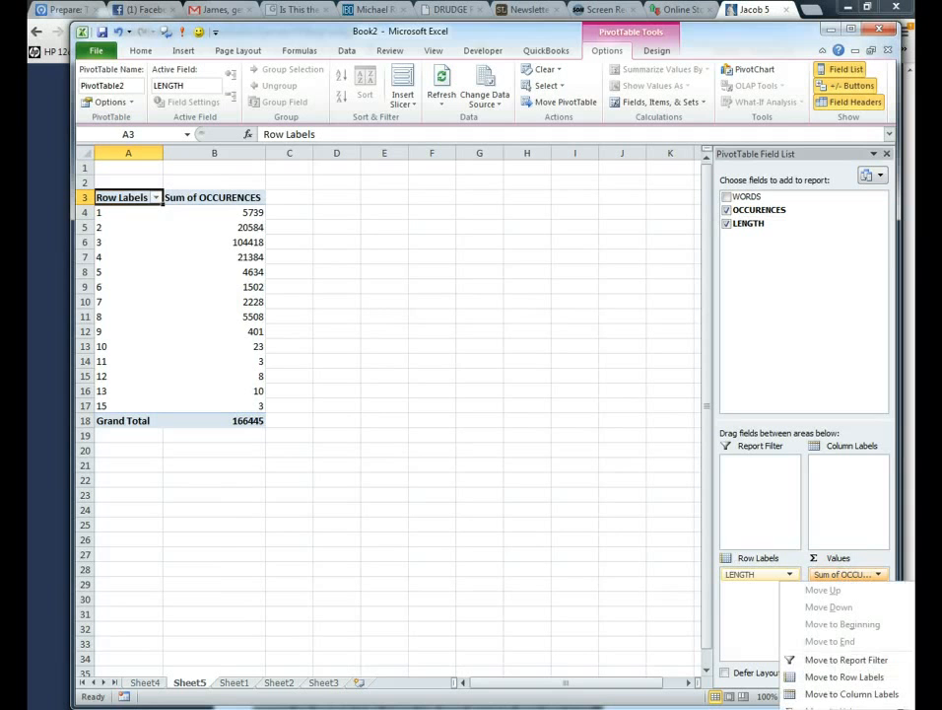
click(842, 706)
click(455, 338)
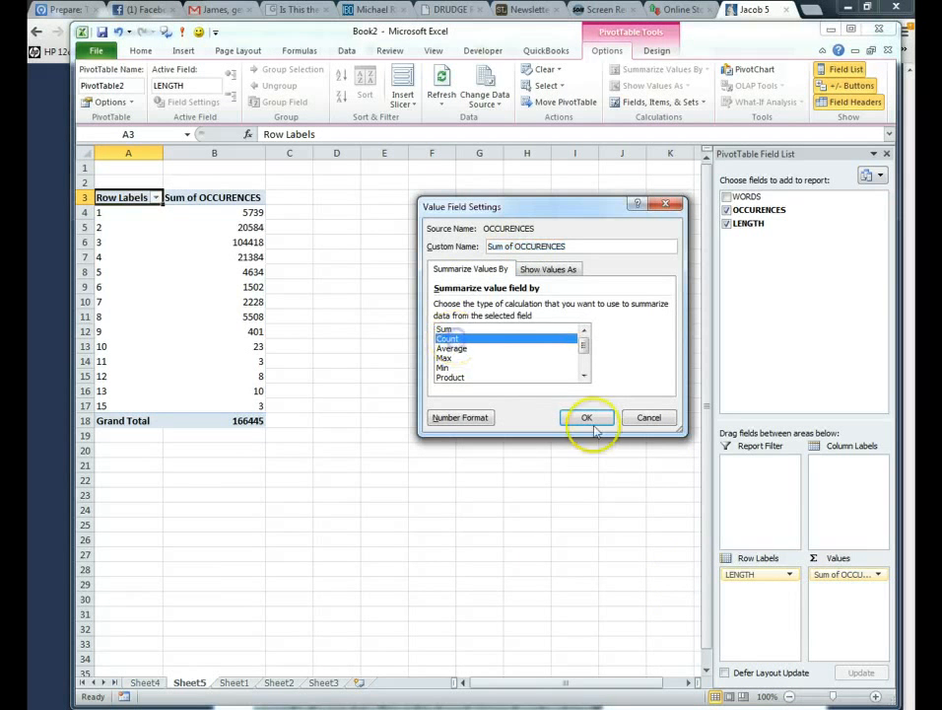
click(589, 422)
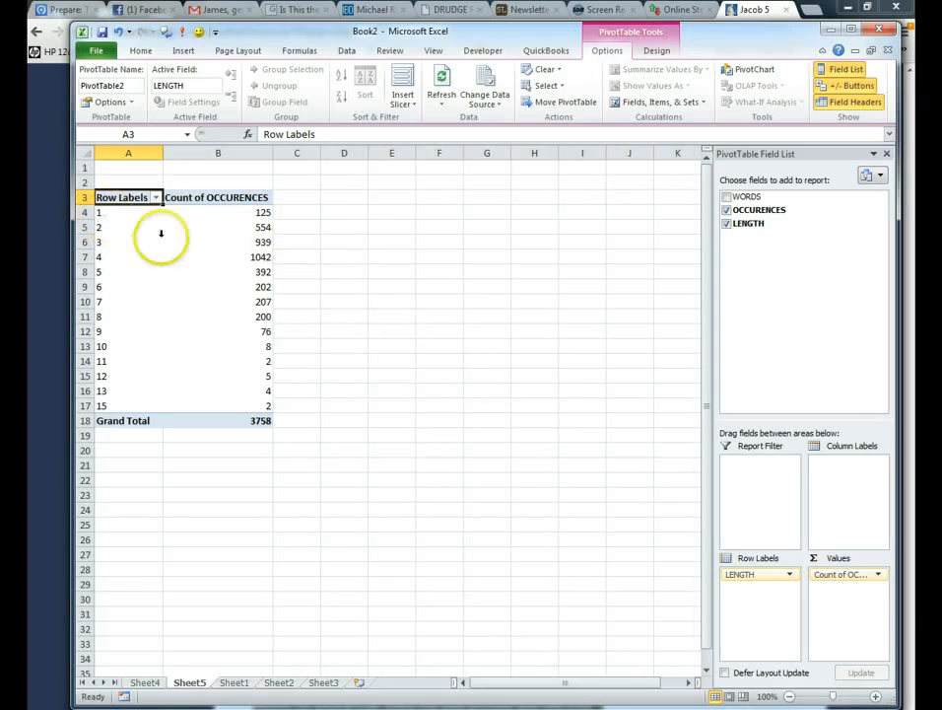
Step: Insert a clustered column PivotChart from the word-length PivotTable and place it beside the table
click(749, 70)
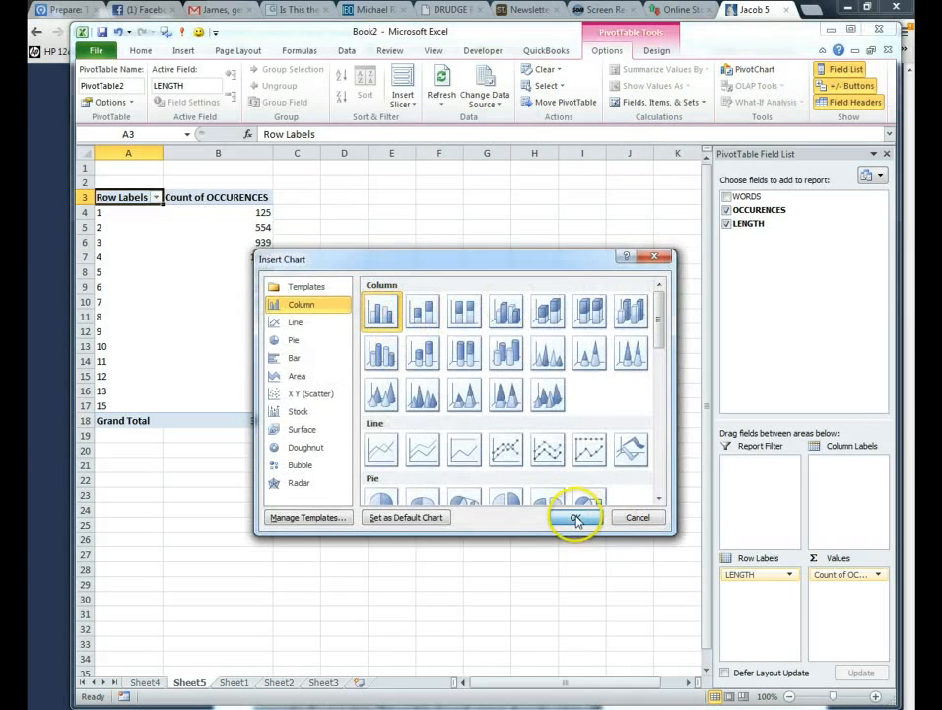
click(576, 517)
drag(482, 362, 566, 273)
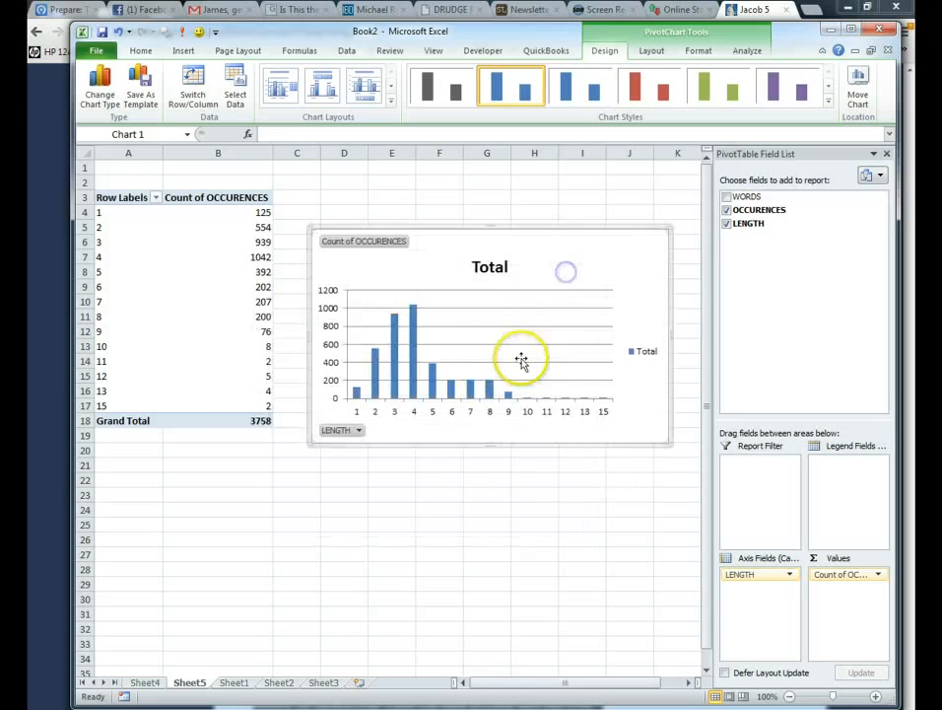
Step: Change the PivotChart's title to "Distribution by Word Size"
click(491, 267)
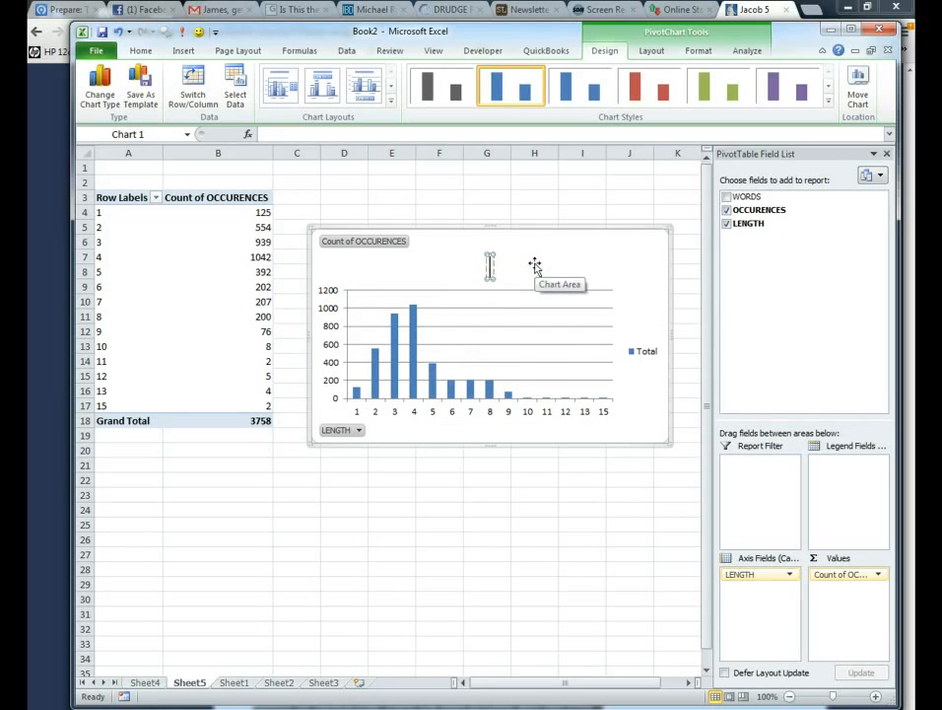
text(ion)
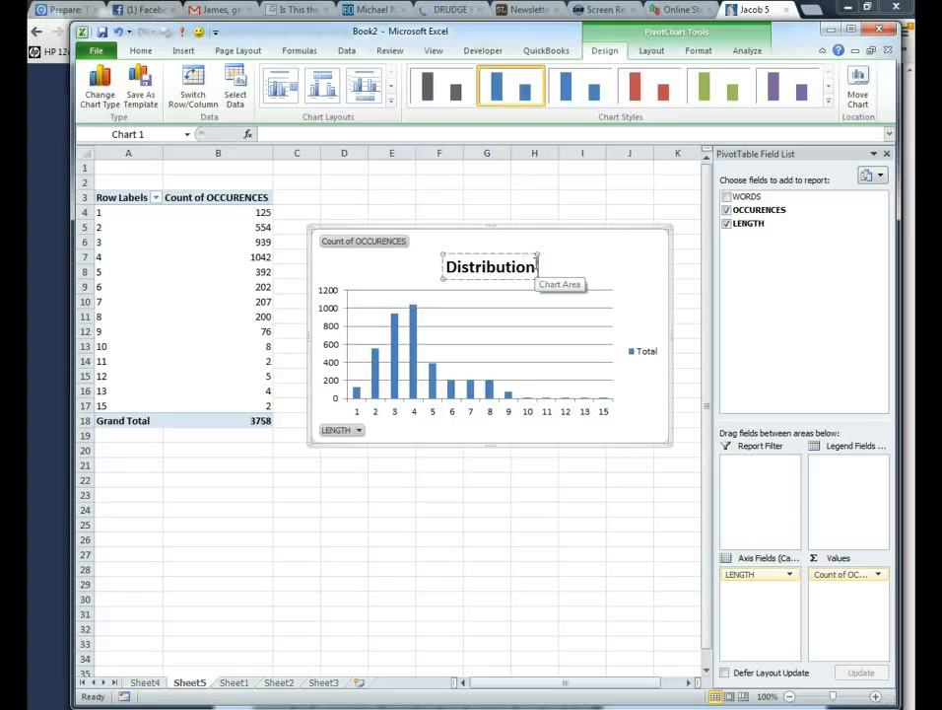
text( by Word Size)
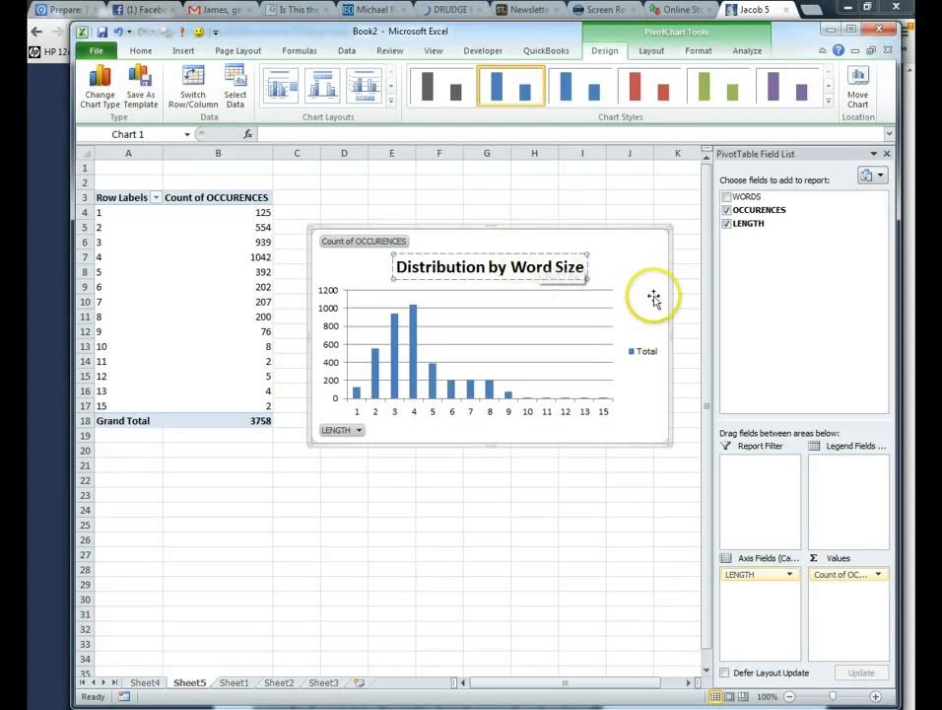
click(614, 357)
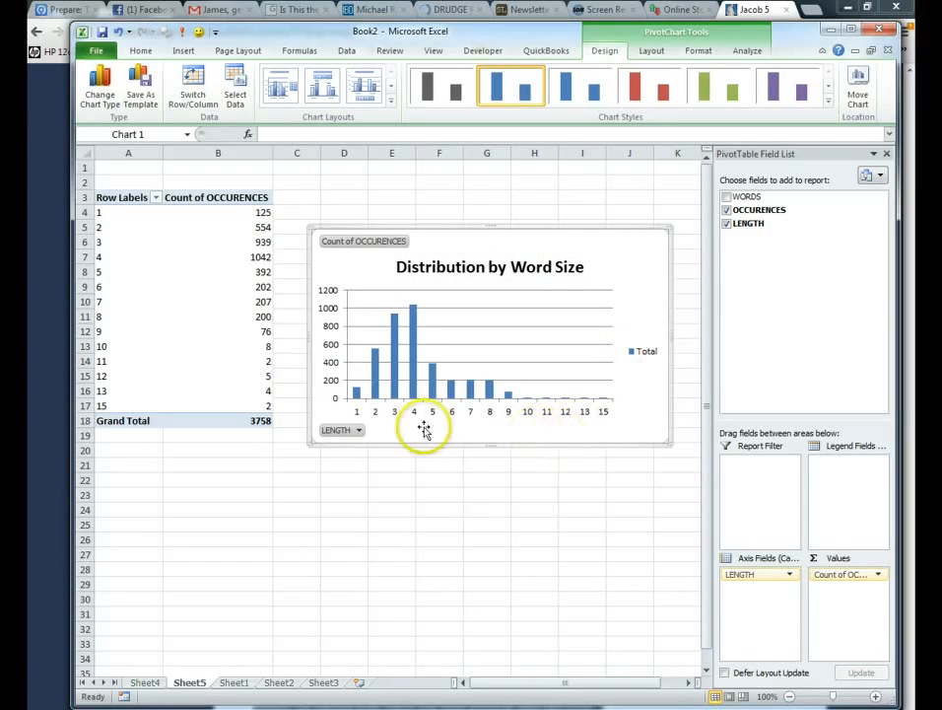
Step: Apply the purple beveled chart style from the gallery's fourth row to the Distribution by Word Size chart
right_click(414, 378)
key(Escape)
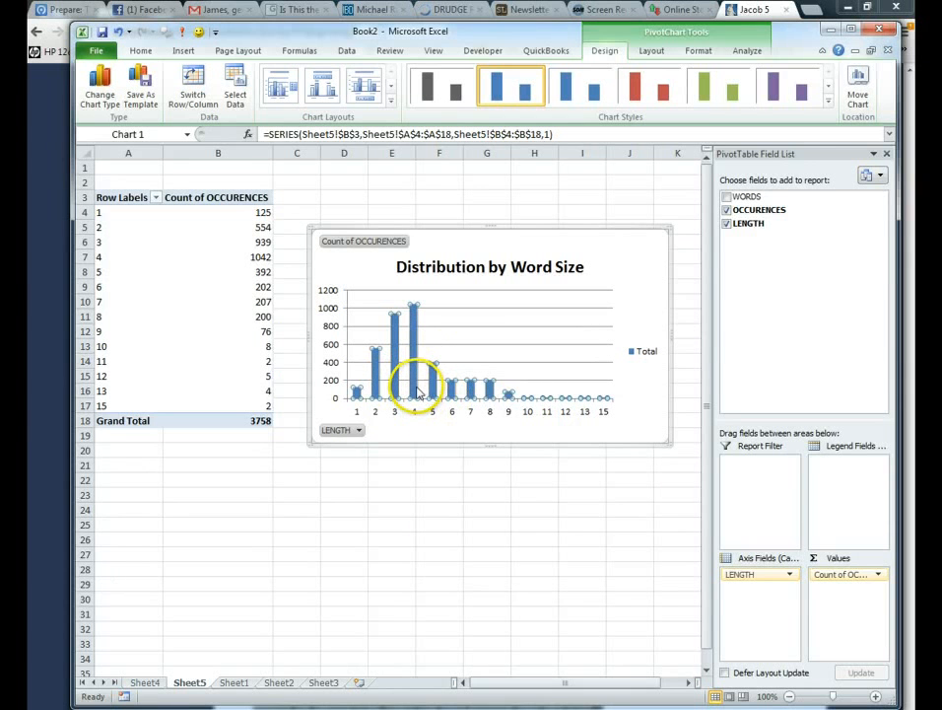
click(828, 102)
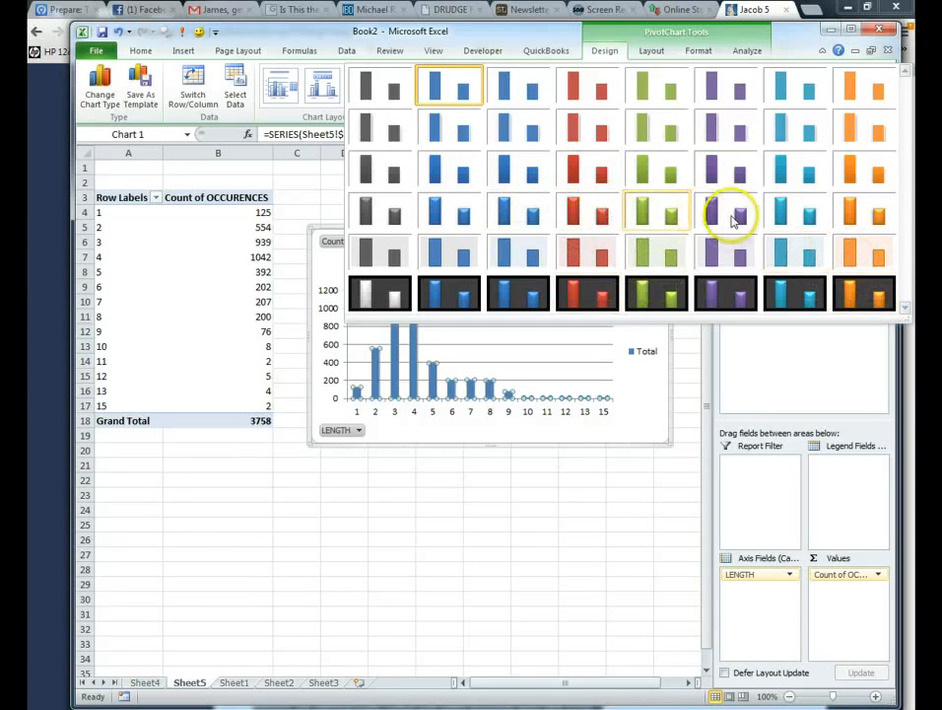
click(730, 215)
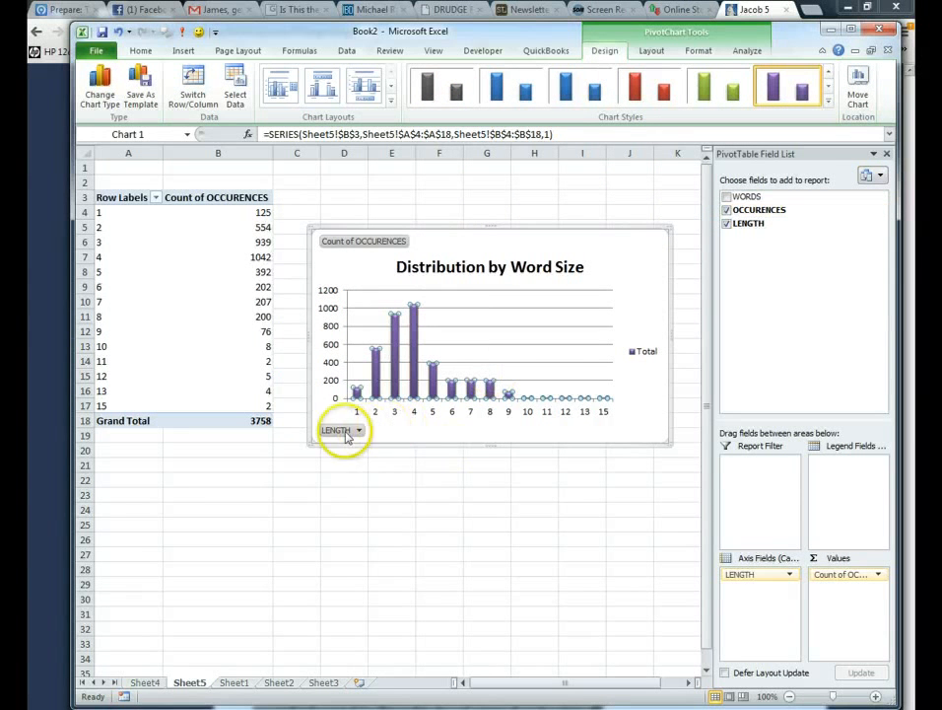
Step: Add data labels to the chart's purple column series and set its gap width to 45%
right_click(431, 385)
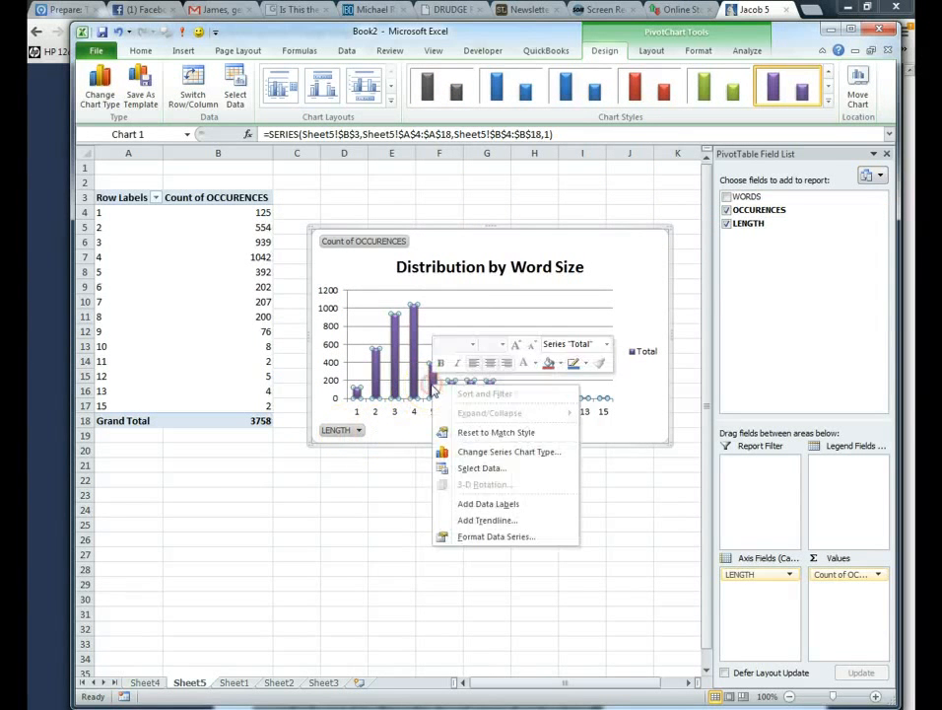
click(487, 503)
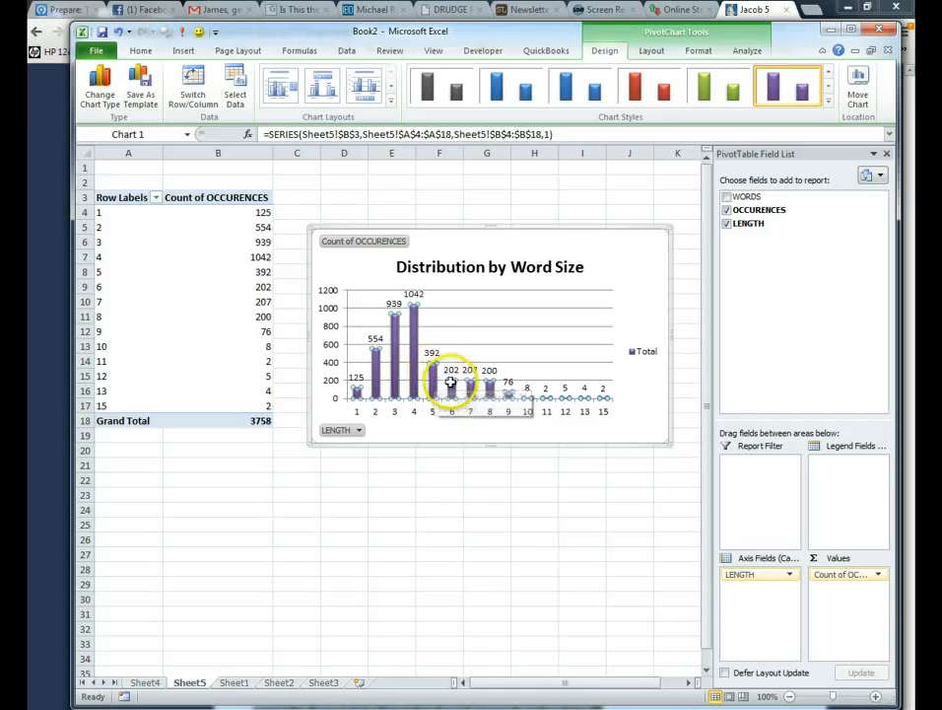
right_click(434, 386)
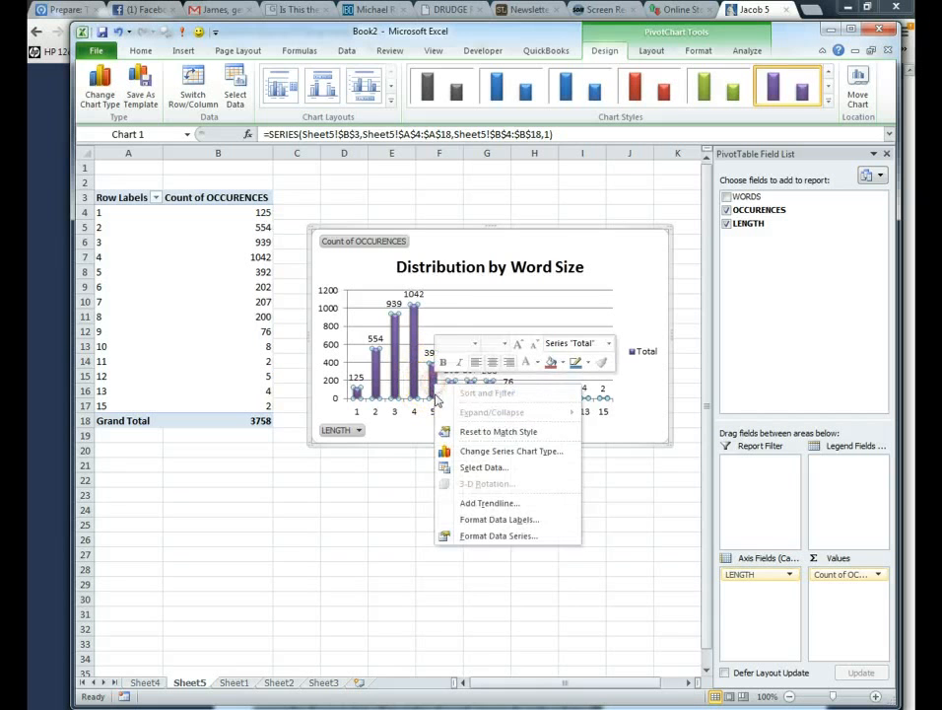
click(474, 536)
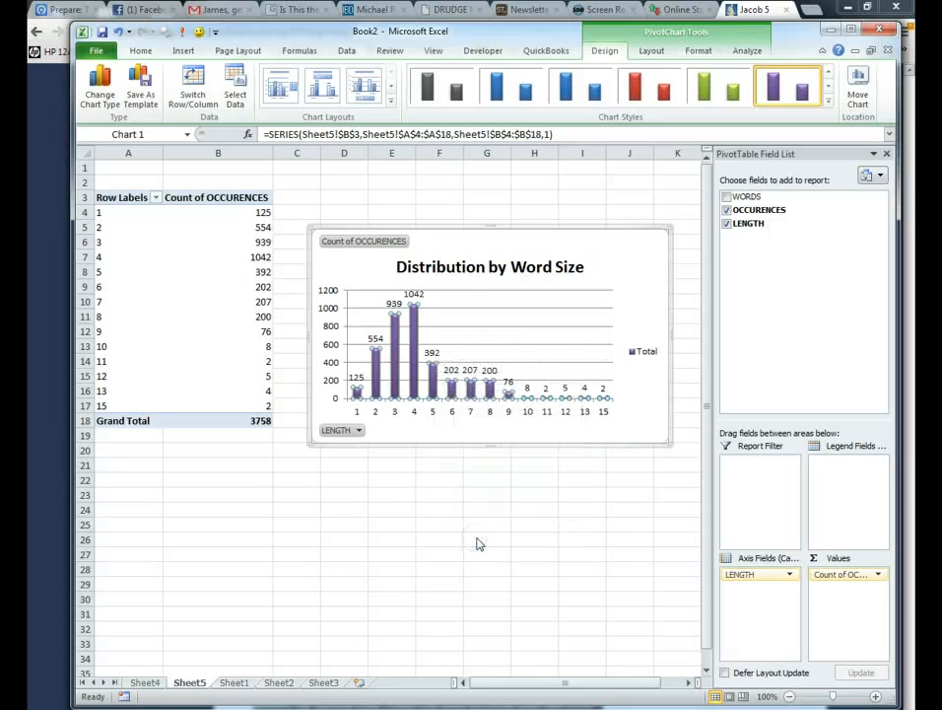
drag(494, 288, 499, 288)
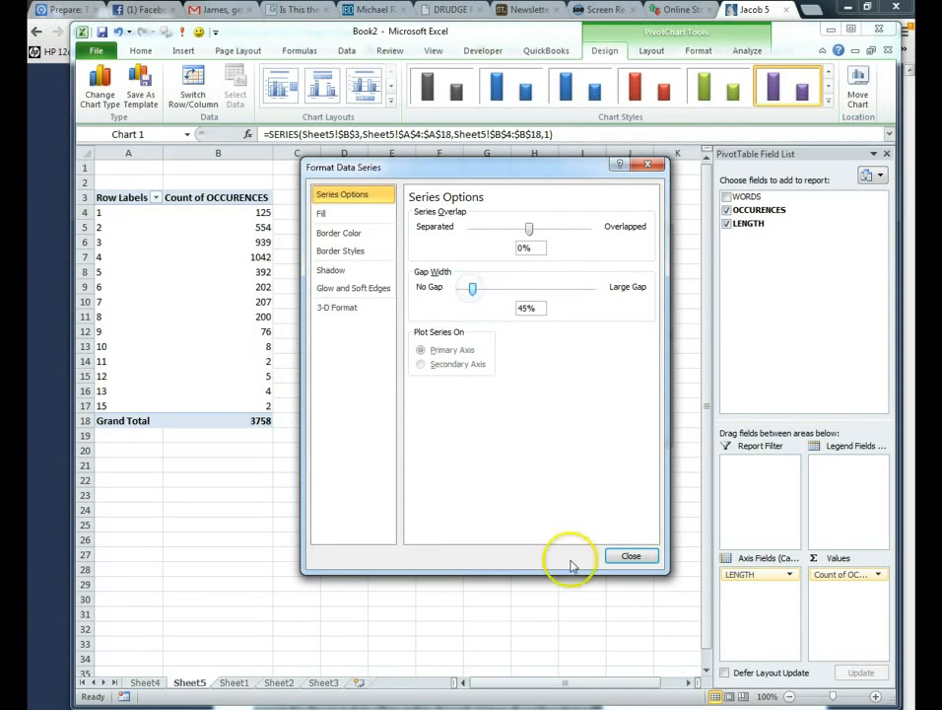
click(624, 556)
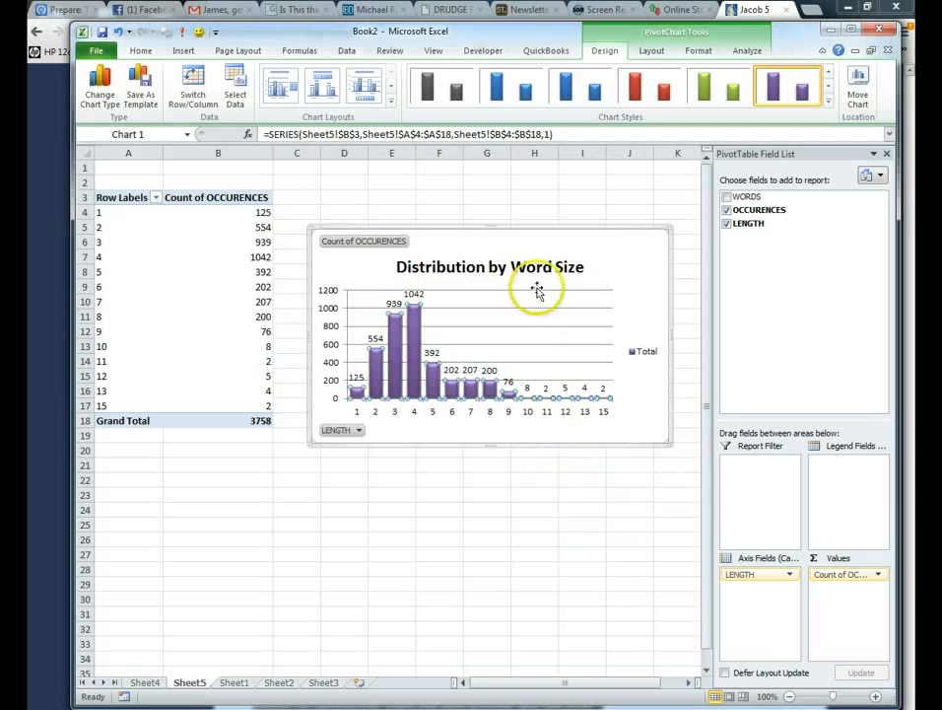
Step: Set the plot area of the Distribution by Word Size chart to No fill
click(537, 324)
right_click(525, 326)
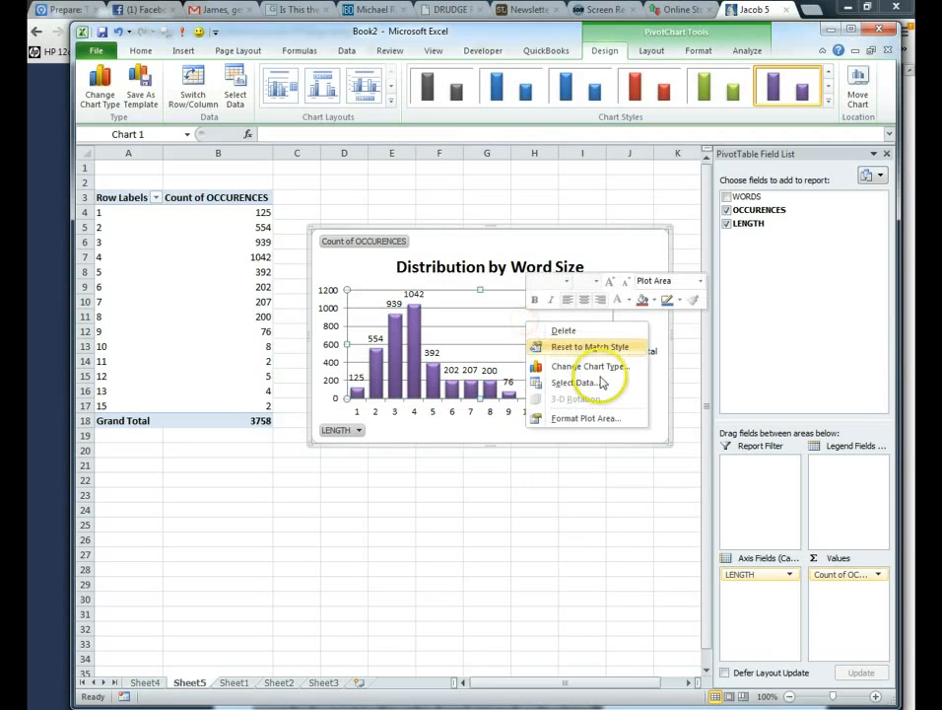
click(582, 419)
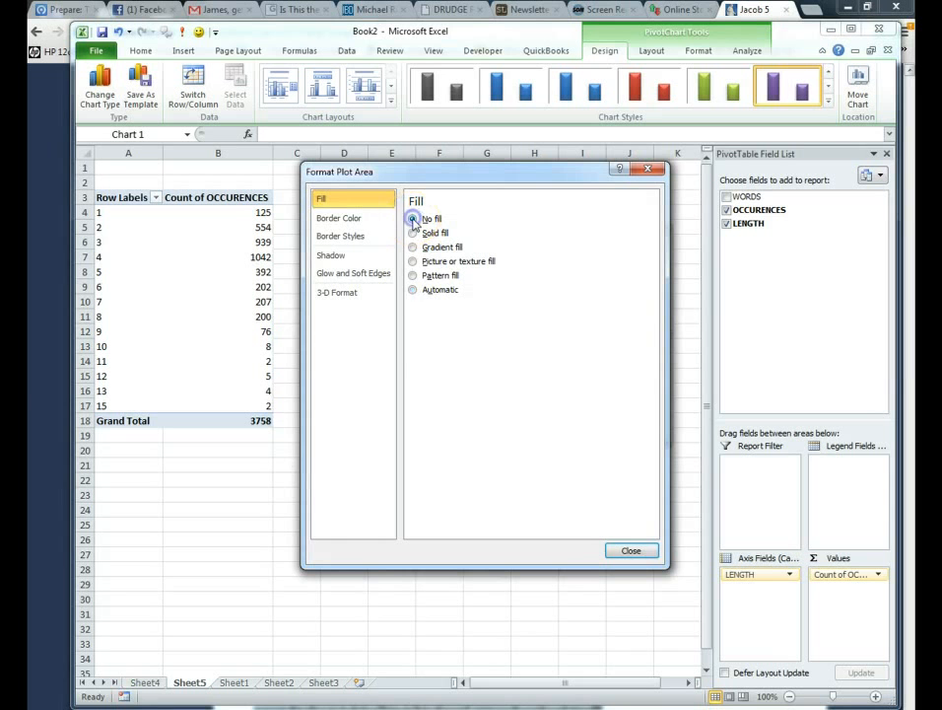
click(625, 549)
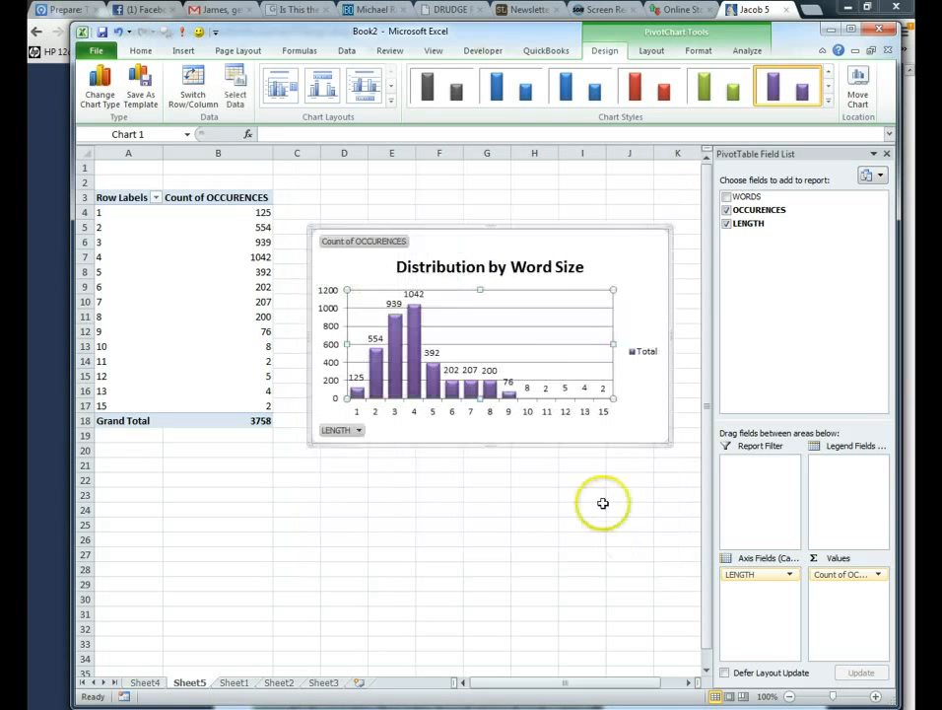
Step: Set the line color of the word size chart's major gridlines to No line and deselect the chart
right_click(563, 331)
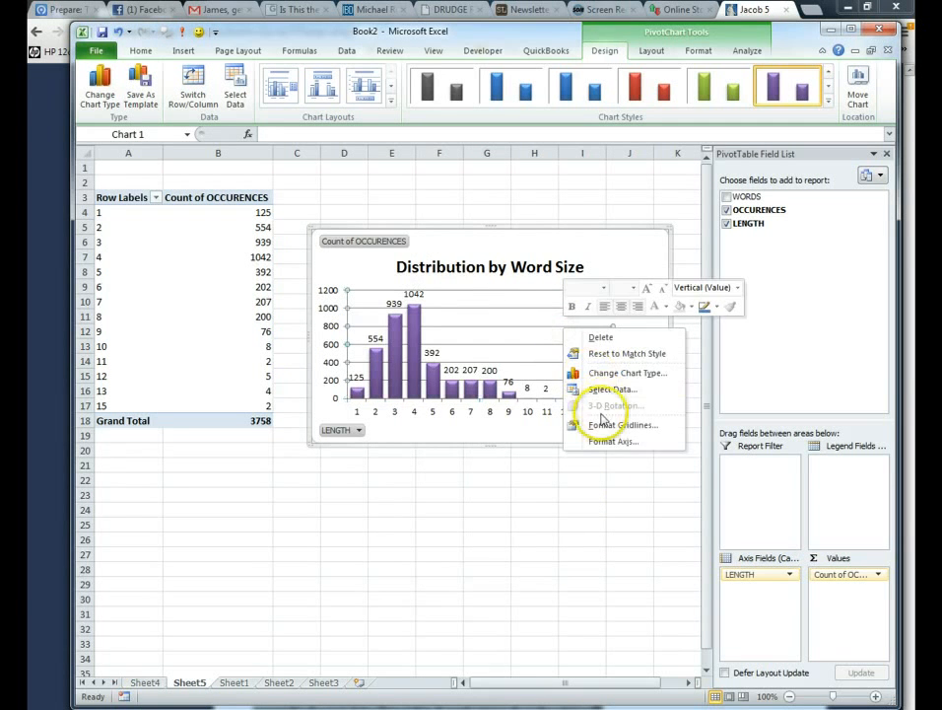
click(602, 426)
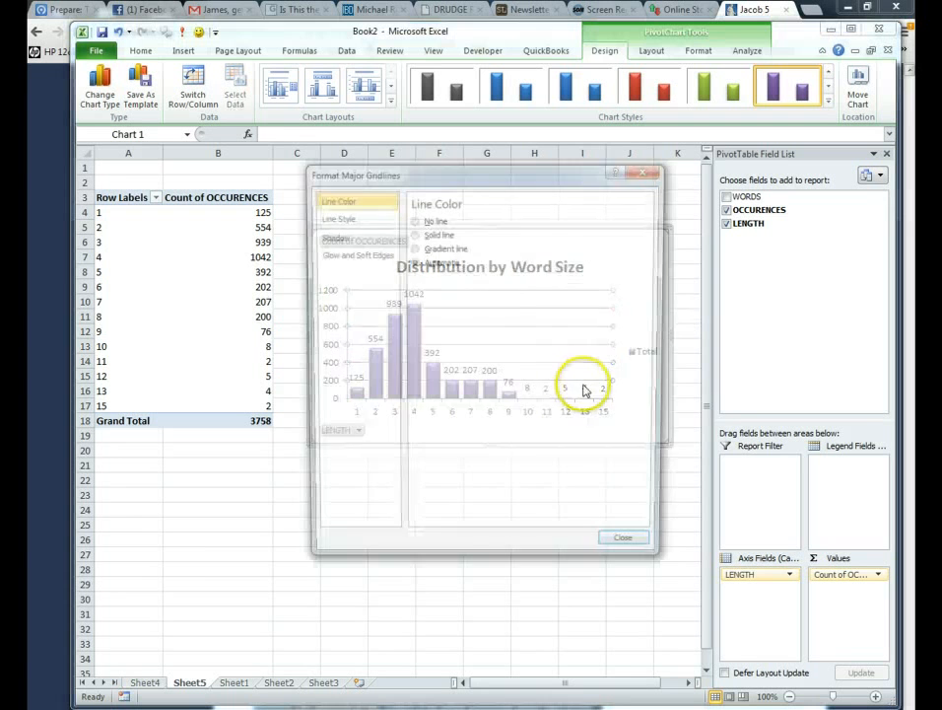
click(415, 224)
click(629, 552)
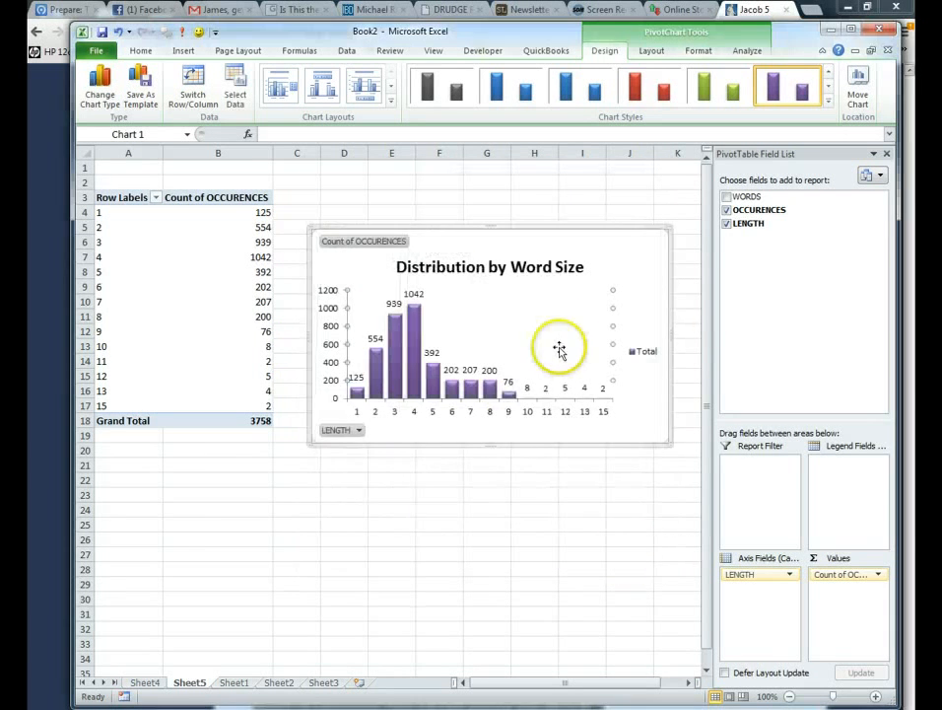
click(550, 508)
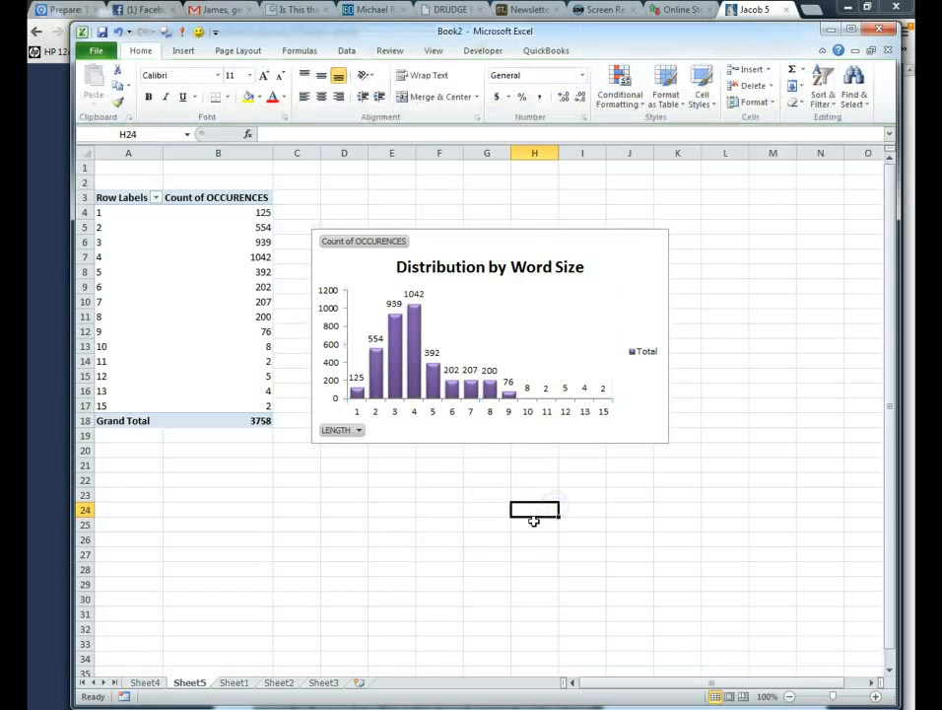
Step: Switch to the web browser page showing the Jacob 5 source passage
click(468, 532)
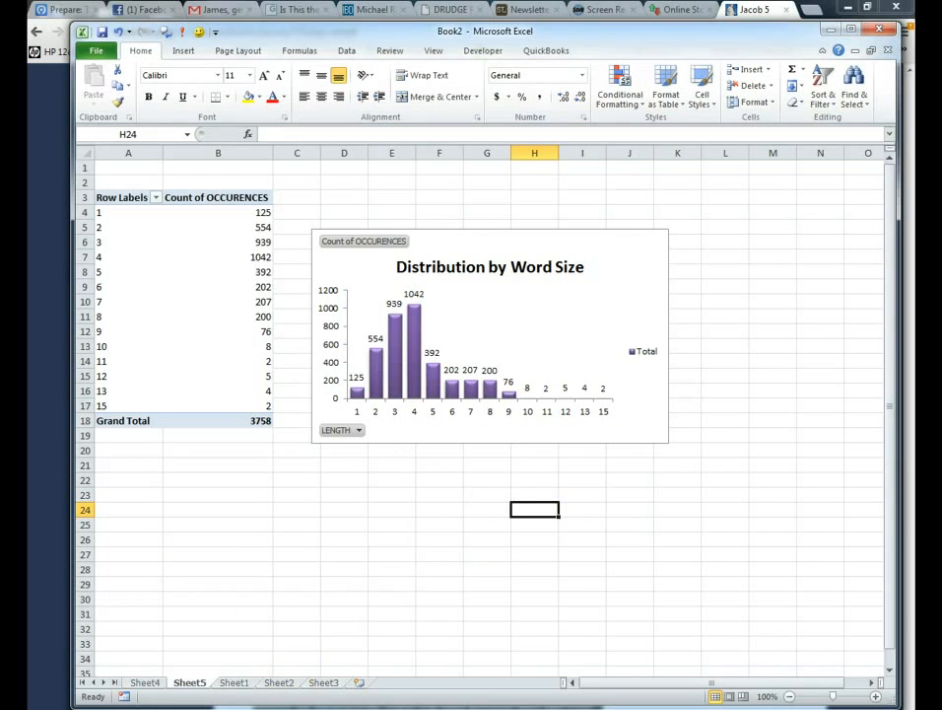
key(alt+Tab)
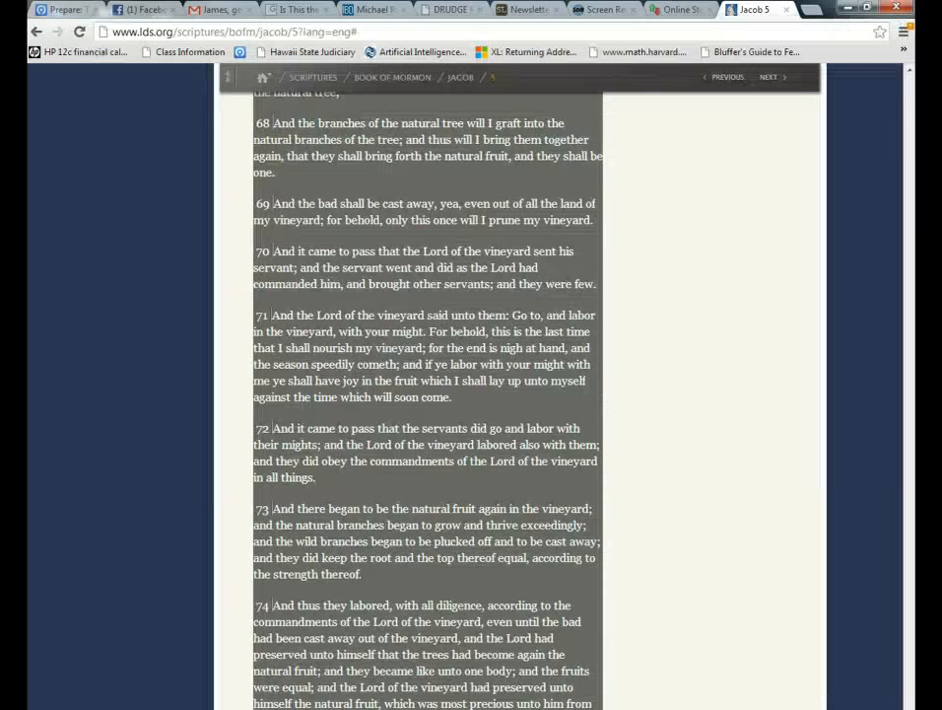
Step: Check the elapsed time on the online stopwatch page and return to the Excel workbook
click(680, 10)
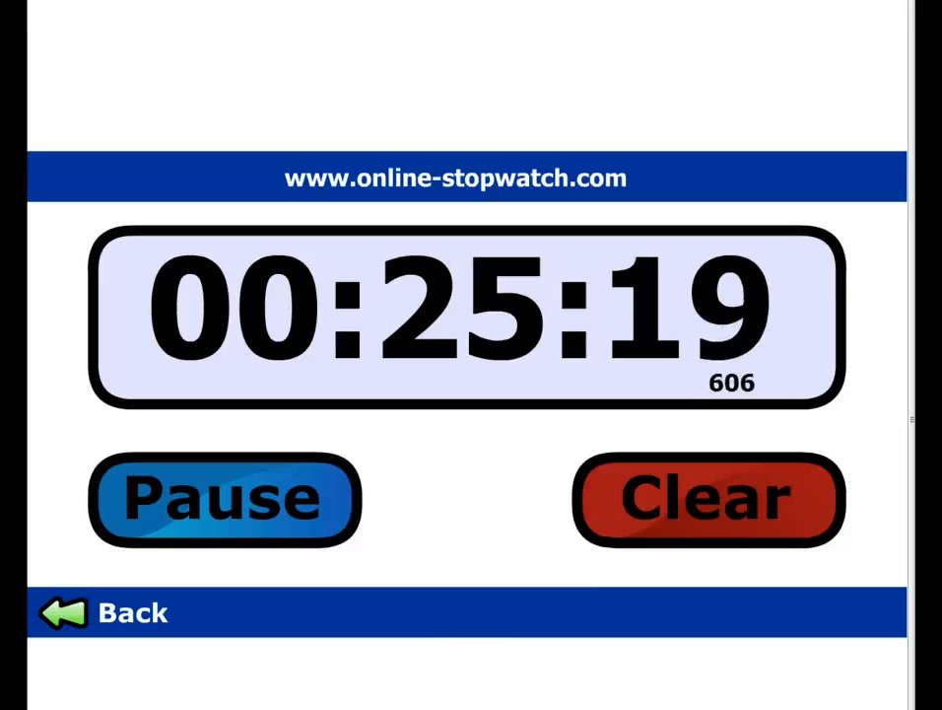
key(alt+Tab)
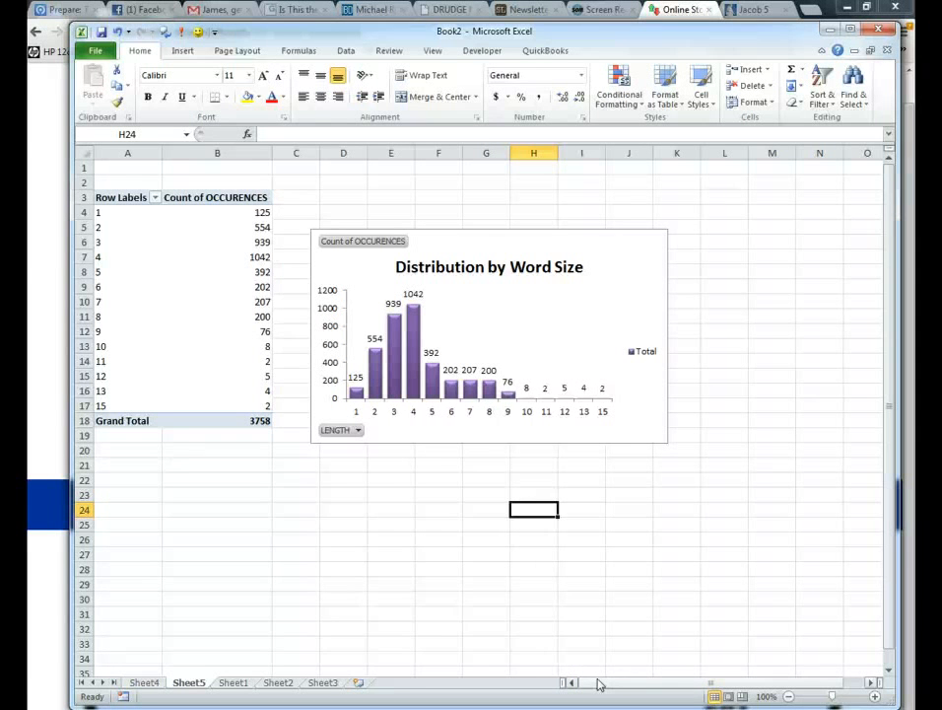
Step: Review the word list on Sheet1 and the other sheets, ending at the Top Ten Words PivotTable on Sheet4
click(233, 682)
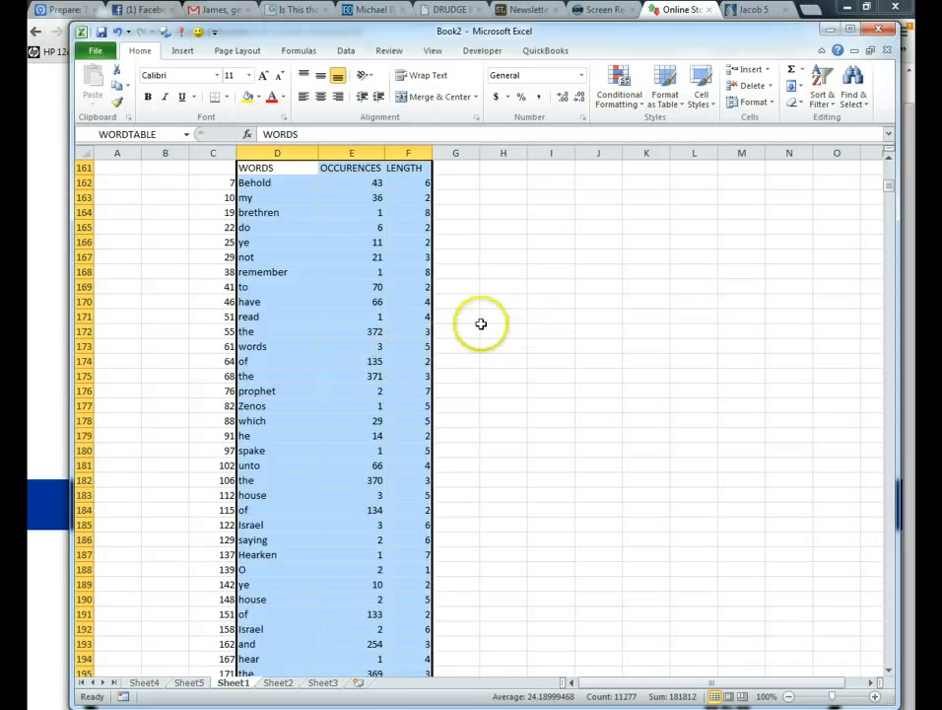
click(503, 256)
scroll(488, 433, down, 1)
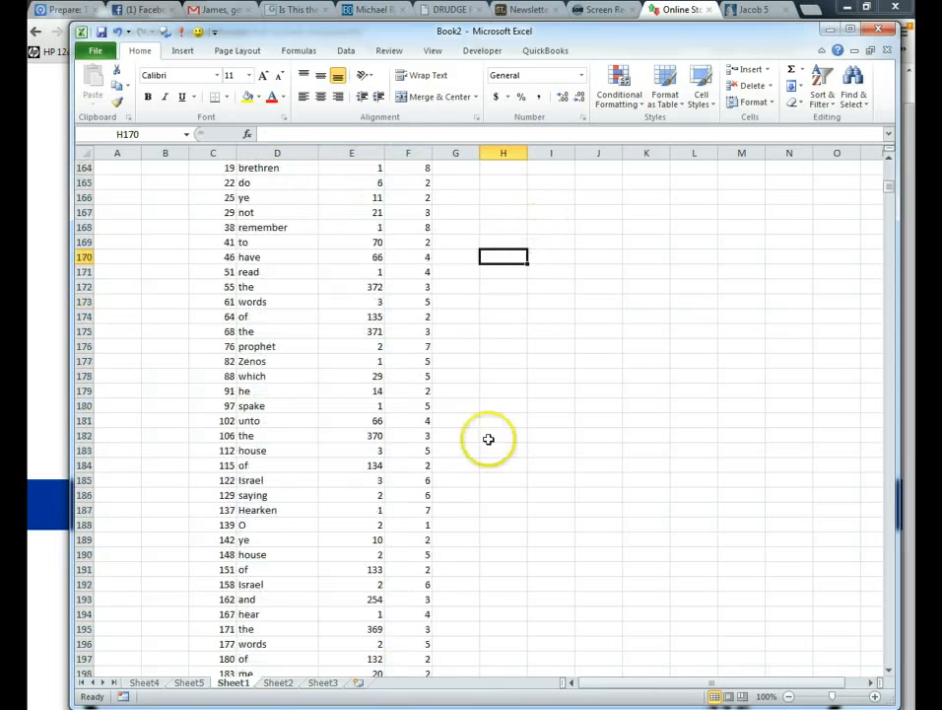
click(144, 682)
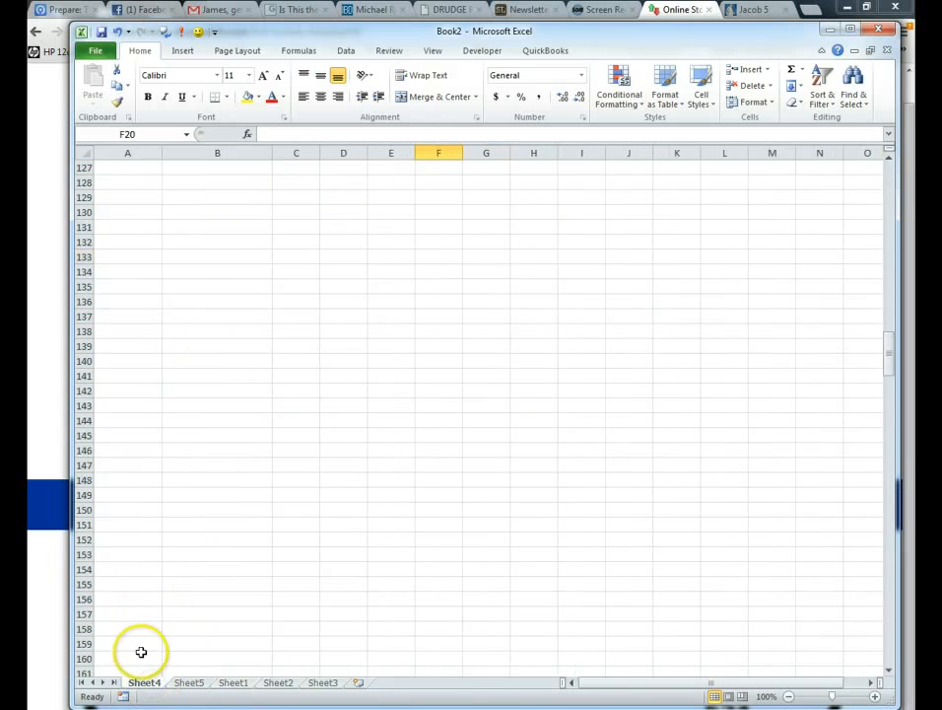
click(188, 682)
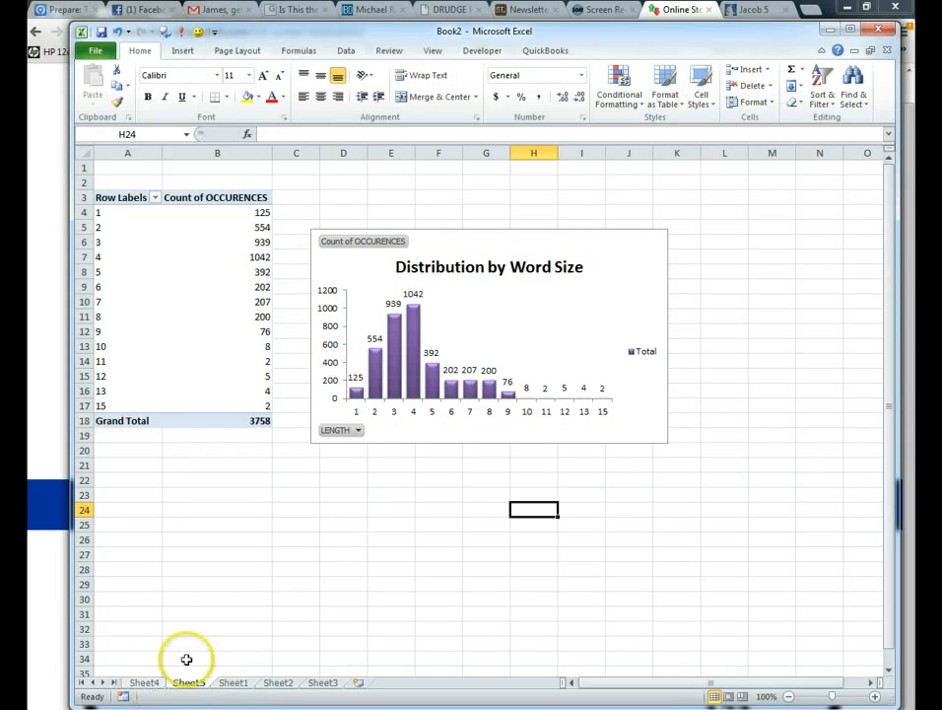
click(144, 684)
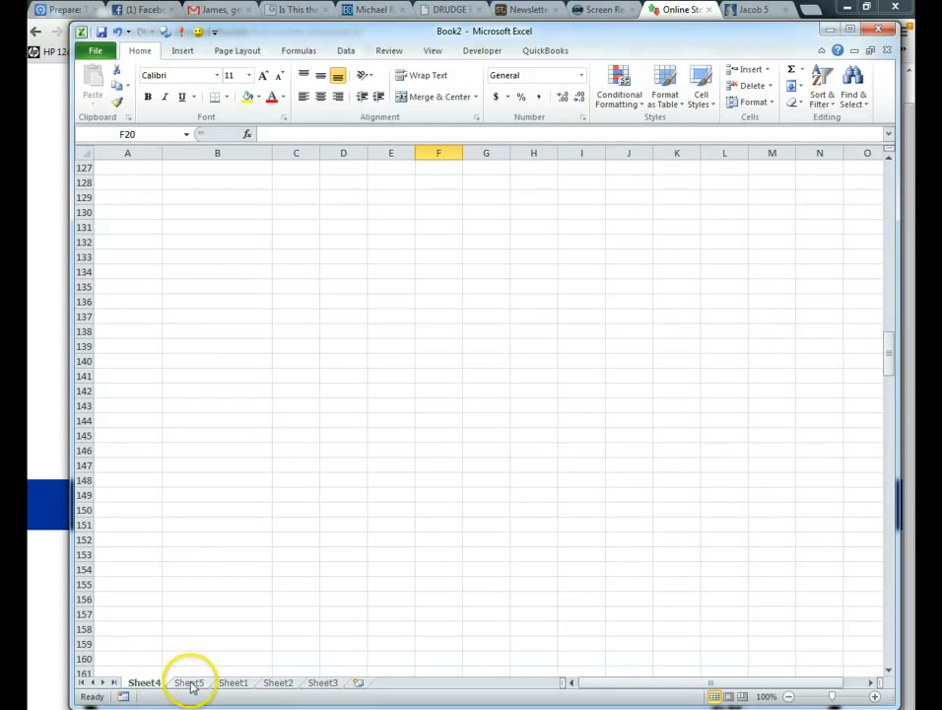
click(325, 684)
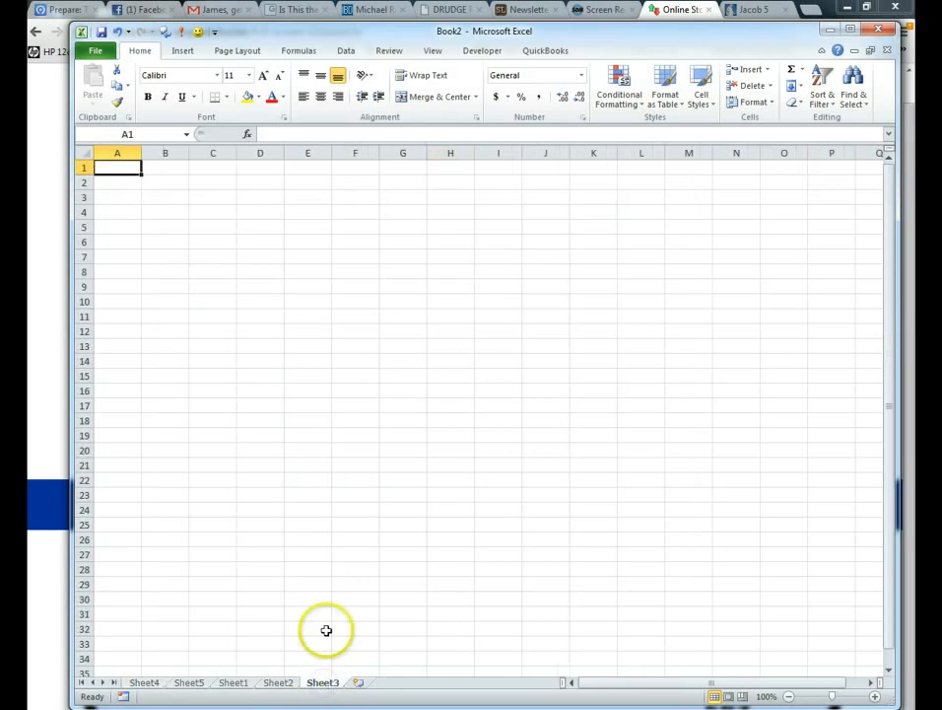
click(153, 683)
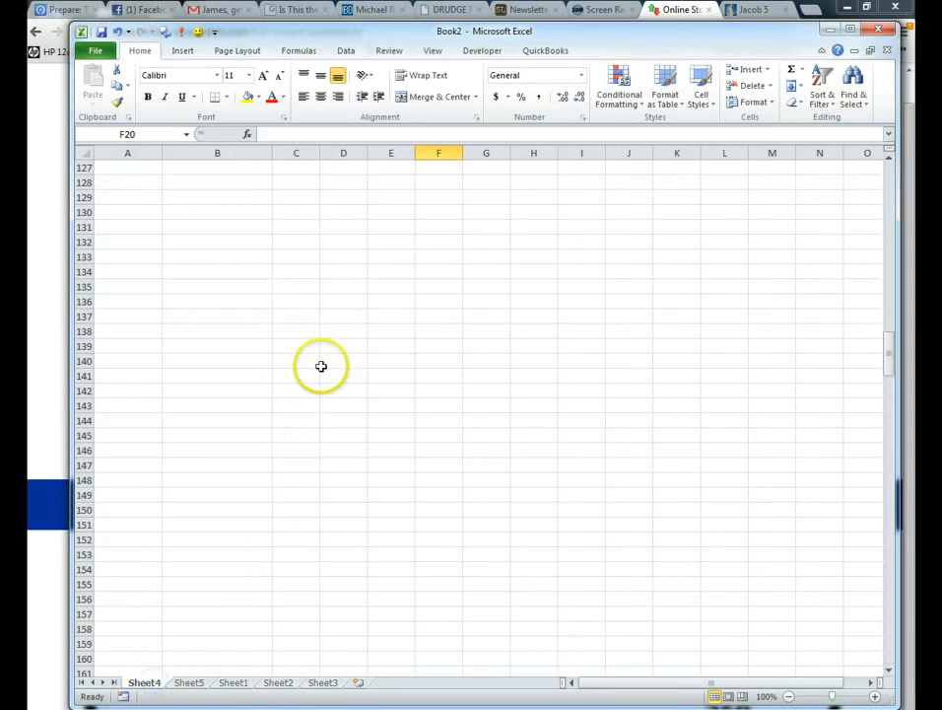
drag(895, 592, 882, 153)
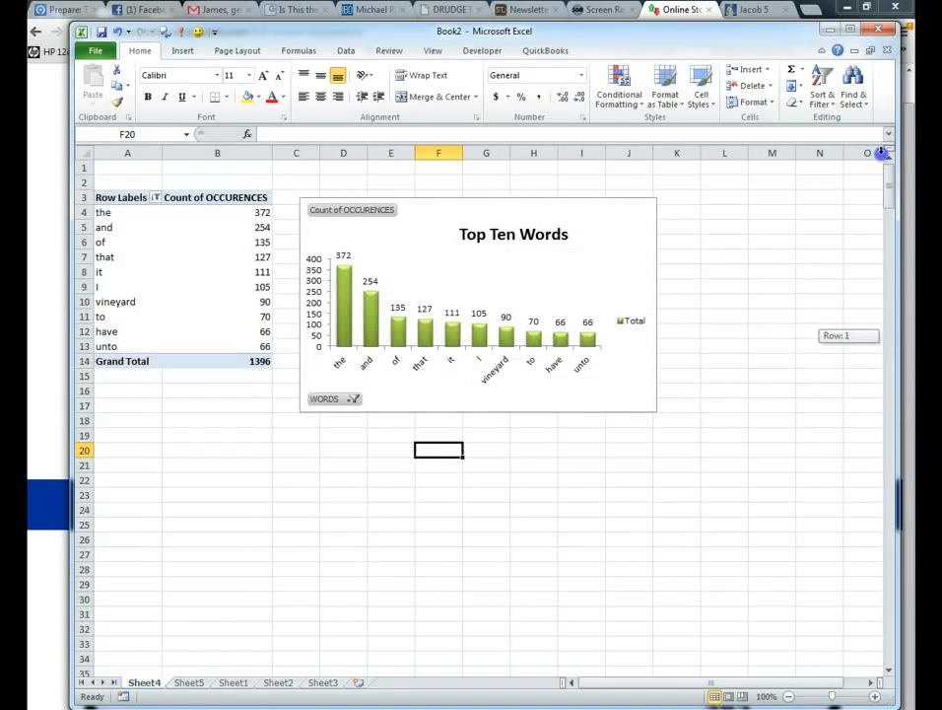
Step: Insert a WORDS slicer for the Top Ten Words PivotTable and place it beside the chart, clear of the columns
click(776, 271)
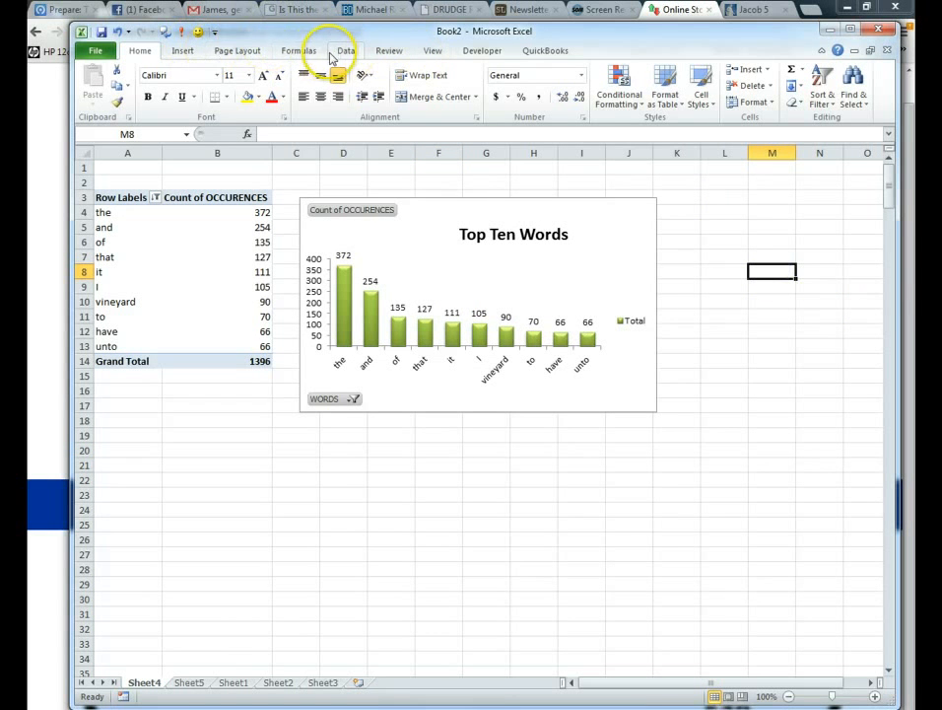
click(183, 52)
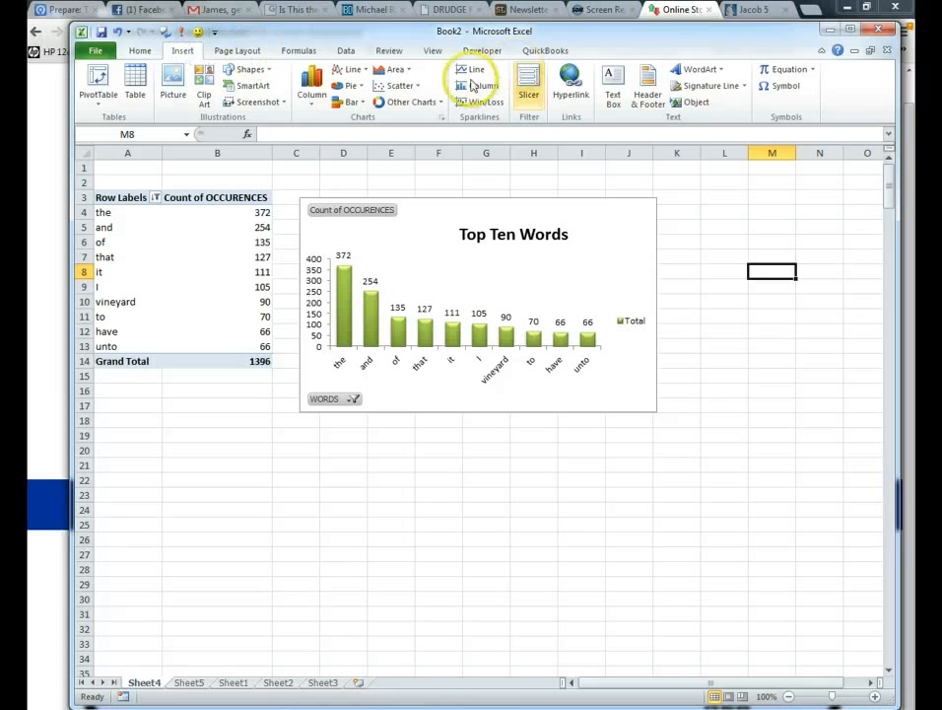
click(186, 241)
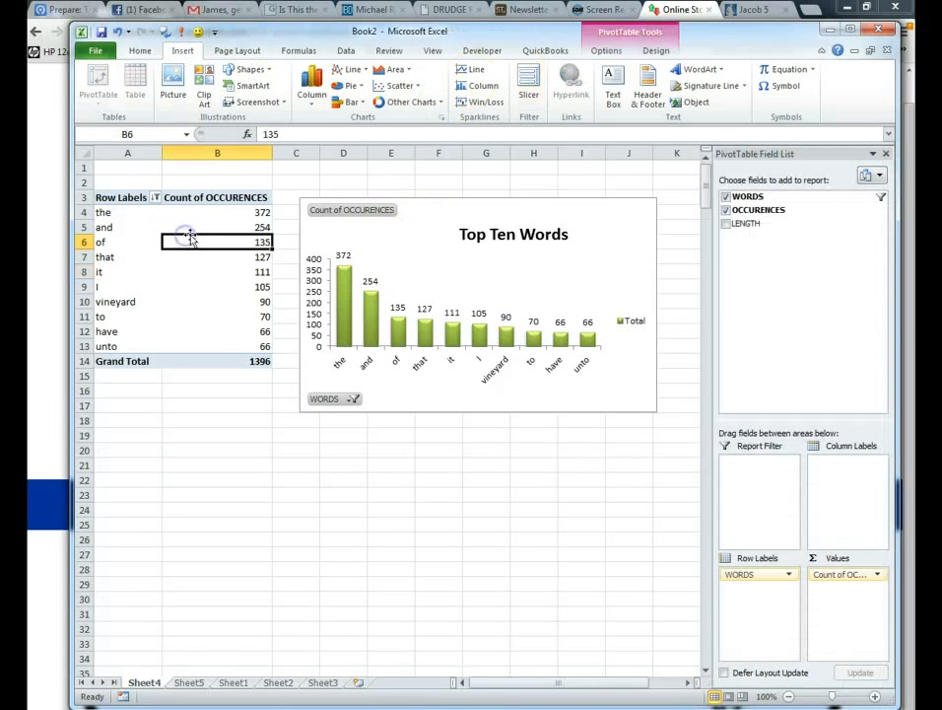
click(529, 90)
click(487, 194)
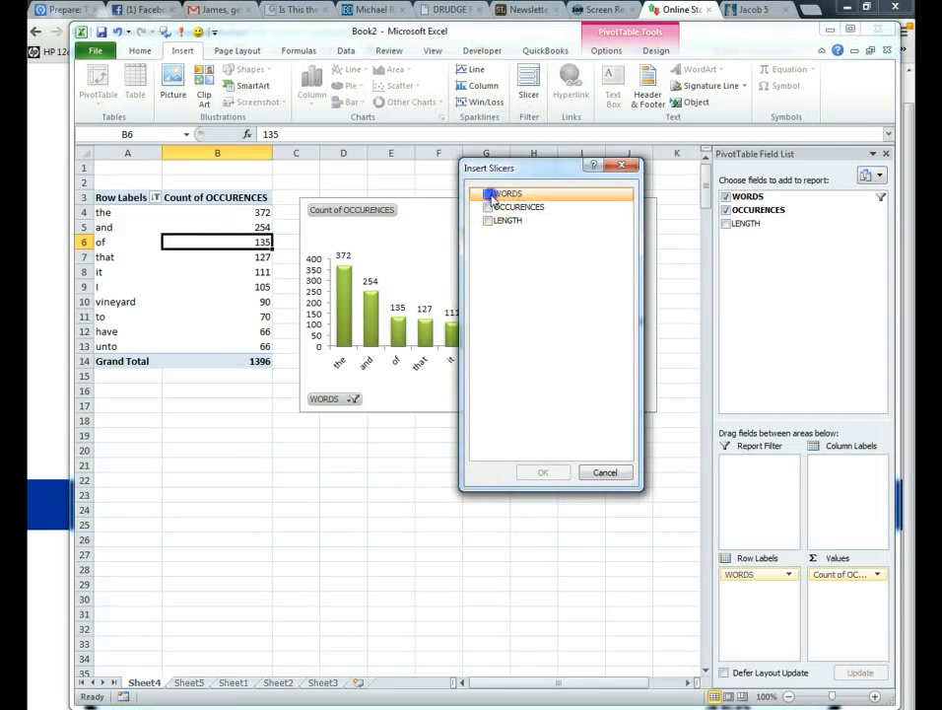
click(543, 473)
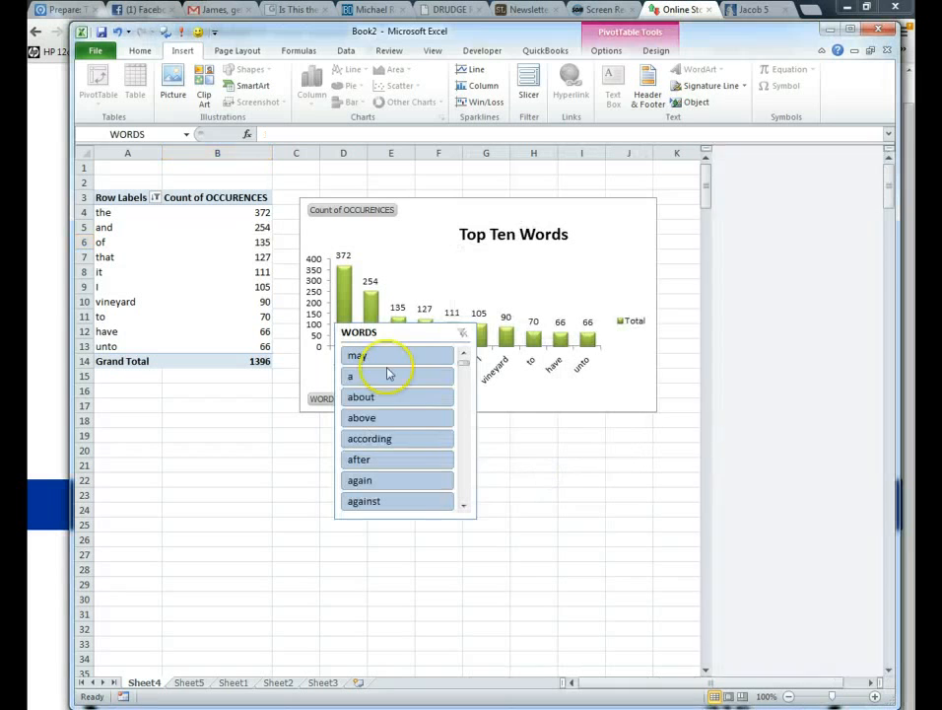
drag(396, 332, 733, 258)
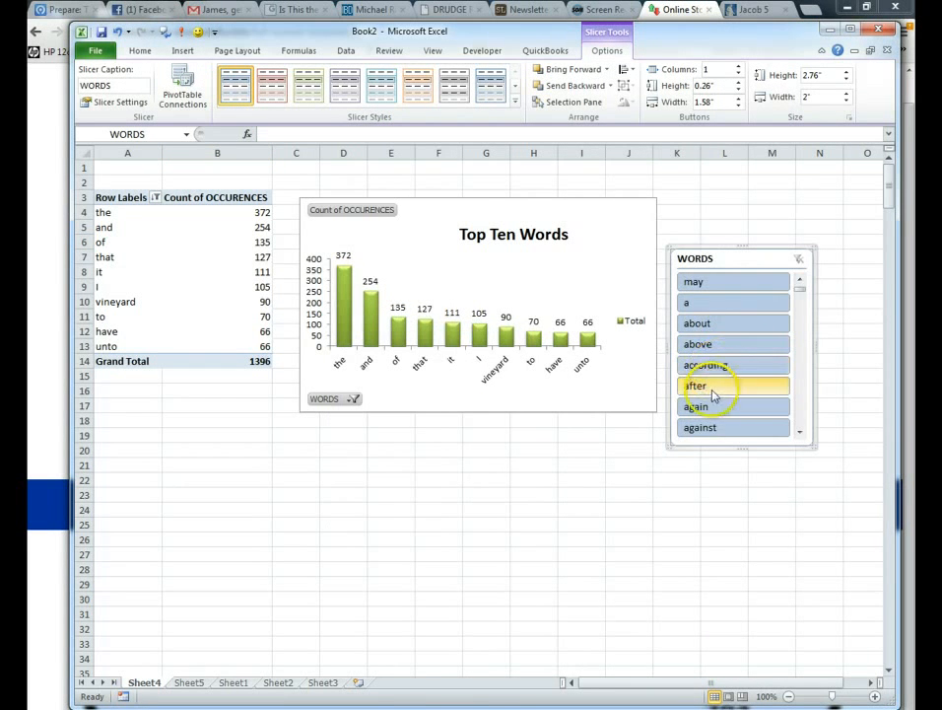
Step: Filter the PivotTable with the WORDS slicer to the single words after, dung, end and dunged in turn
click(711, 387)
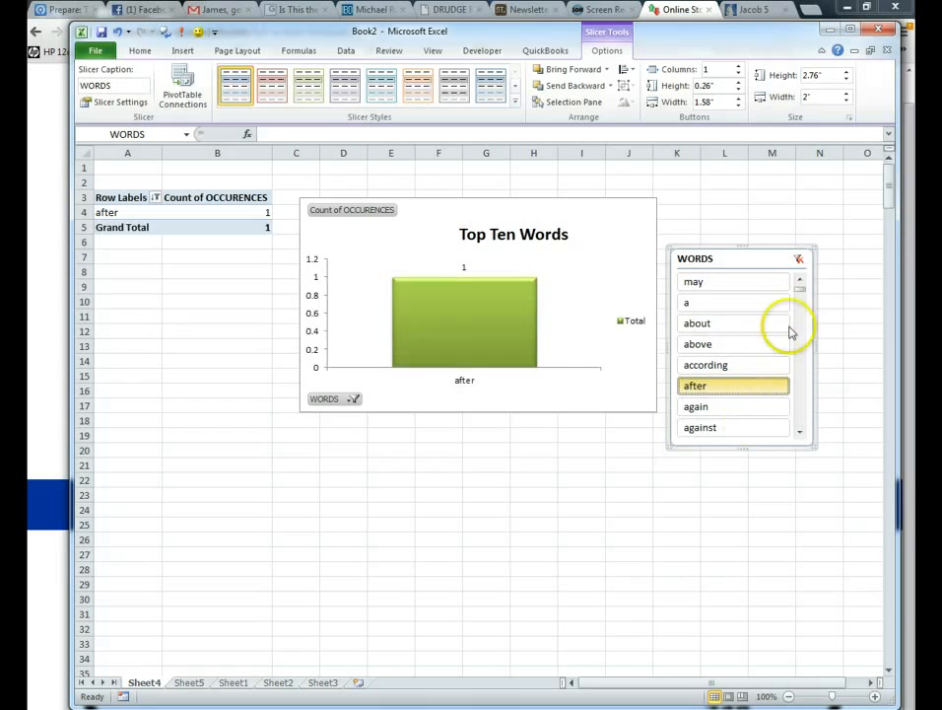
drag(800, 291, 798, 320)
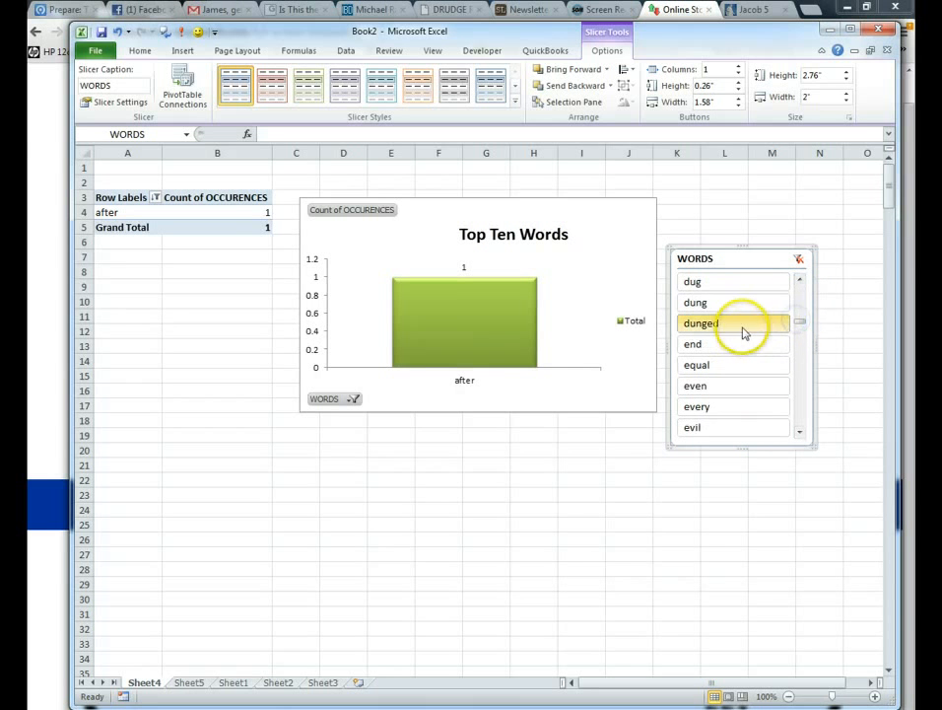
click(744, 305)
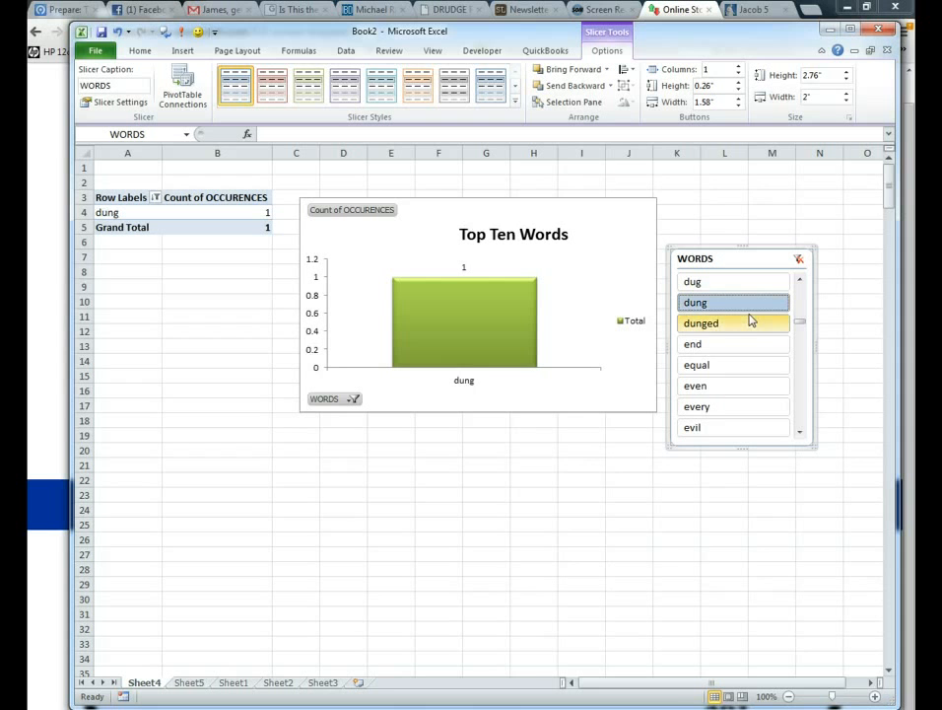
click(721, 350)
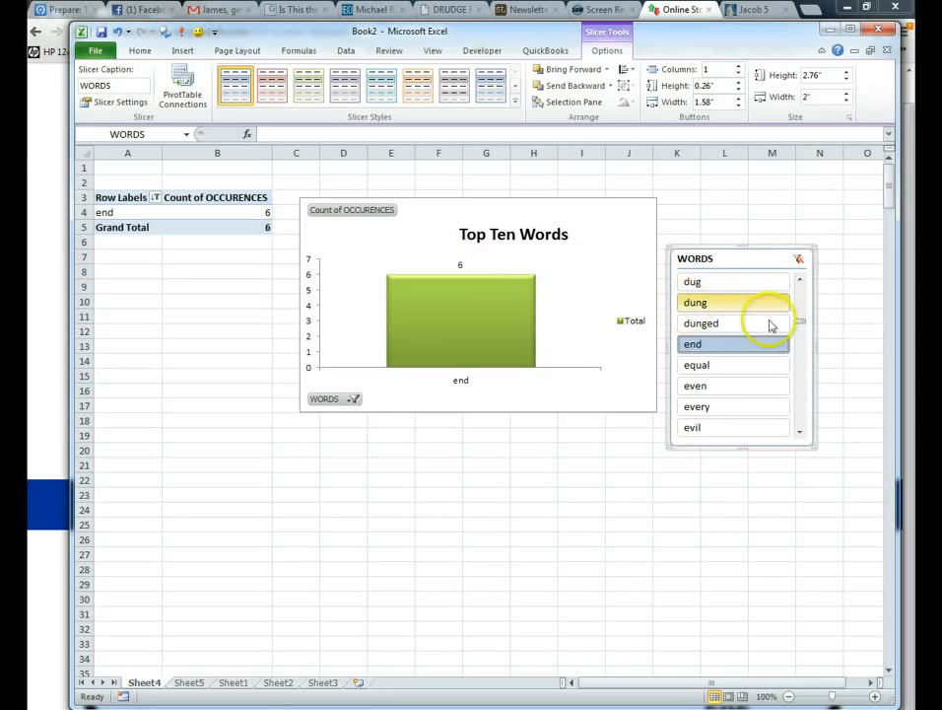
click(726, 327)
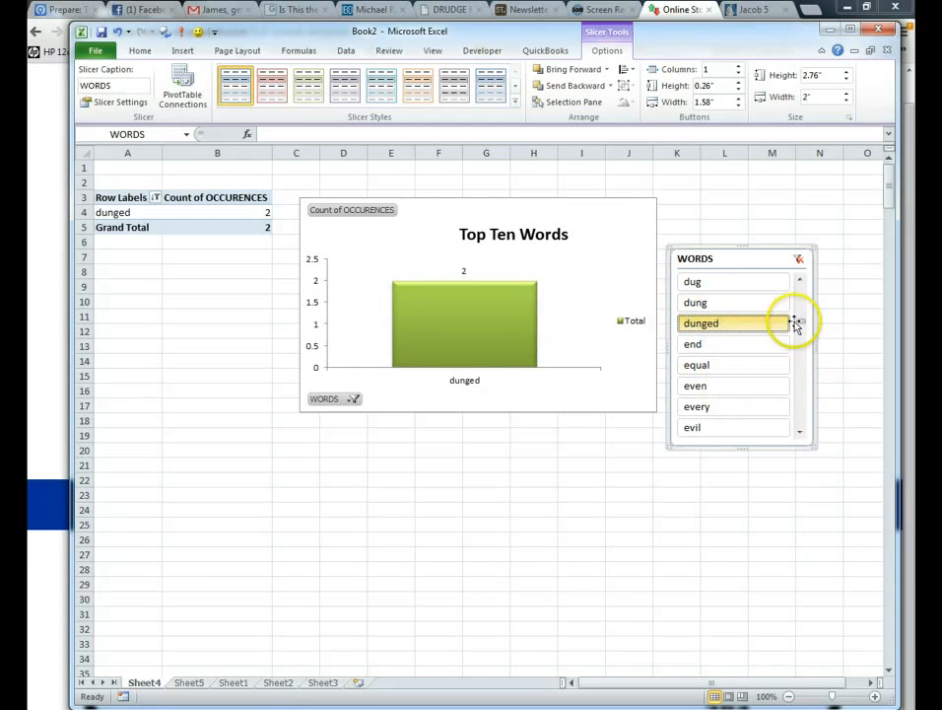
Step: Find the word vineyard in the WORDS slicer and filter the PivotTable and chart to it
drag(801, 325, 800, 419)
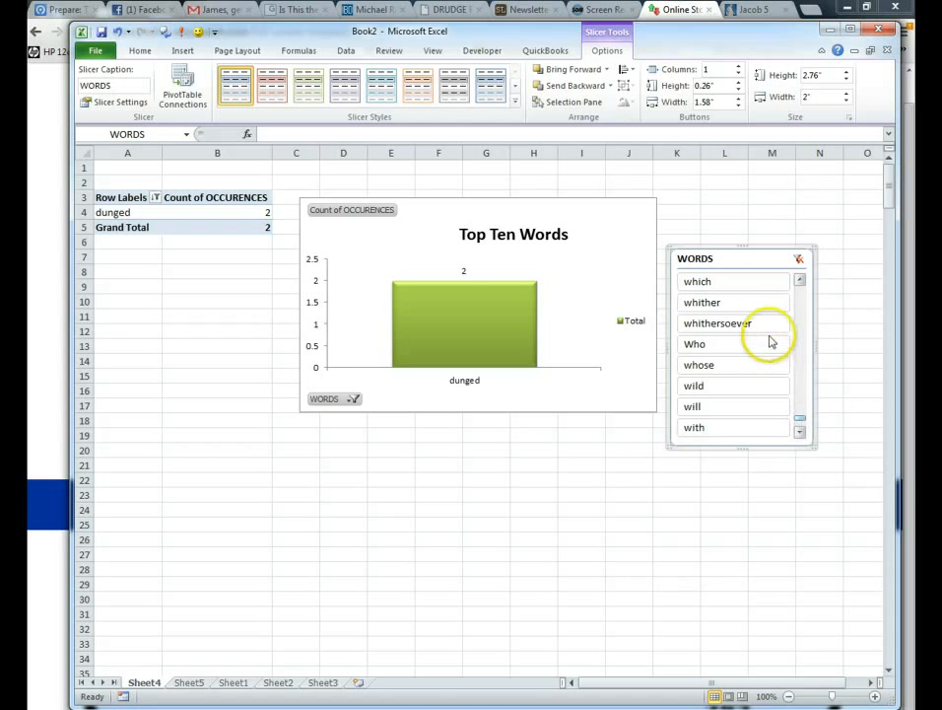
scroll(770, 339, up, 3)
scroll(773, 341, up, 6)
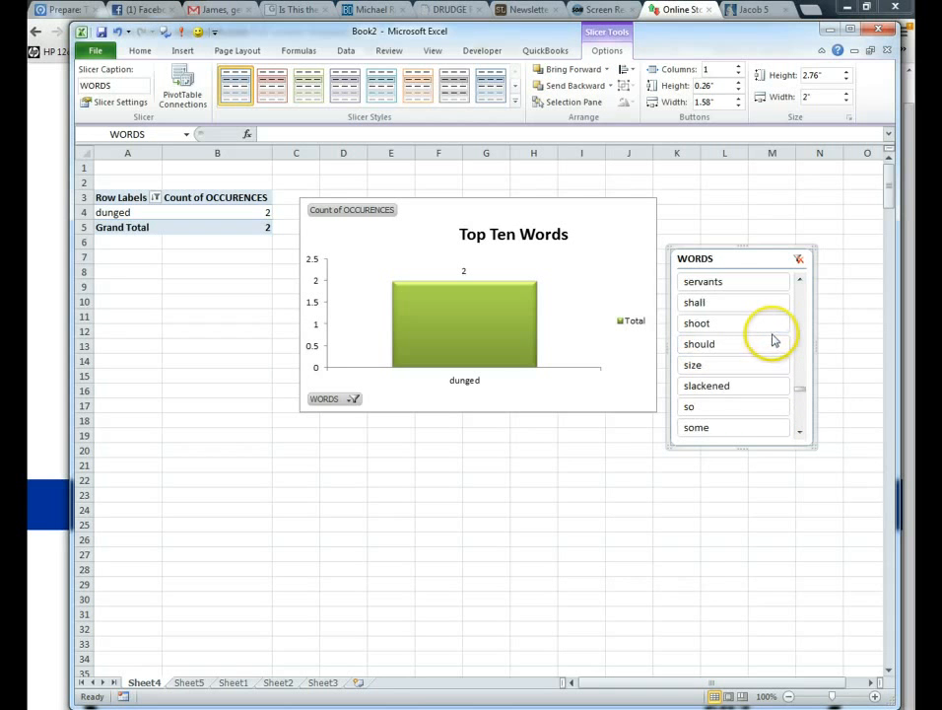
scroll(773, 341, down, 6)
scroll(774, 345, down, 3)
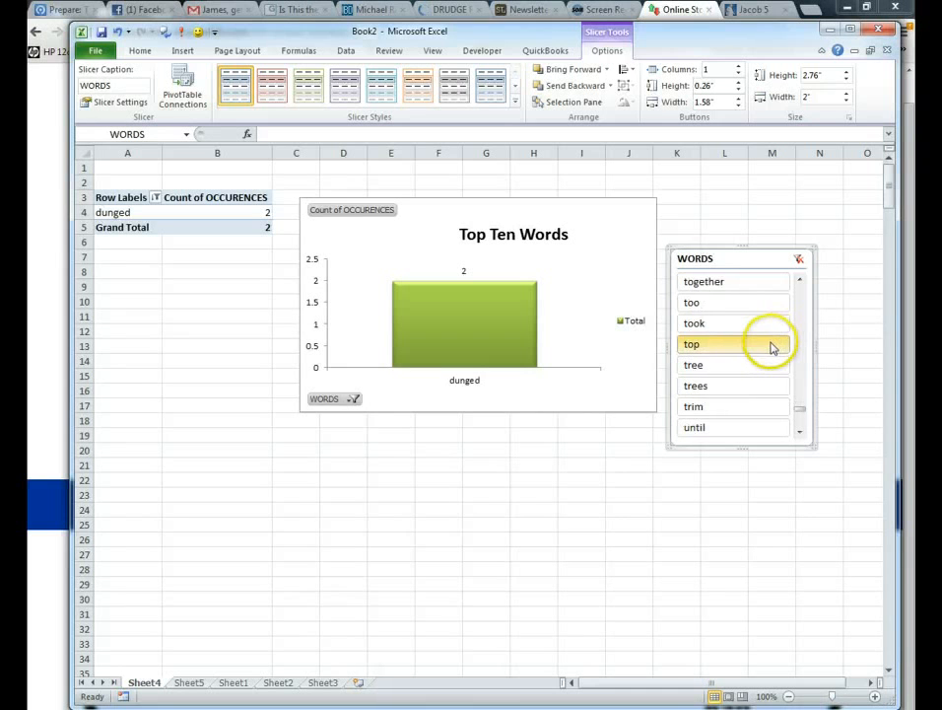
scroll(771, 353, down, 3)
scroll(771, 353, up, 10)
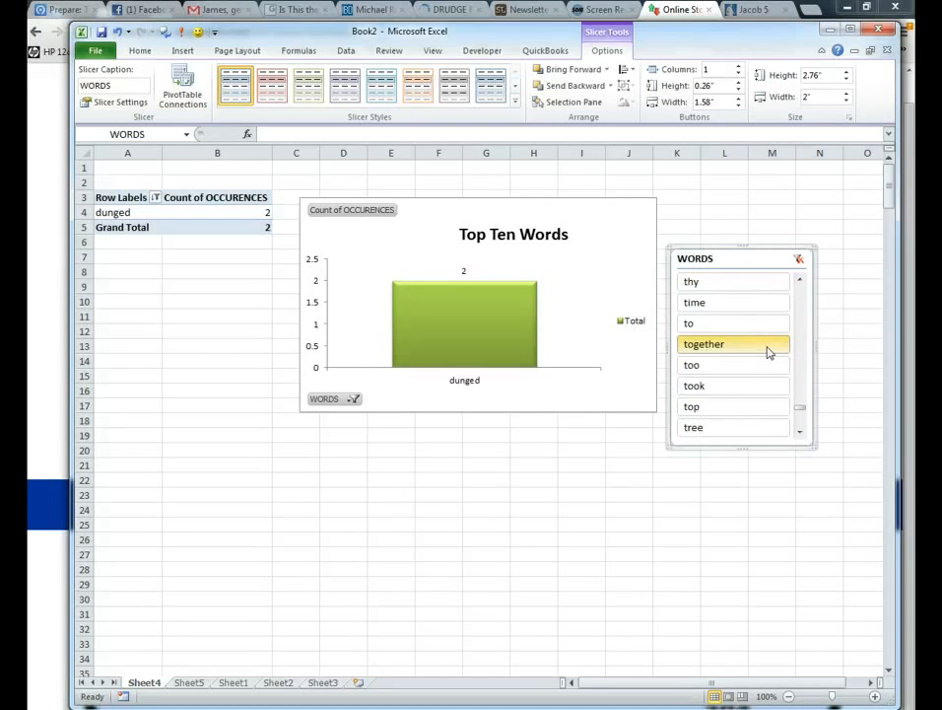
click(741, 390)
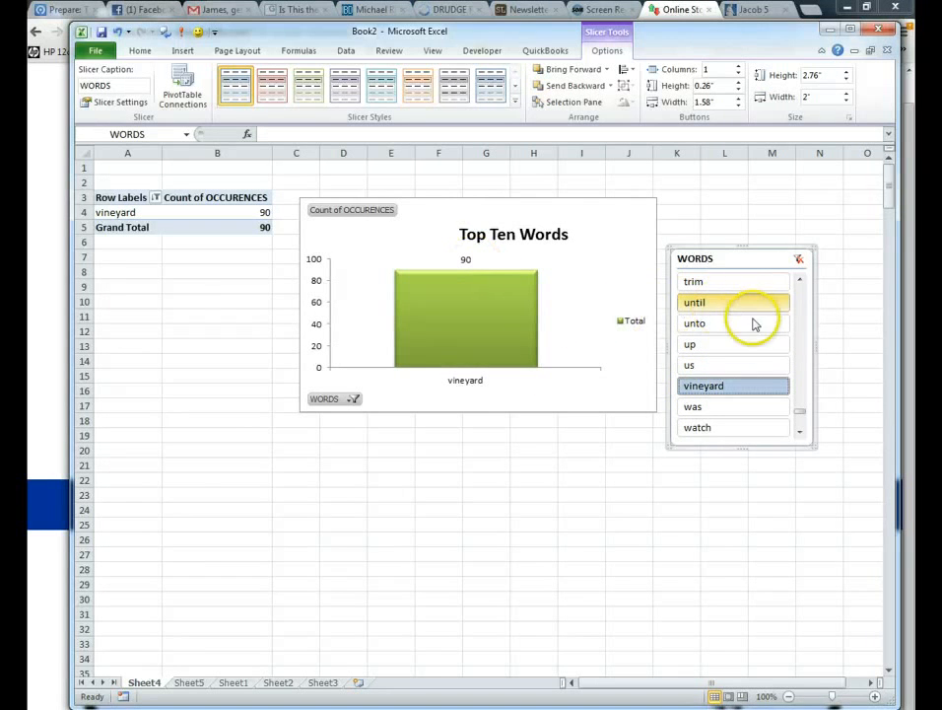
Step: Find the word "the" in the WORDS slicer and filter the PivotTable and chart to it
scroll(755, 313, up, 1)
scroll(748, 326, up, 3)
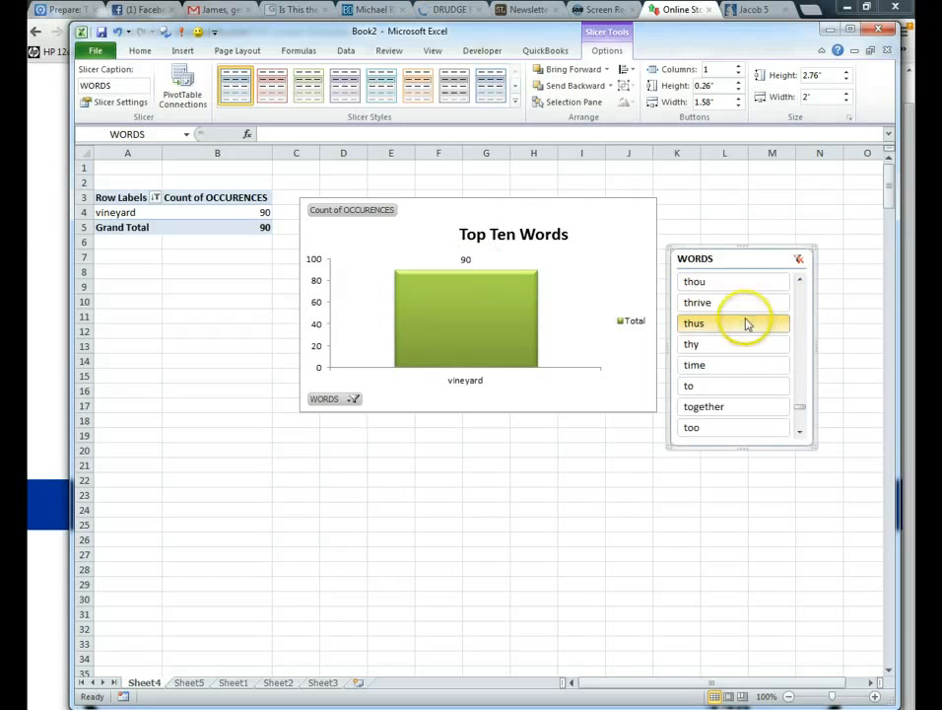
scroll(737, 325, up, 1)
scroll(732, 306, up, 1)
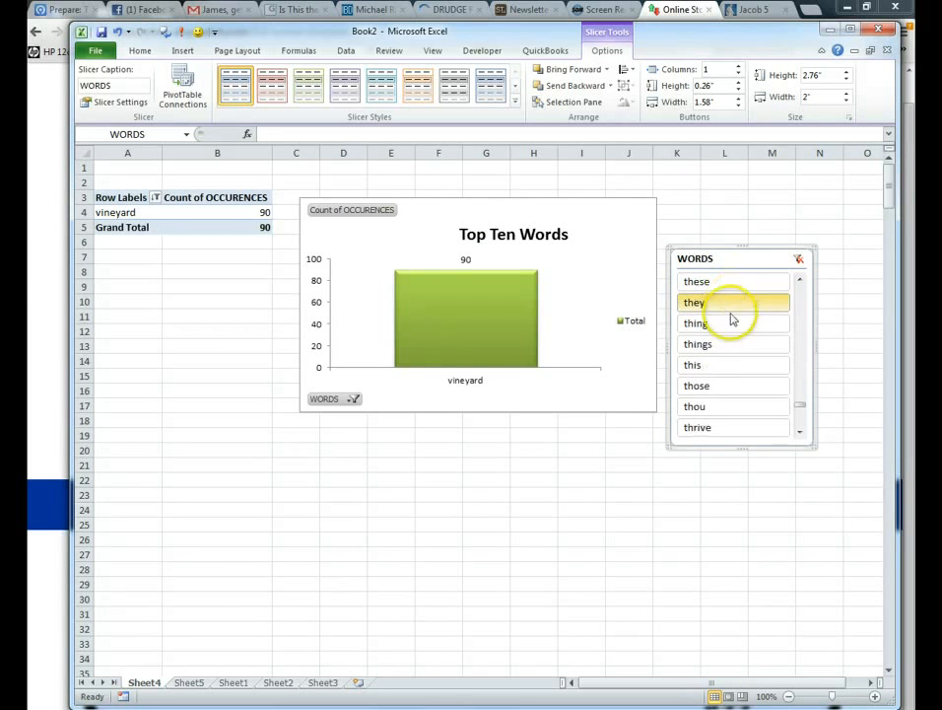
scroll(732, 315, up, 2)
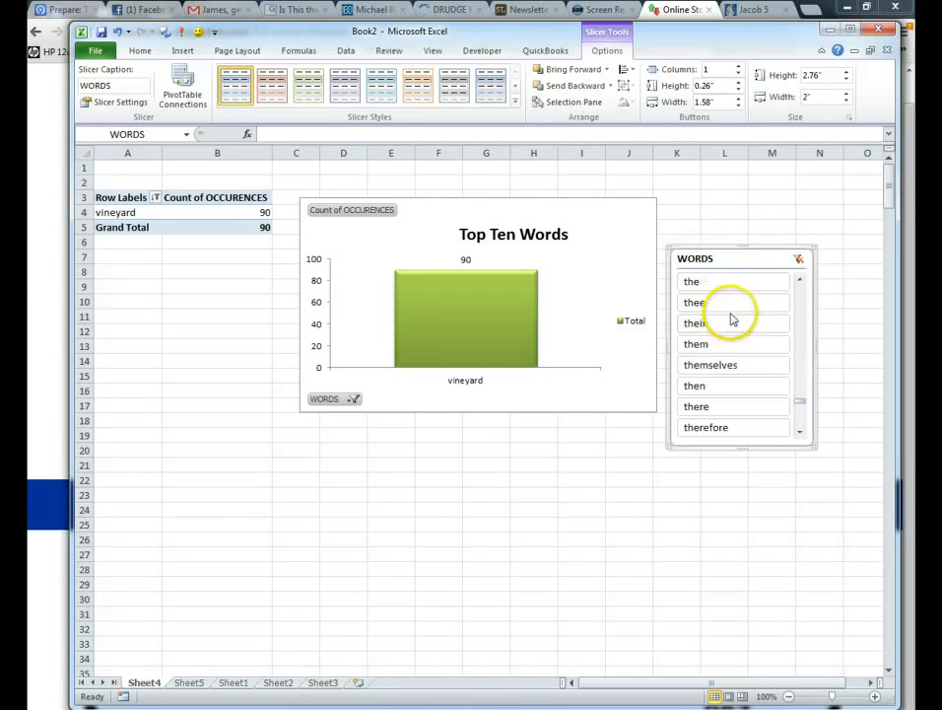
click(733, 281)
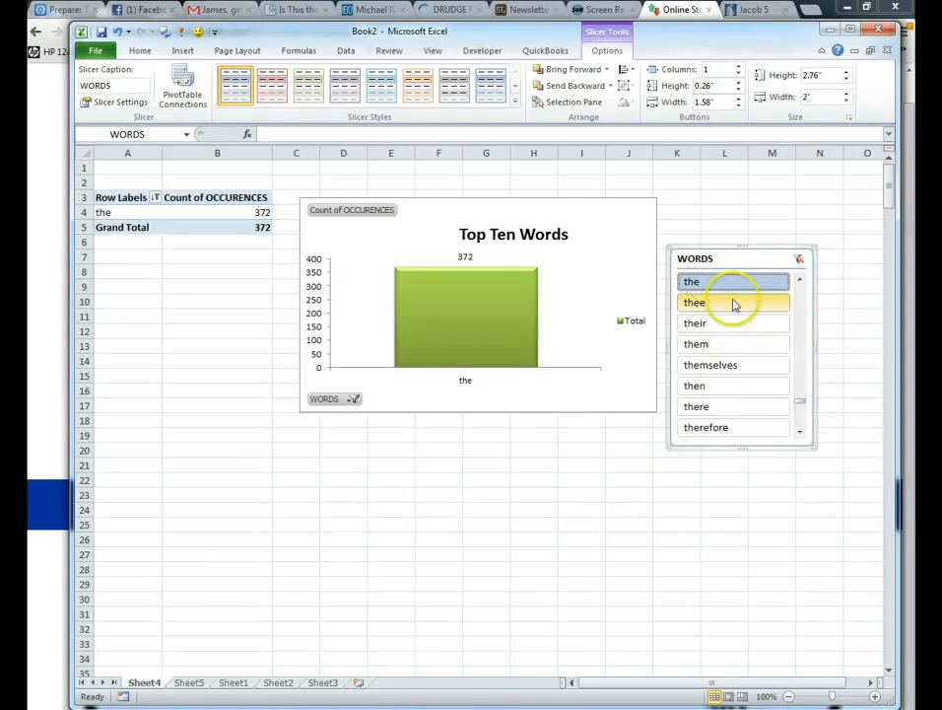
Step: Move the WORDS slicer beneath the PivotTable and select the PivotTable's row label "the"
drag(749, 262, 178, 412)
click(581, 527)
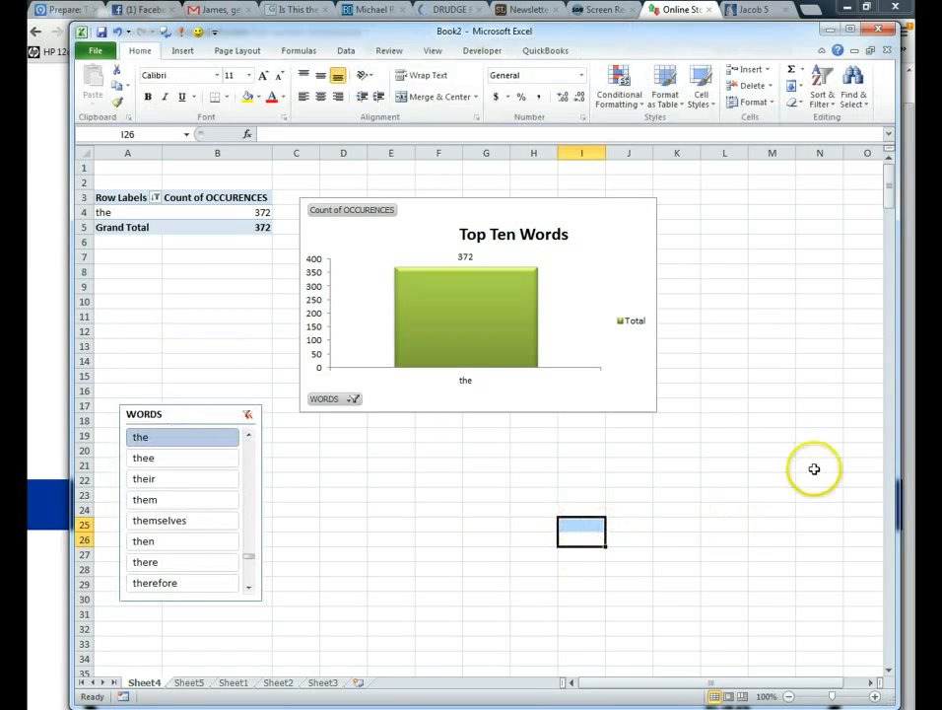
click(150, 213)
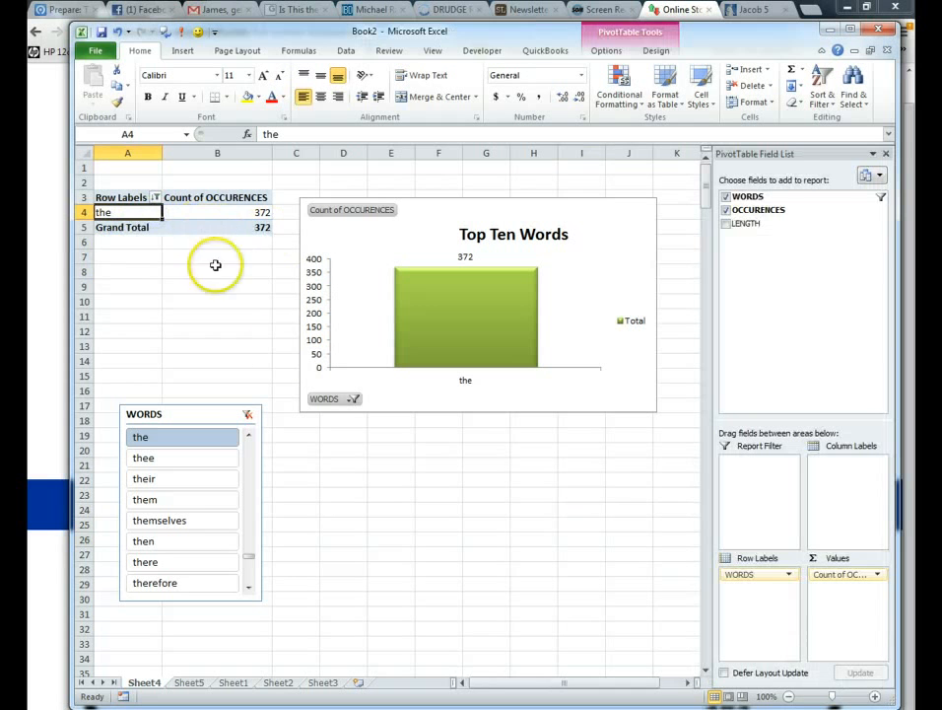